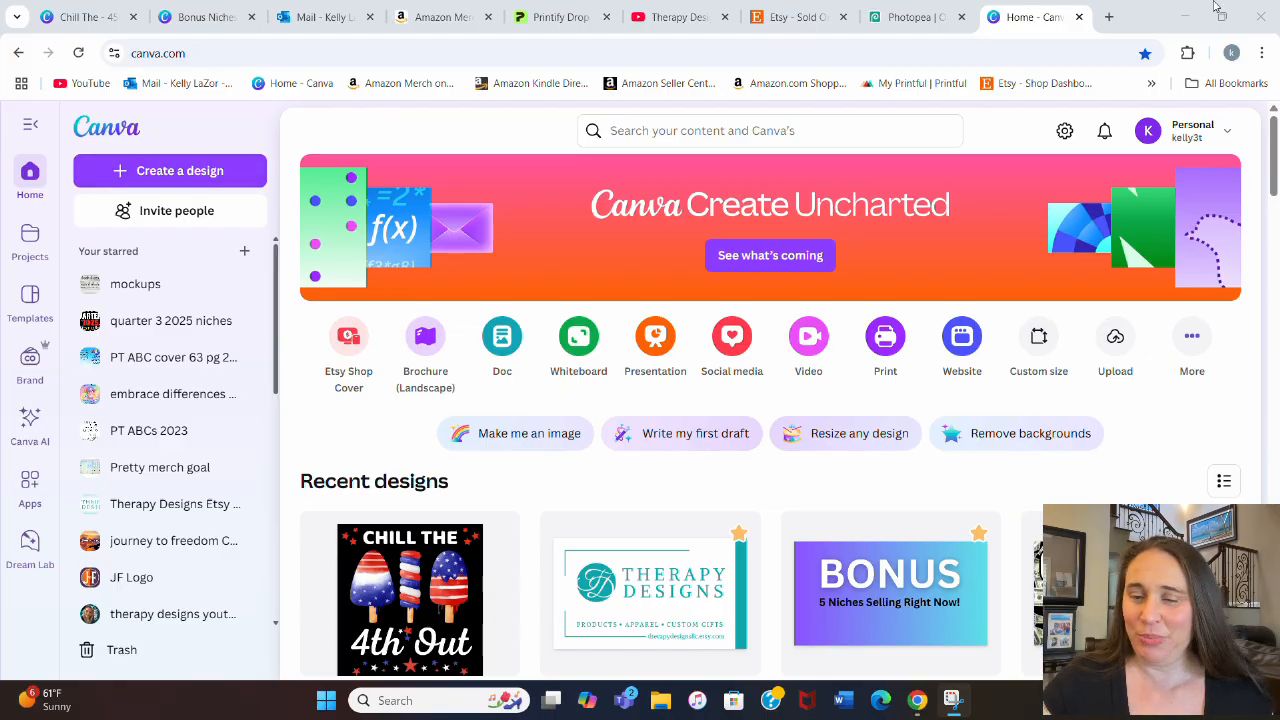
Step: Create a new blank custom-size design of 4500 × 5400 px
click(1041, 342)
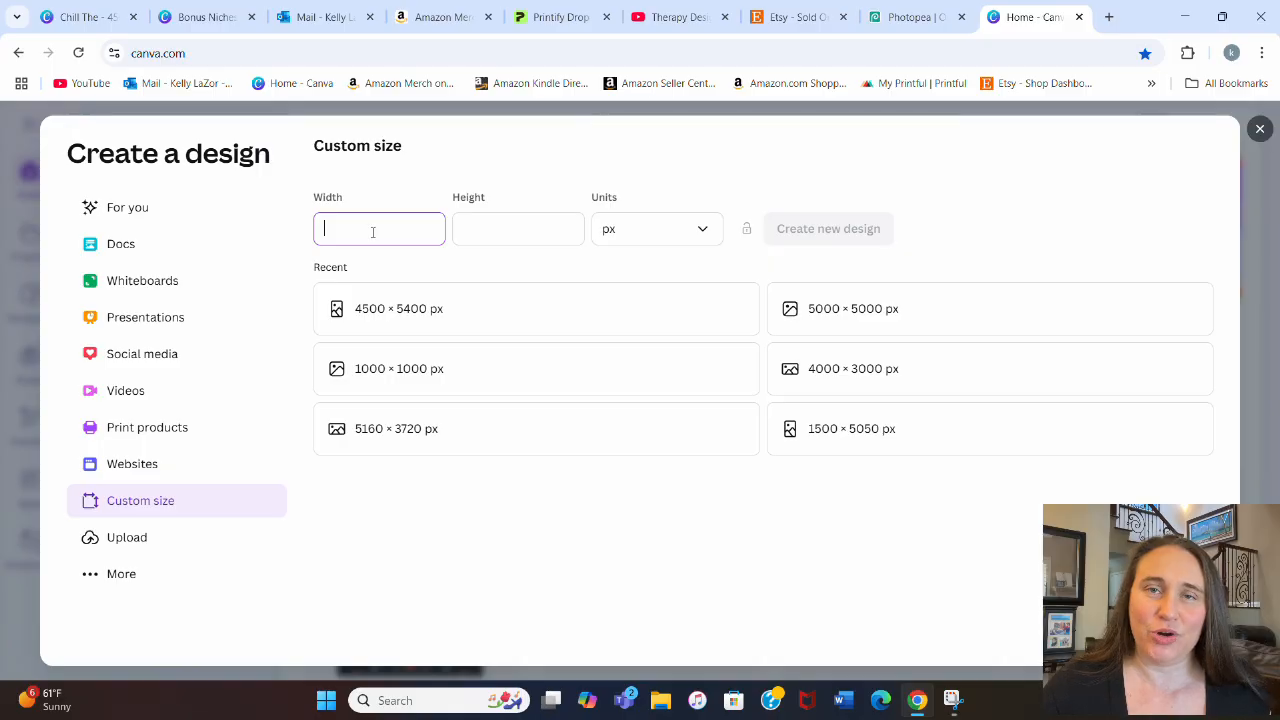
click(372, 316)
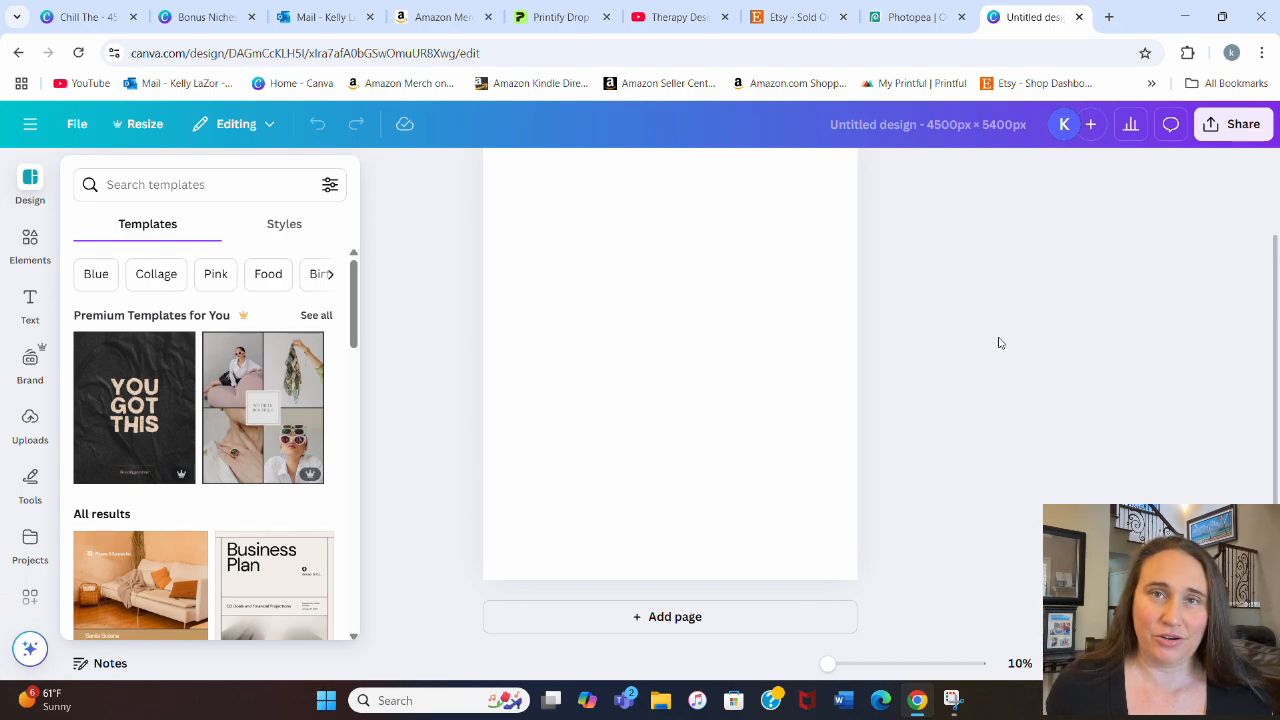
click(1060, 386)
scroll(1045, 400, up, 1)
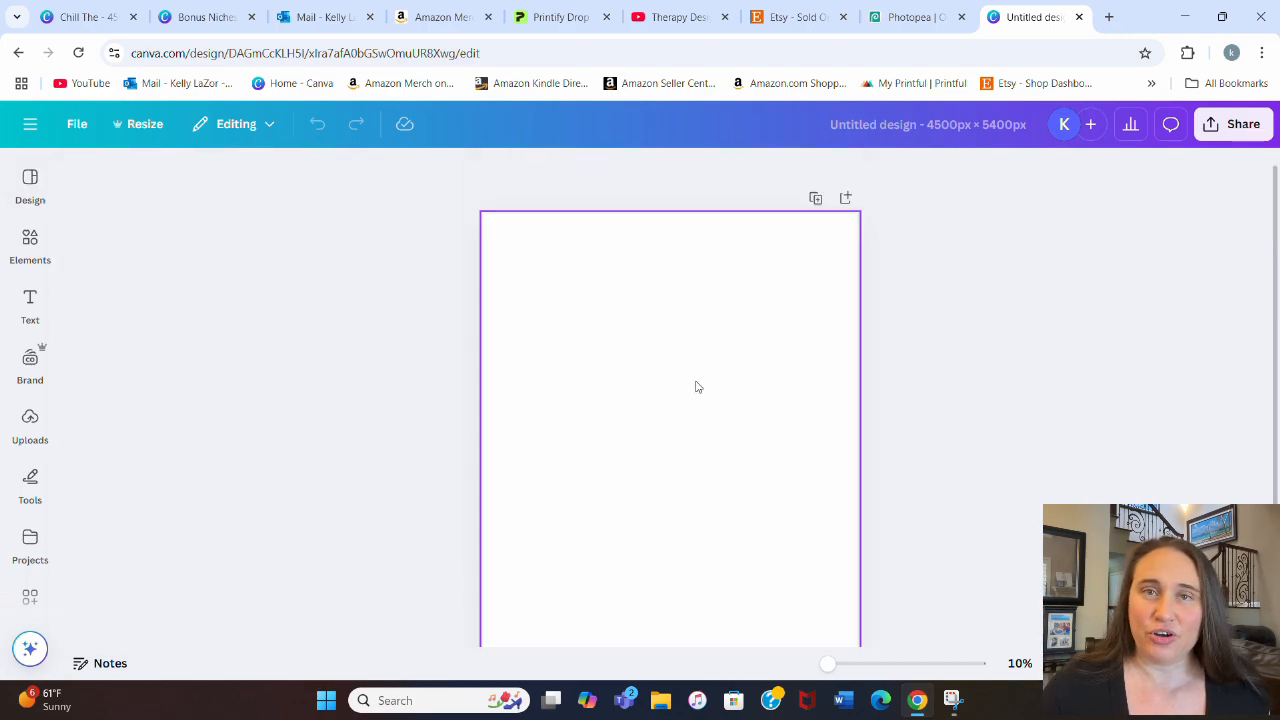
Step: Set the blank page's background color to black
click(572, 336)
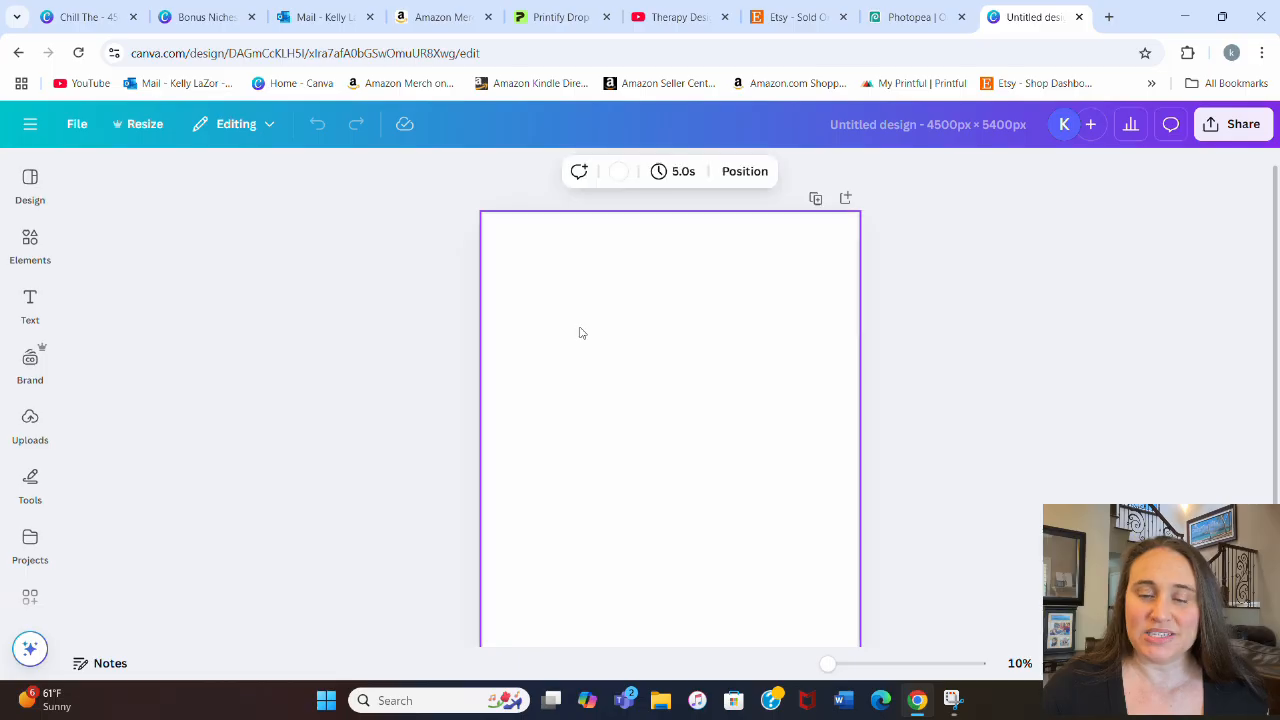
click(622, 172)
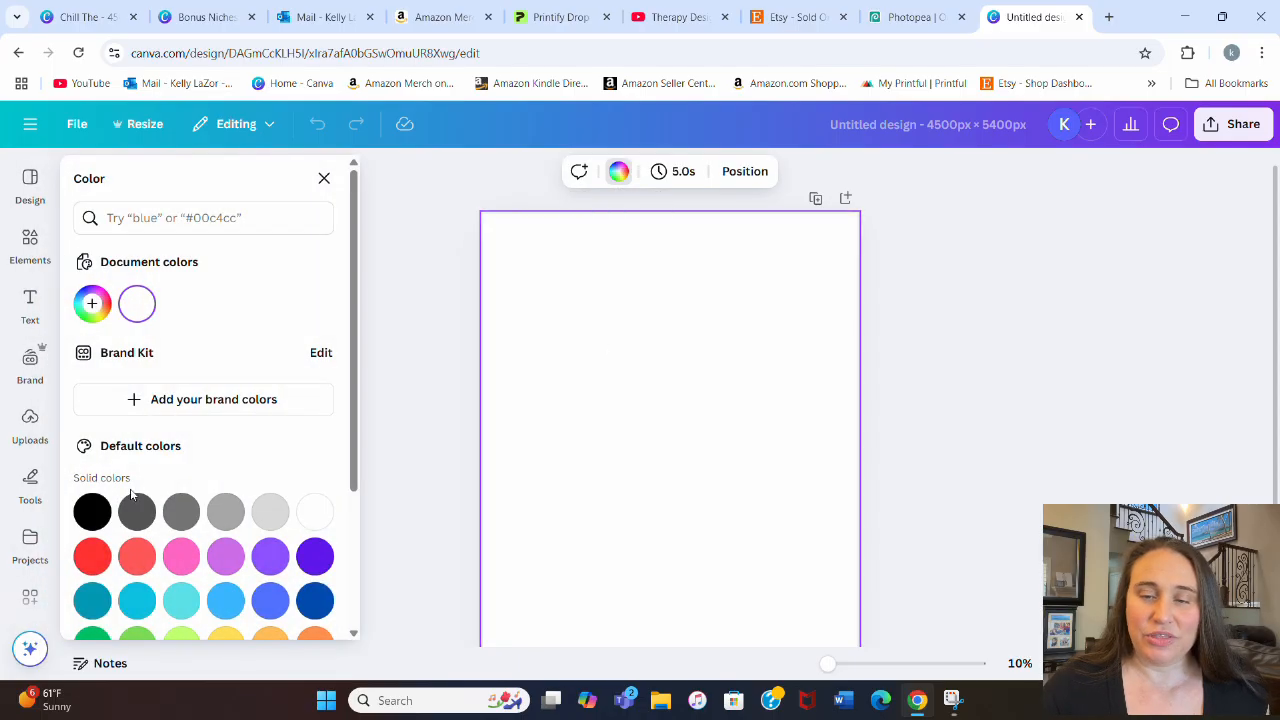
click(92, 511)
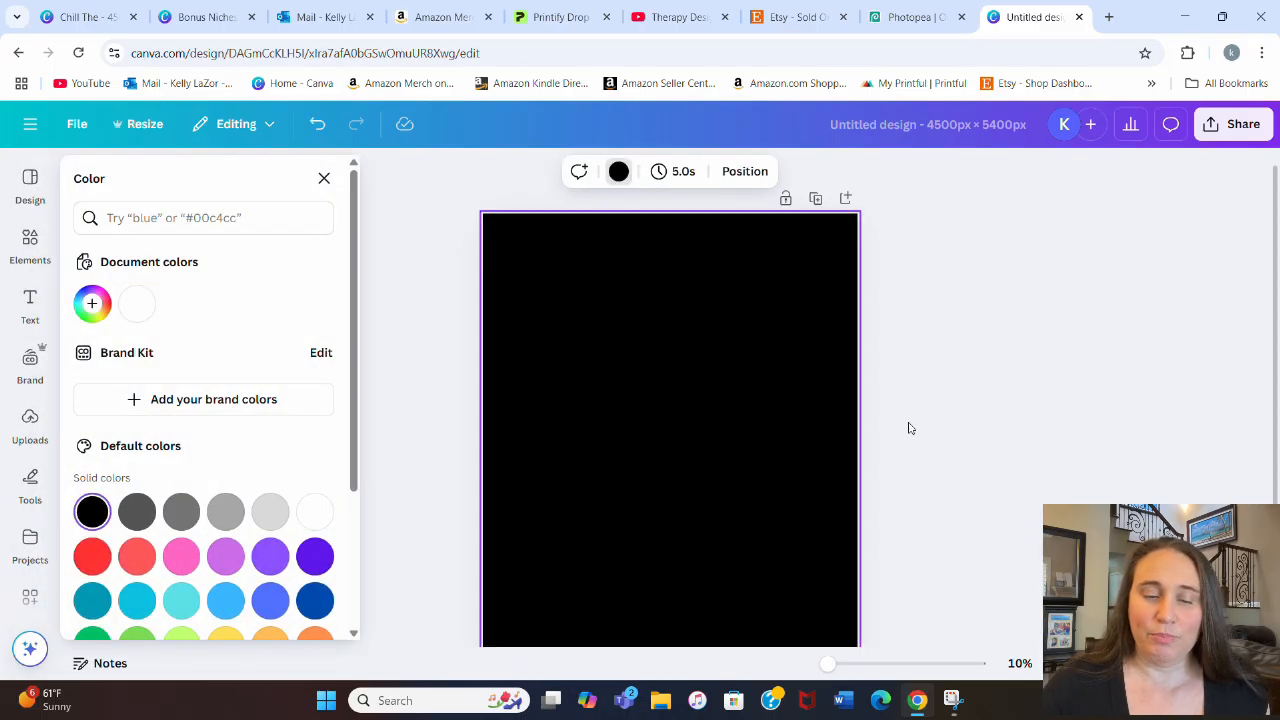
click(581, 424)
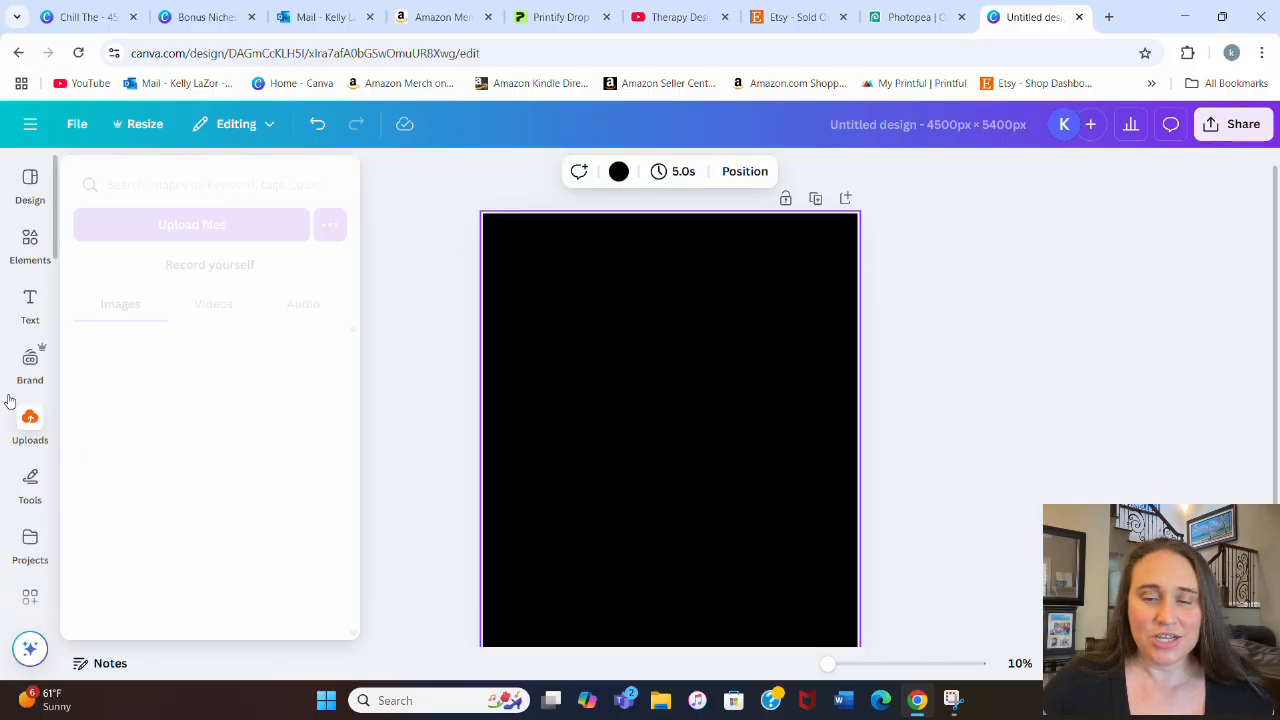
Step: Search the element graphics for "sunglasses" and add the solid black aviator pair to the page
click(30, 240)
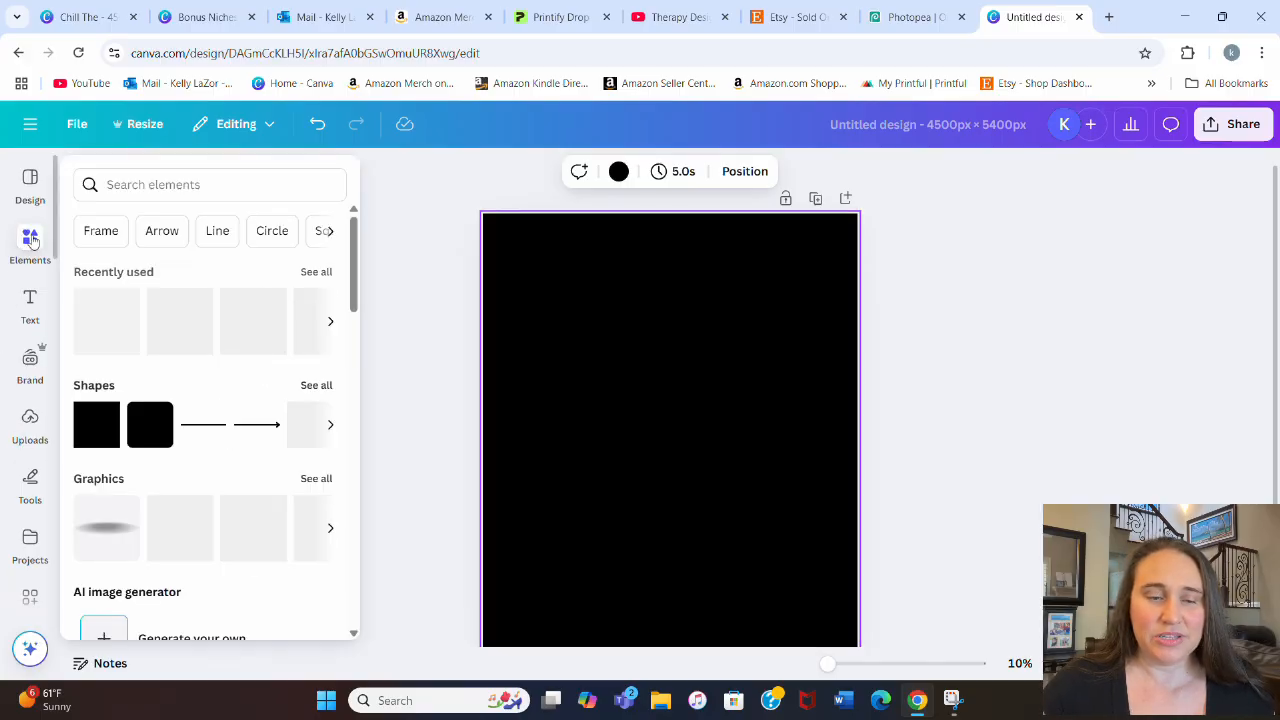
click(127, 184)
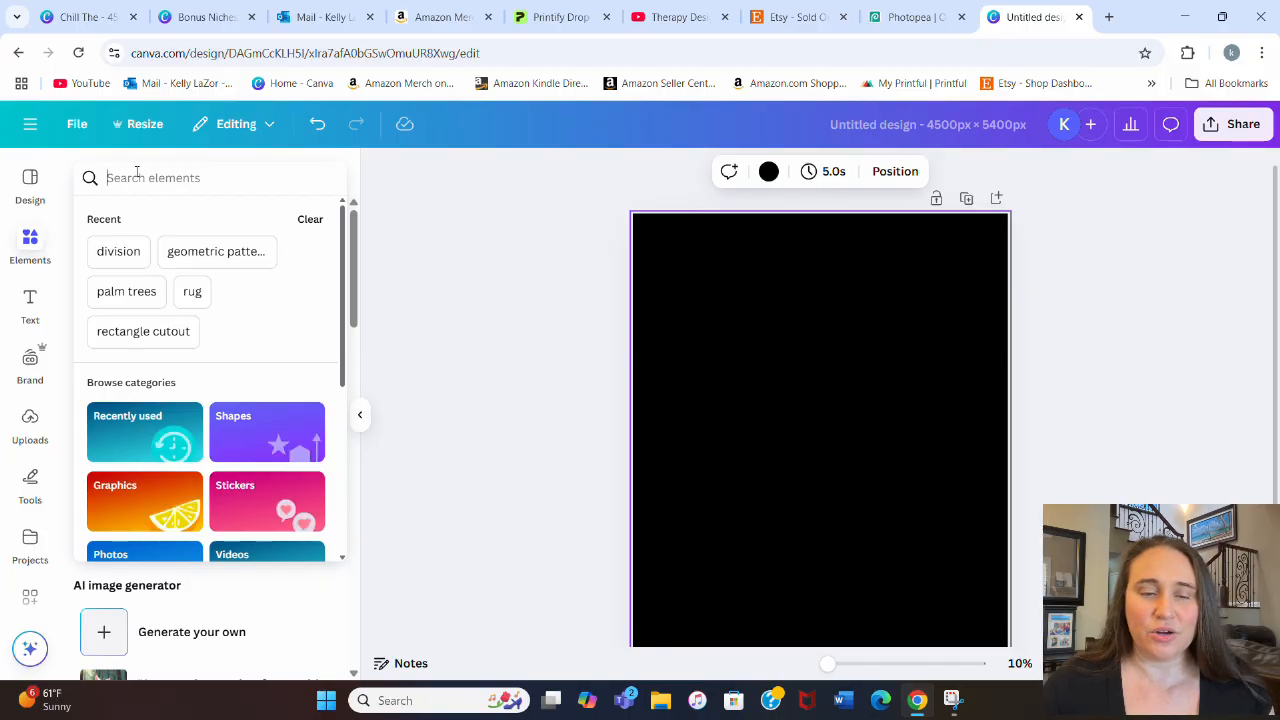
text(sunglasse)
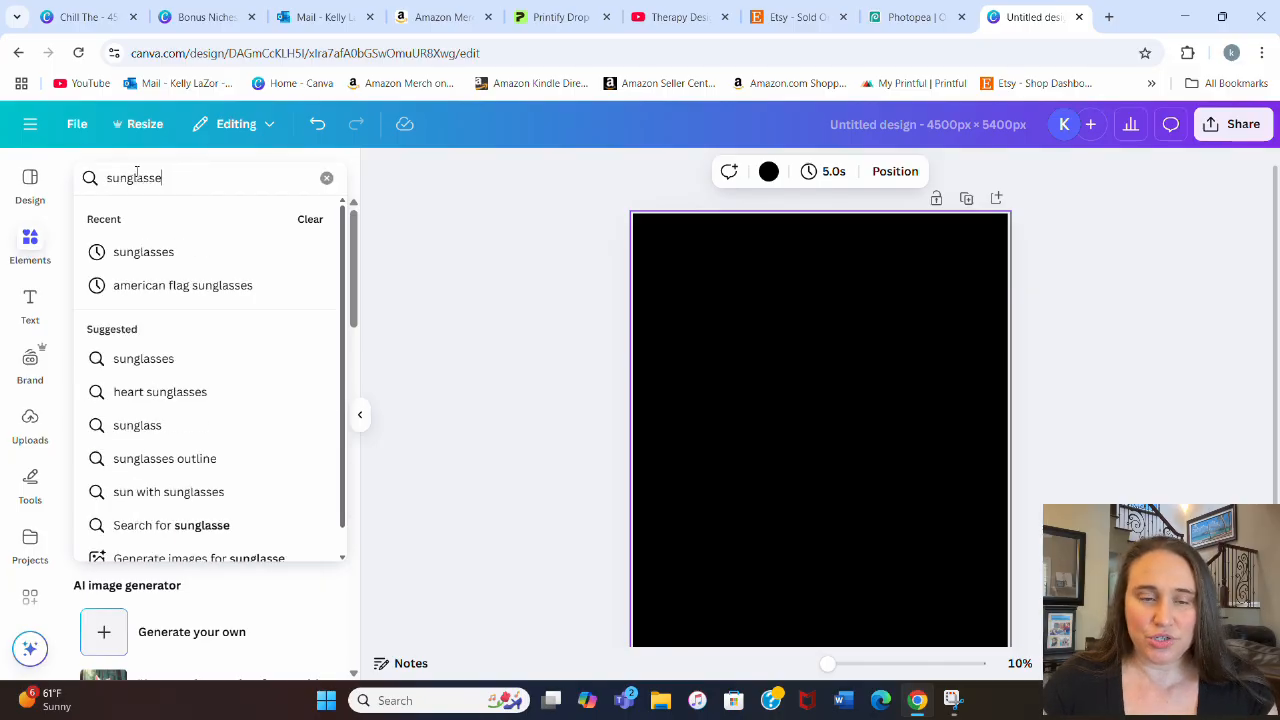
text(s)
key(Return)
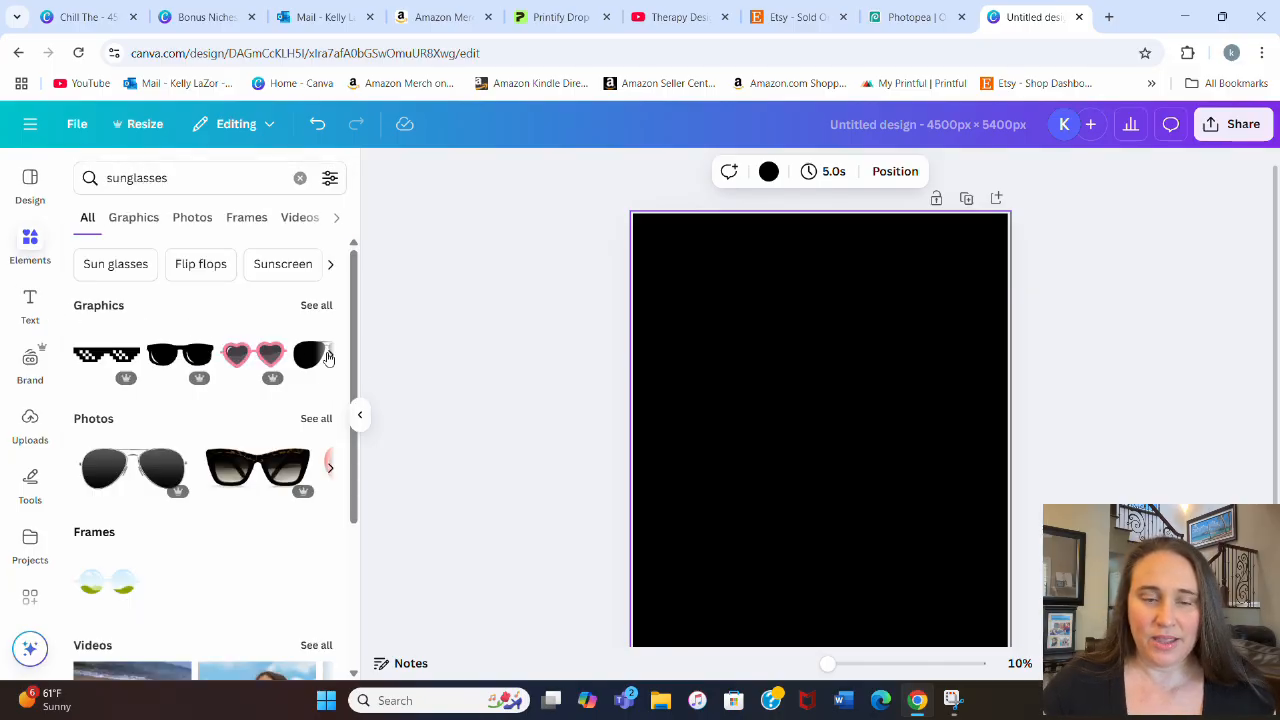
click(318, 305)
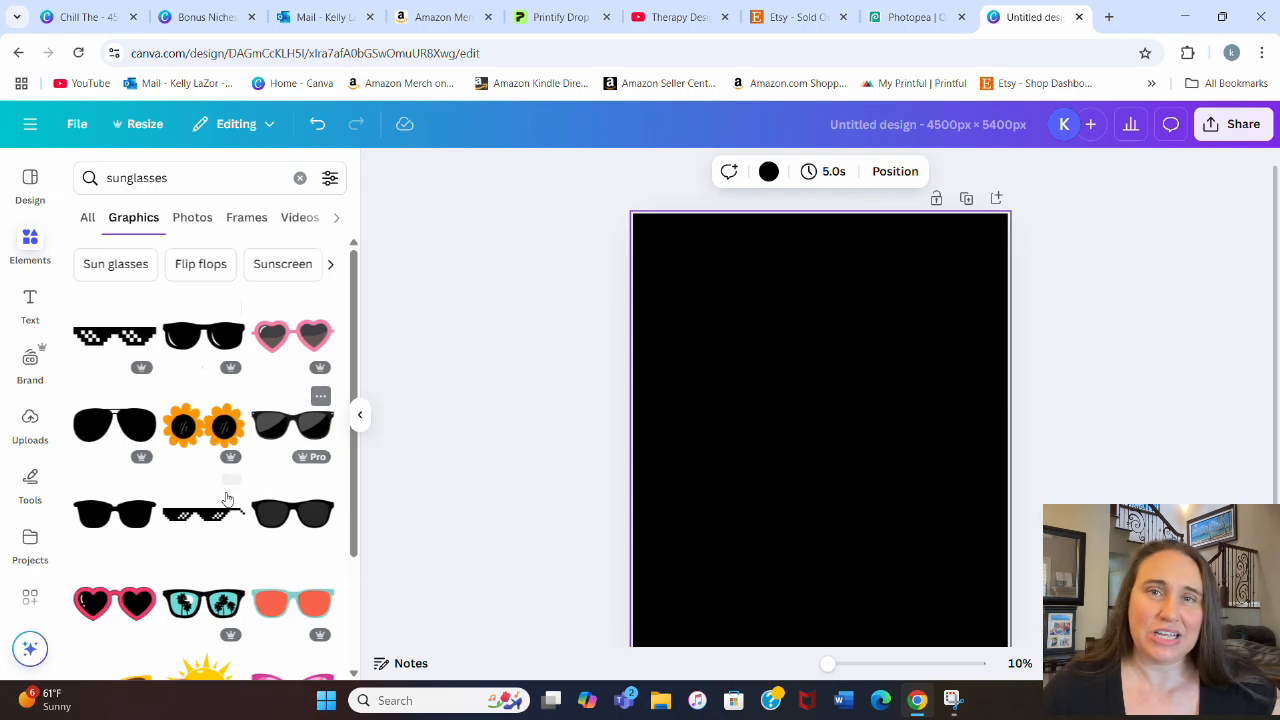
click(118, 425)
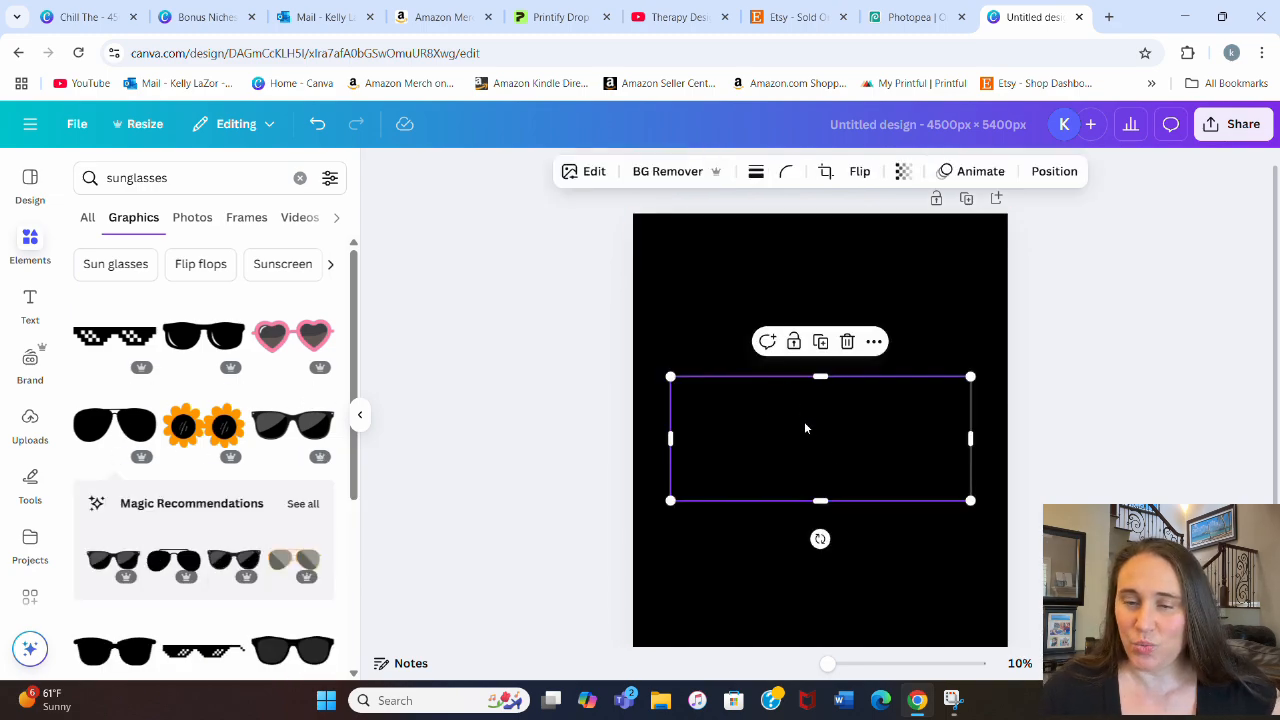
Step: Set the page background to the dark gray default color
click(741, 269)
click(721, 171)
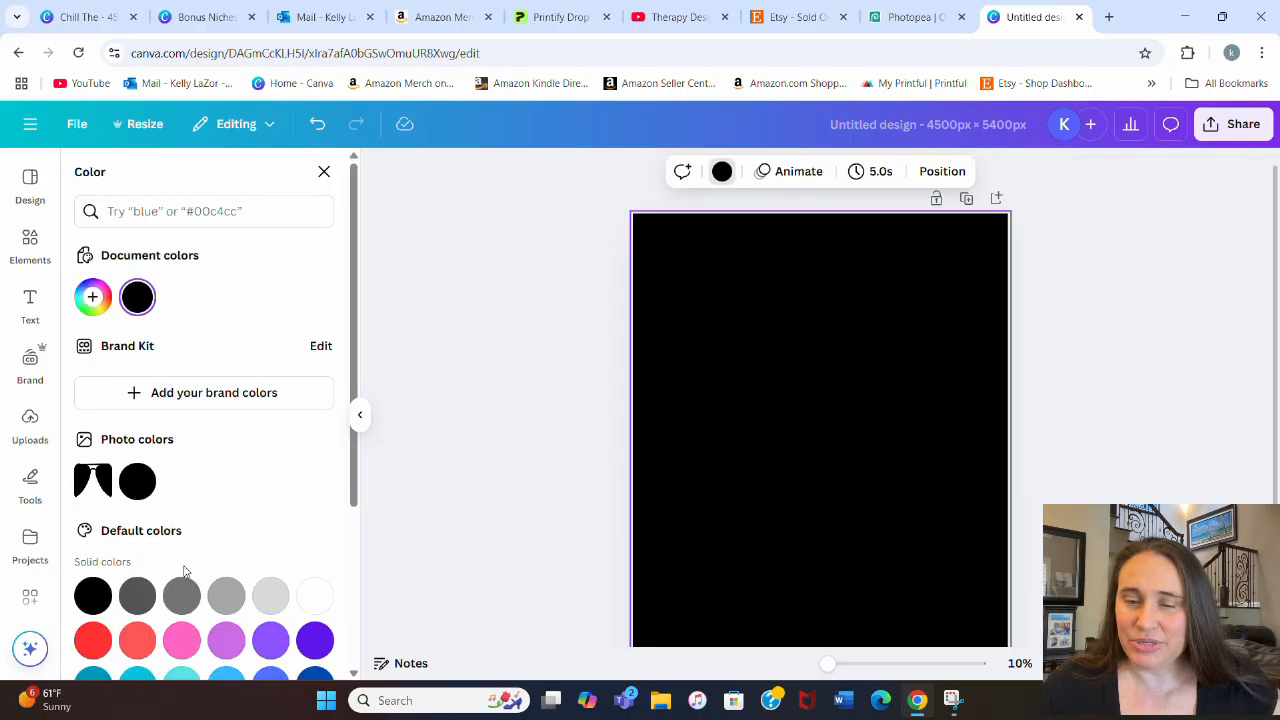
click(155, 593)
click(510, 295)
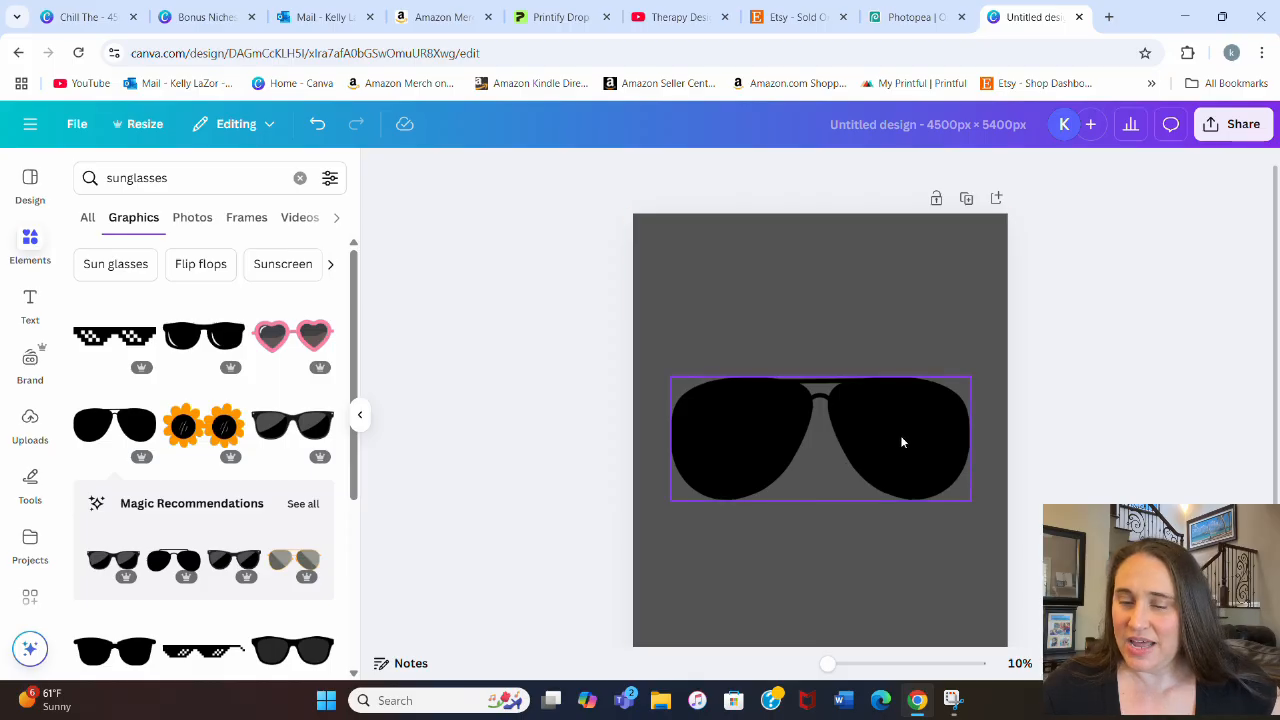
Step: Add the black-framed sunglasses with palm trees on teal lenses and place them above the black aviators
scroll(221, 430, down, 1)
scroll(221, 430, down, 1)
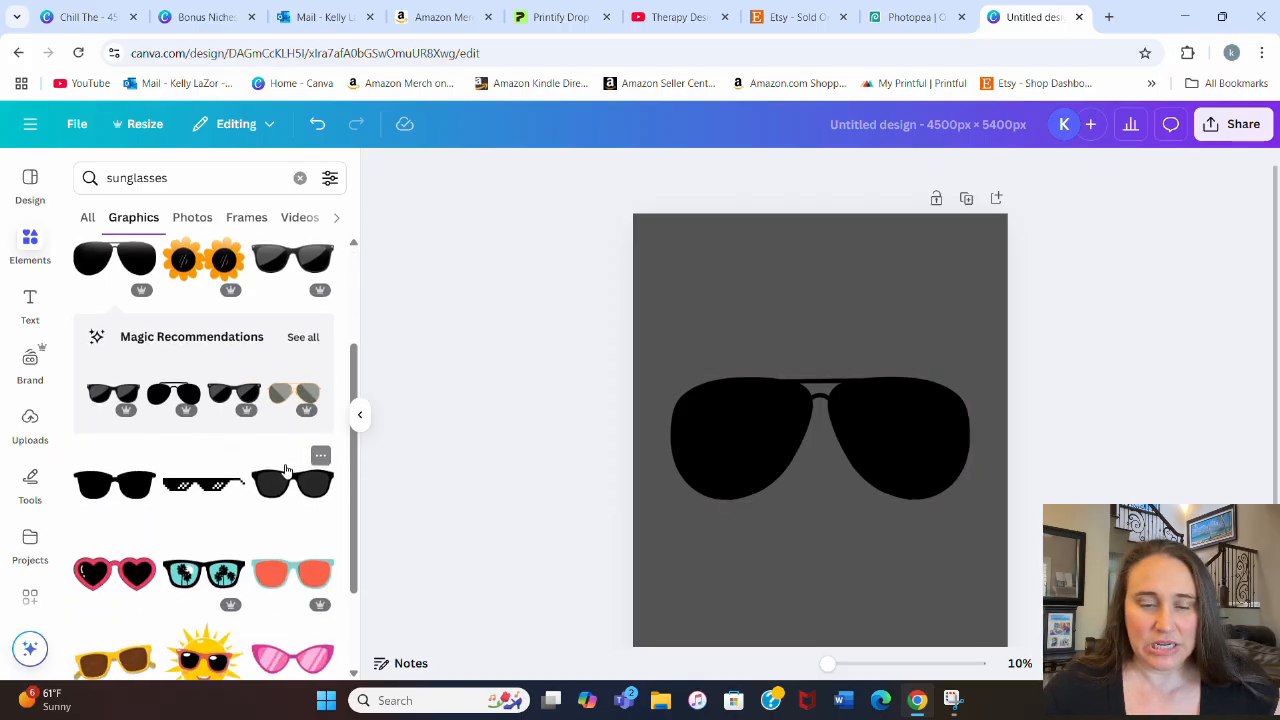
scroll(449, 455, down, 1)
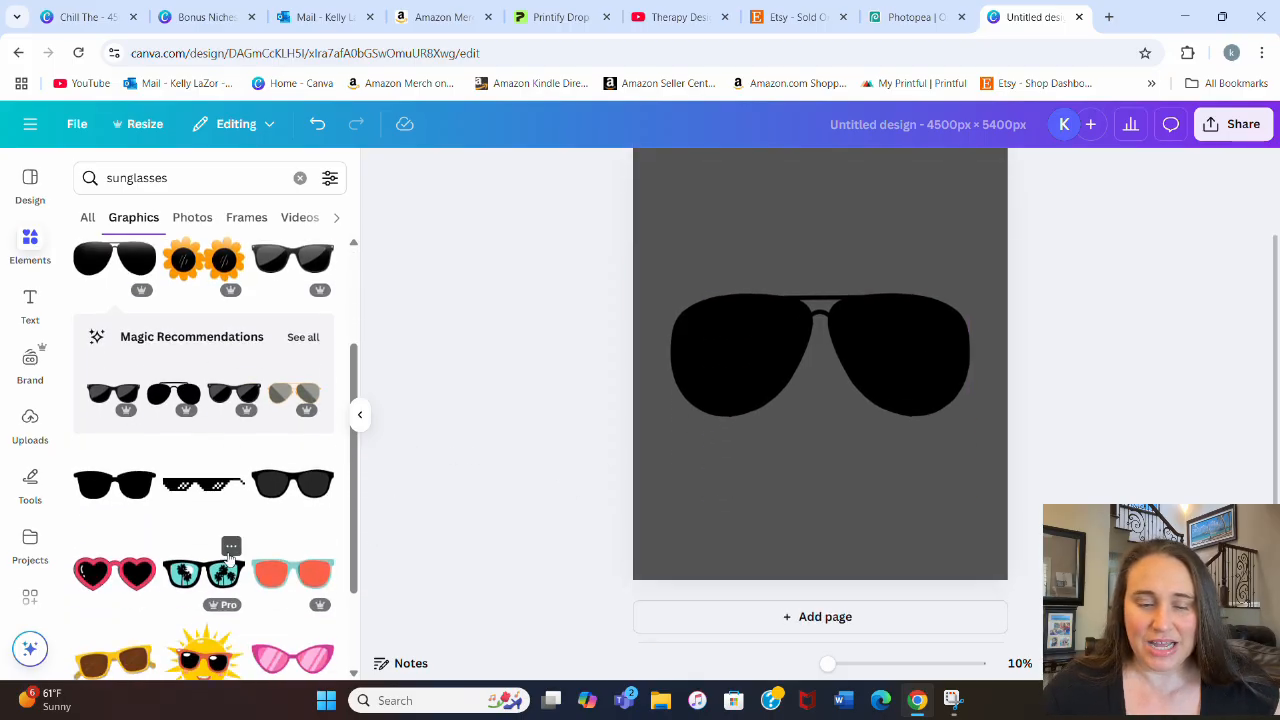
click(231, 546)
click(220, 590)
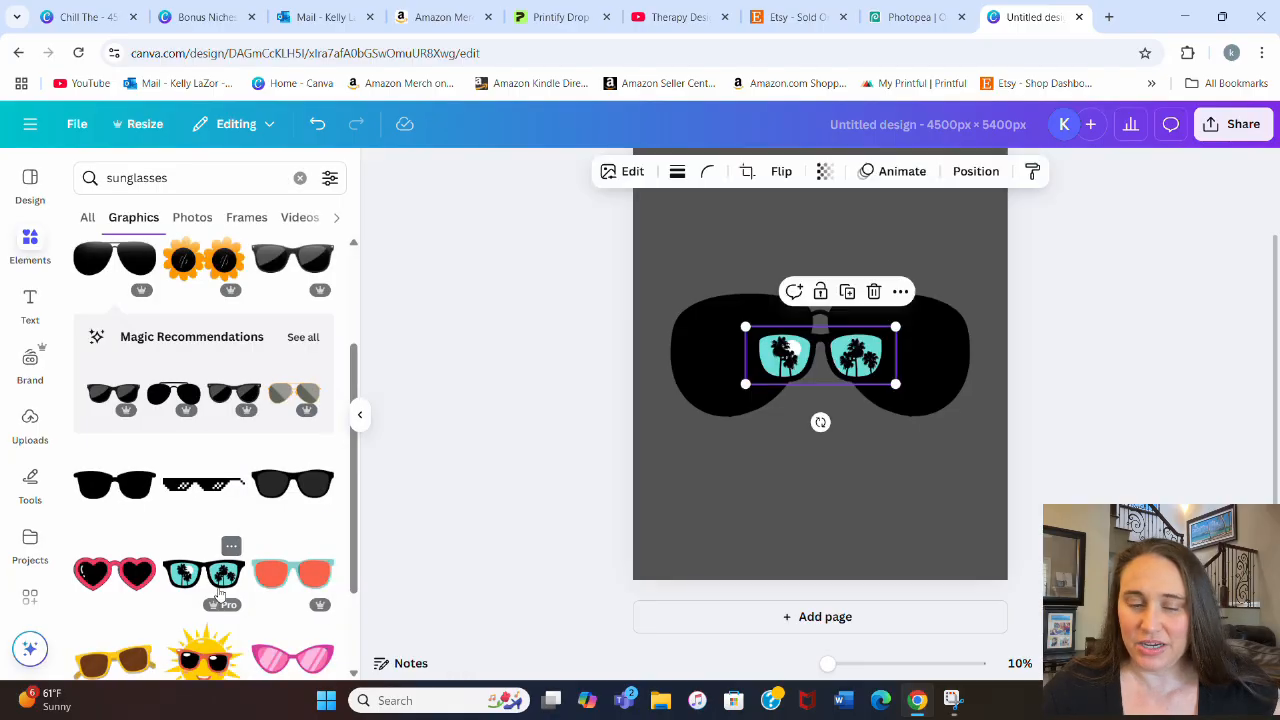
drag(782, 342, 780, 210)
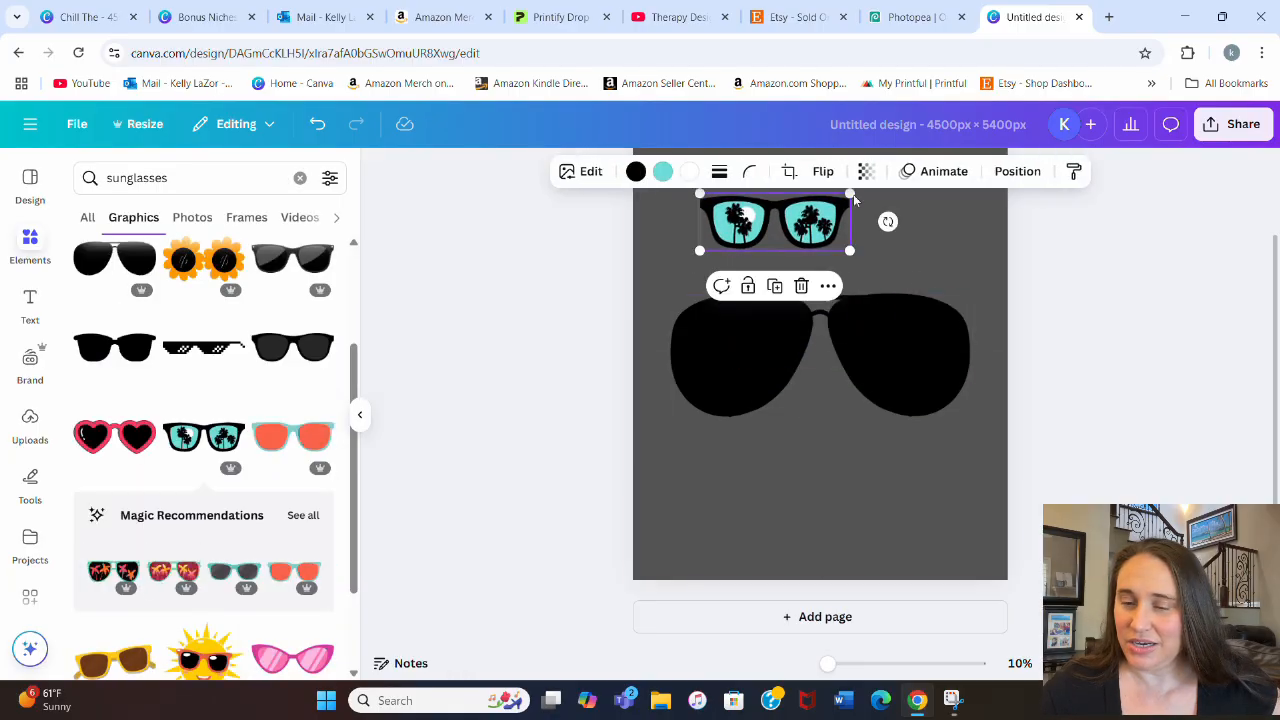
click(923, 258)
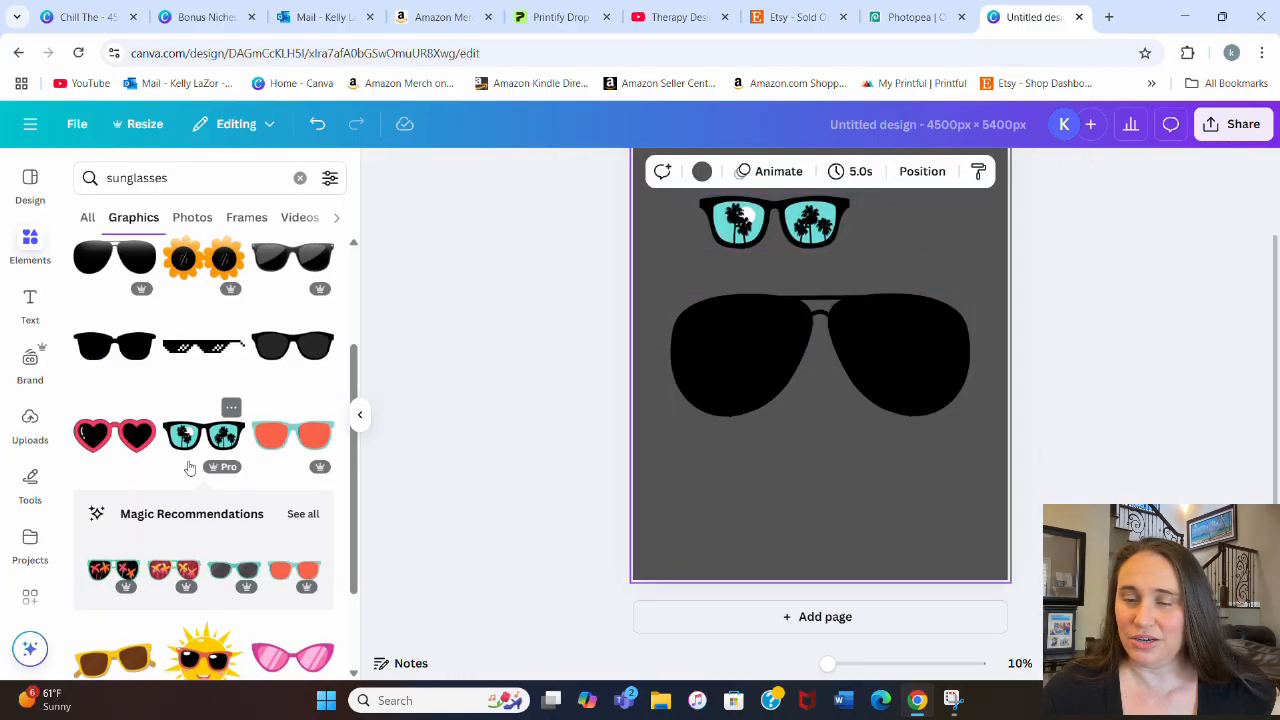
Step: Try the silver-to-black gradient aviator sunglasses below the black pair, and delete them again
scroll(180, 470, down, 3)
scroll(160, 497, down, 3)
scroll(251, 417, down, 3)
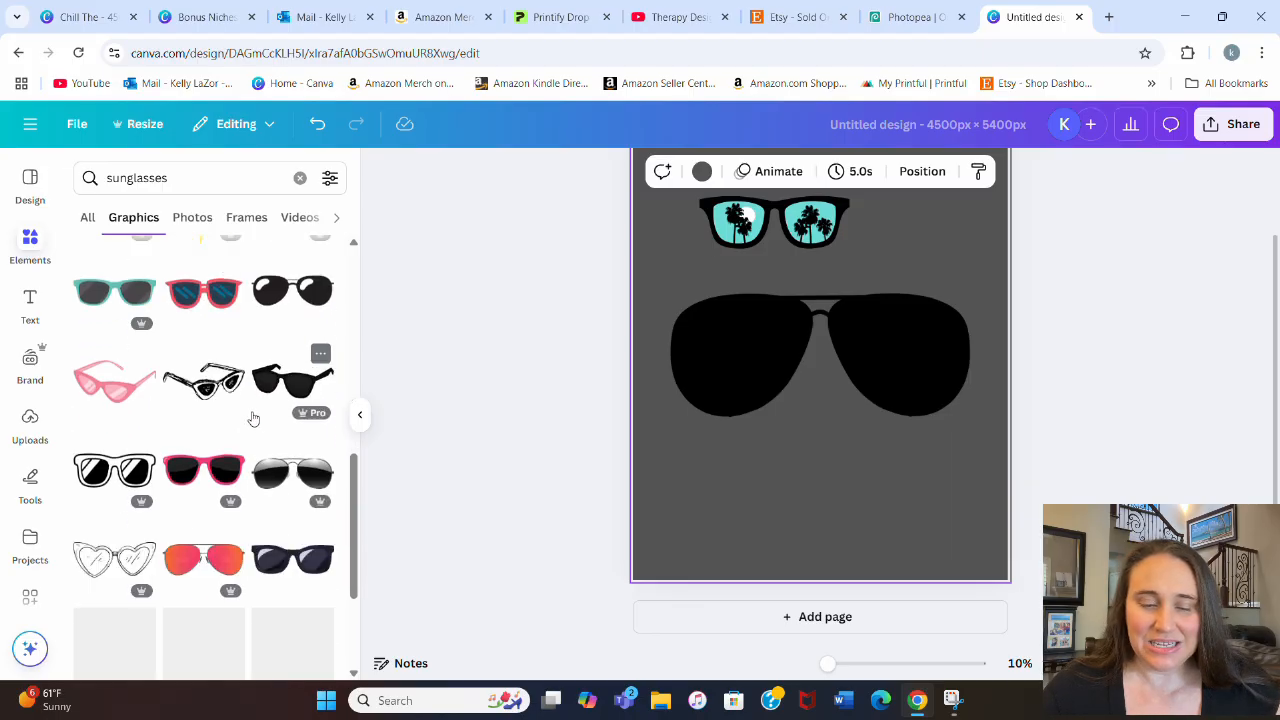
click(295, 472)
drag(870, 417, 900, 445)
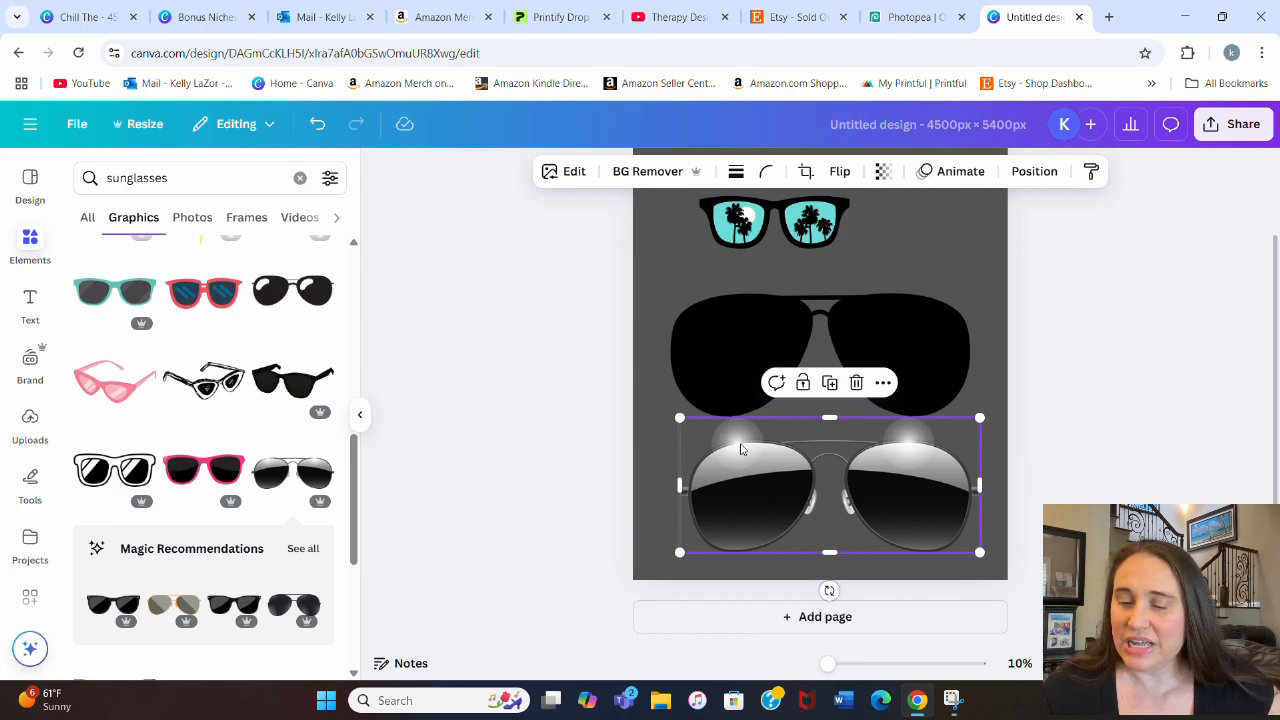
key(Delete)
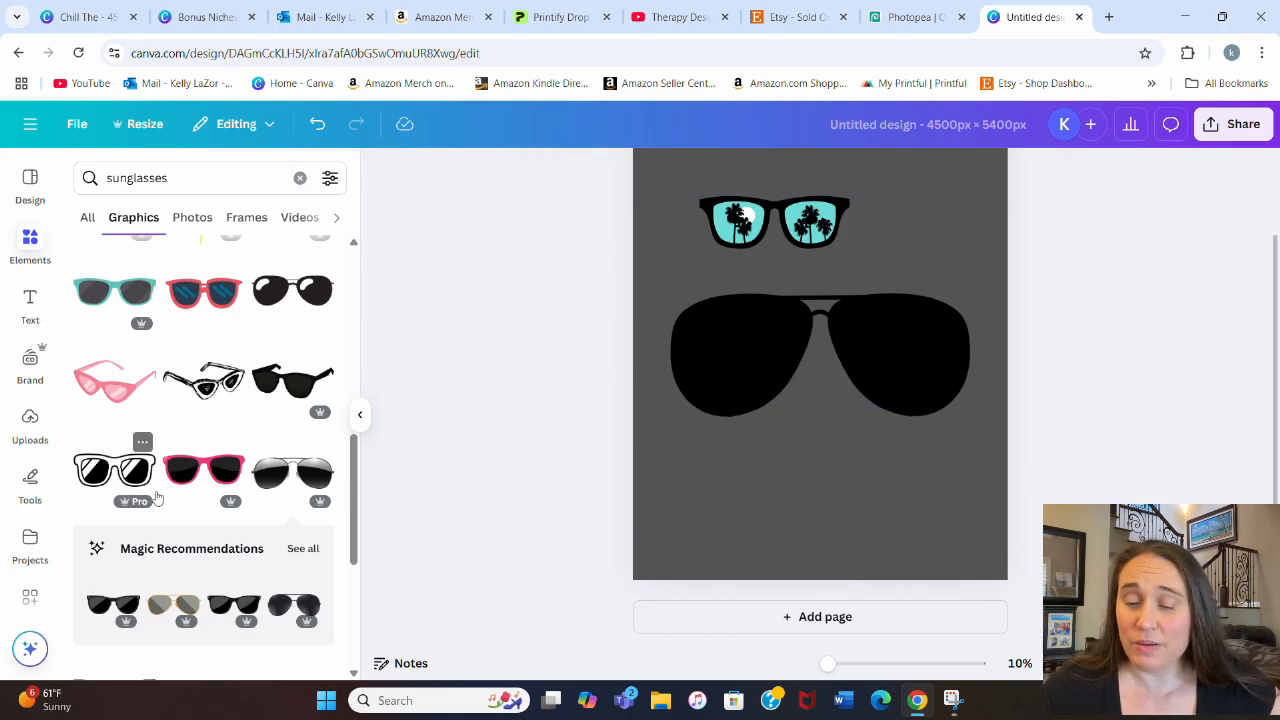
Step: Add the dark "aviator glasses" graphic from the recommendations and place it below the solid black pair
scroll(213, 400, down, 3)
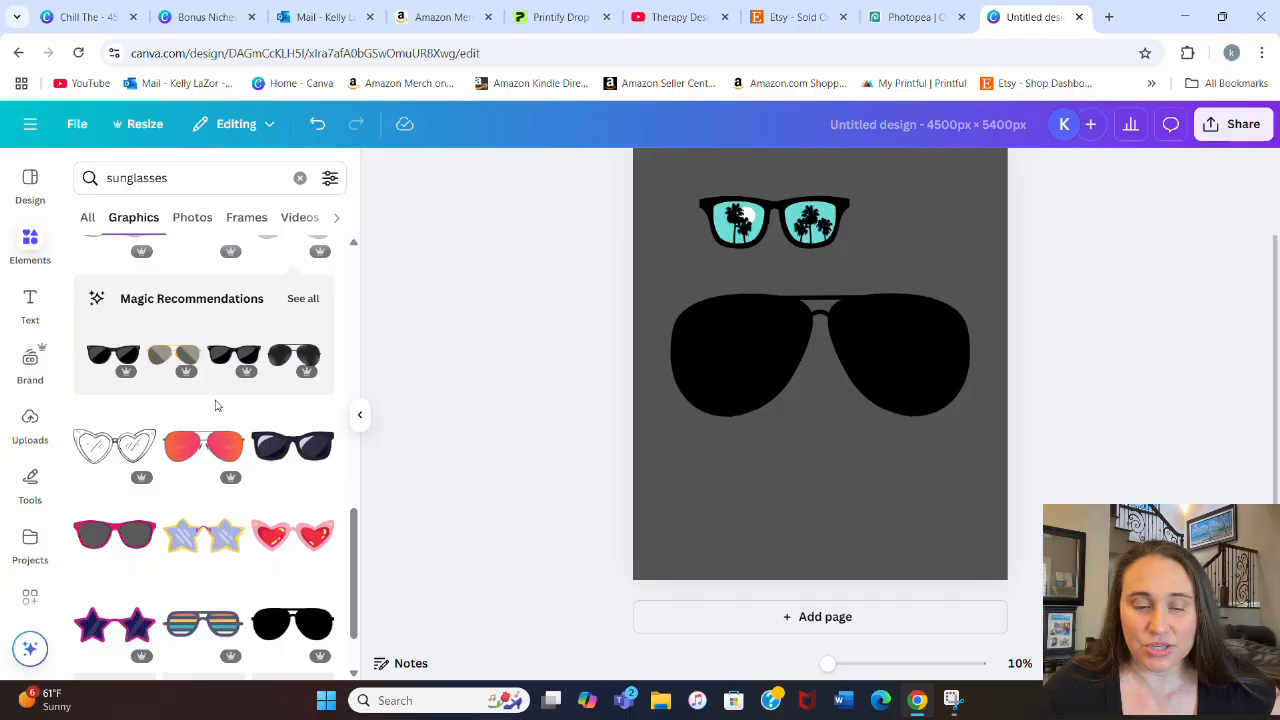
click(307, 342)
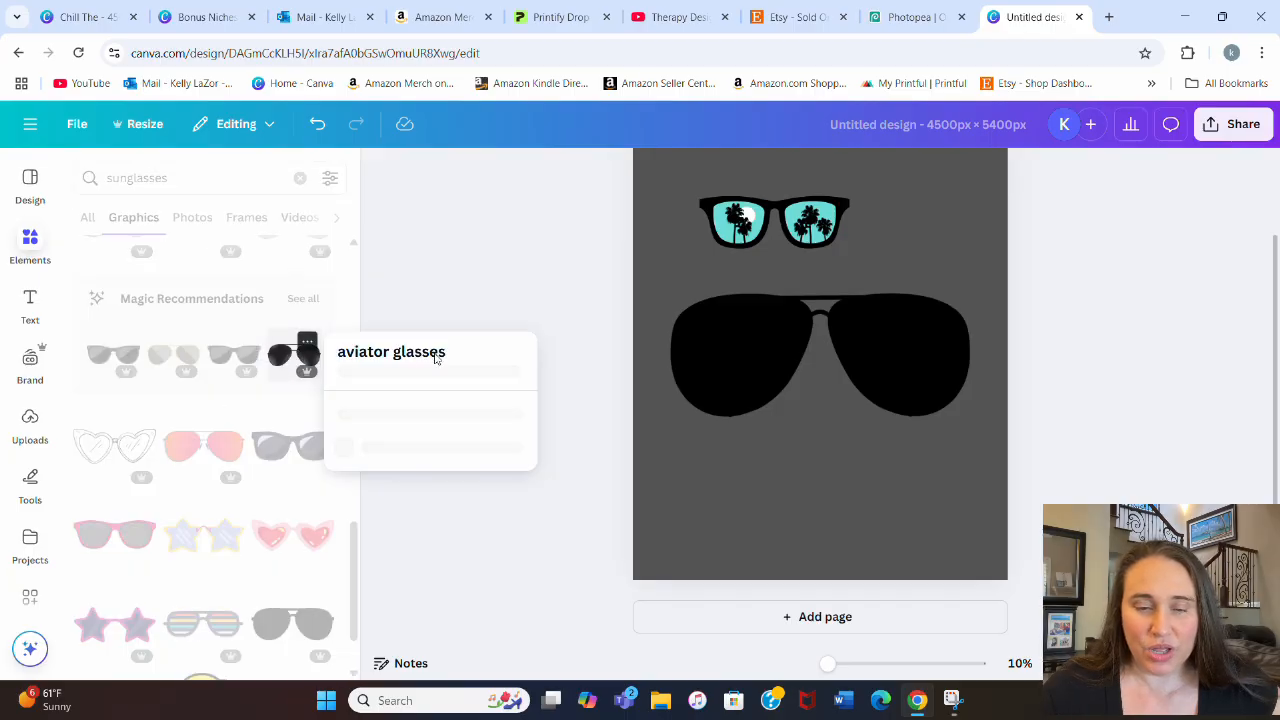
click(280, 366)
click(280, 365)
drag(849, 389, 880, 503)
click(938, 268)
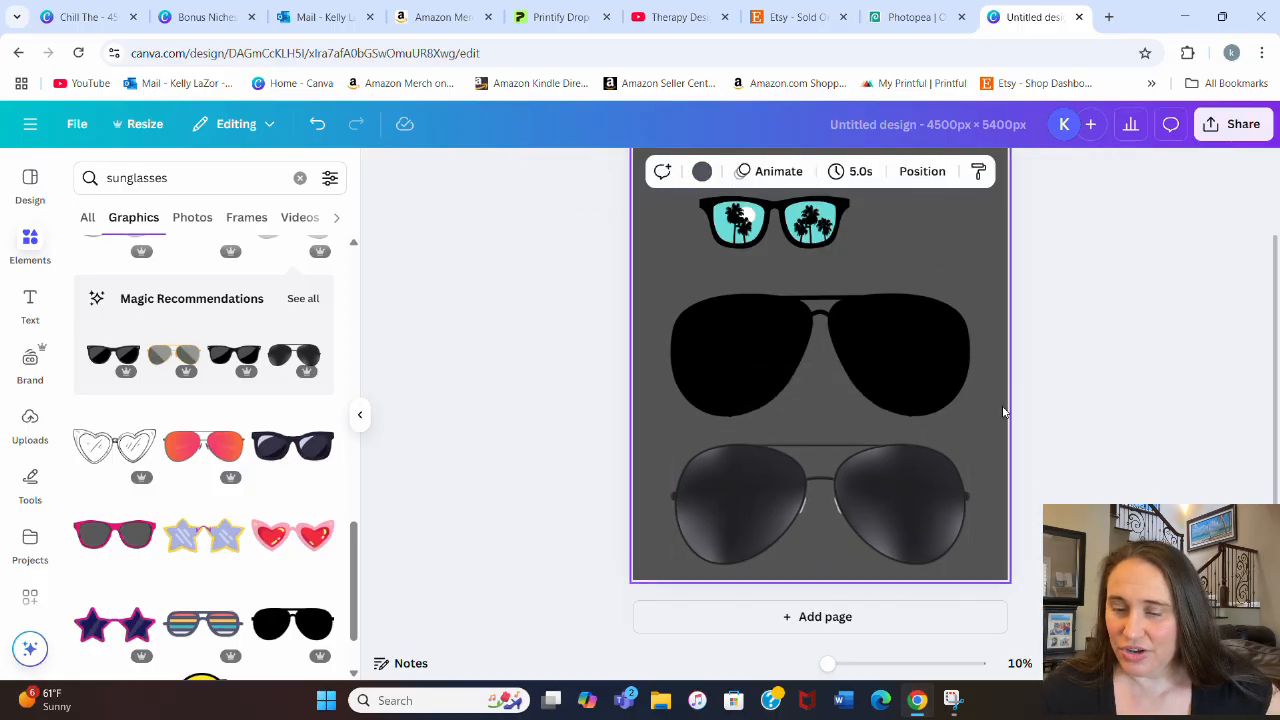
Step: Delete the solid black aviators and move the dark shaded aviator glasses up into their place
click(923, 343)
key(Delete)
drag(840, 520, 837, 394)
click(1003, 570)
click(828, 406)
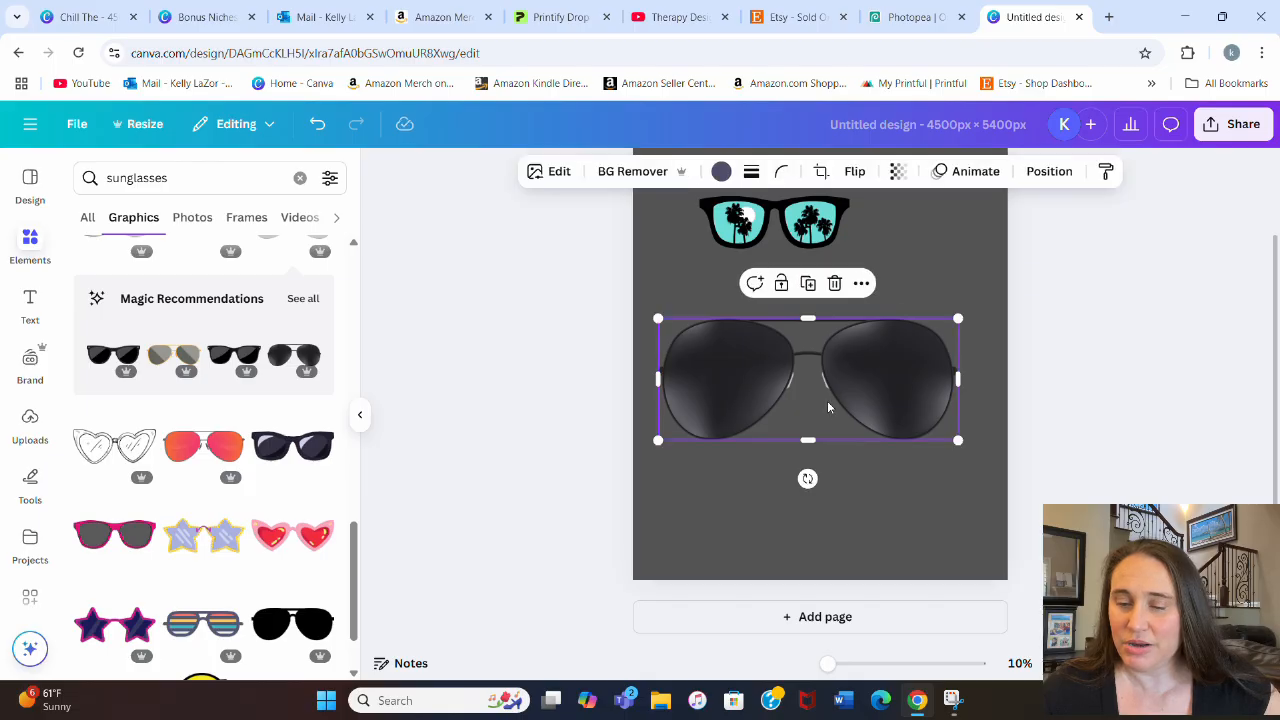
Step: Browse further through the sunglasses graphics for other suitable styles
scroll(224, 405, down, 10)
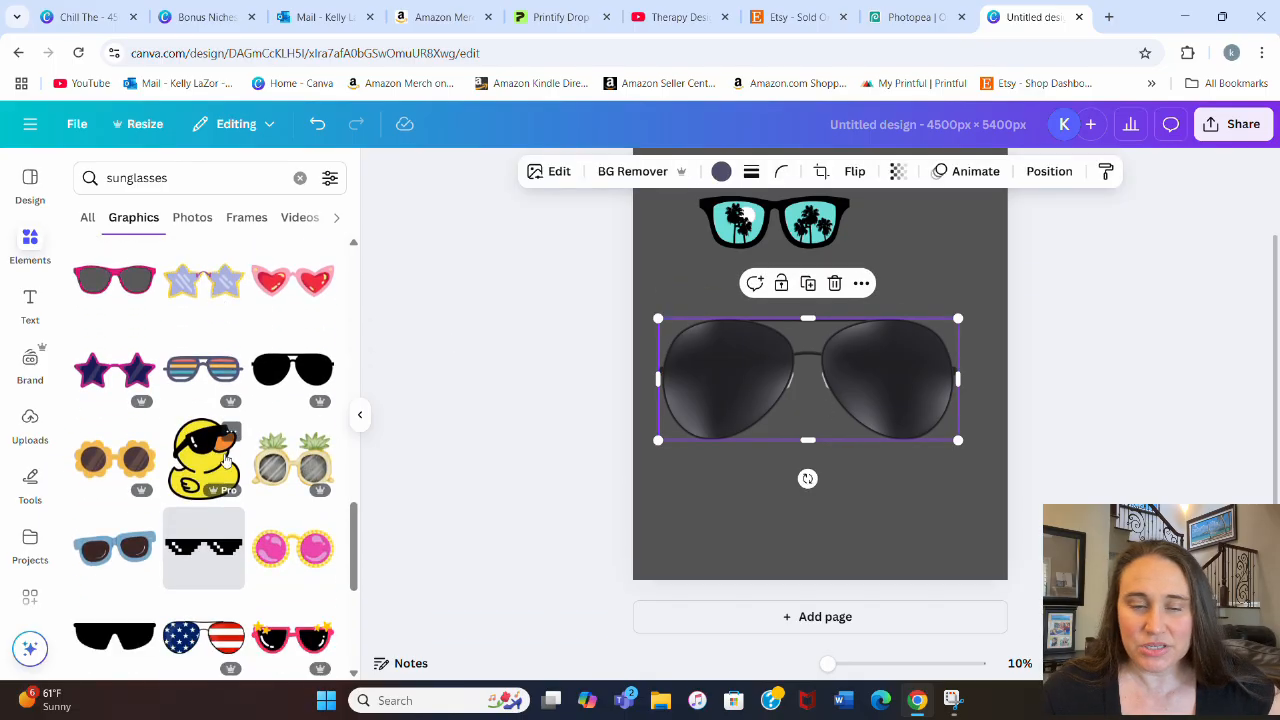
scroll(273, 404, down, 8)
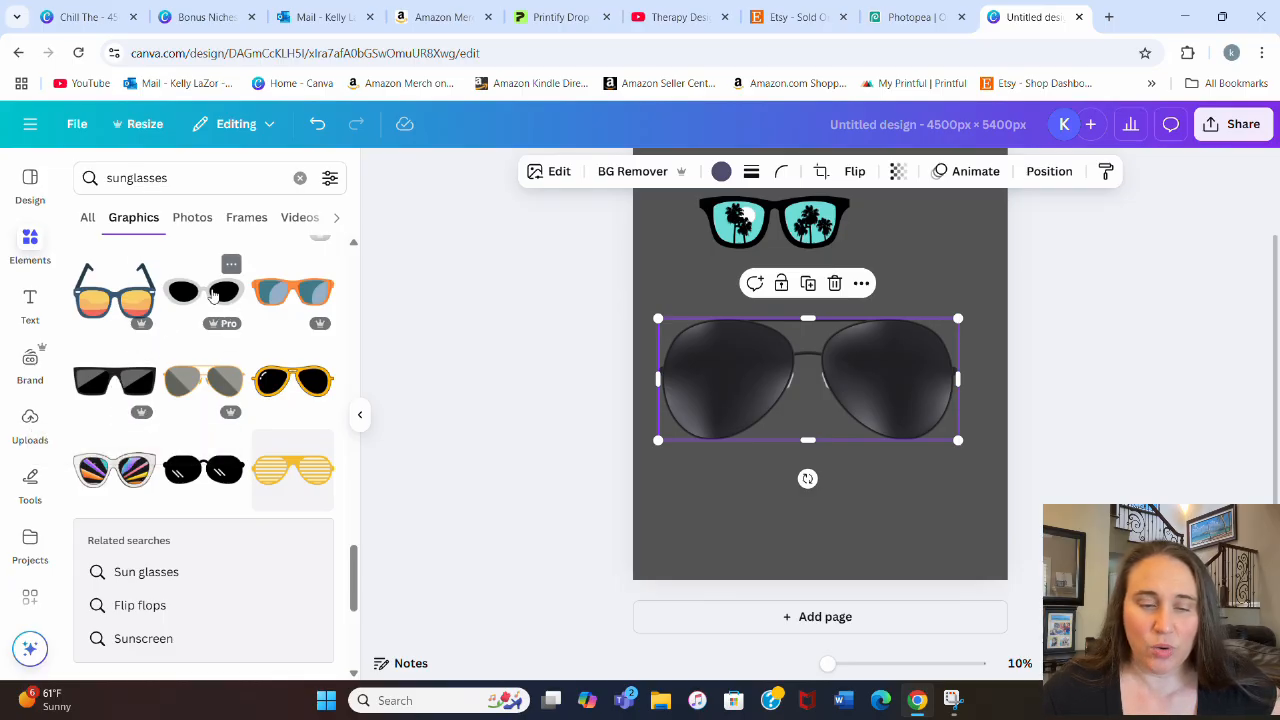
scroll(190, 290, down, 6)
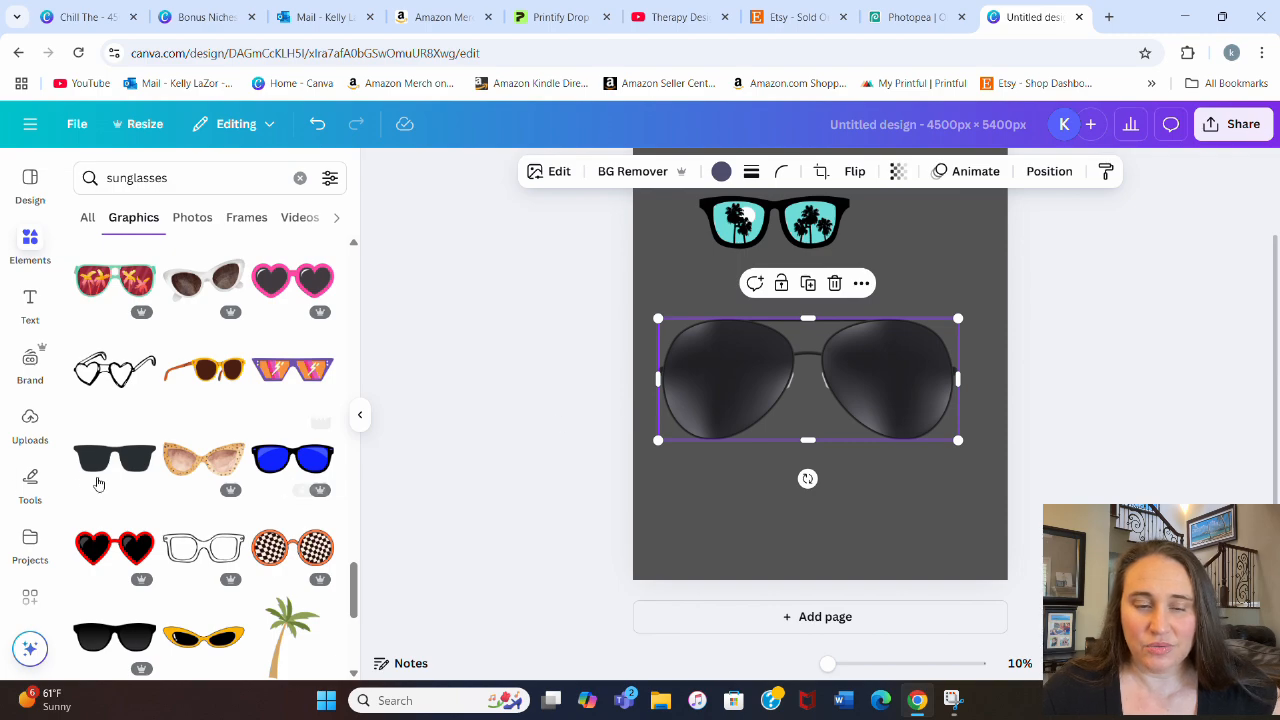
scroll(200, 420, down, 4)
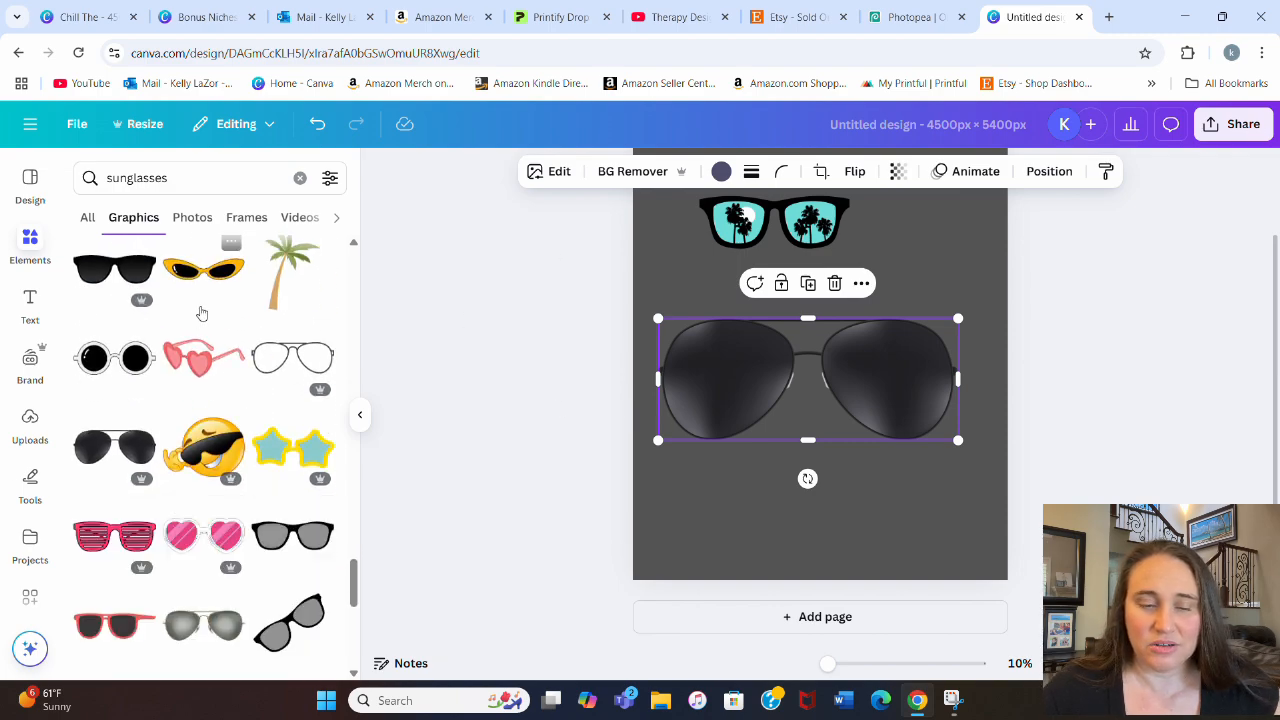
scroll(160, 352, down, 6)
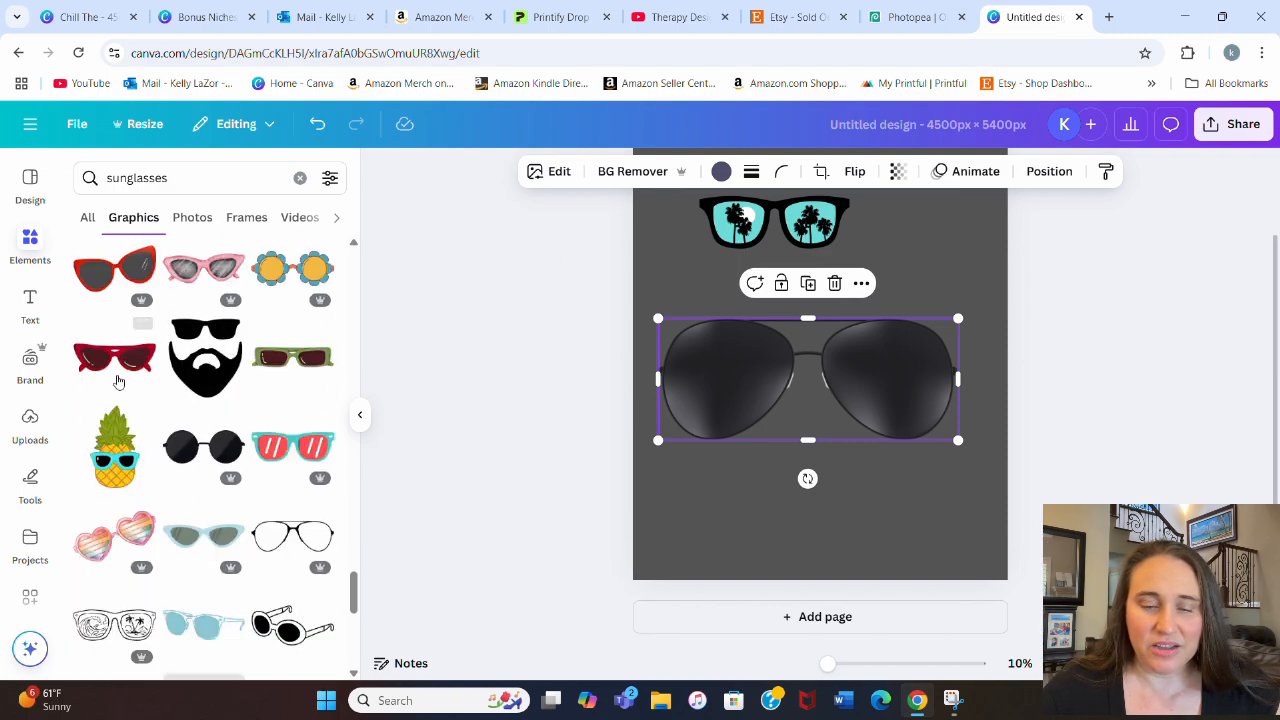
scroll(200, 420, down, 5)
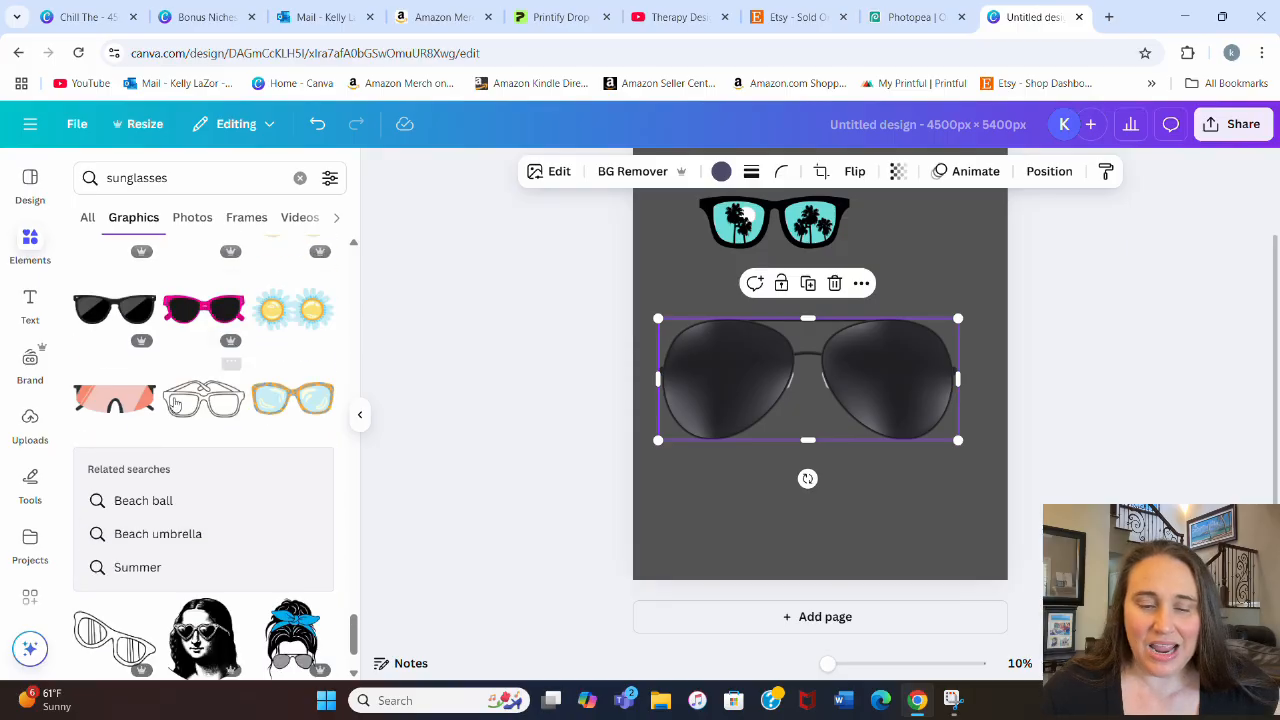
scroll(284, 524, down, 5)
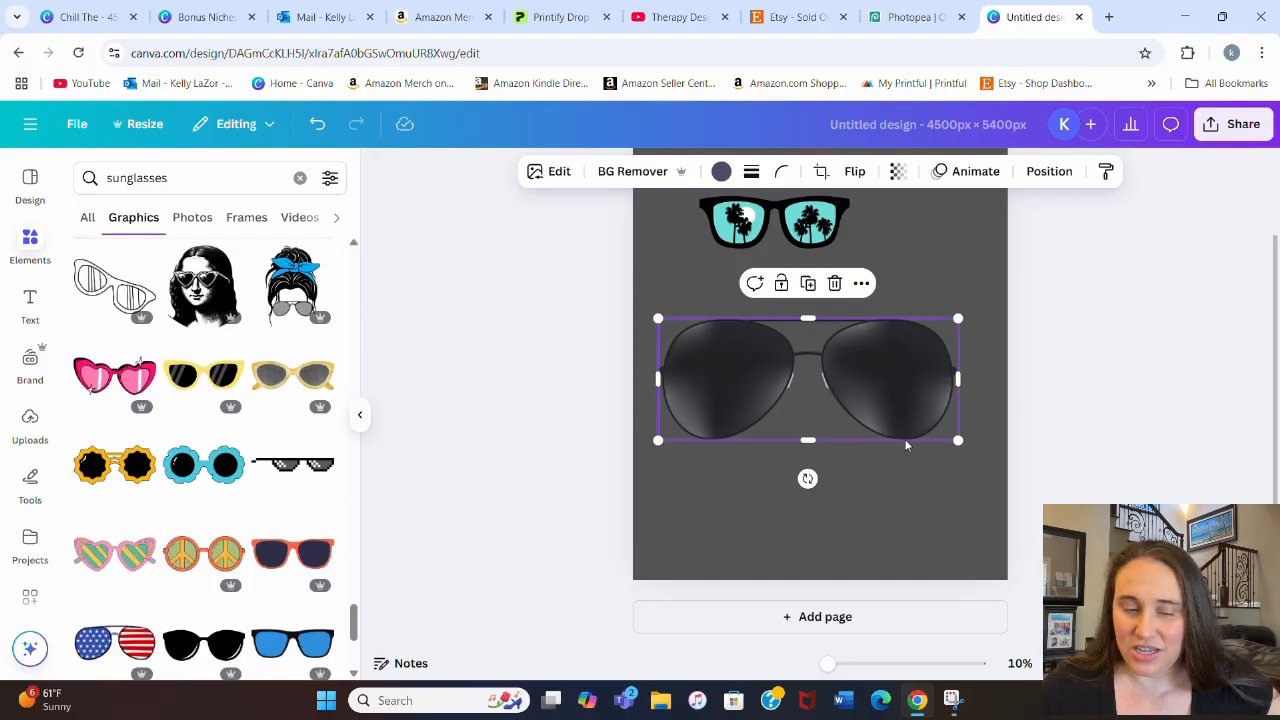
Step: Move the shaded aviator glasses slightly up, closer to the palm tree sunglasses
click(957, 272)
drag(875, 376, 878, 352)
click(878, 489)
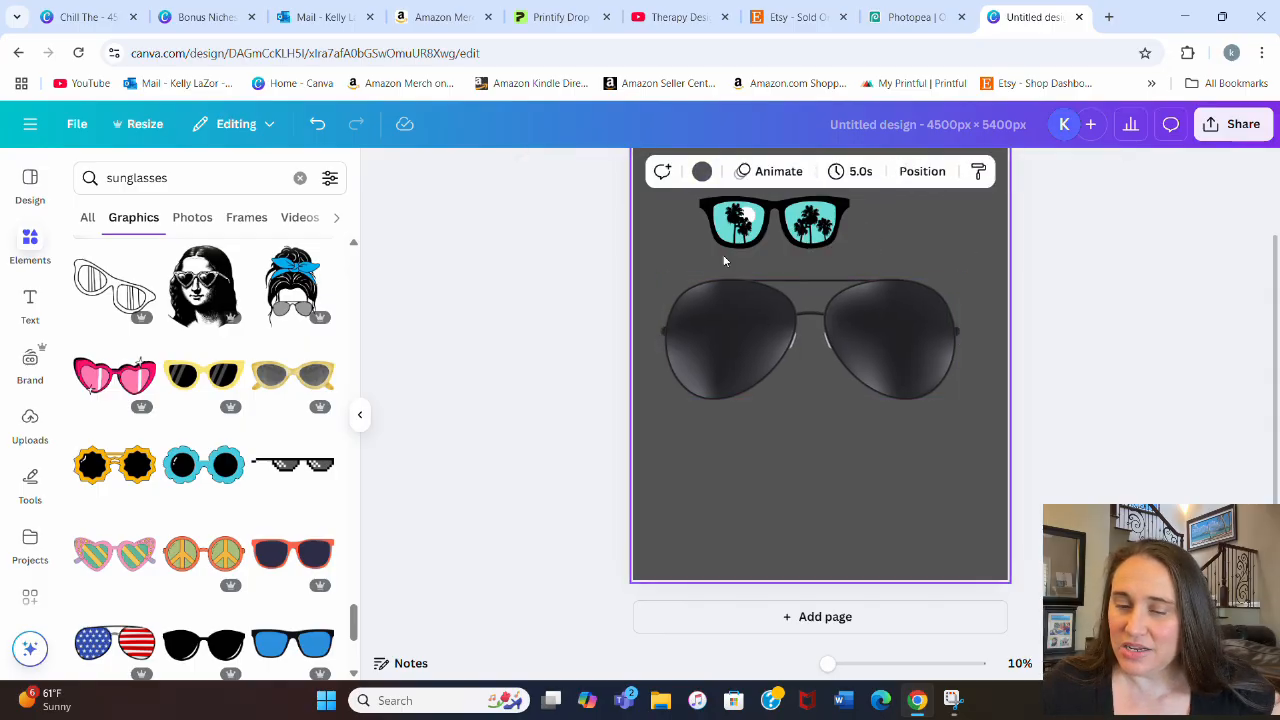
Step: Try a light purple page background behind the sunglasses and nudge the aviator glasses slightly up
click(701, 172)
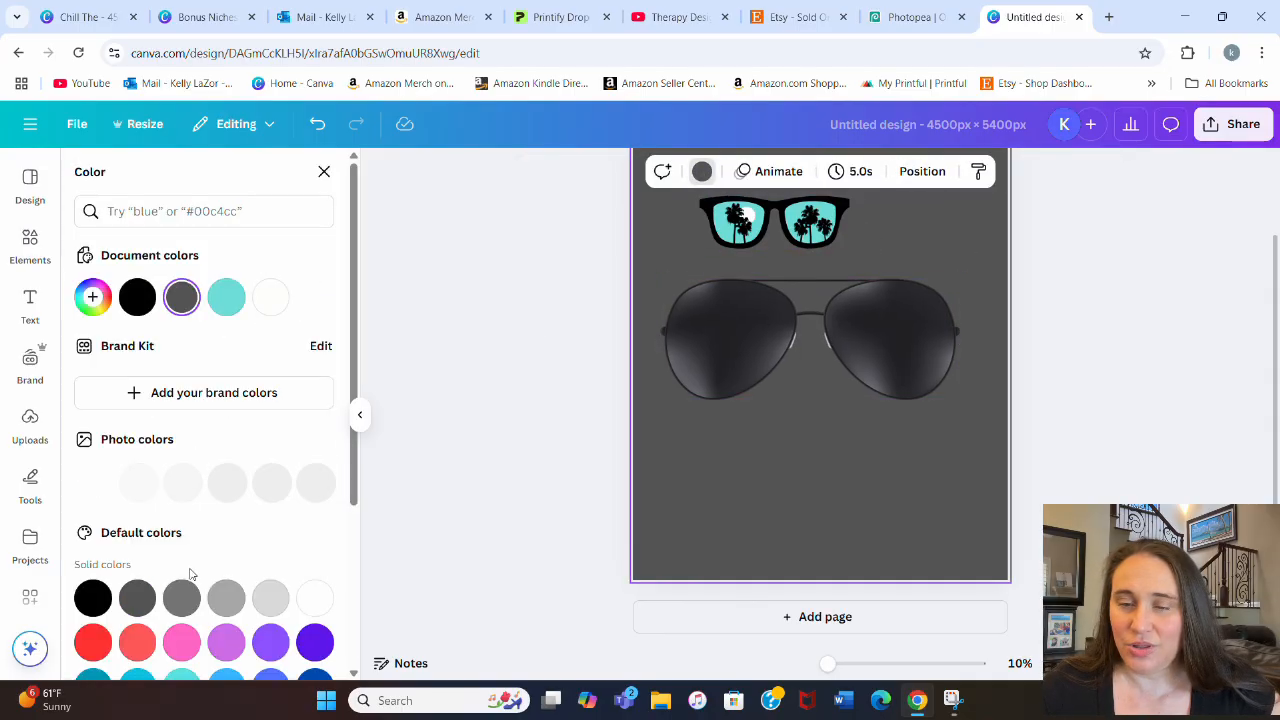
click(228, 640)
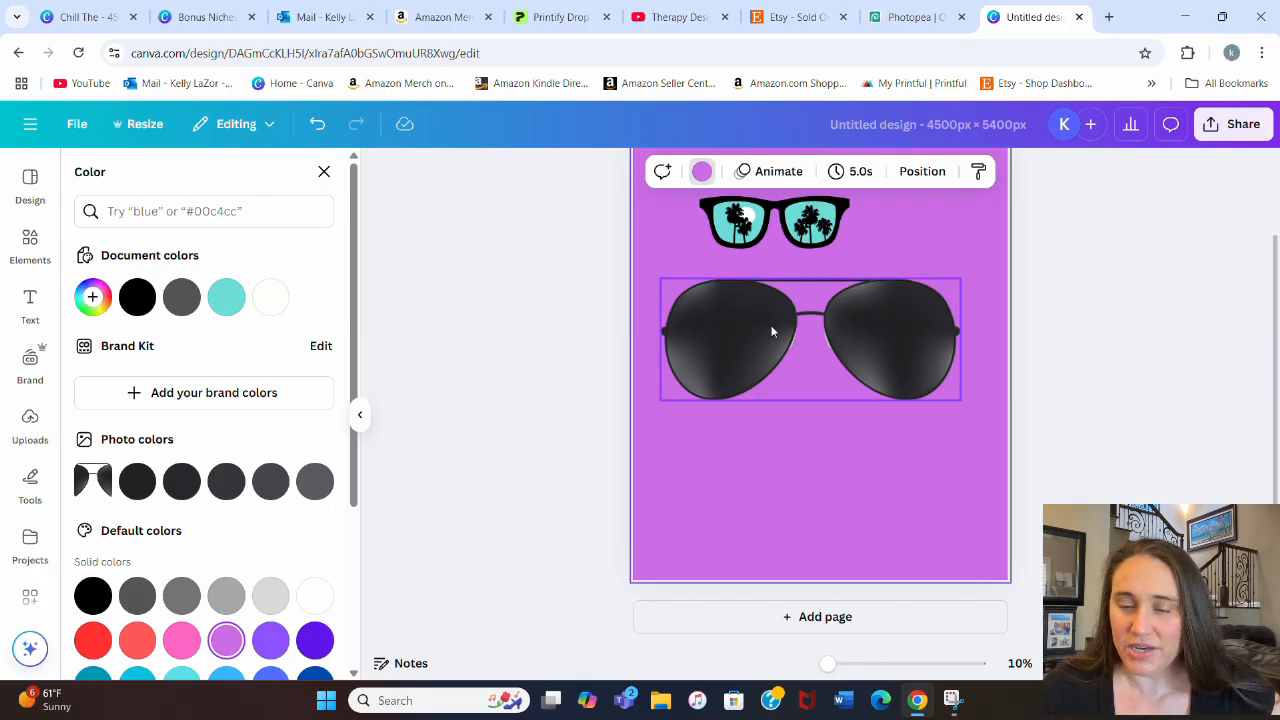
mouse_move(832, 384)
mouse_down()
mouse_move(830, 502)
mouse_move(830, 377)
mouse_up()
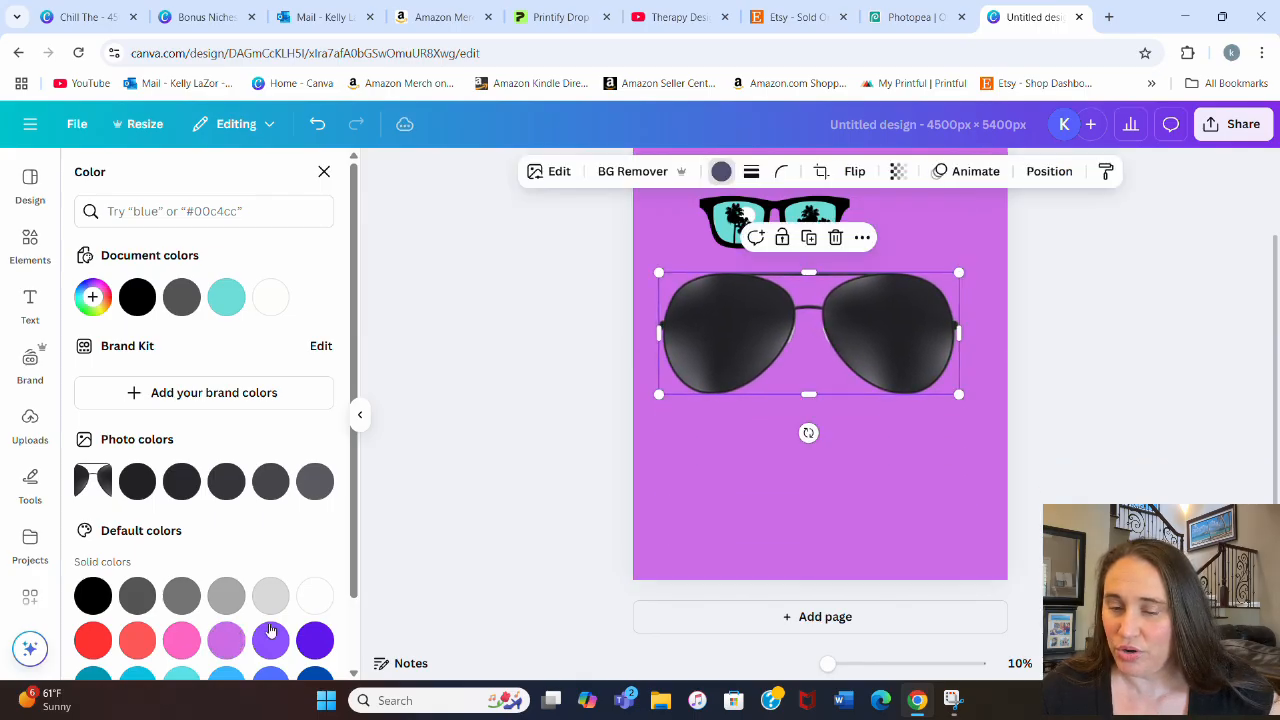
Step: Try violet, coral and red tints on the aviator glasses and settle on dark gray
click(314, 638)
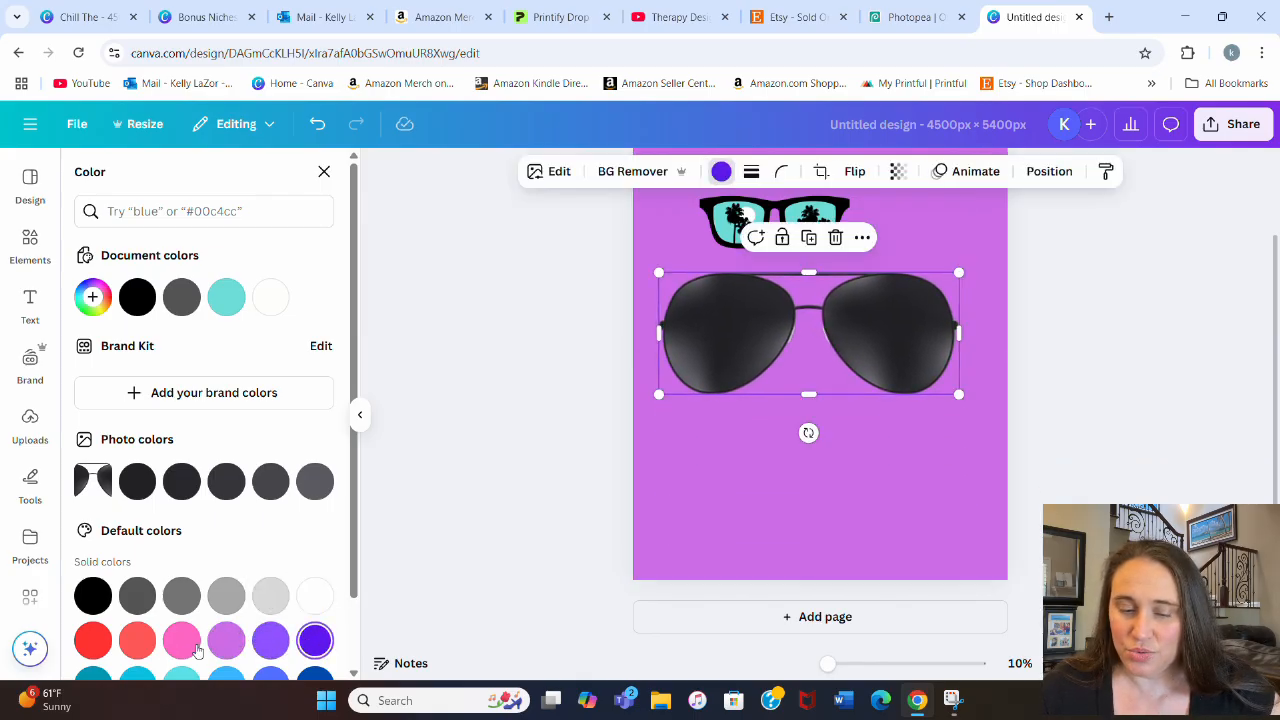
click(145, 642)
click(90, 640)
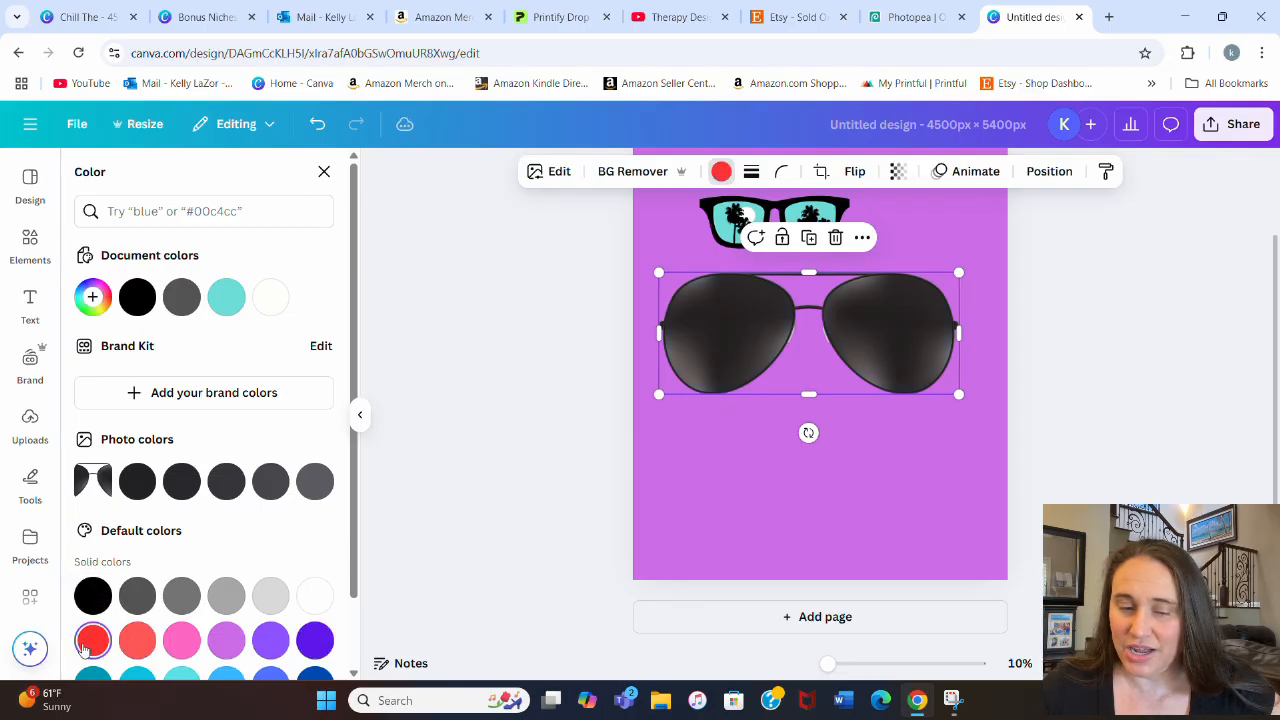
click(741, 451)
click(734, 337)
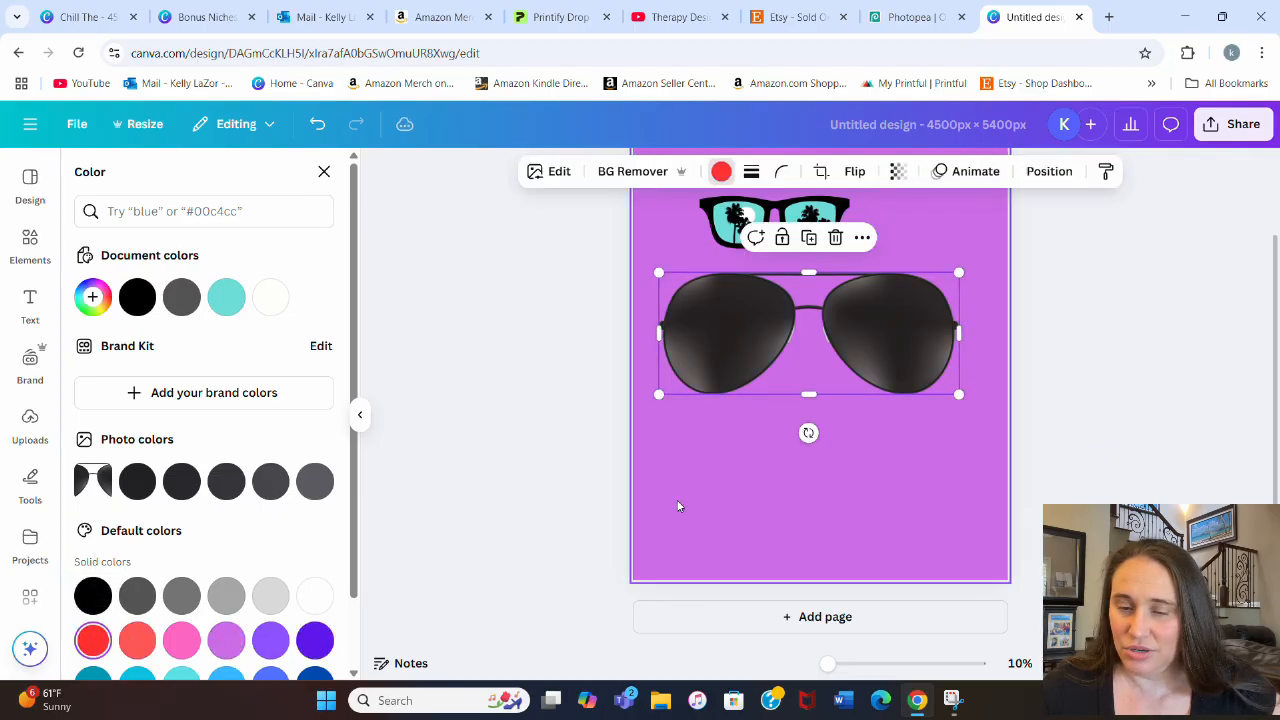
click(136, 595)
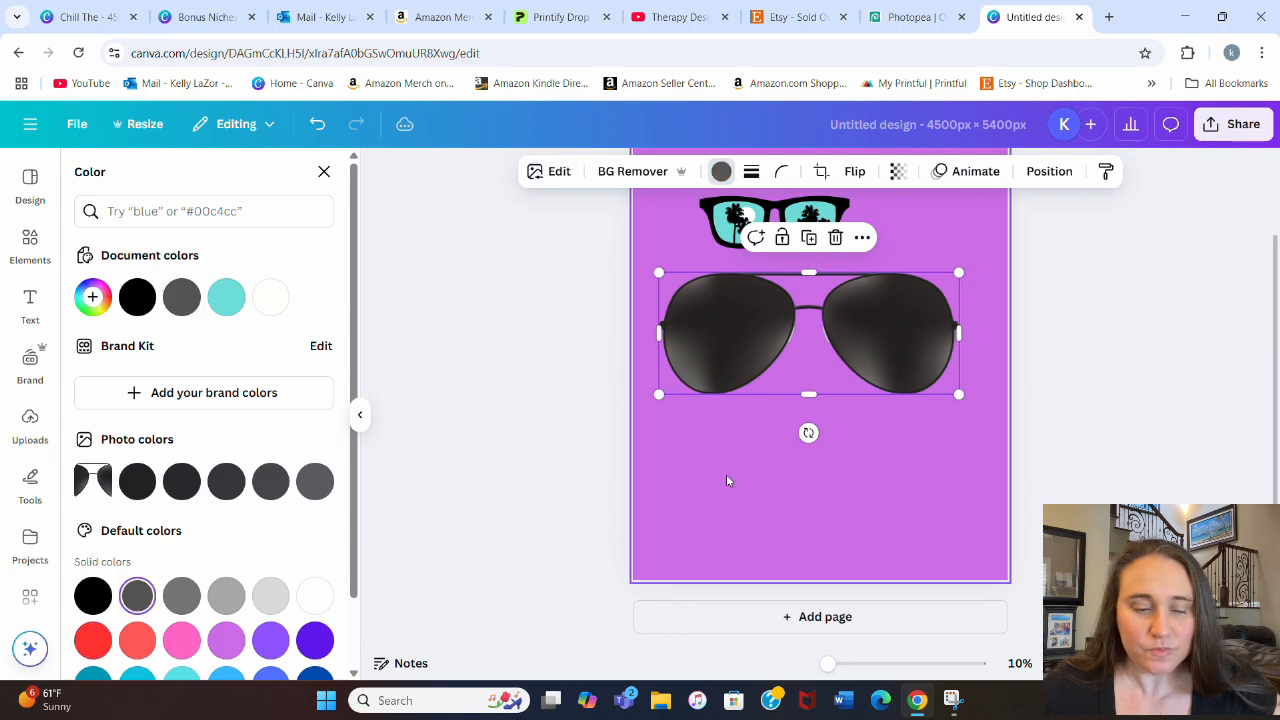
Step: Set the page background back to dark gray
click(793, 481)
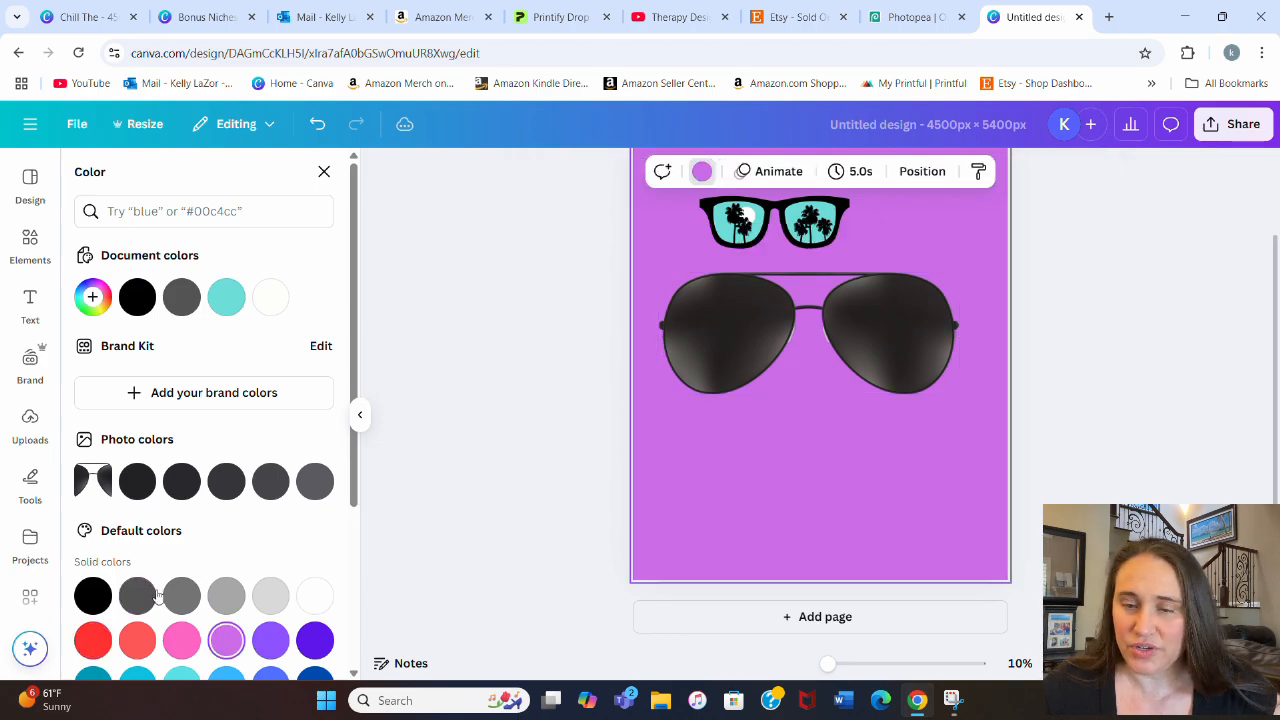
click(137, 595)
click(839, 461)
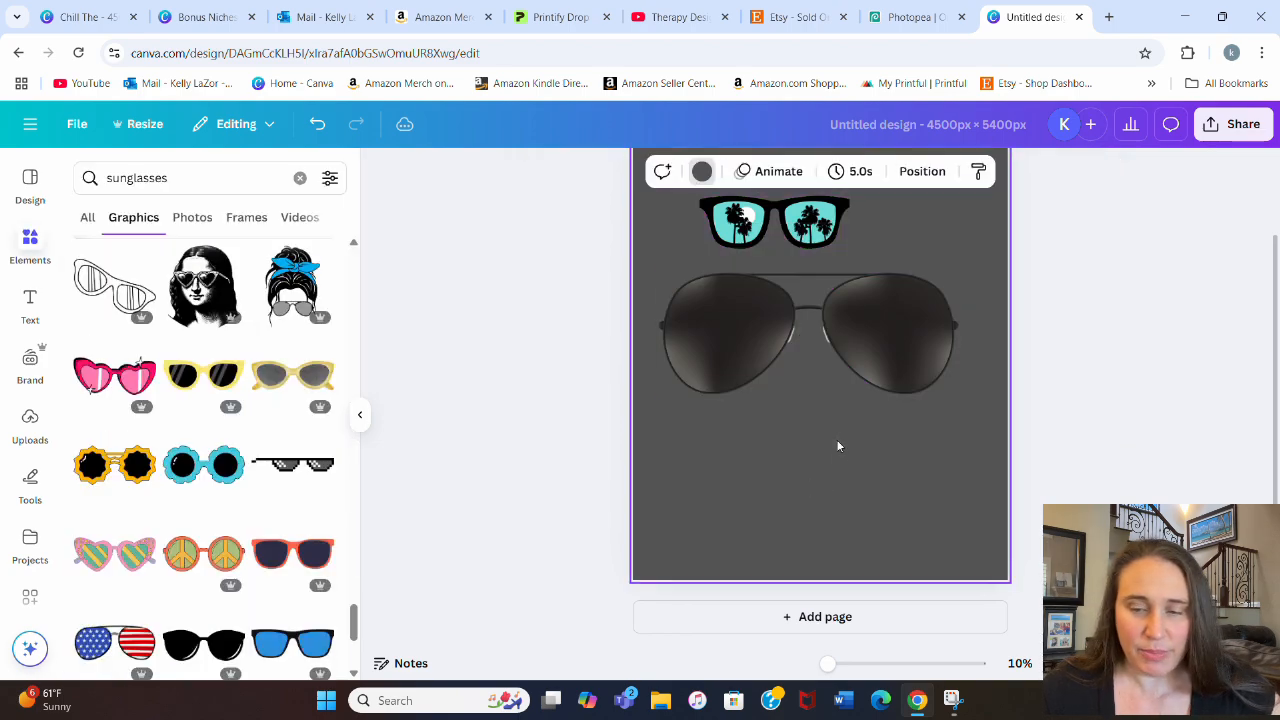
Step: Remove the palm tree sunglasses from the page, move the aviator glasses up and enlarge them to nearly the page's width
drag(789, 229, 449, 264)
click(541, 340)
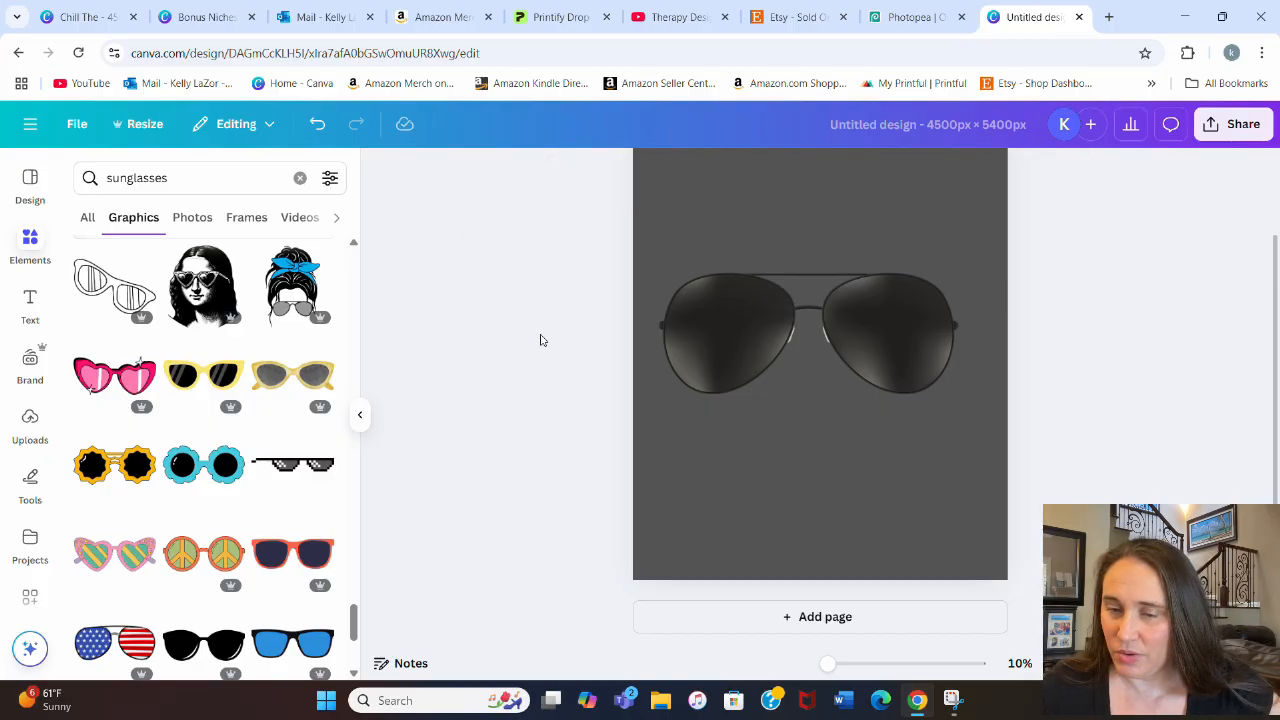
click(761, 351)
drag(808, 321, 814, 278)
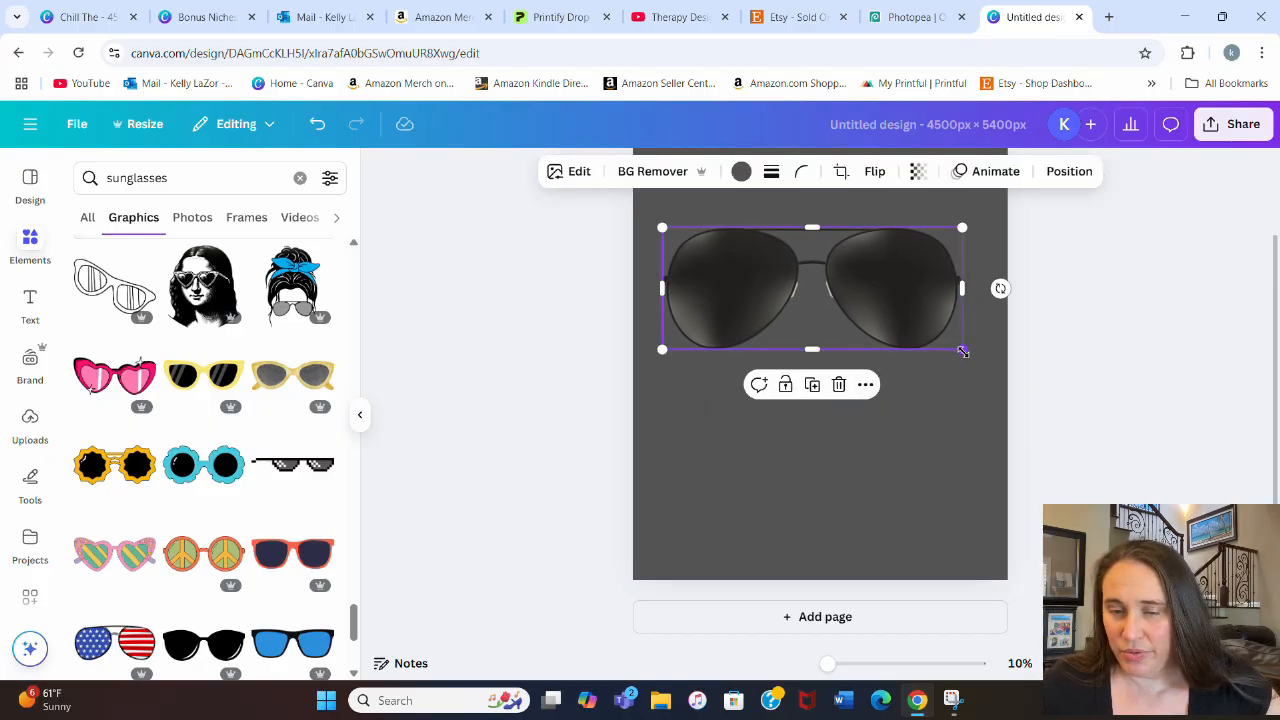
drag(961, 350, 976, 355)
click(952, 458)
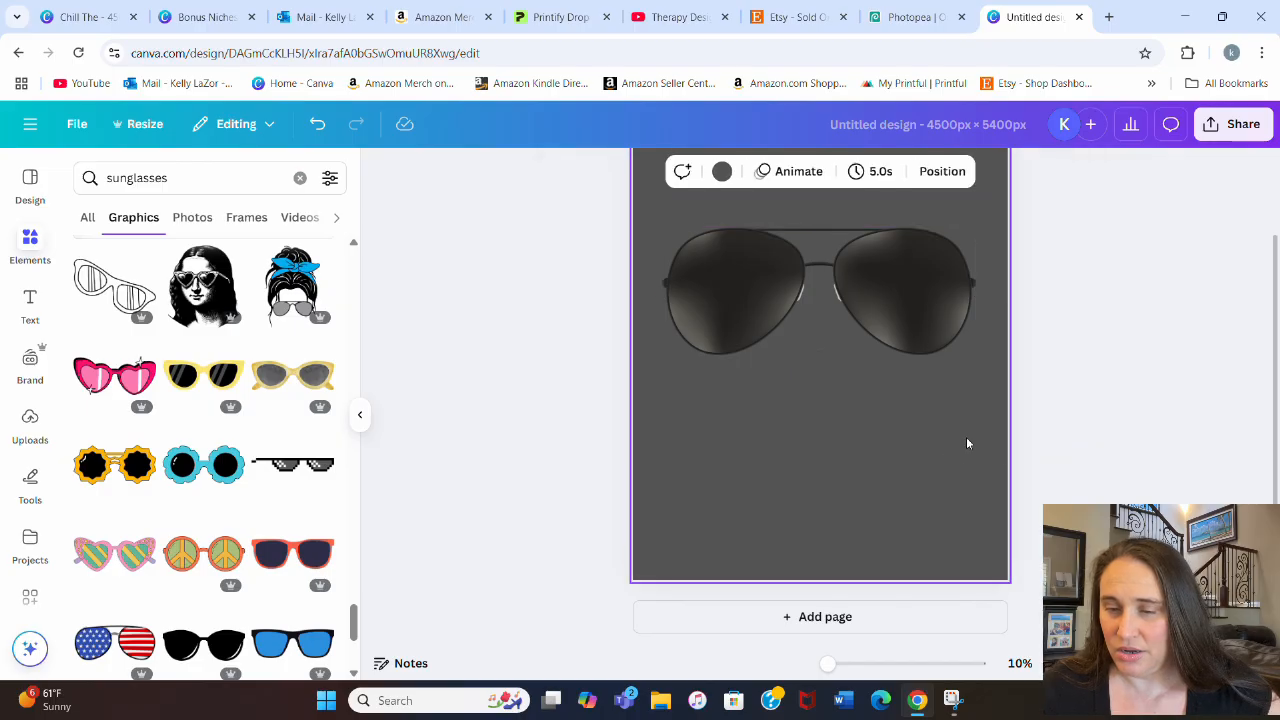
Step: Change the page background from the default solid colors to yellow
click(721, 171)
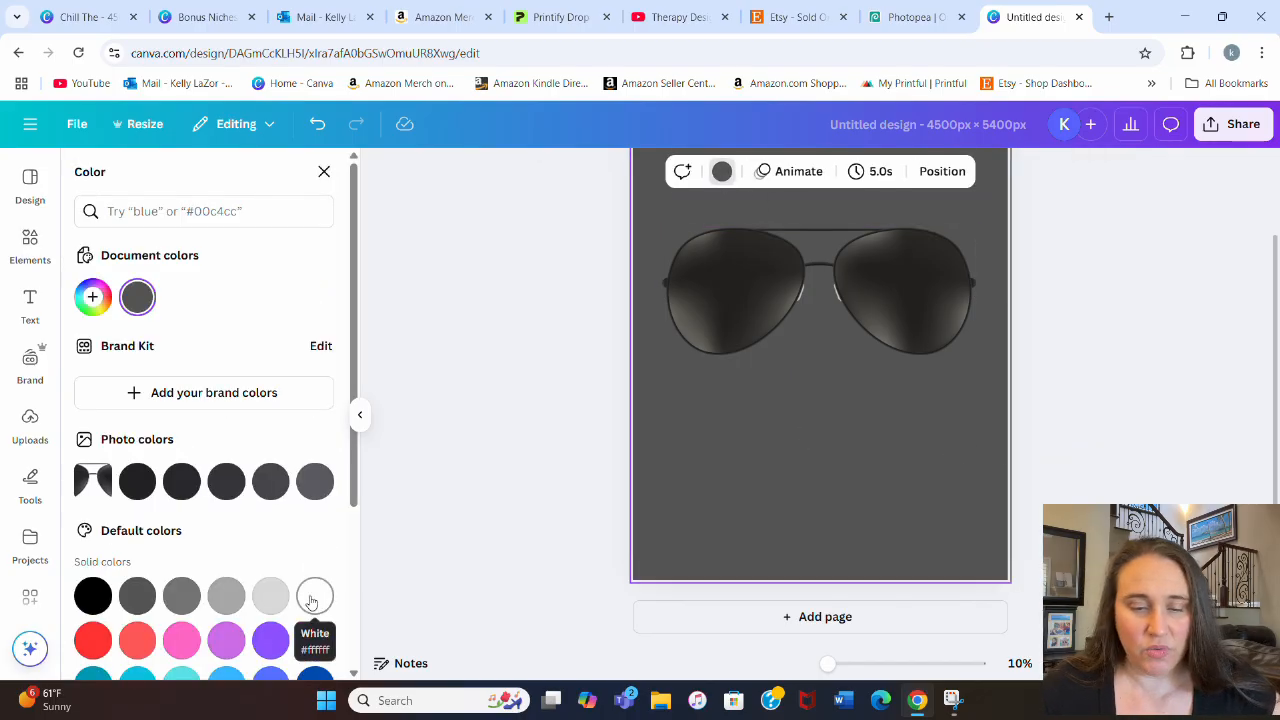
scroll(260, 560, down, 3)
click(226, 564)
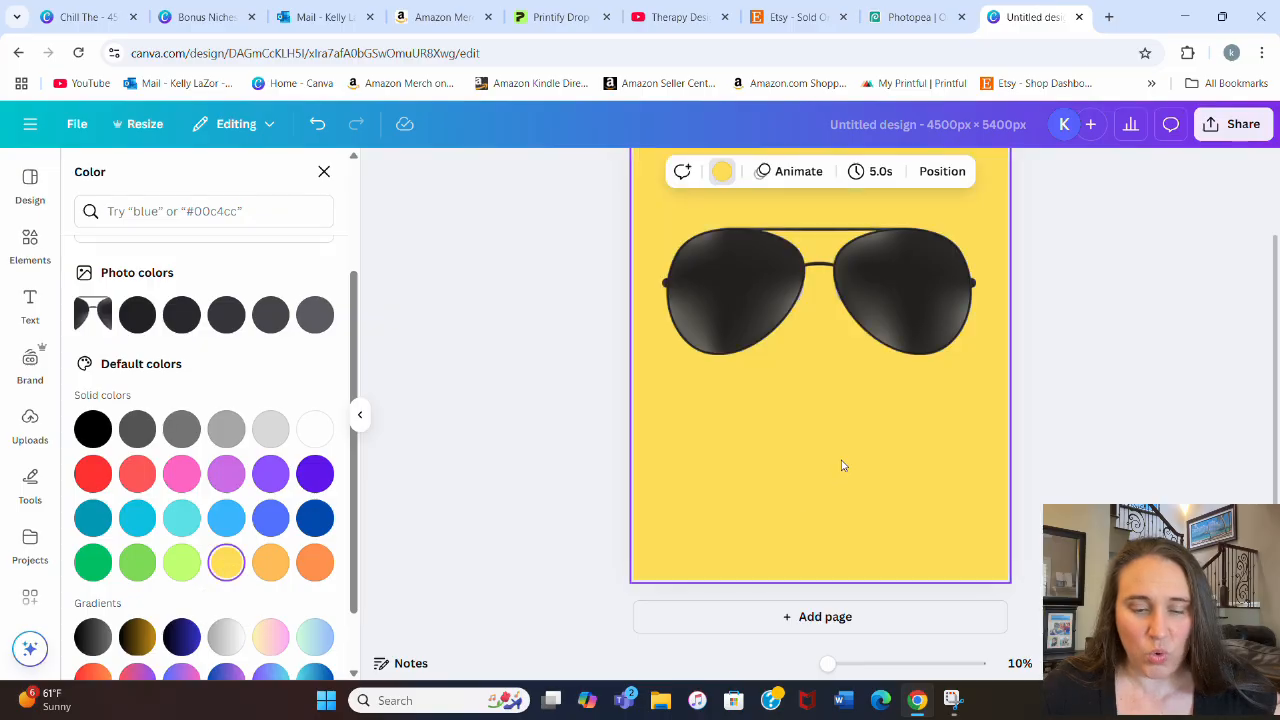
click(1058, 428)
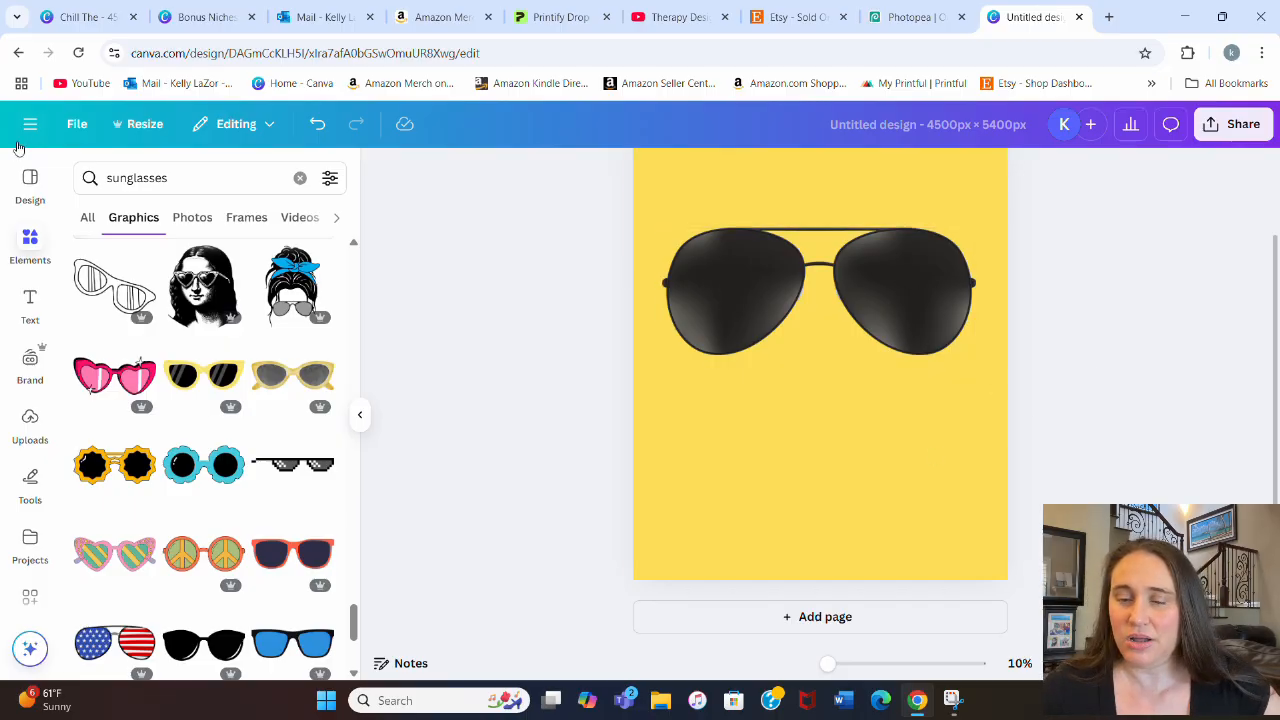
Step: Search the graphics for "palm tree" and add the black silhouette with two palm trees
click(192, 178)
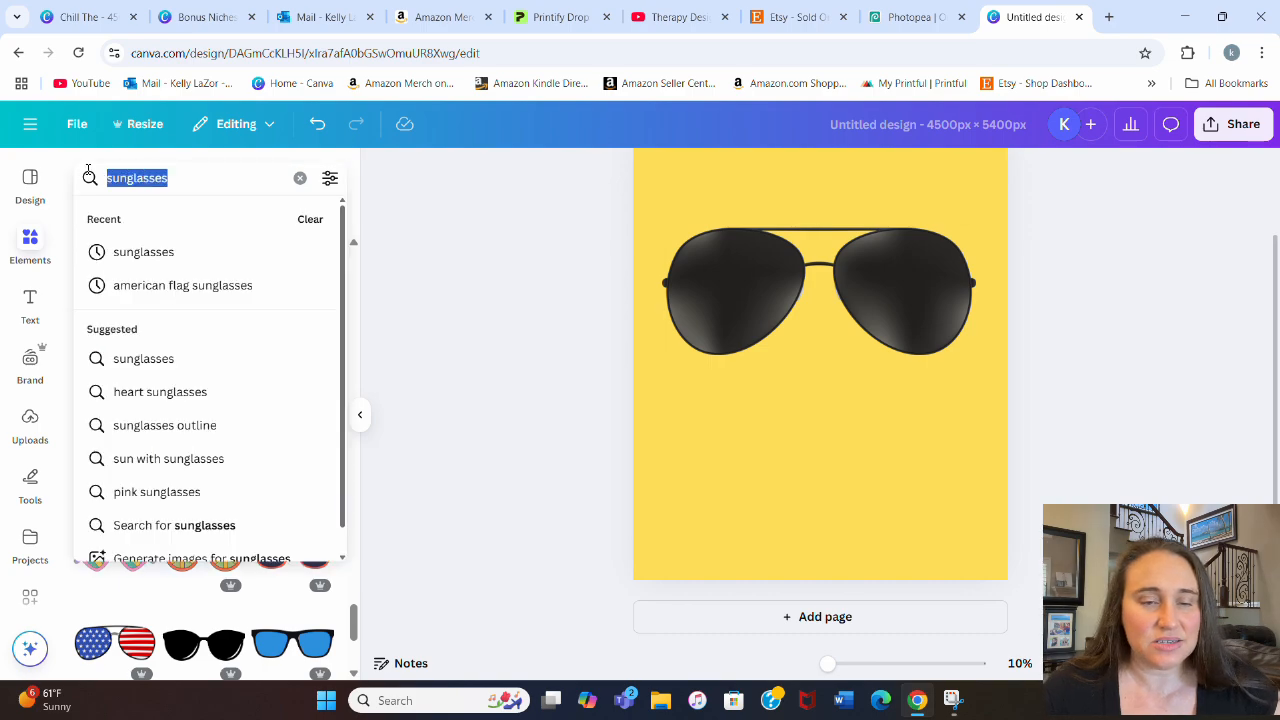
text(palm )
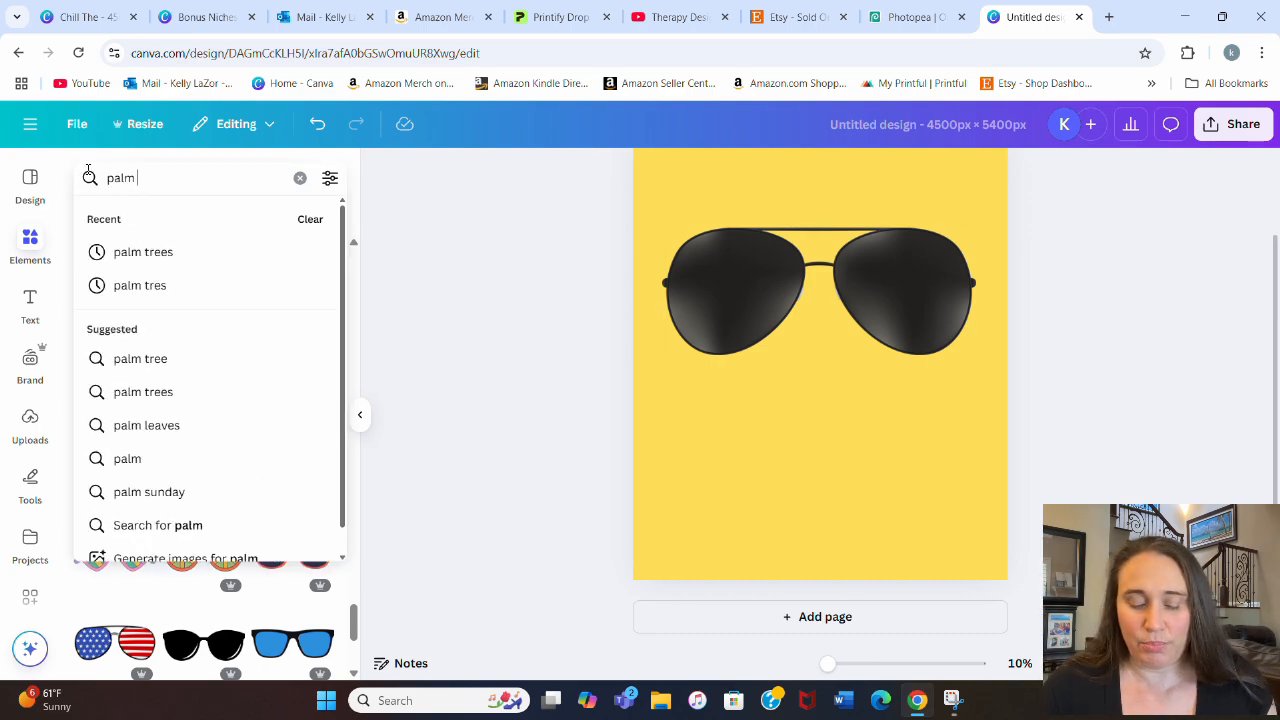
text(tree)
key(Return)
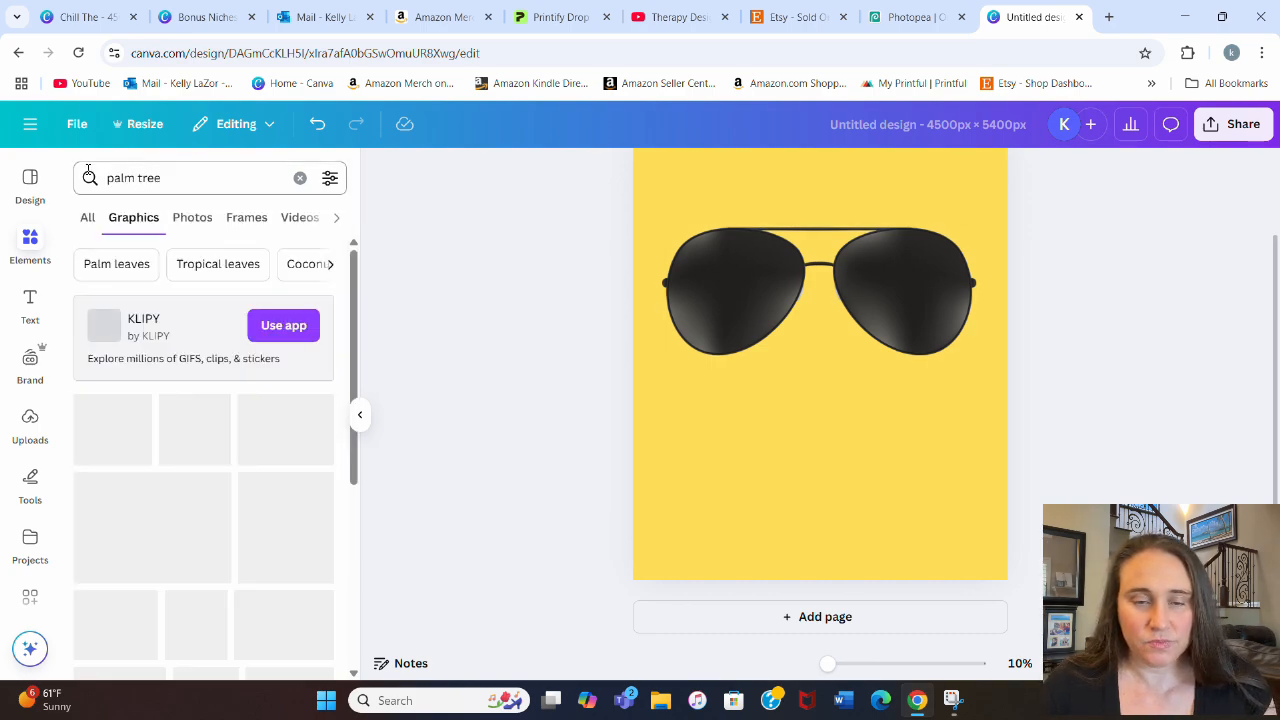
scroll(140, 330, down, 1)
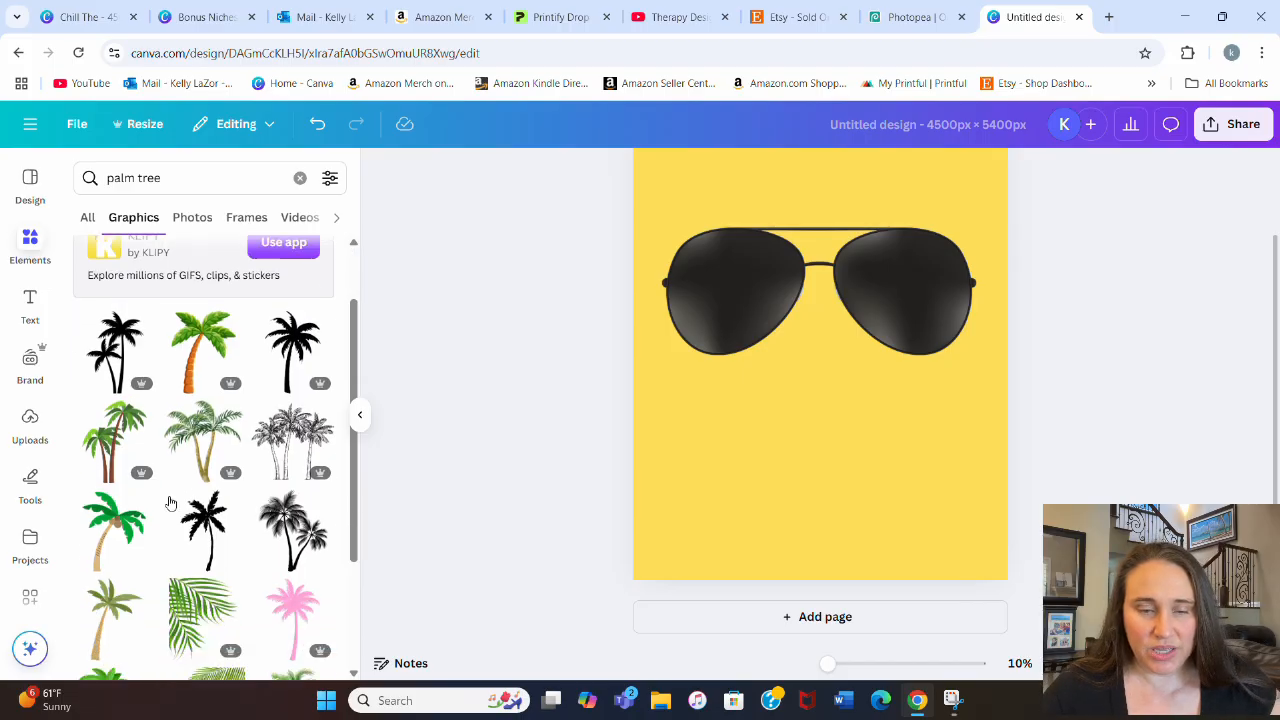
click(120, 368)
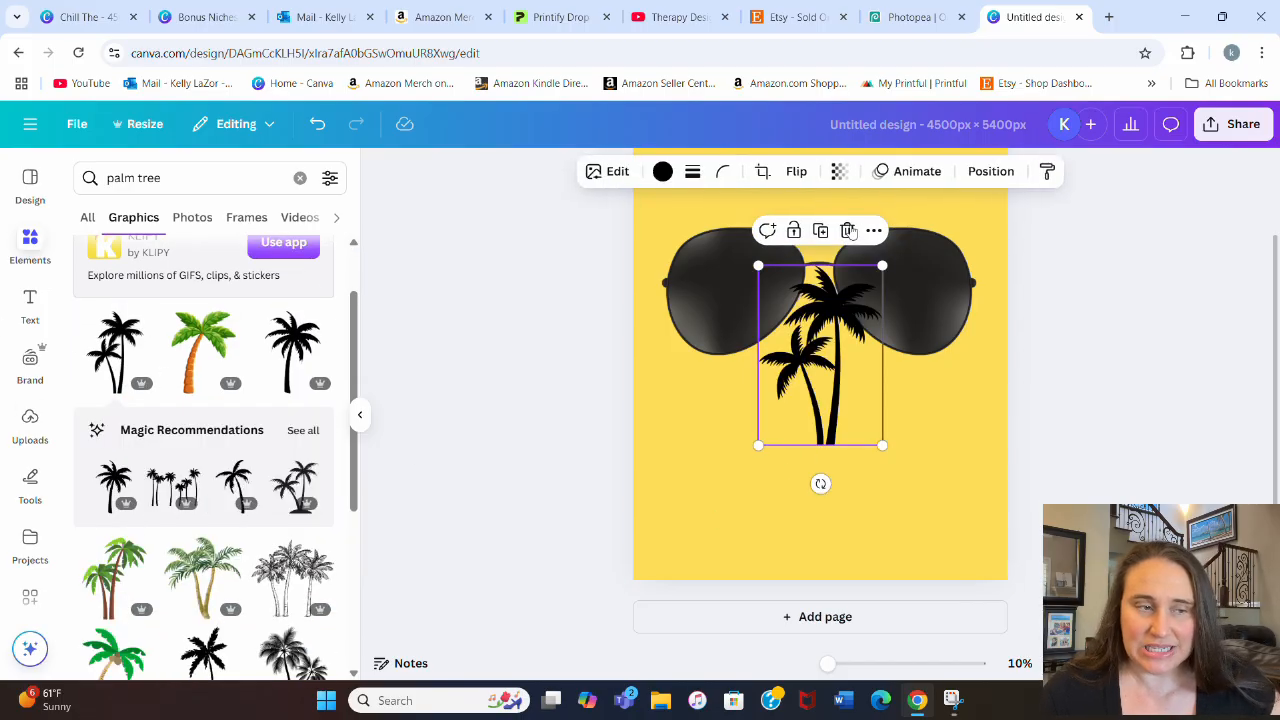
Step: Recolor the double palm silhouette in the background's yellow and shrink it to fit inside the right lens
click(662, 171)
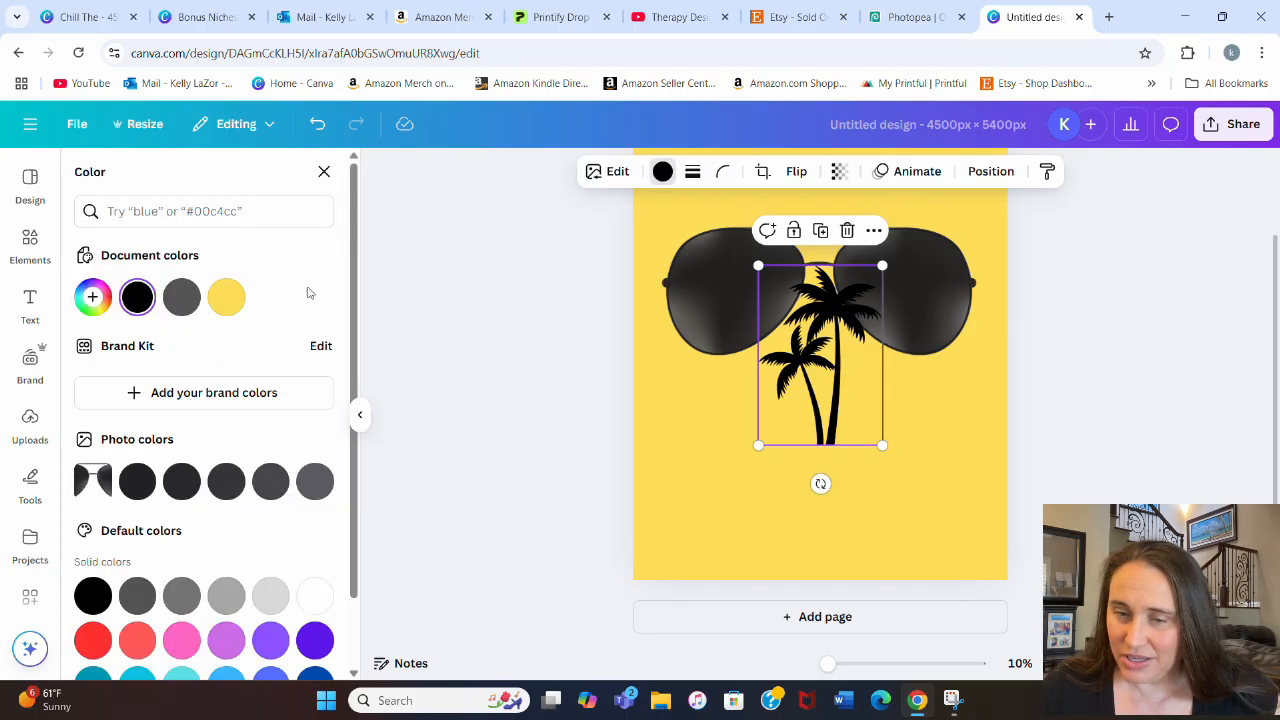
click(226, 297)
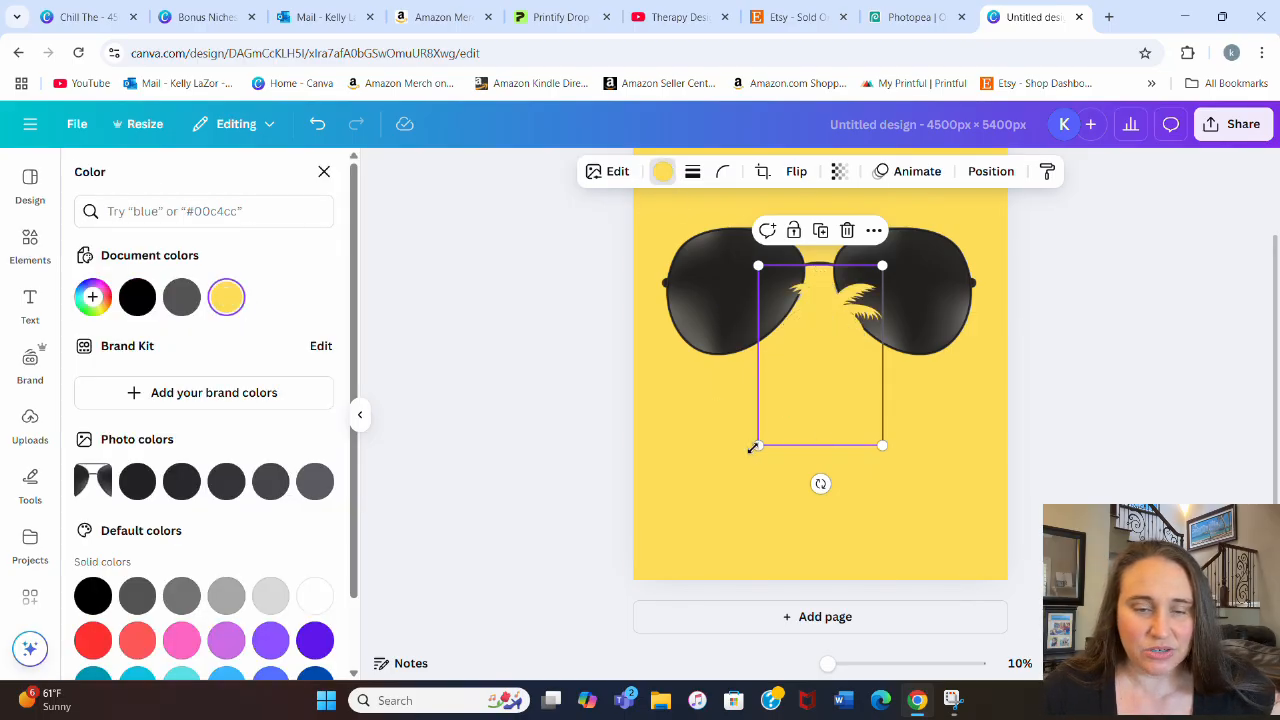
drag(757, 443, 861, 366)
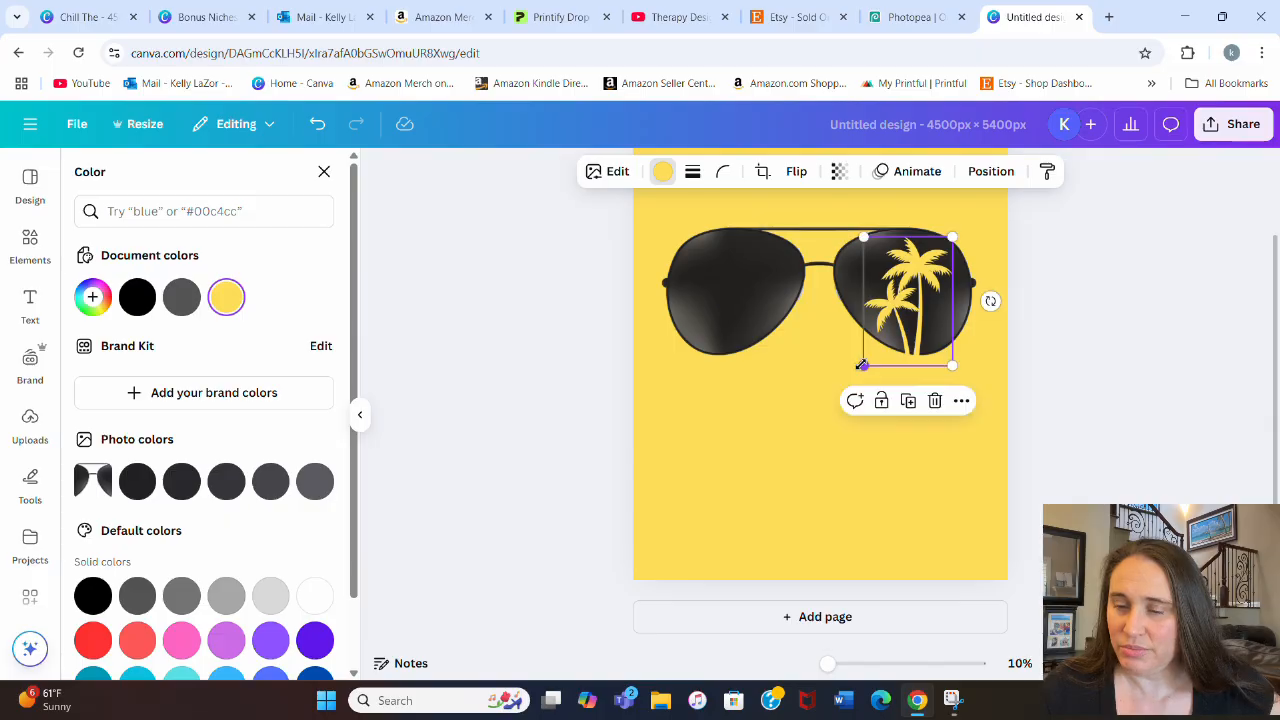
click(1050, 410)
click(937, 524)
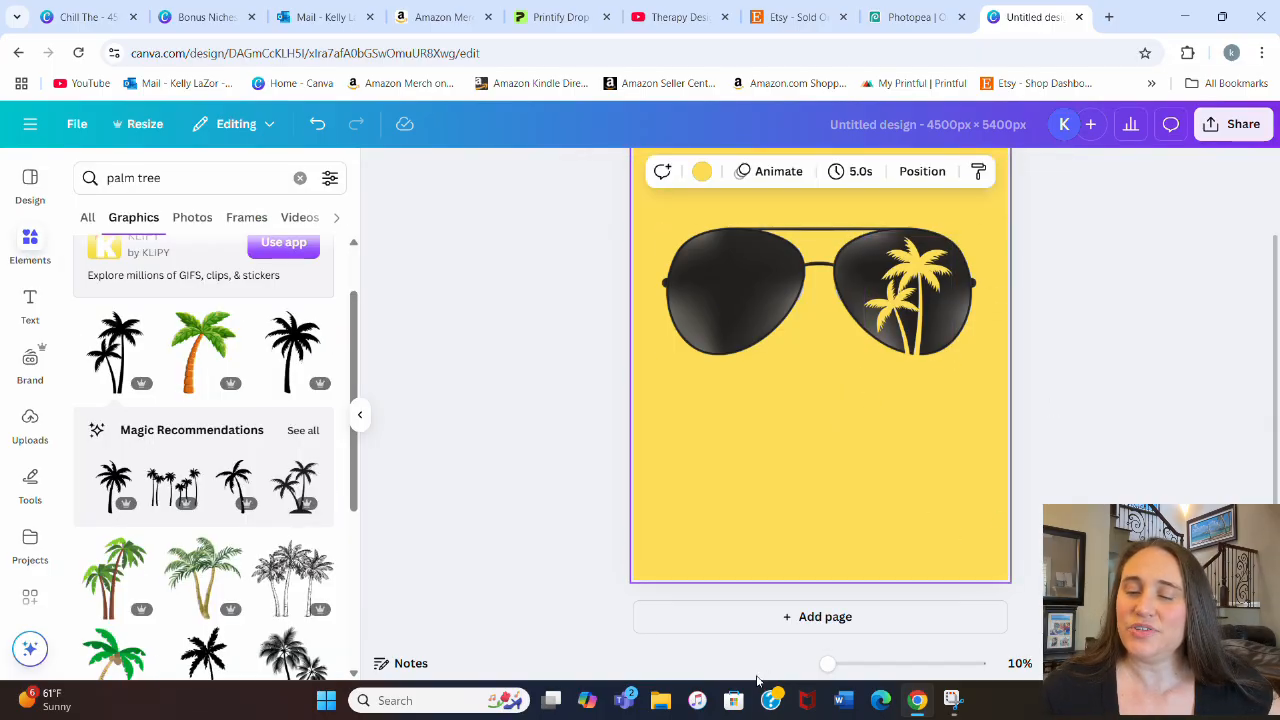
Step: Add the black single palm tree silhouette and recolor it in the background's yellow
click(288, 350)
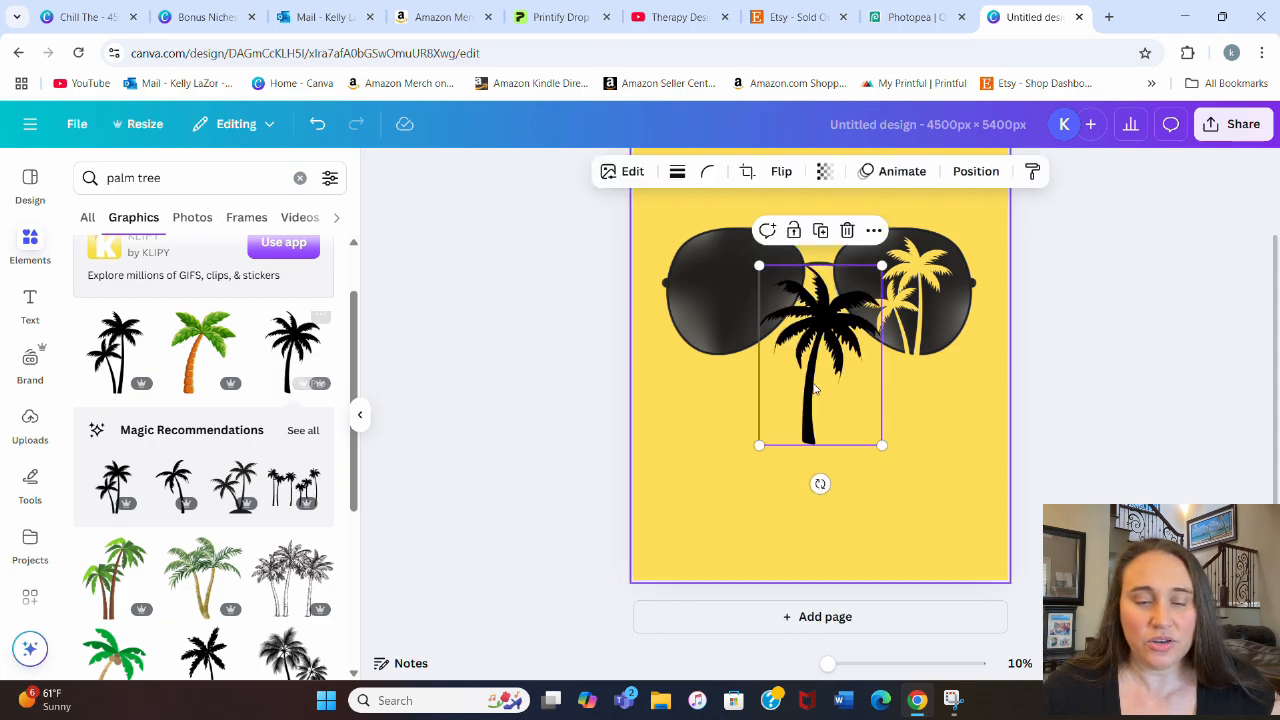
click(662, 171)
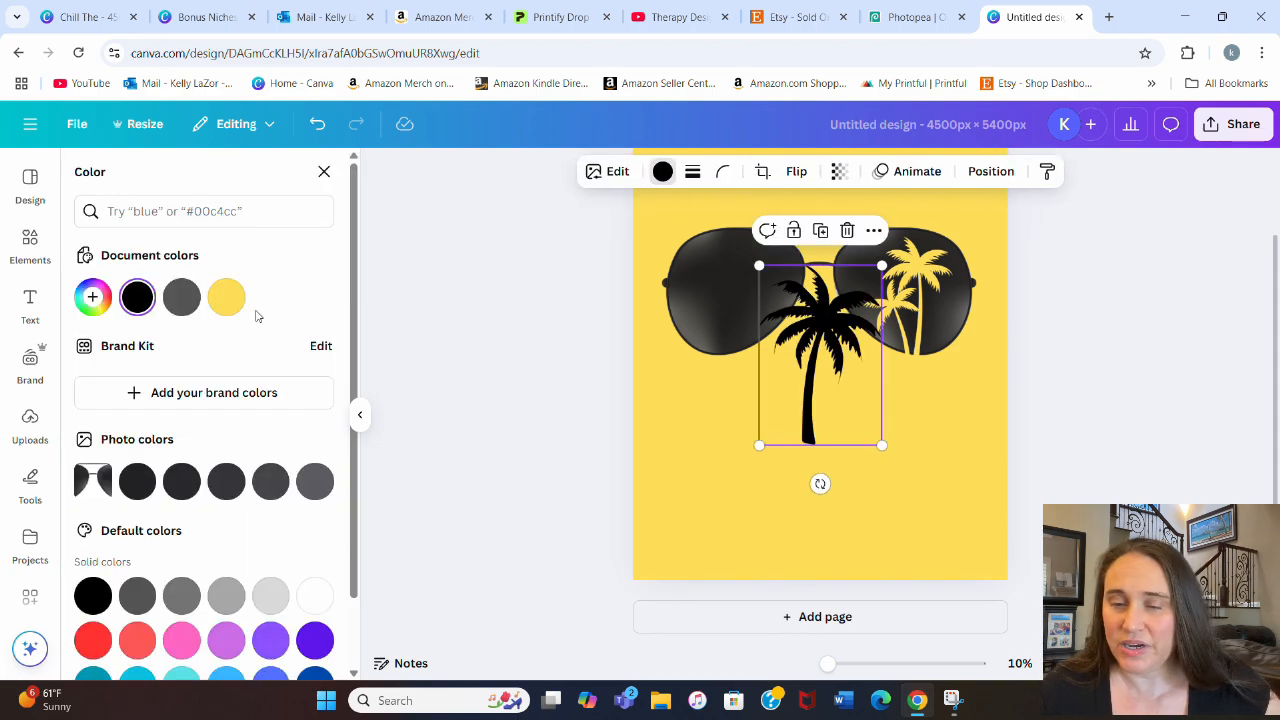
click(226, 297)
click(920, 445)
Step: Shrink the single yellow palm tree and position it inside the left lens of the aviator glasses
drag(817, 408, 706, 368)
drag(785, 416, 757, 383)
drag(713, 308, 728, 316)
click(1081, 352)
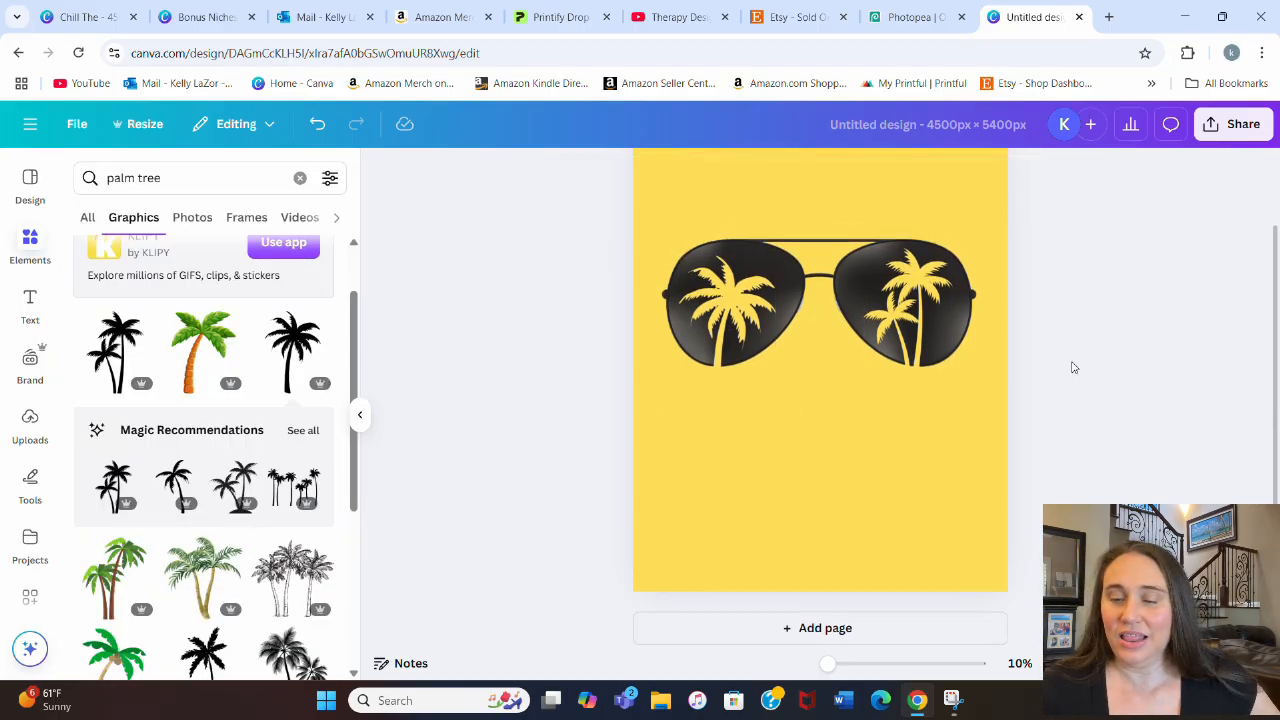
Step: Rename the design as "sunglasses"
scroll(1100, 384, up, 1)
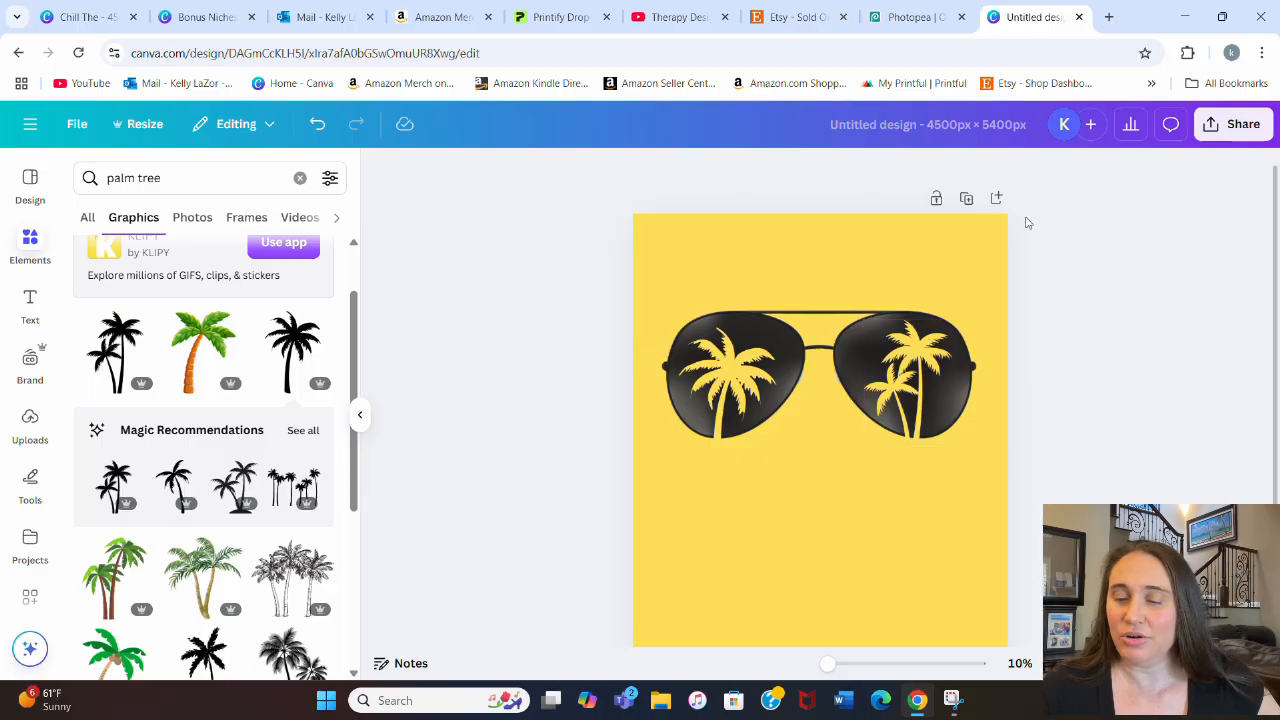
click(895, 130)
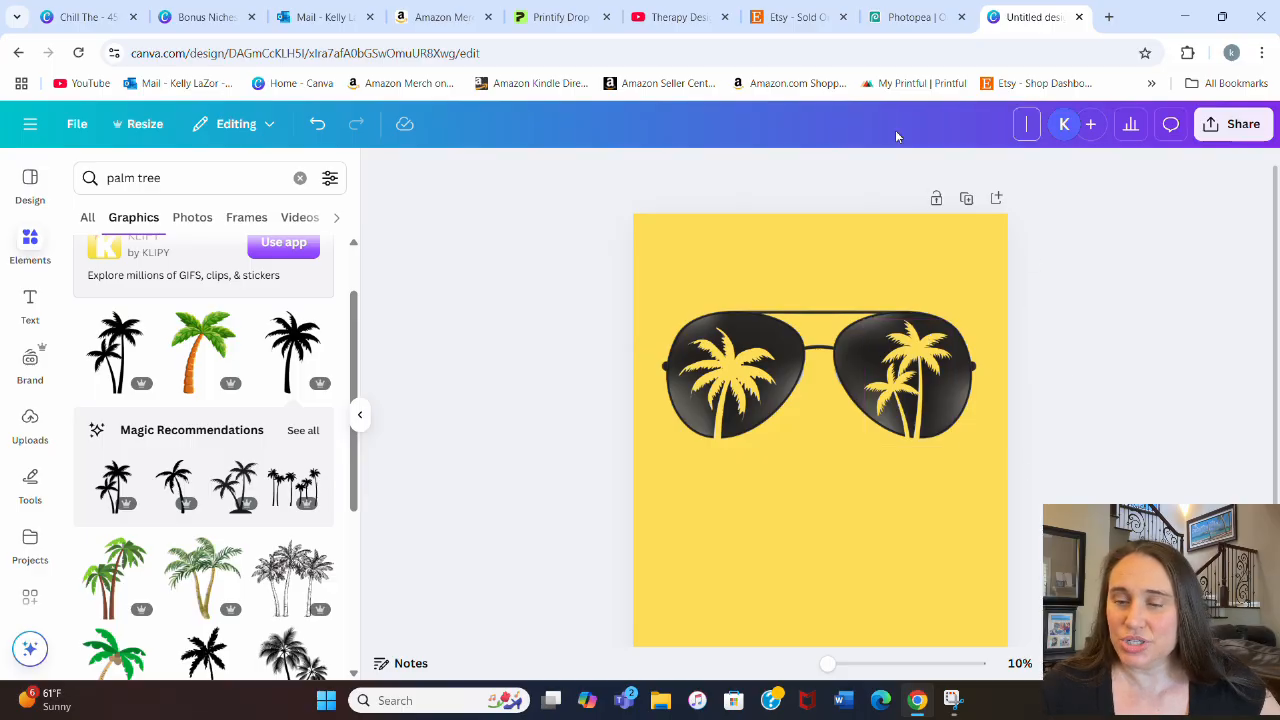
text(sun)
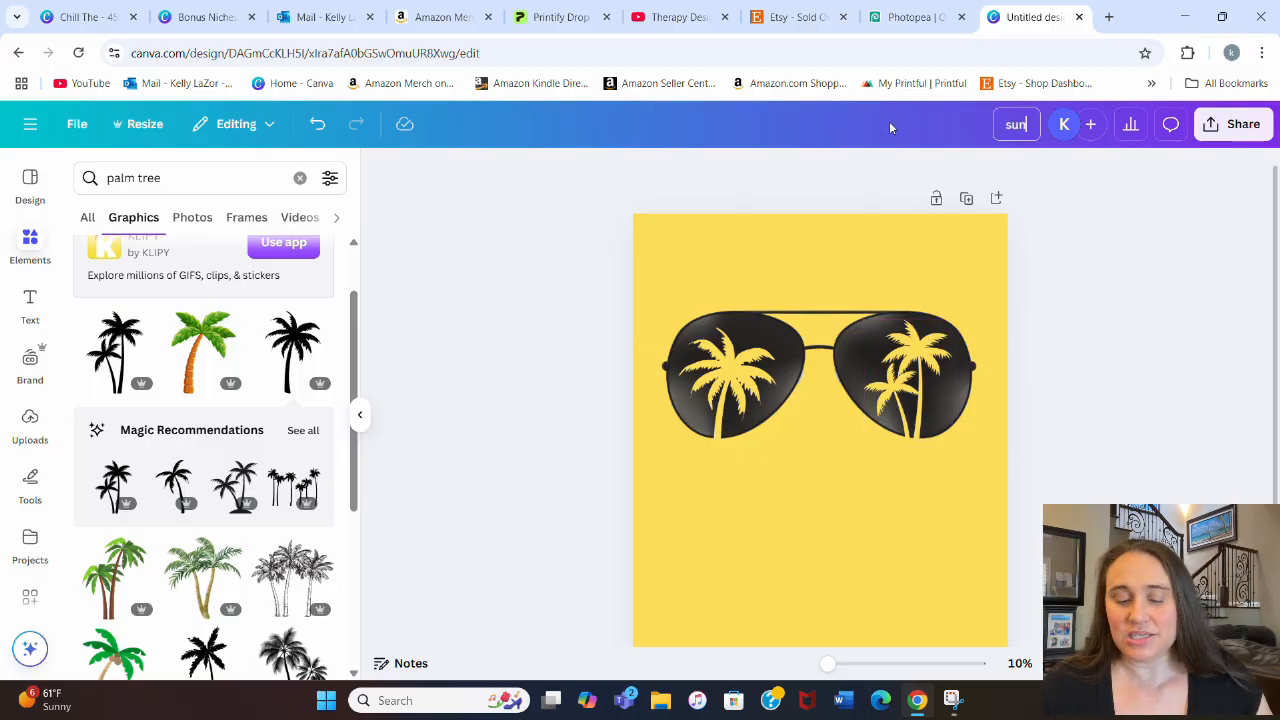
text(glasses)
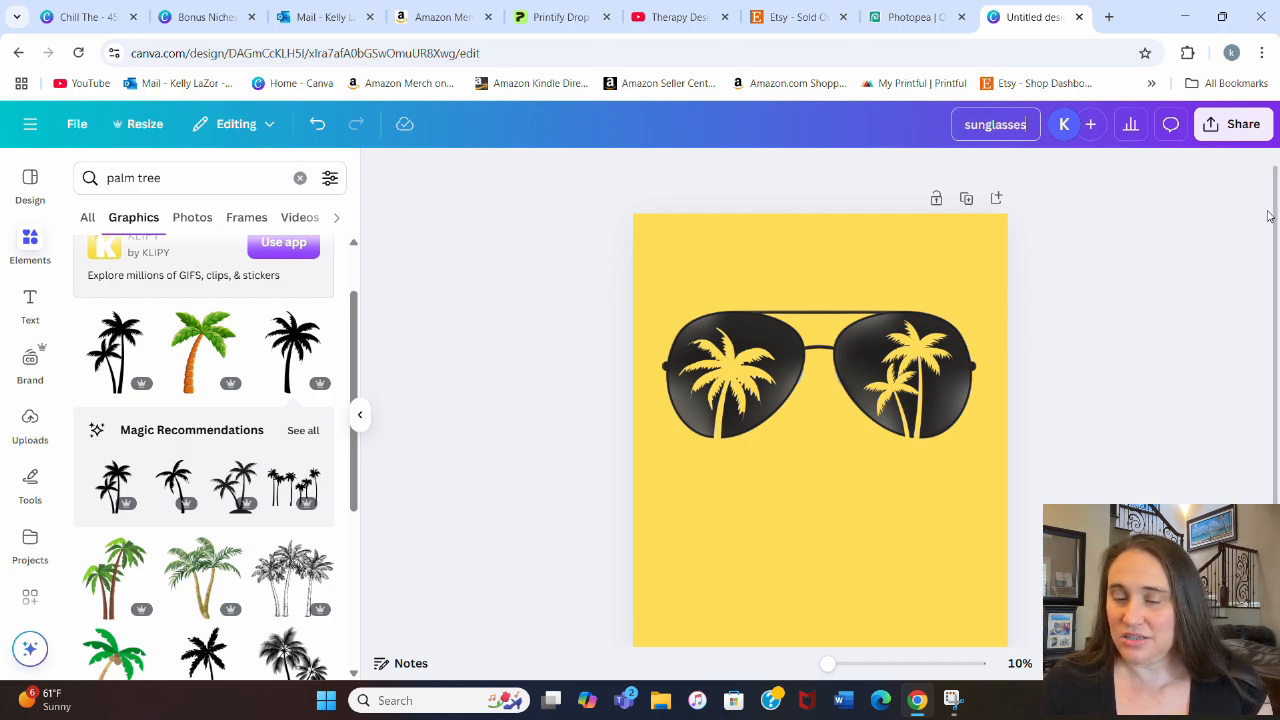
Step: Download the sunglasses design as a PNG at 4,500 × 5,400 px
click(1241, 127)
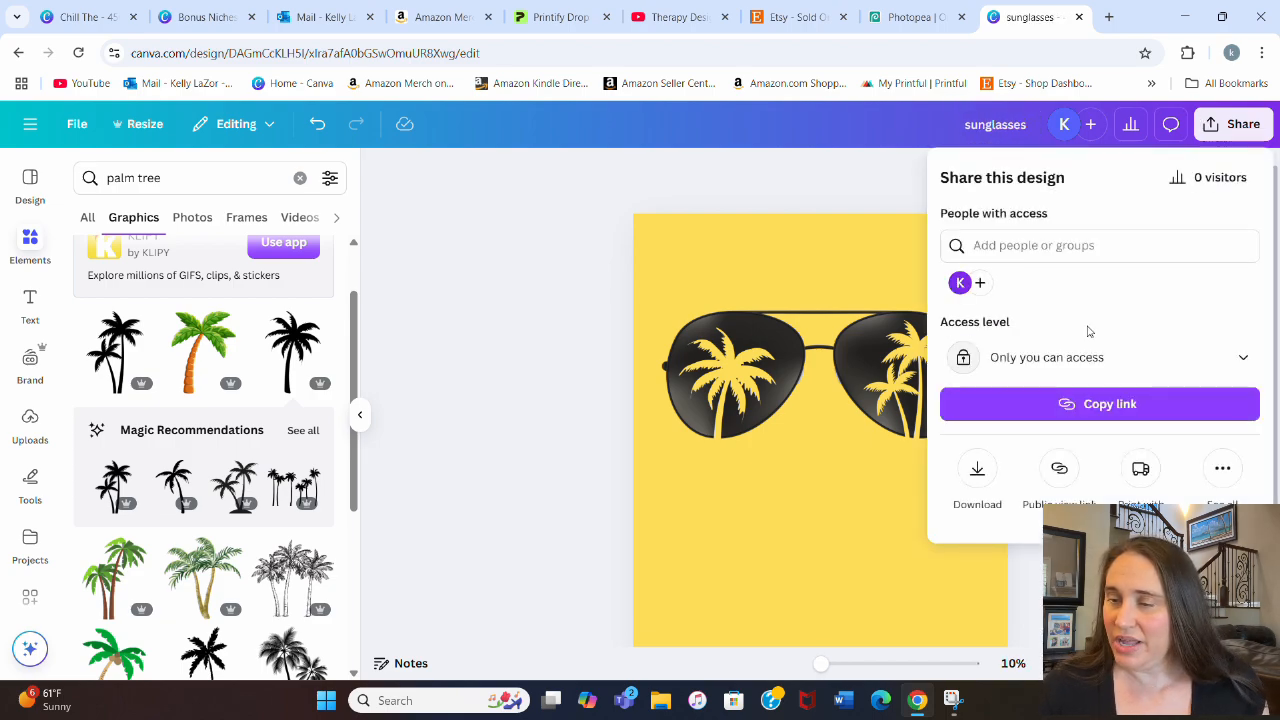
click(977, 468)
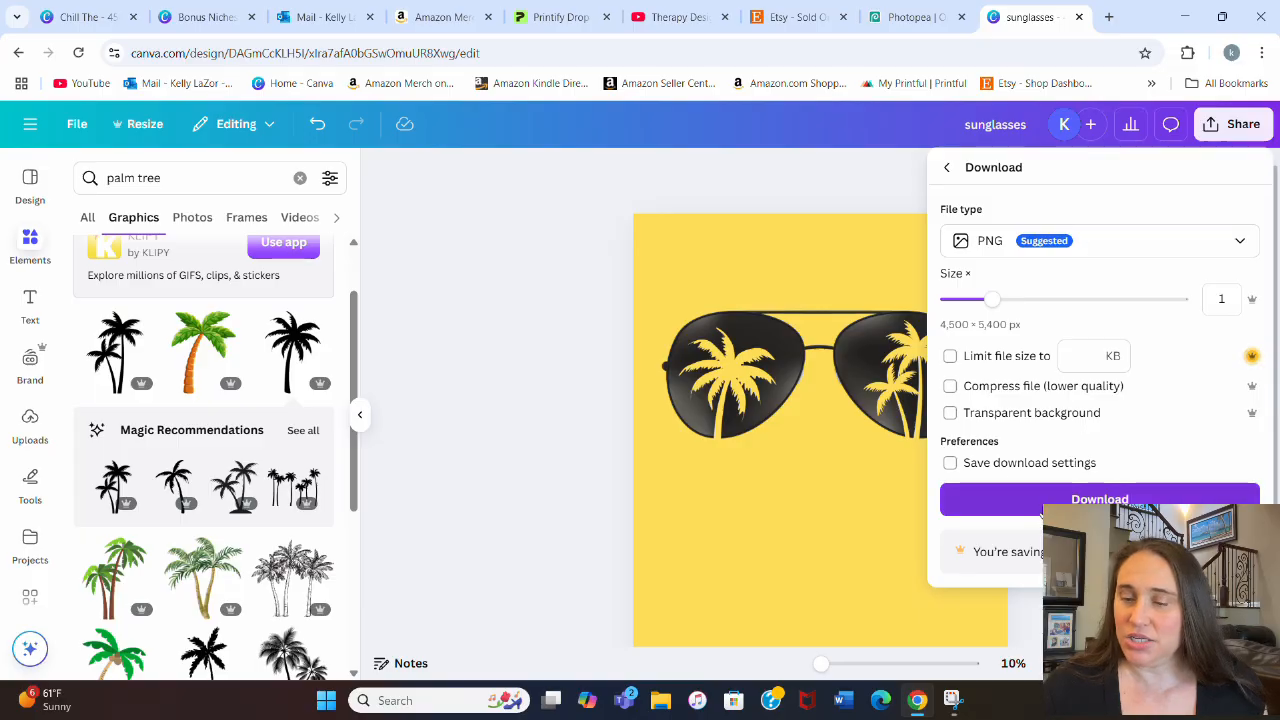
click(1045, 500)
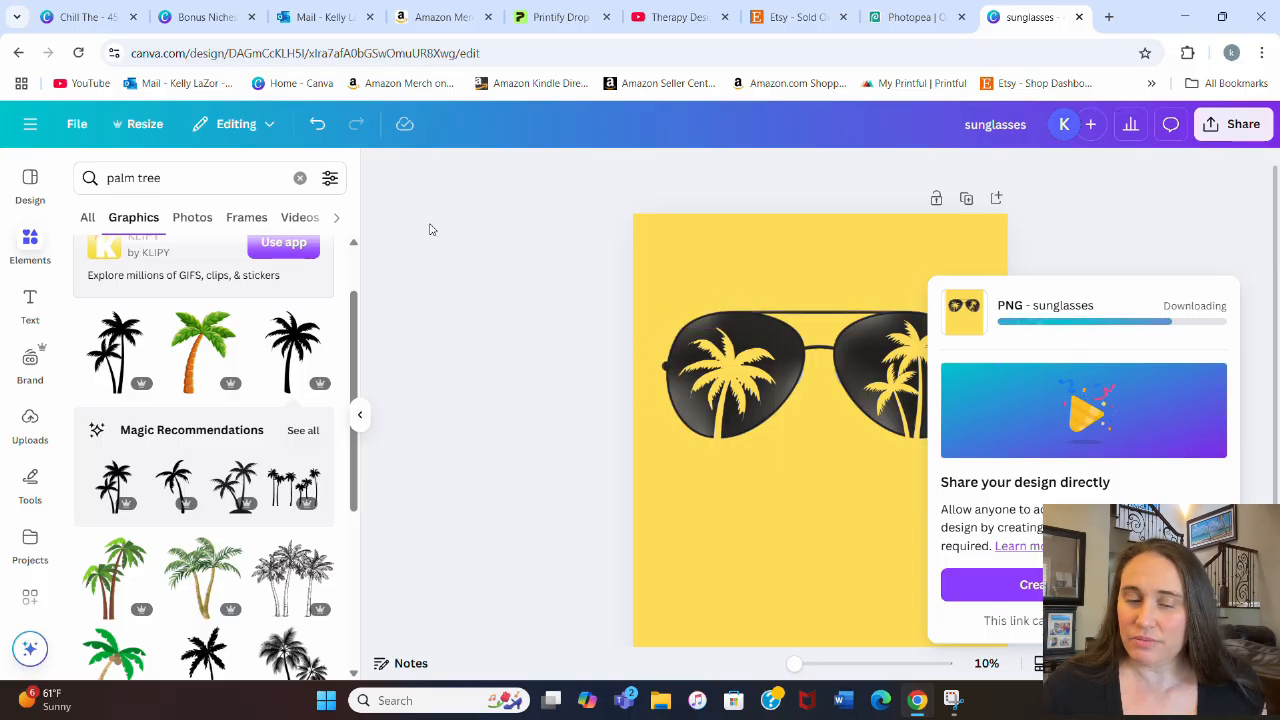
Step: Upload the downloaded sunglasses.png file to the design's image library
click(30, 425)
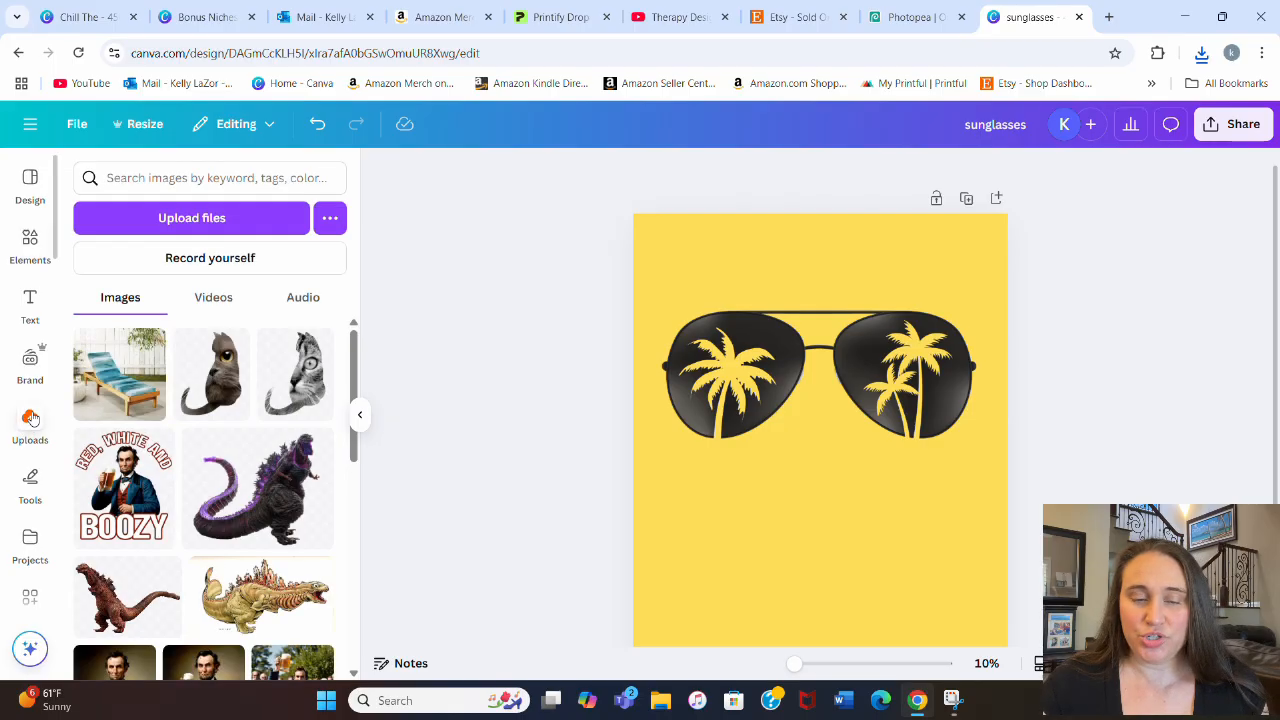
click(185, 218)
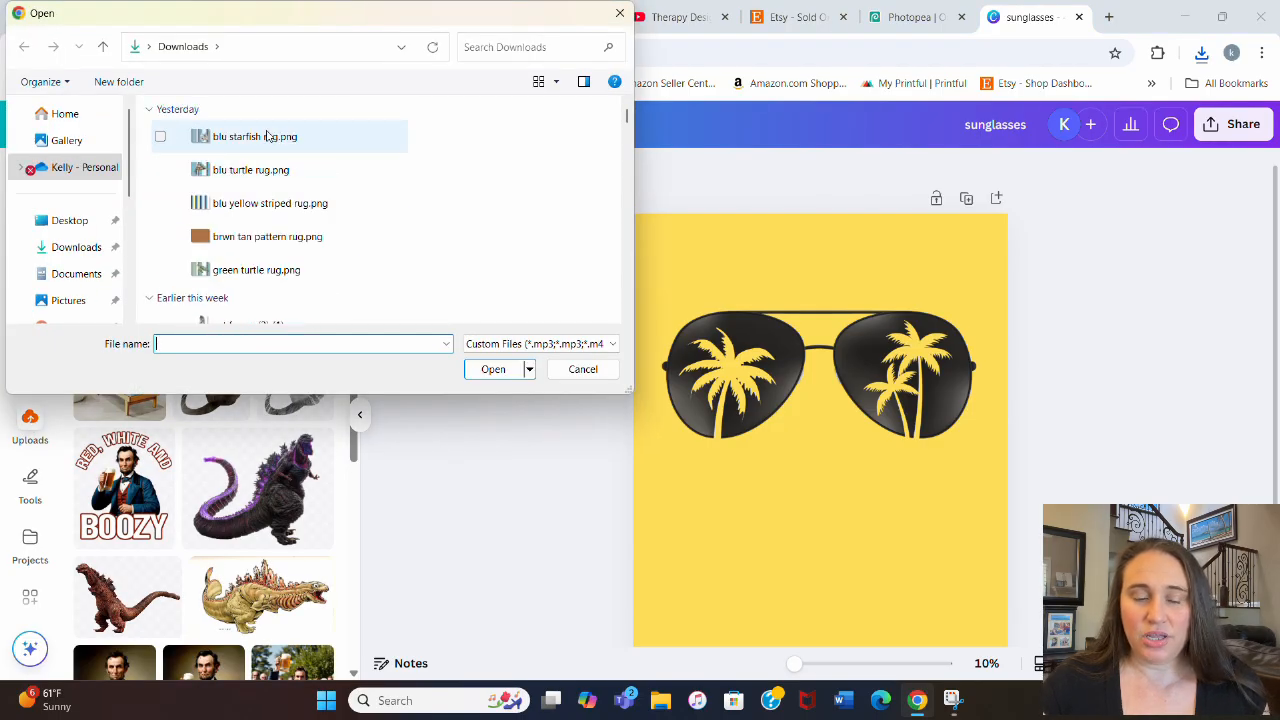
click(250, 136)
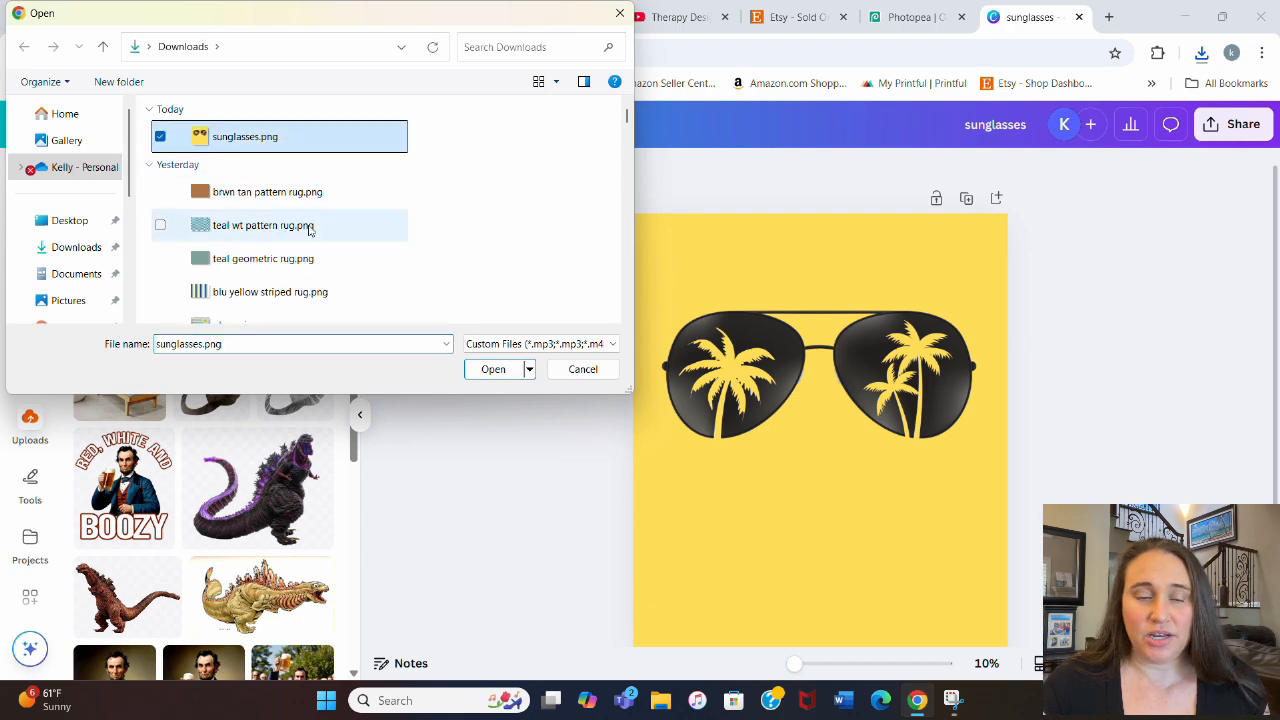
click(467, 377)
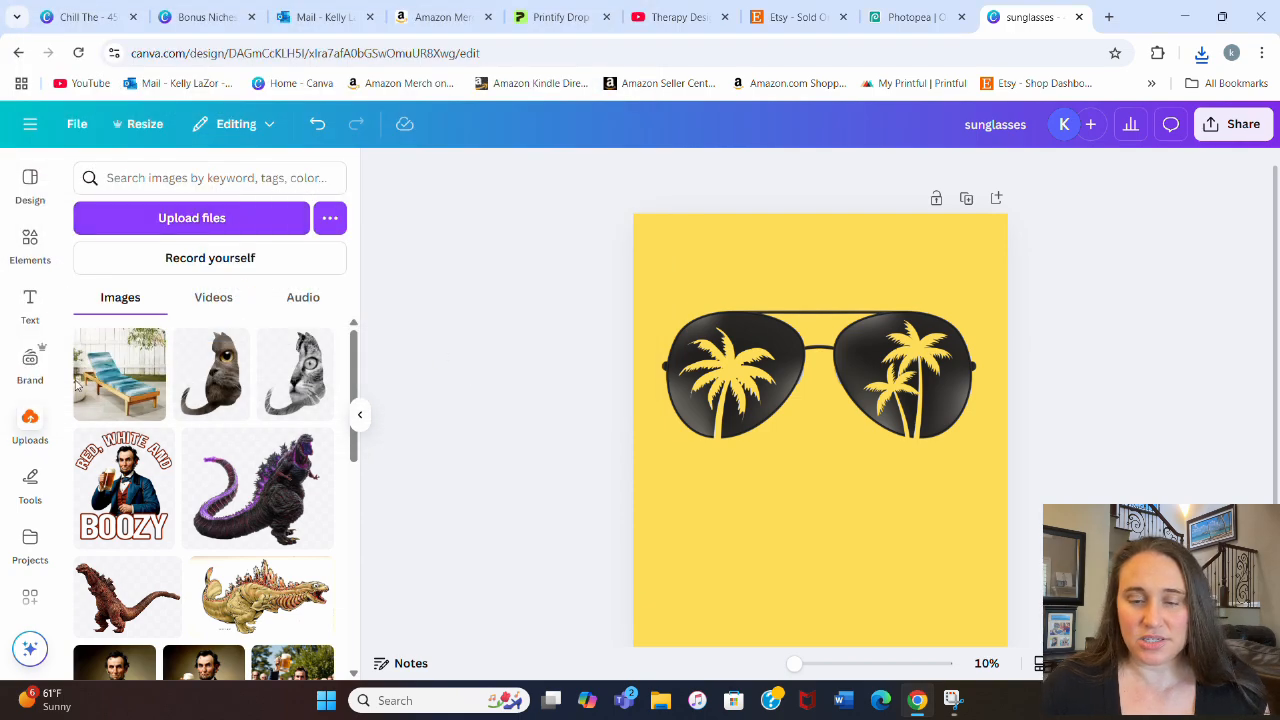
Step: Add a second page to the design and place the uploaded sunglasses image on it
scroll(1049, 277, down, 2)
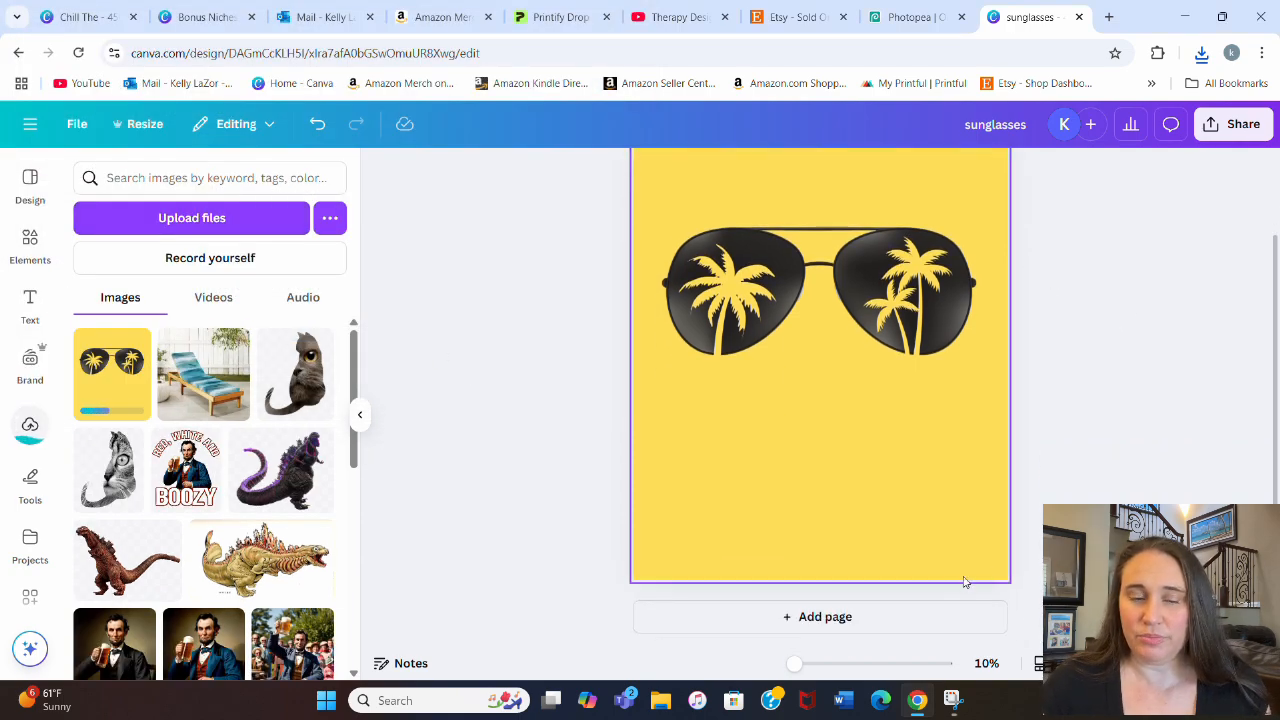
click(768, 614)
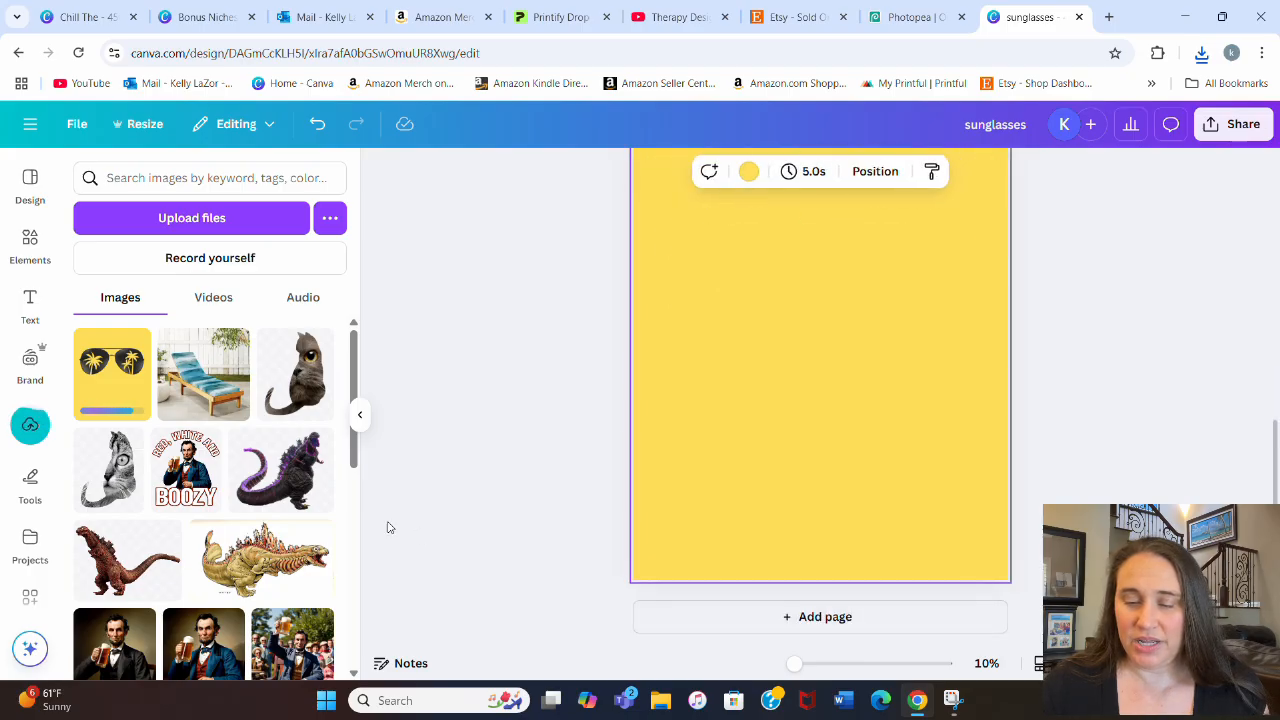
click(106, 370)
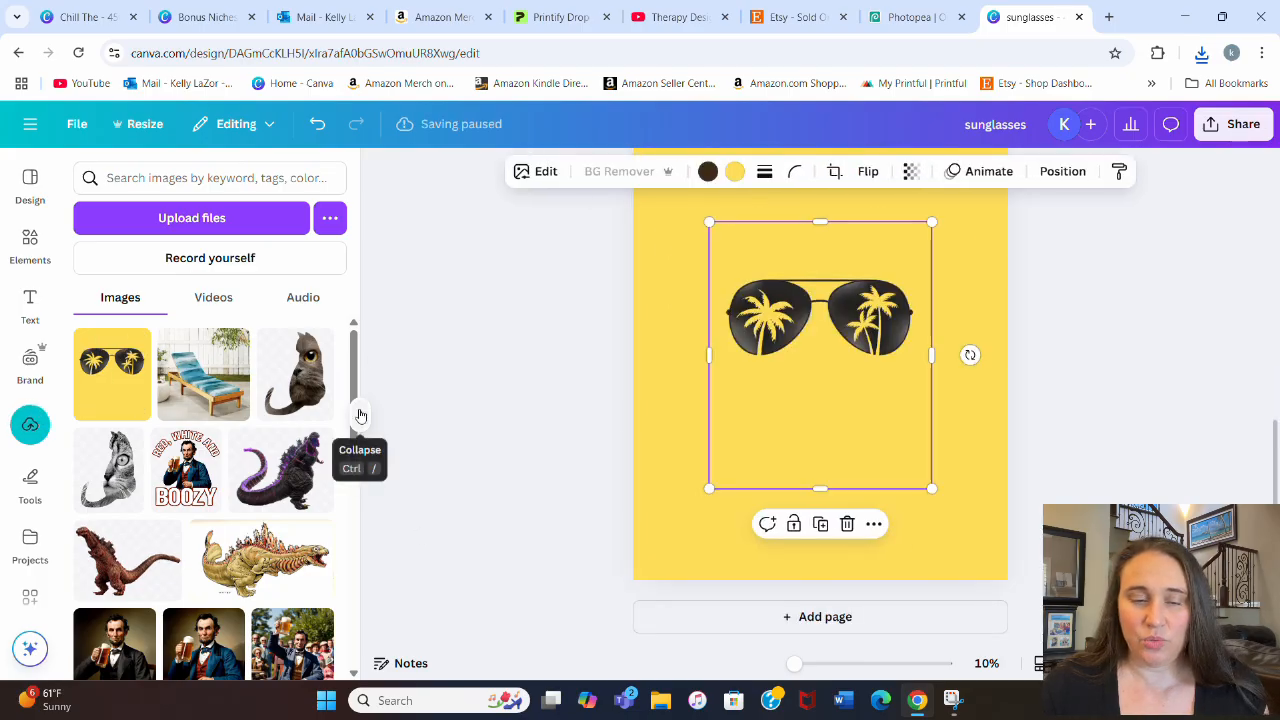
click(360, 414)
click(905, 303)
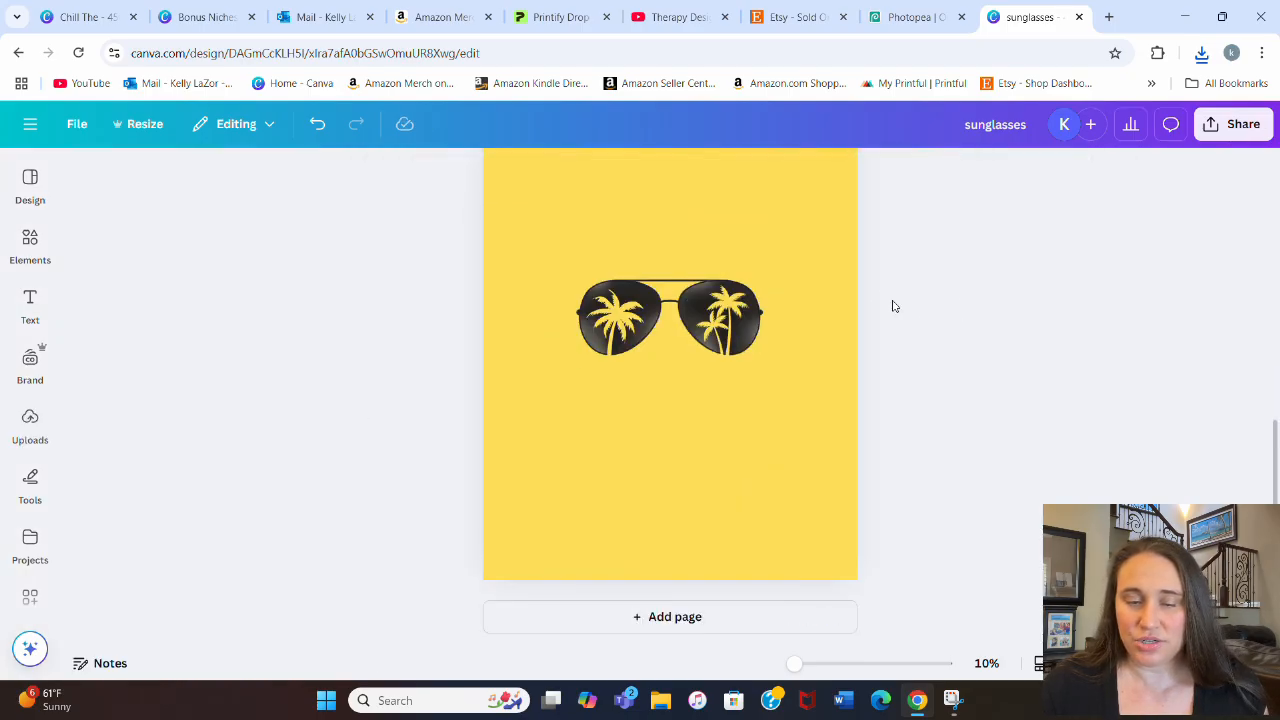
Step: Set the second page's background to the dark gray default solid color
click(828, 190)
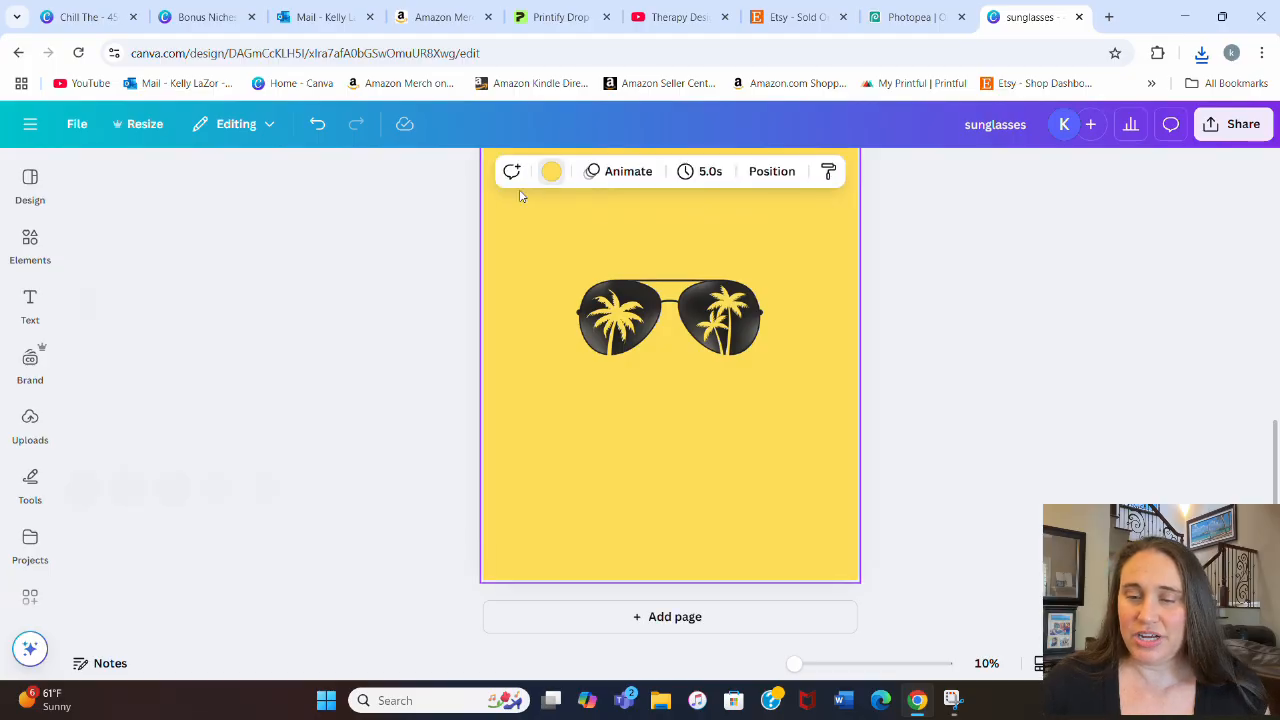
click(549, 173)
scroll(185, 480, down, 2)
click(137, 487)
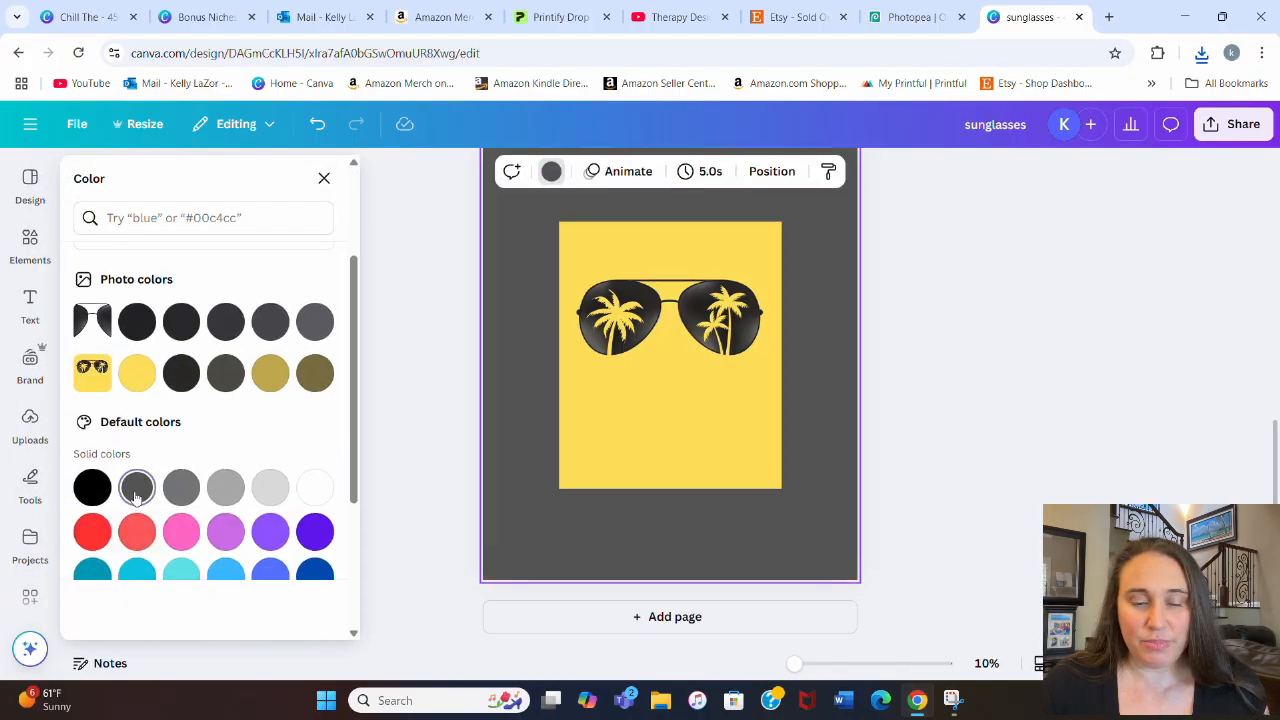
click(932, 342)
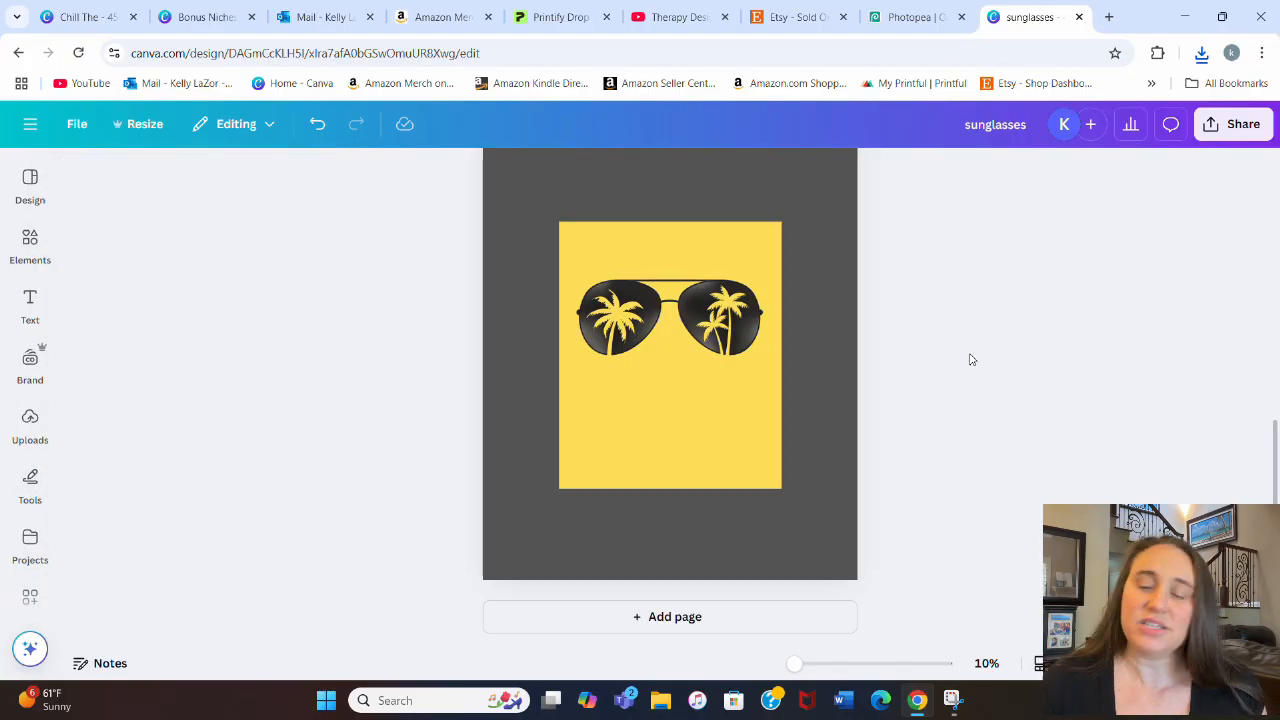
Step: Remove the yellow background from the sunglasses image on the second page
click(697, 355)
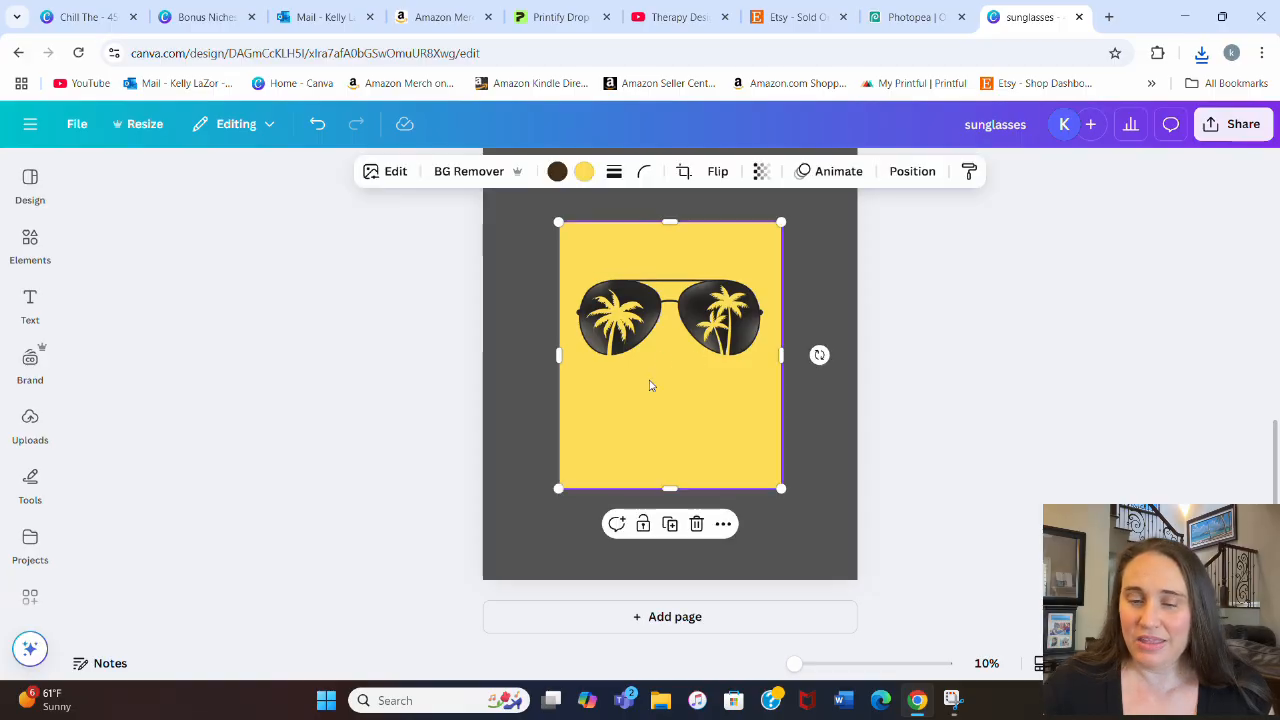
click(470, 172)
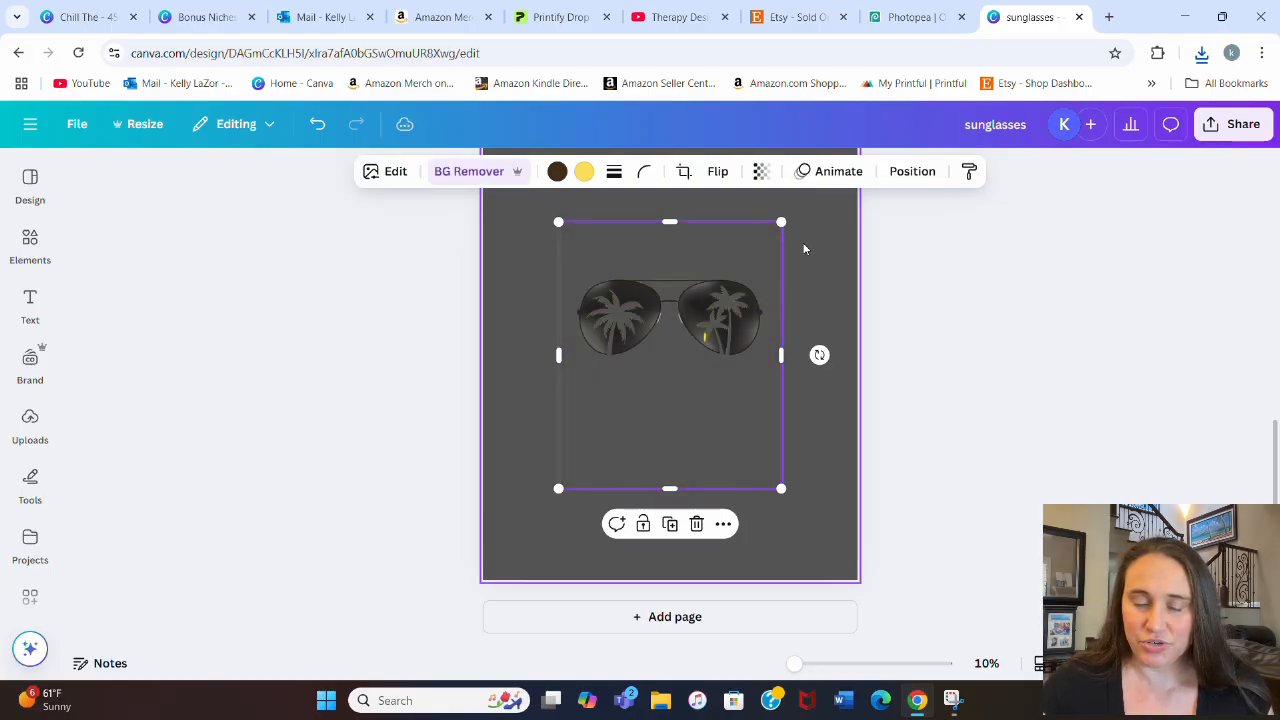
click(957, 338)
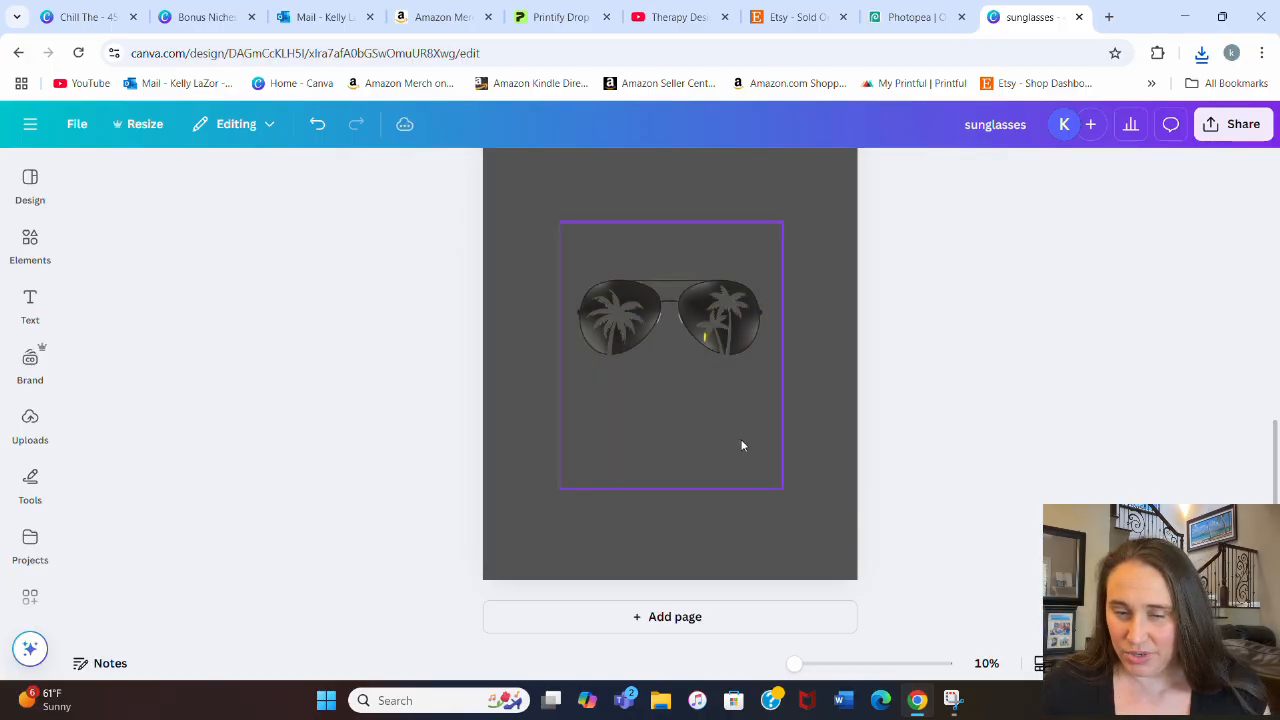
Step: Crop the empty area below the sunglasses, enlarge them to nearly the page's width and reposition them on the second page
click(702, 460)
drag(672, 488, 682, 364)
drag(779, 362, 673, 276)
click(774, 434)
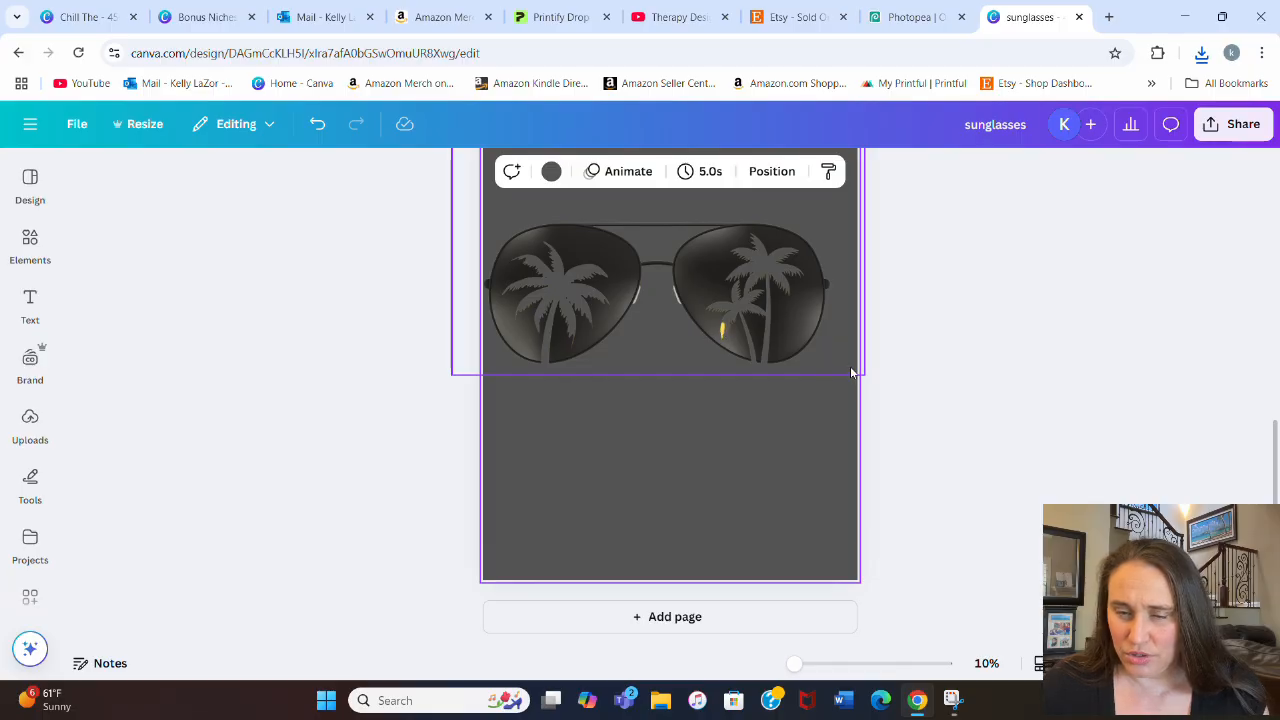
drag(726, 328, 724, 354)
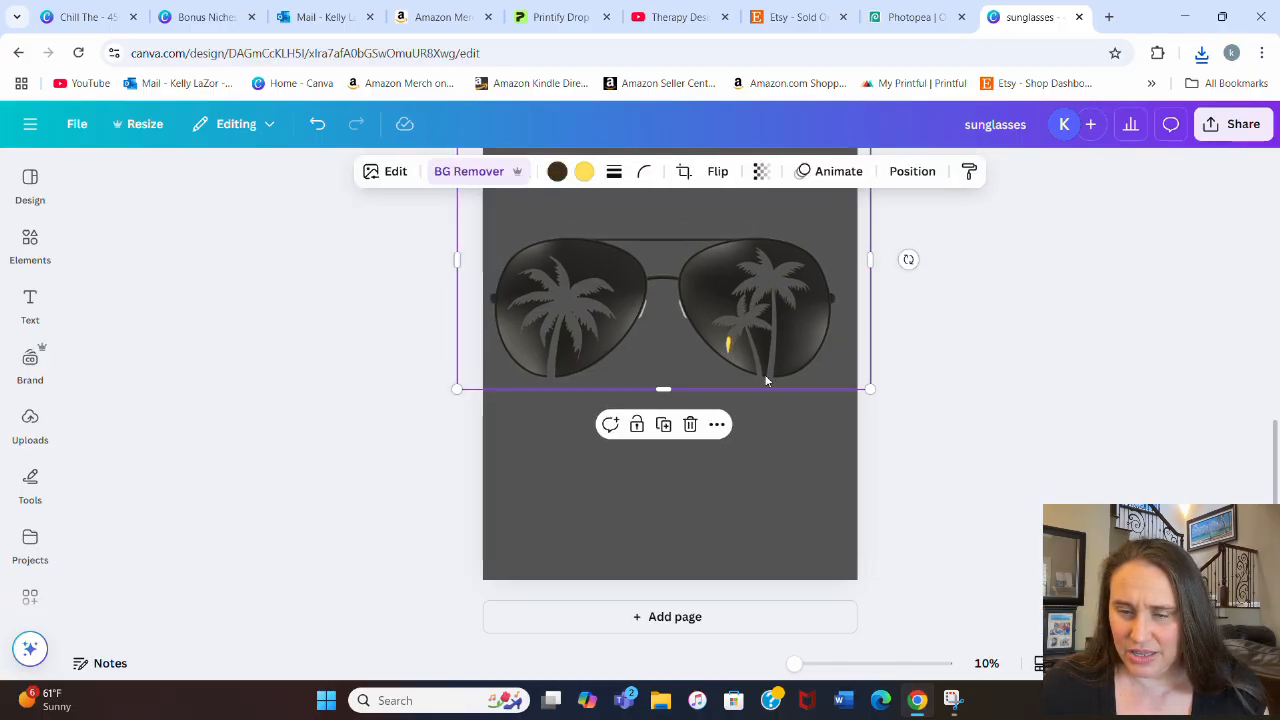
click(752, 417)
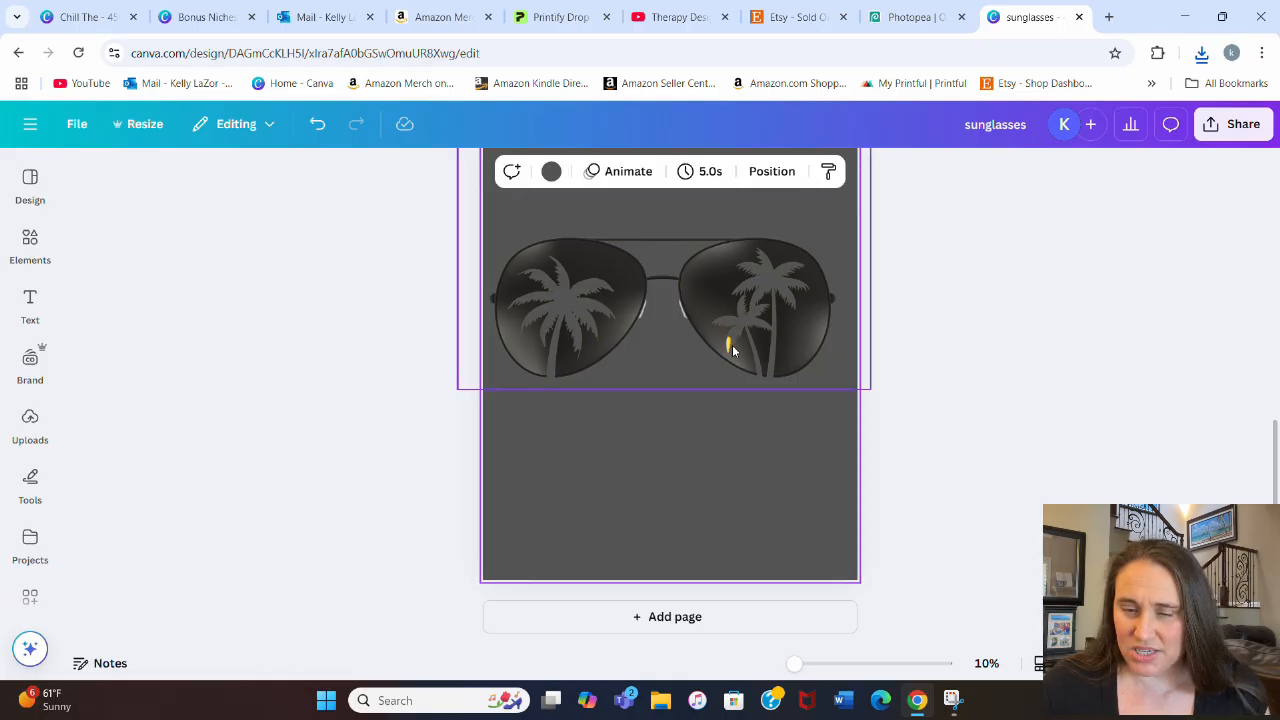
Step: Apply the Fuchsia duotone effect to the aviator glasses on page 1
scroll(1057, 334, up, 5)
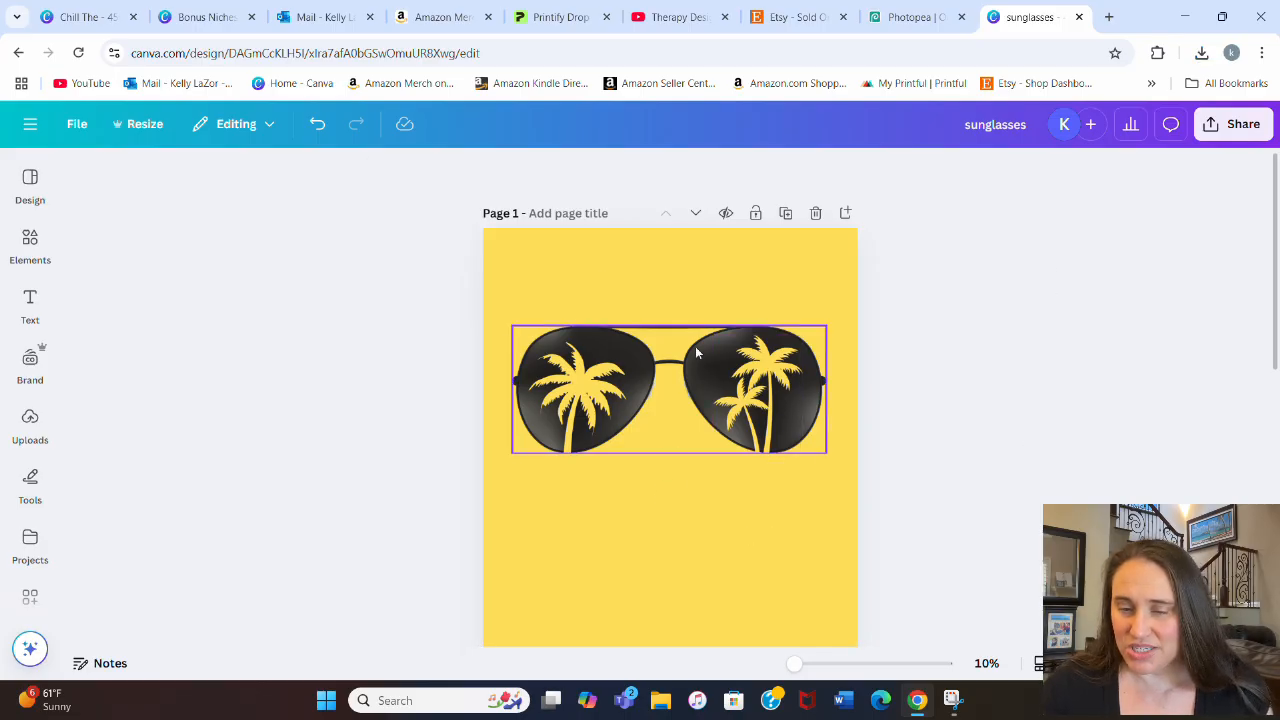
click(697, 350)
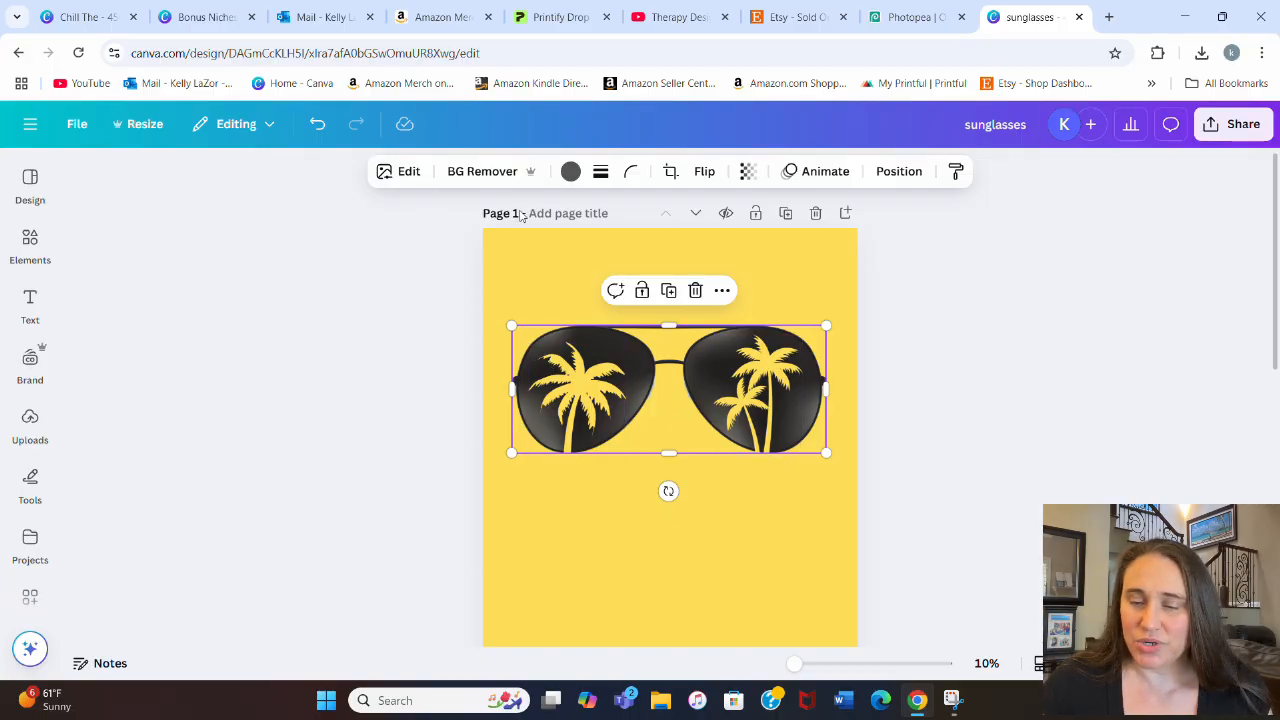
click(404, 182)
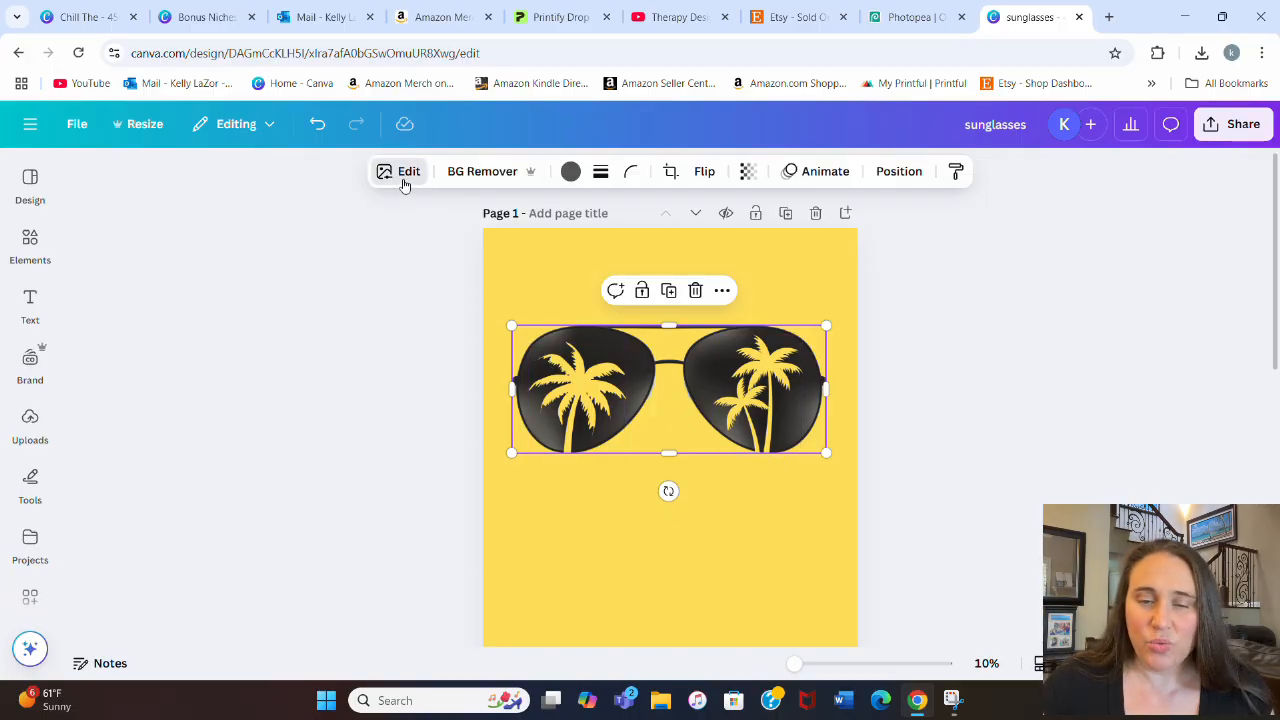
scroll(252, 338, down, 3)
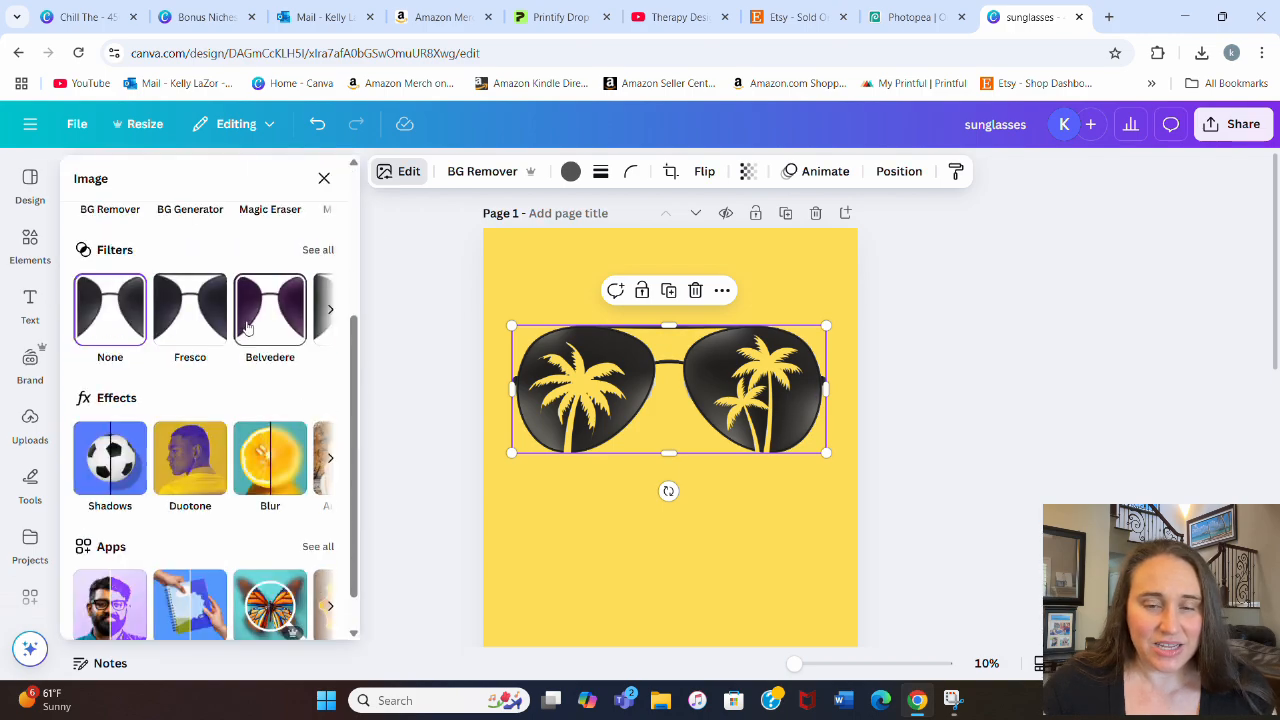
click(176, 462)
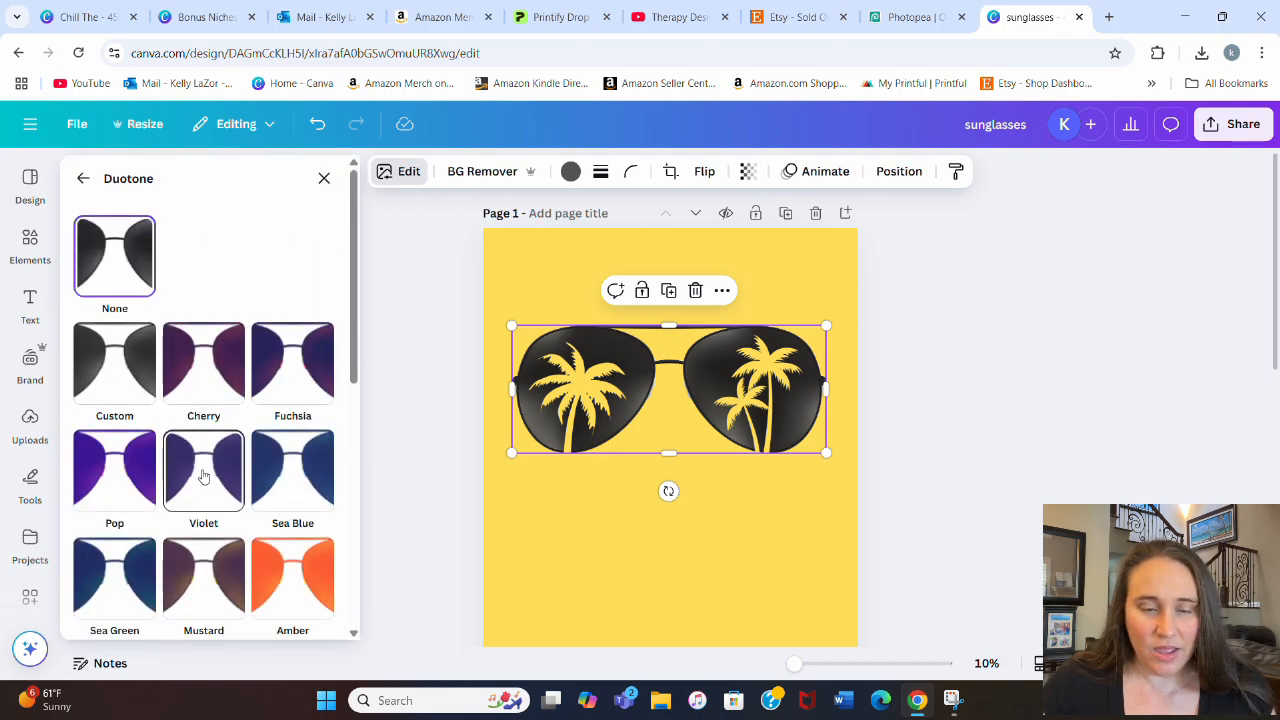
click(280, 370)
Step: Set both the highlights and the shadows of the glasses' duotone effect to black
click(320, 450)
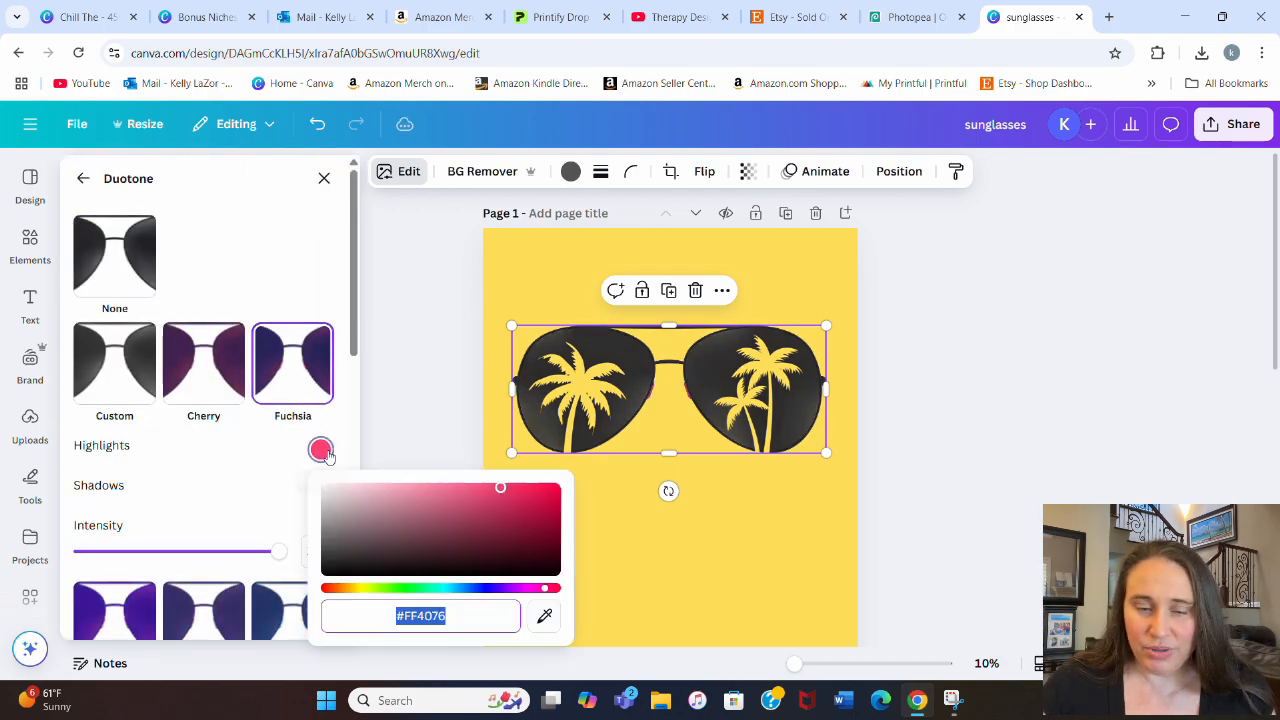
drag(502, 492, 313, 605)
click(228, 489)
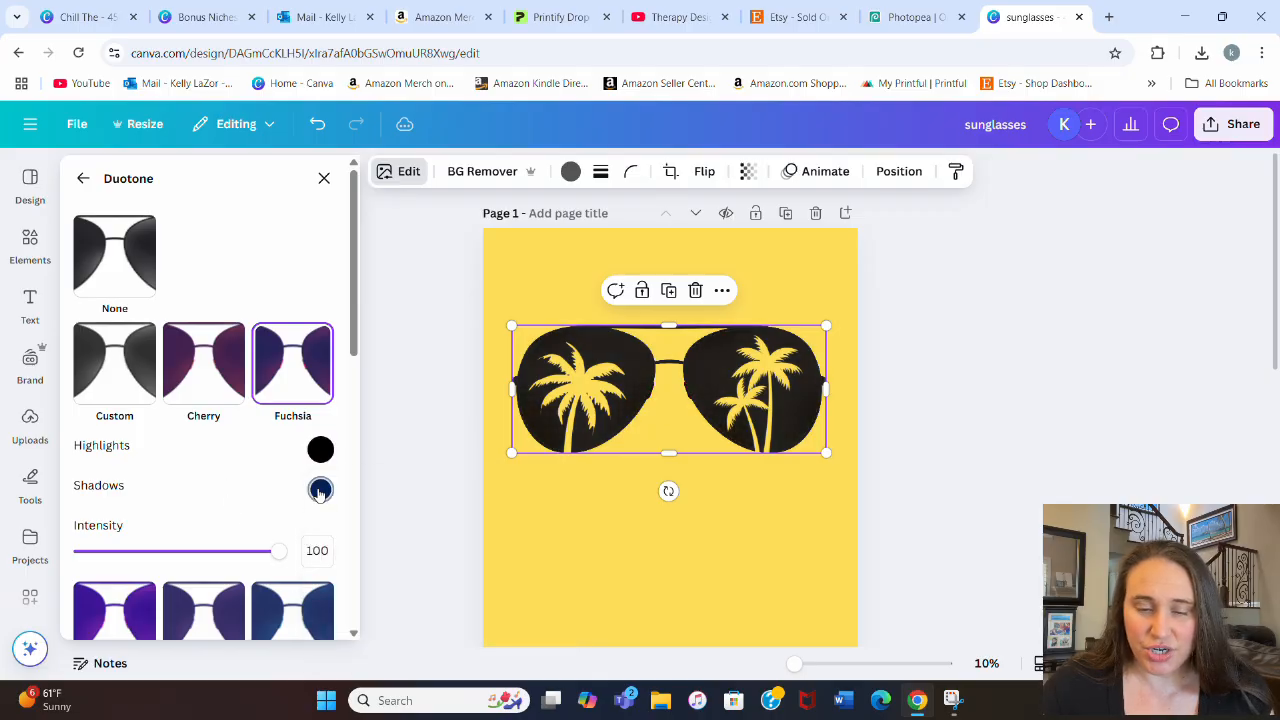
click(320, 489)
drag(554, 369, 298, 437)
click(260, 480)
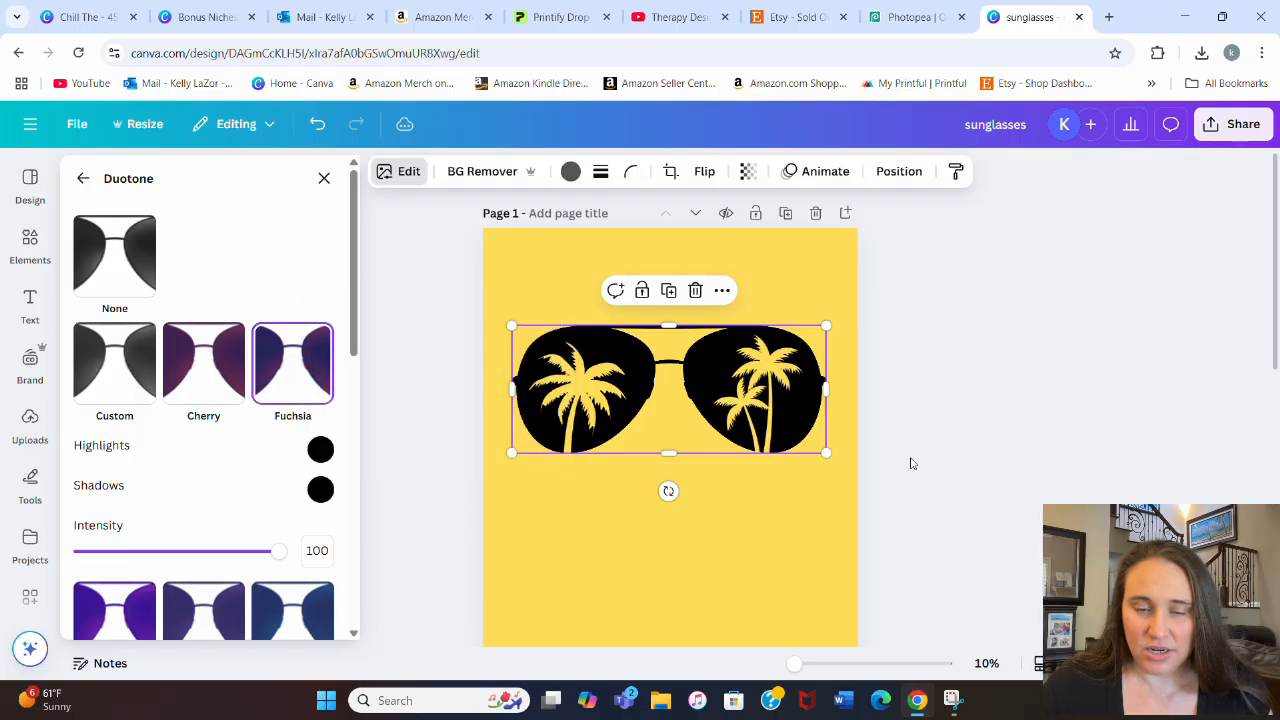
click(1006, 455)
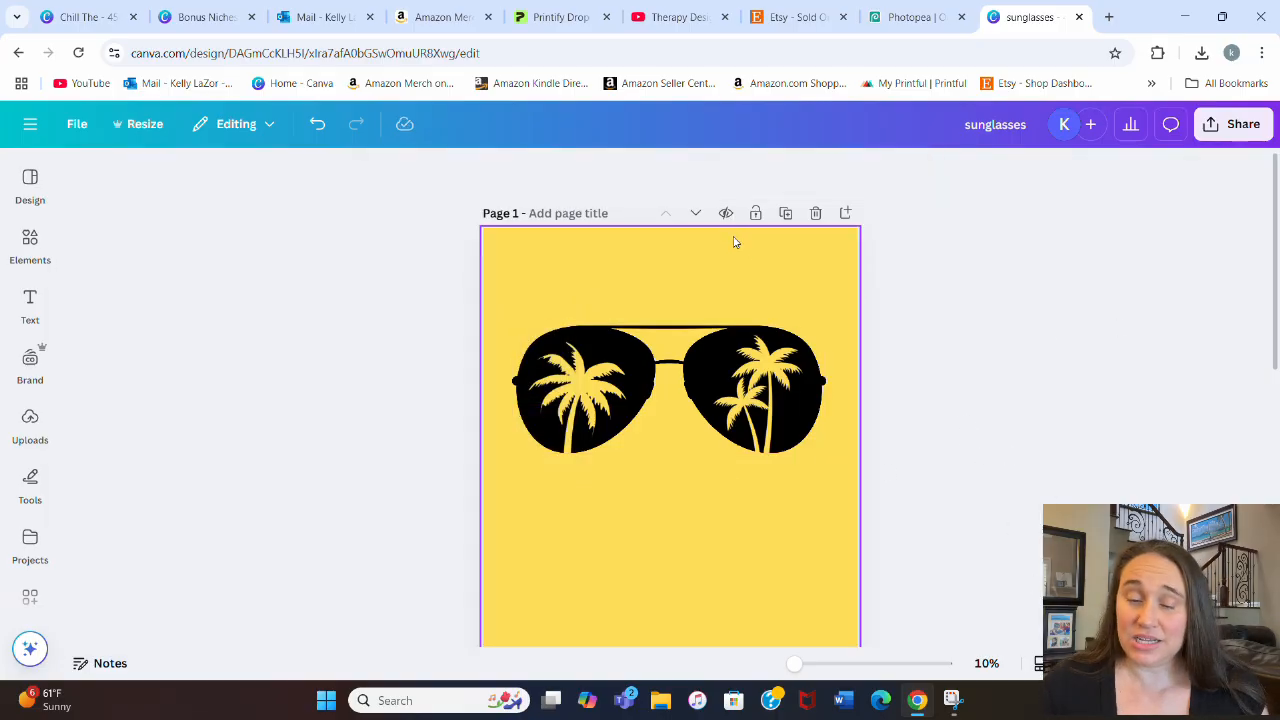
Step: Title page 1 "sunglasses" and download only that page as a PNG at 4,500 × 5,400 px
click(587, 211)
text(sunglasses)
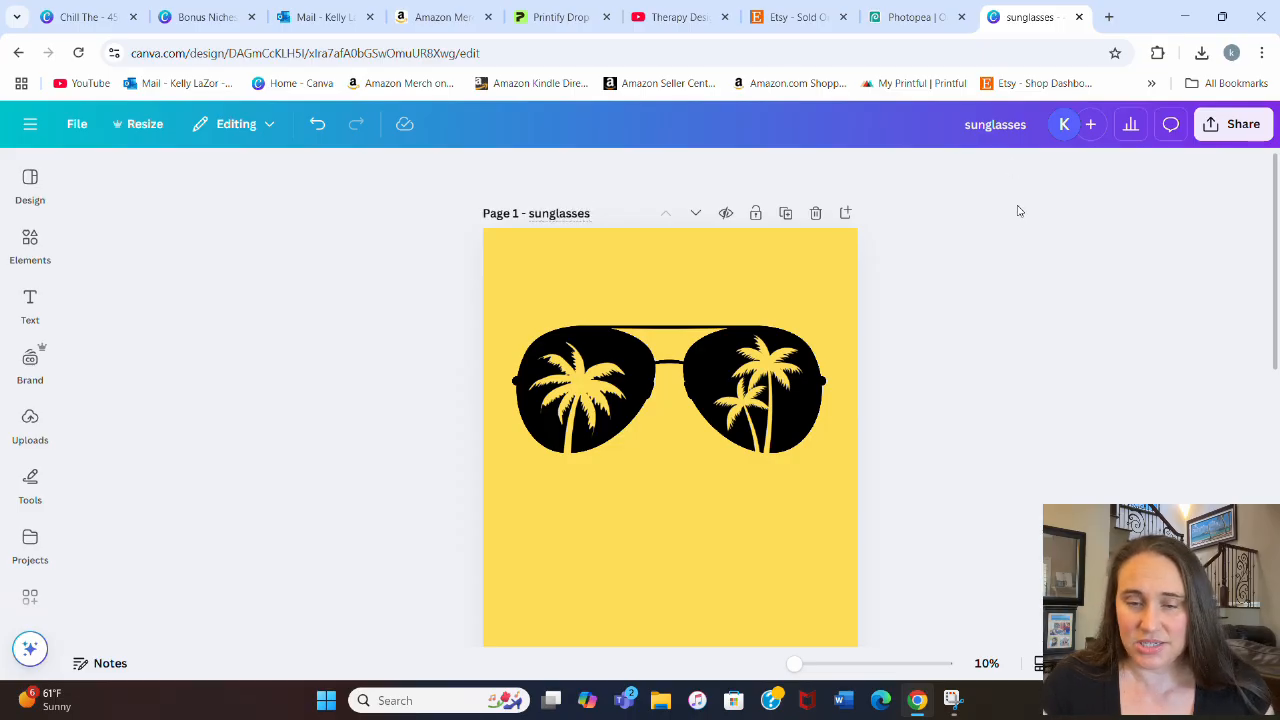
click(1238, 128)
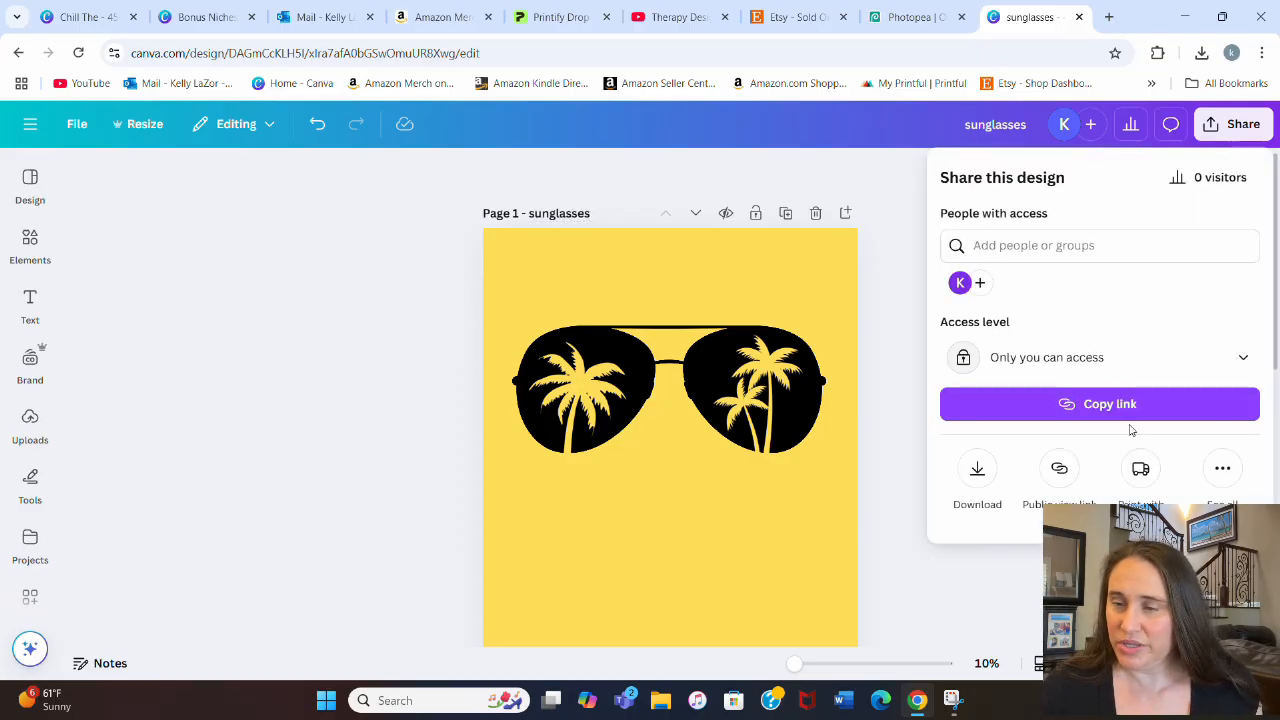
click(979, 470)
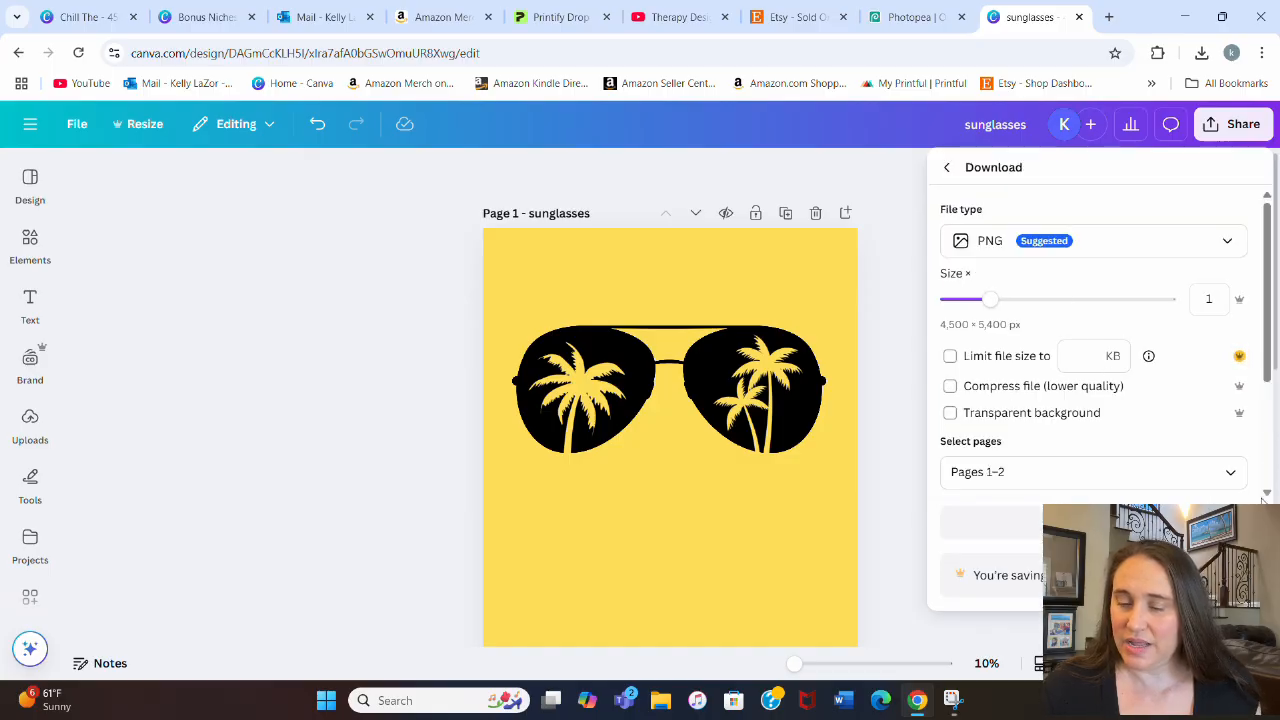
scroll(1246, 403, down, 2)
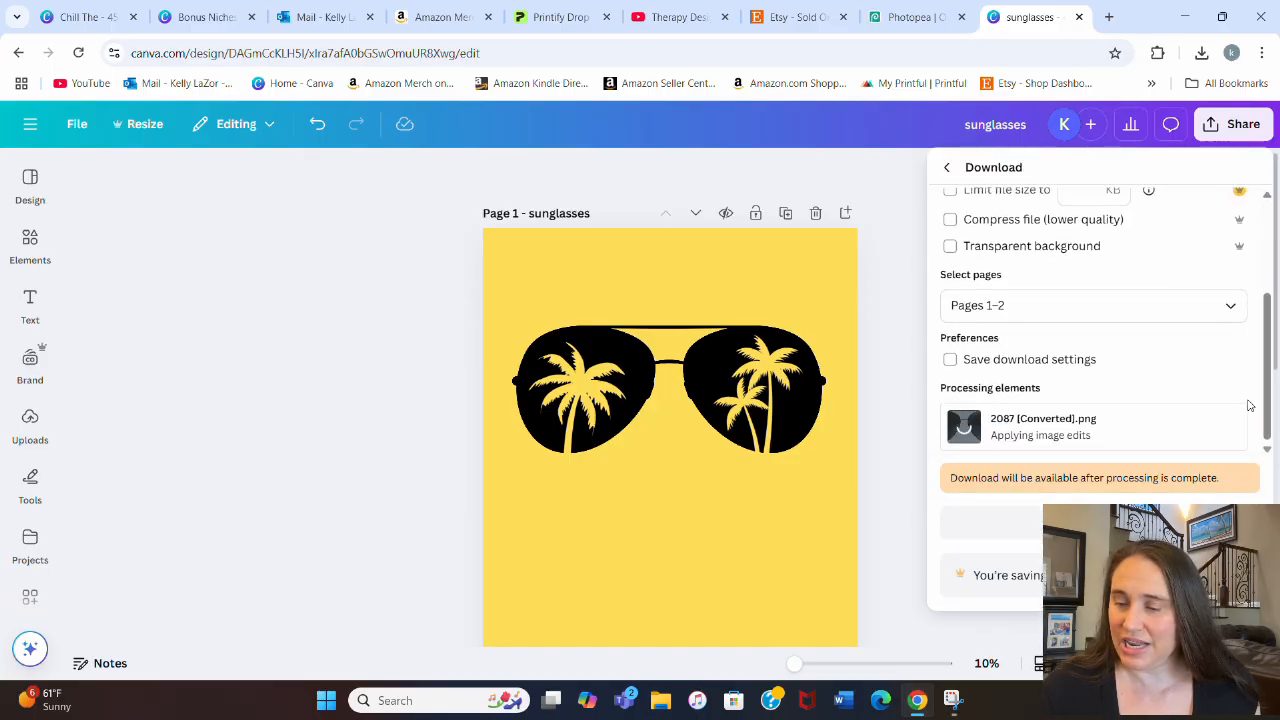
click(1232, 304)
click(1008, 378)
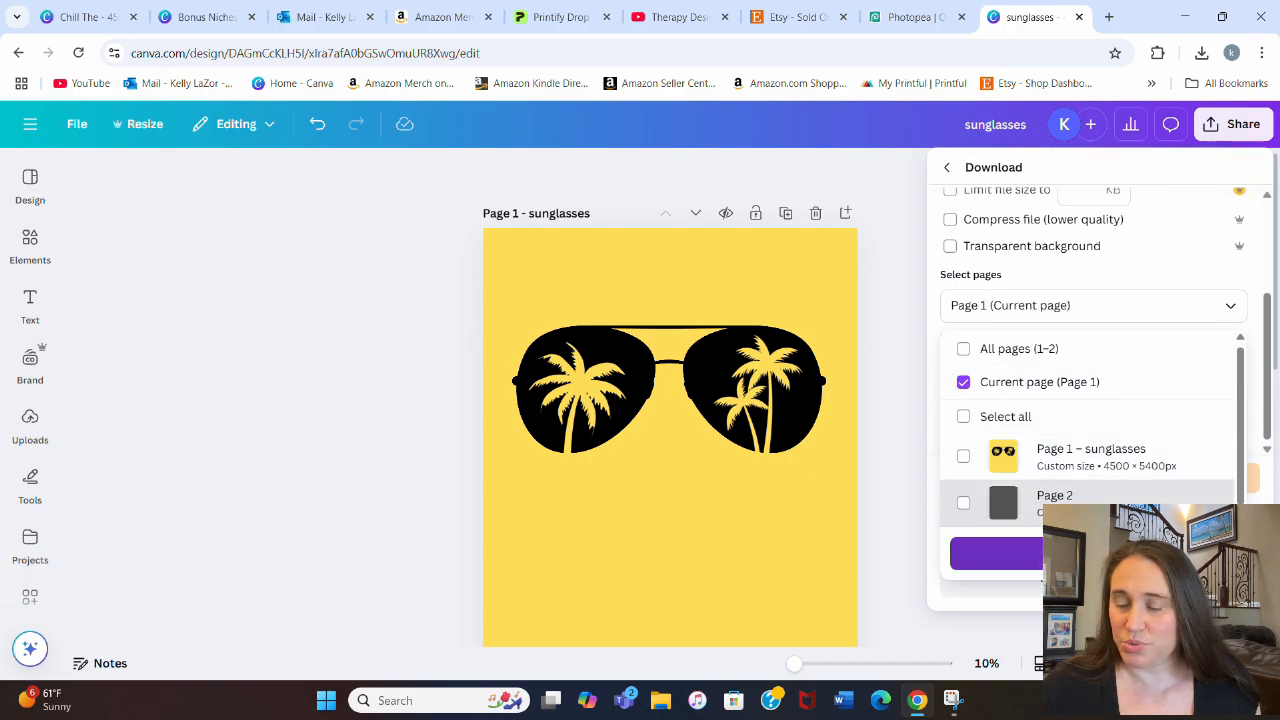
click(1049, 564)
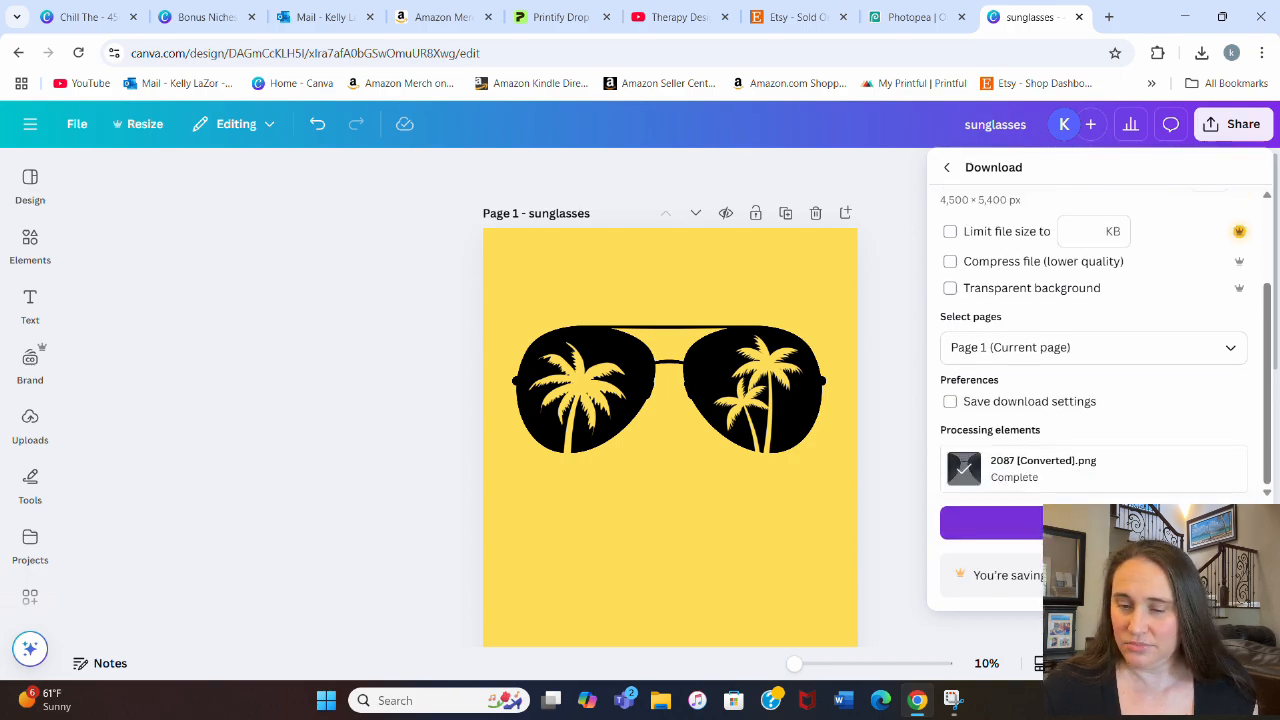
click(1093, 523)
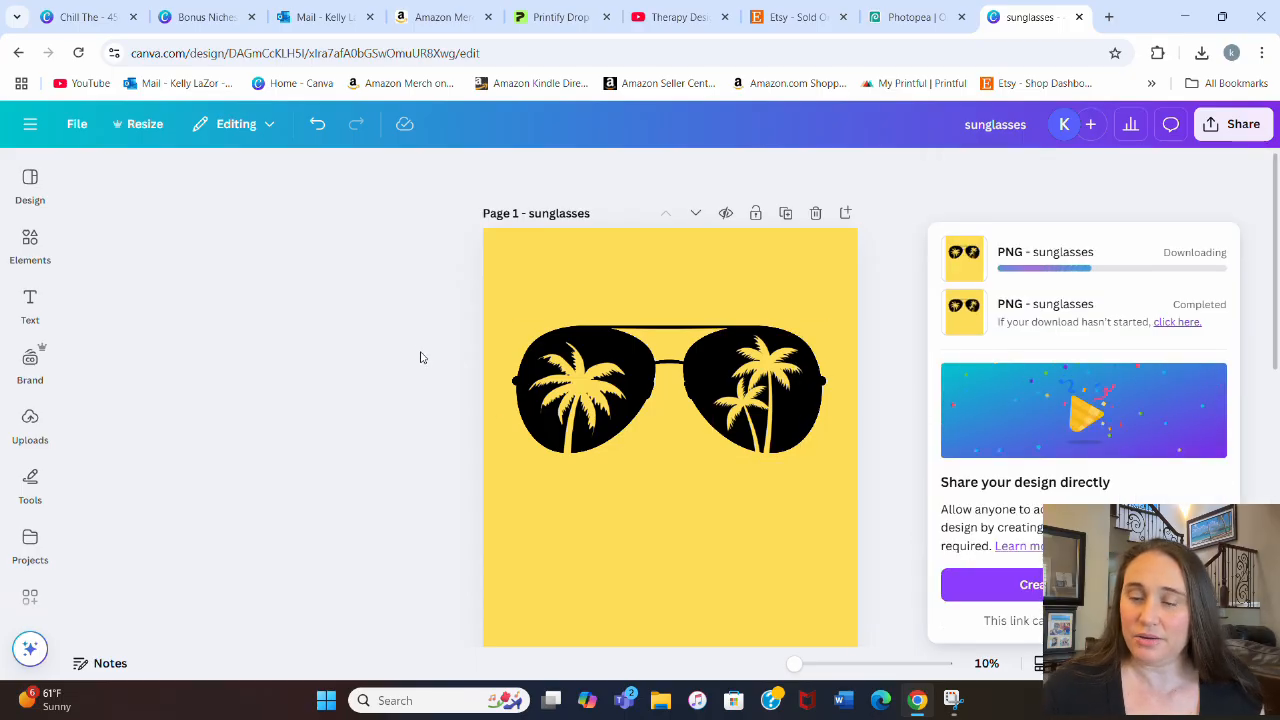
Step: Replace page 2's image with the newly downloaded solid black sunglasses PNG and remove its yellow background
click(30, 422)
click(207, 228)
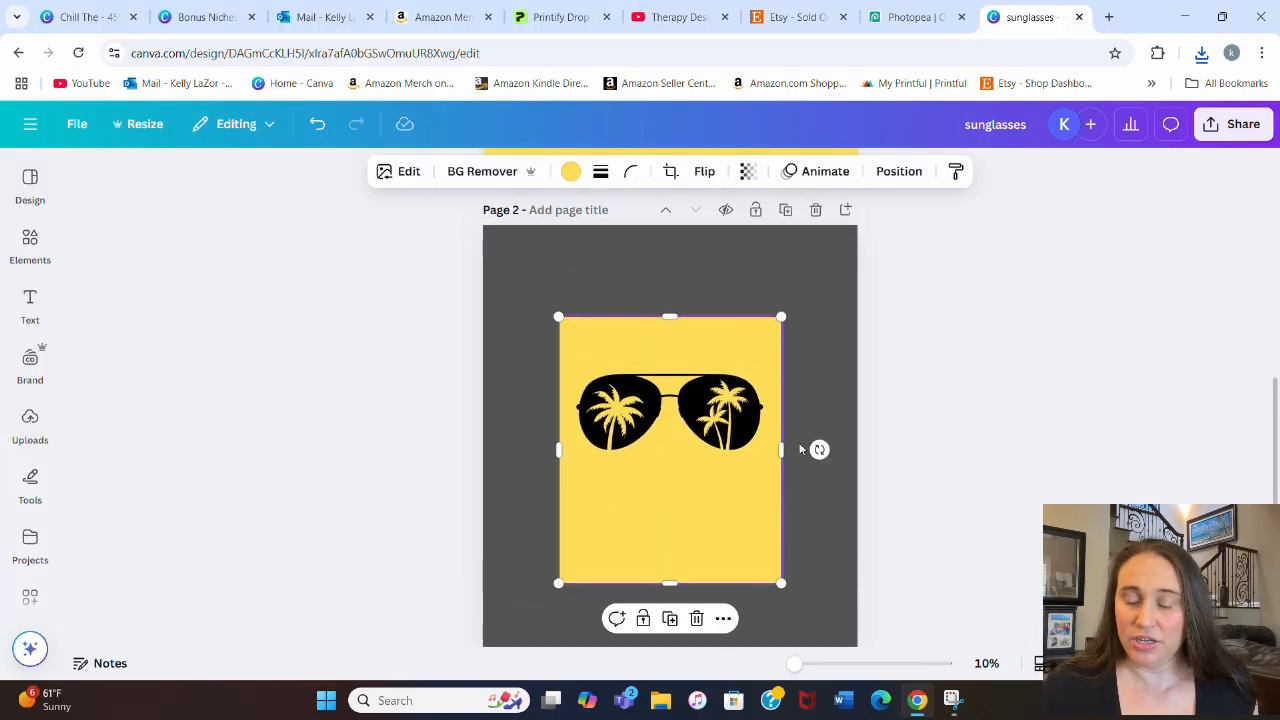
click(486, 176)
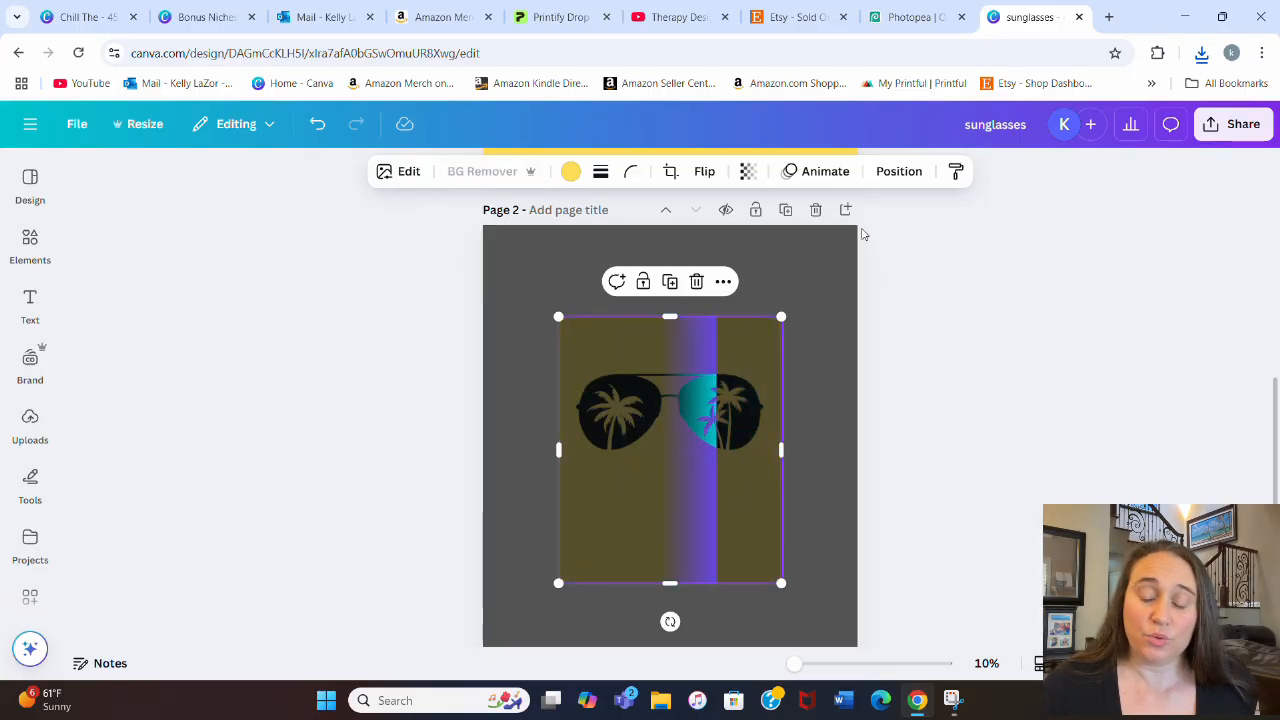
Step: Crop the empty area below the black sunglasses, and enlarge and center them across page 2 with a small margin on each side
drag(694, 506, 650, 404)
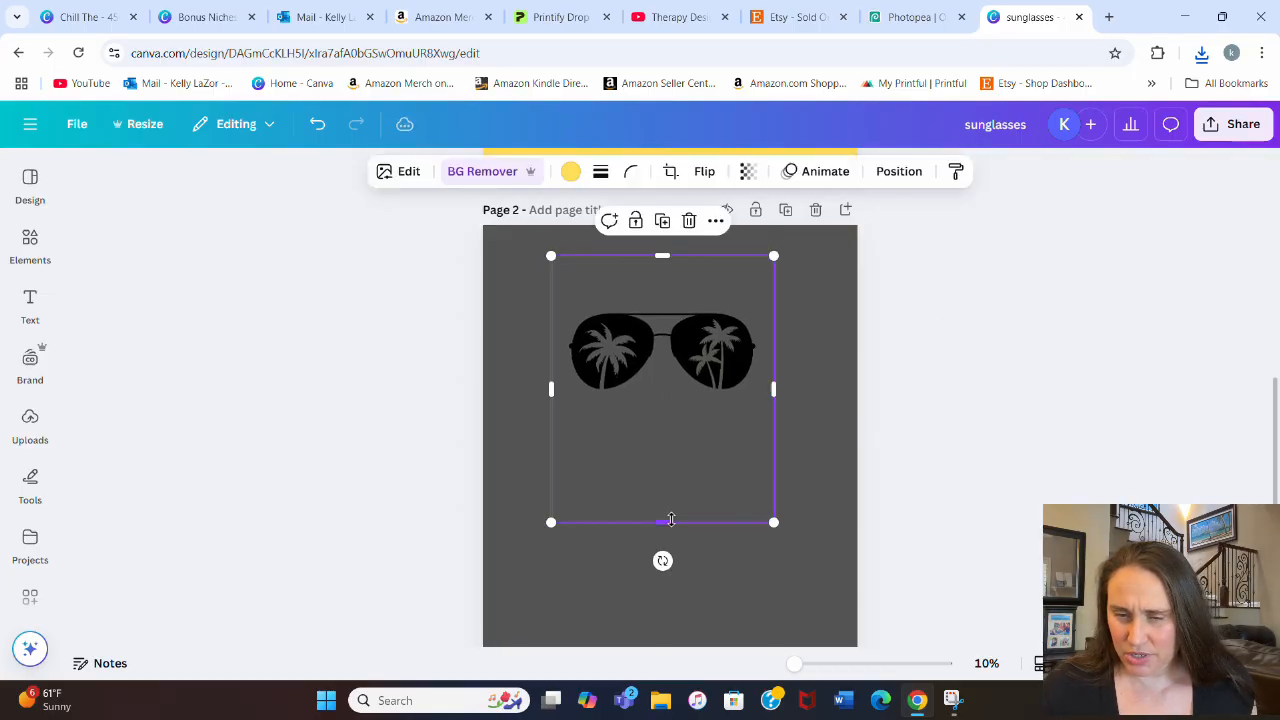
drag(670, 522, 696, 424)
drag(775, 428, 975, 559)
drag(849, 478, 756, 447)
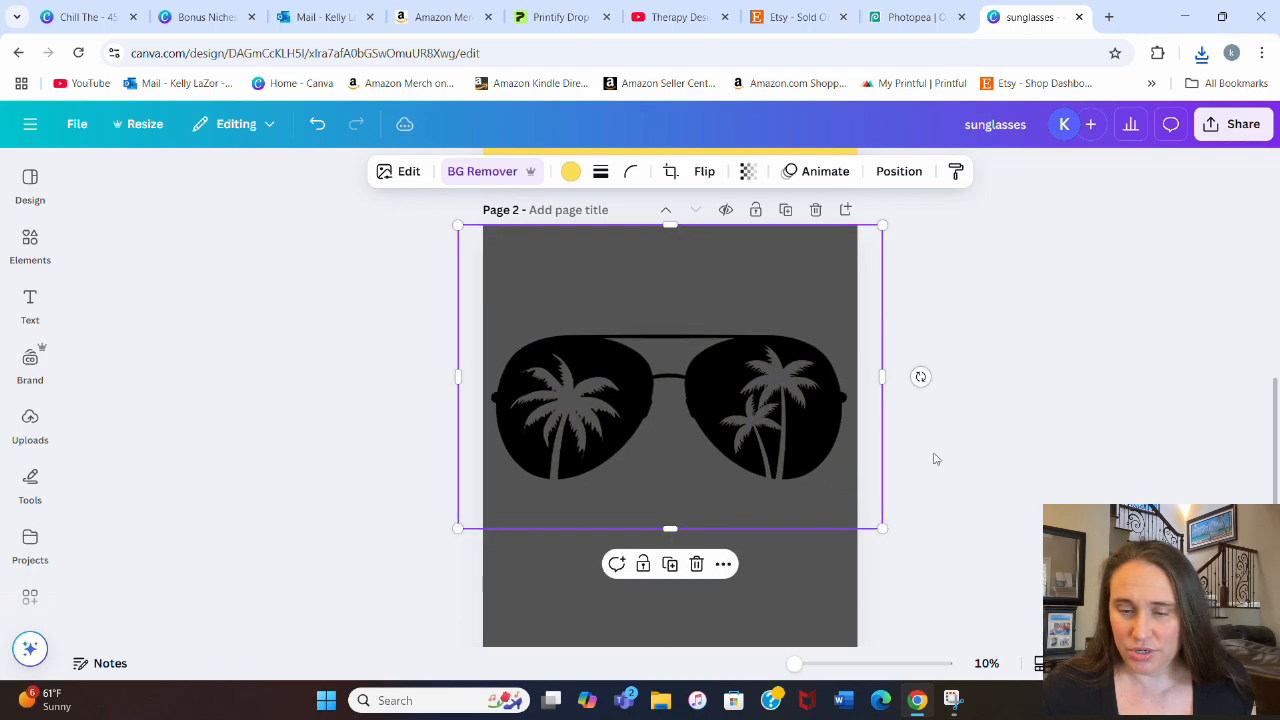
drag(882, 528, 847, 502)
drag(718, 402, 734, 415)
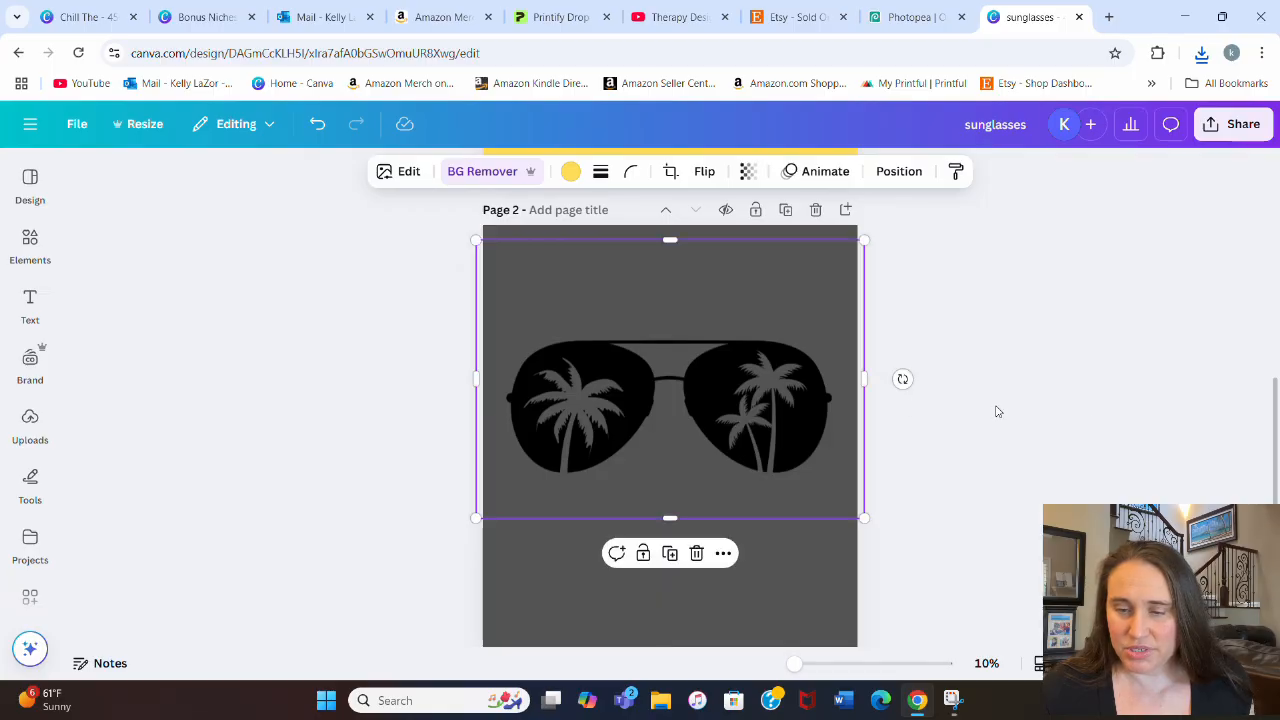
click(1087, 418)
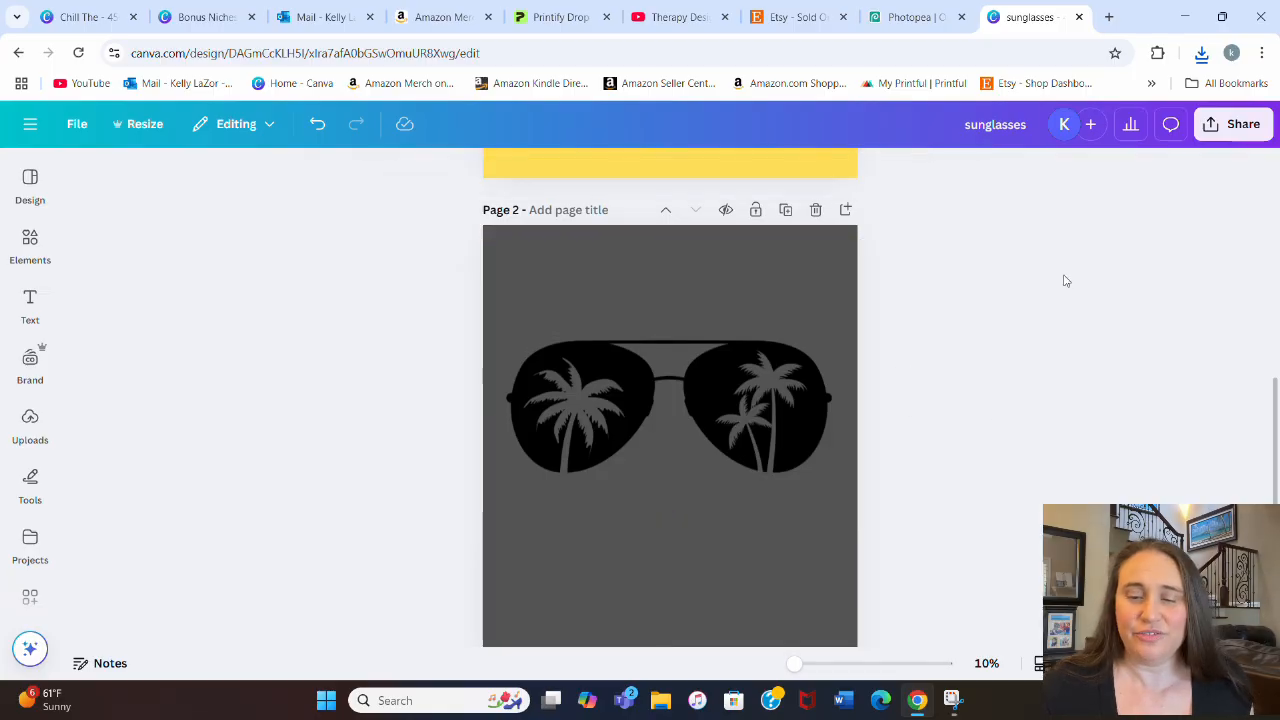
scroll(991, 223, up, 5)
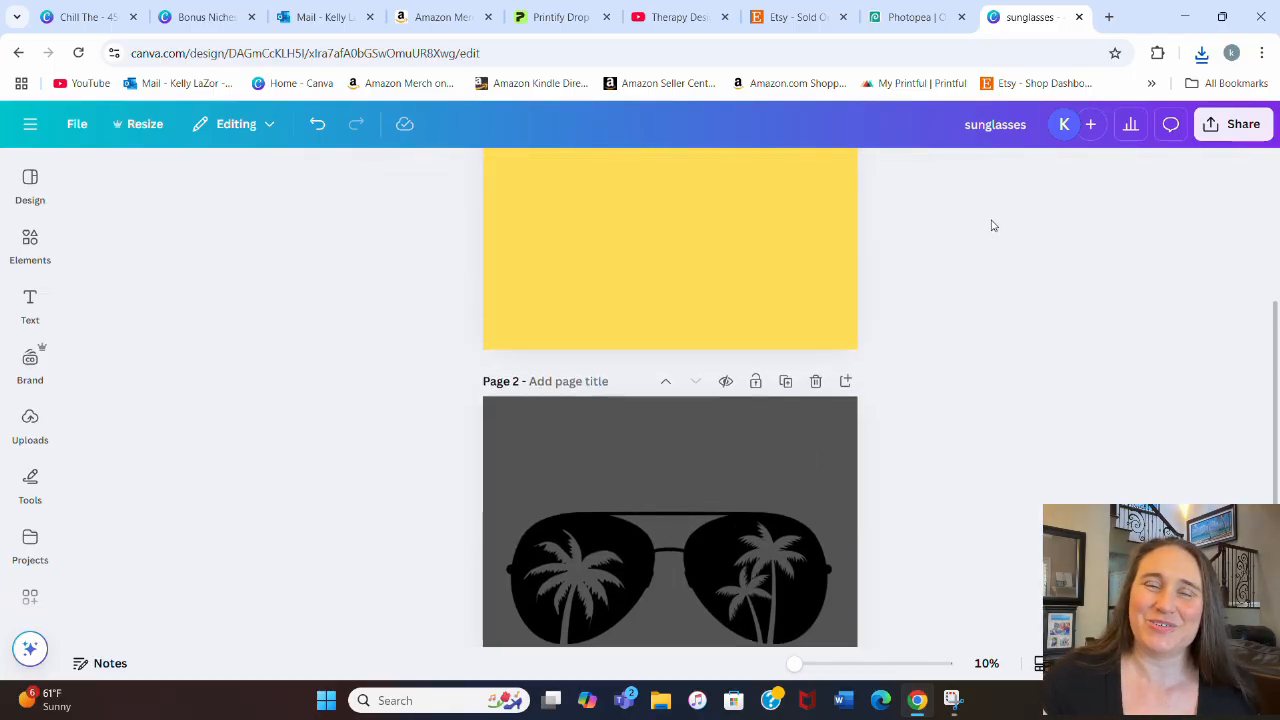
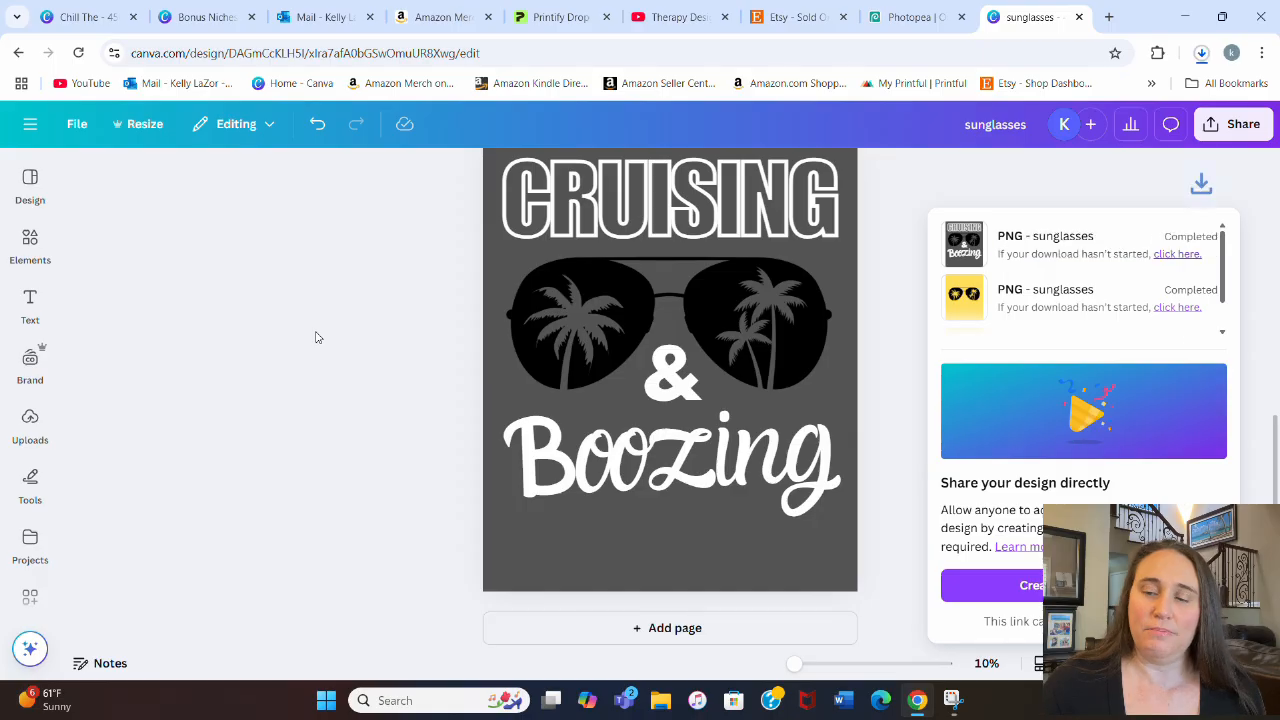
Step: Close the download panel and search the elements library for "bright orange yellow gradient"
click(343, 316)
scroll(345, 316, up, 1)
scroll(343, 316, up, 1)
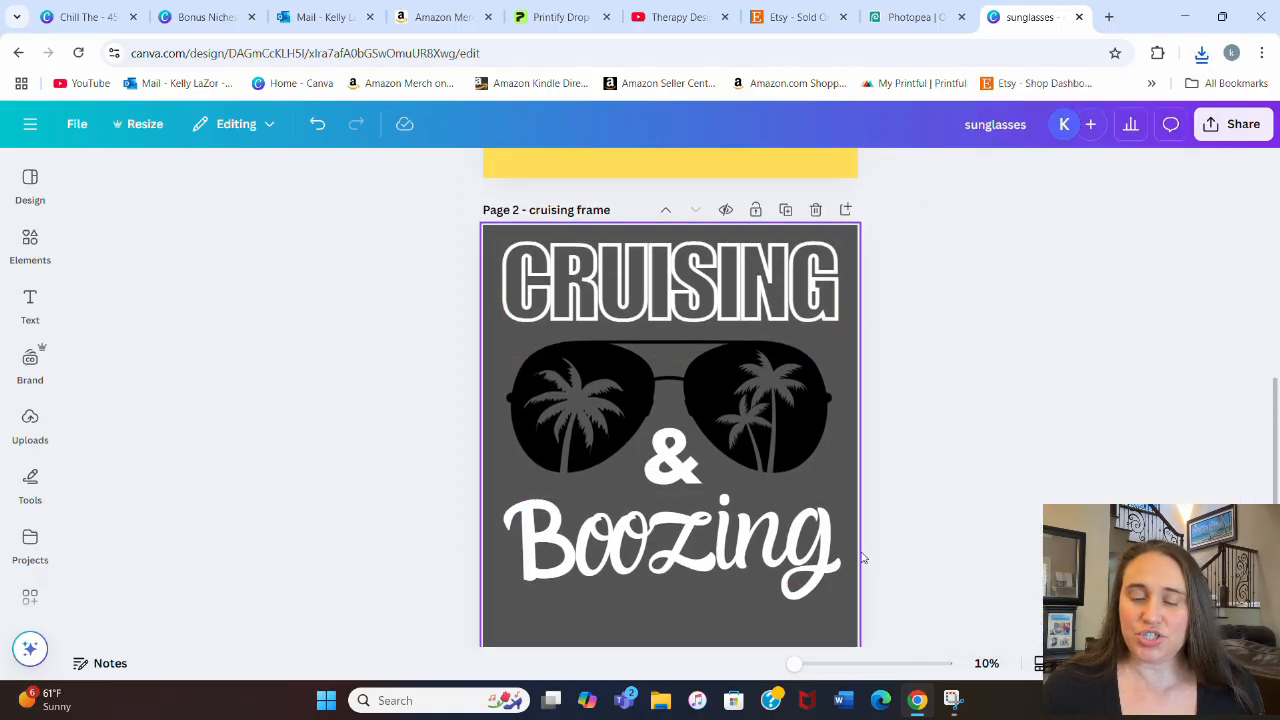
click(28, 240)
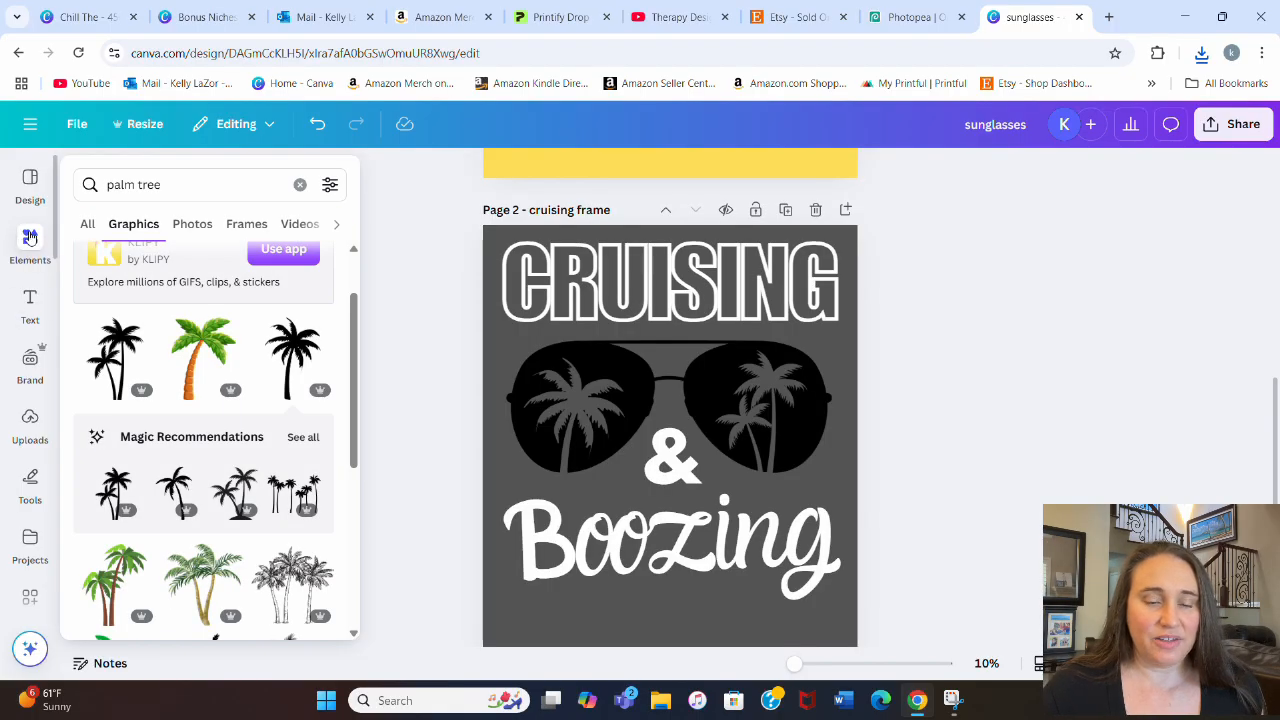
drag(161, 177, 129, 177)
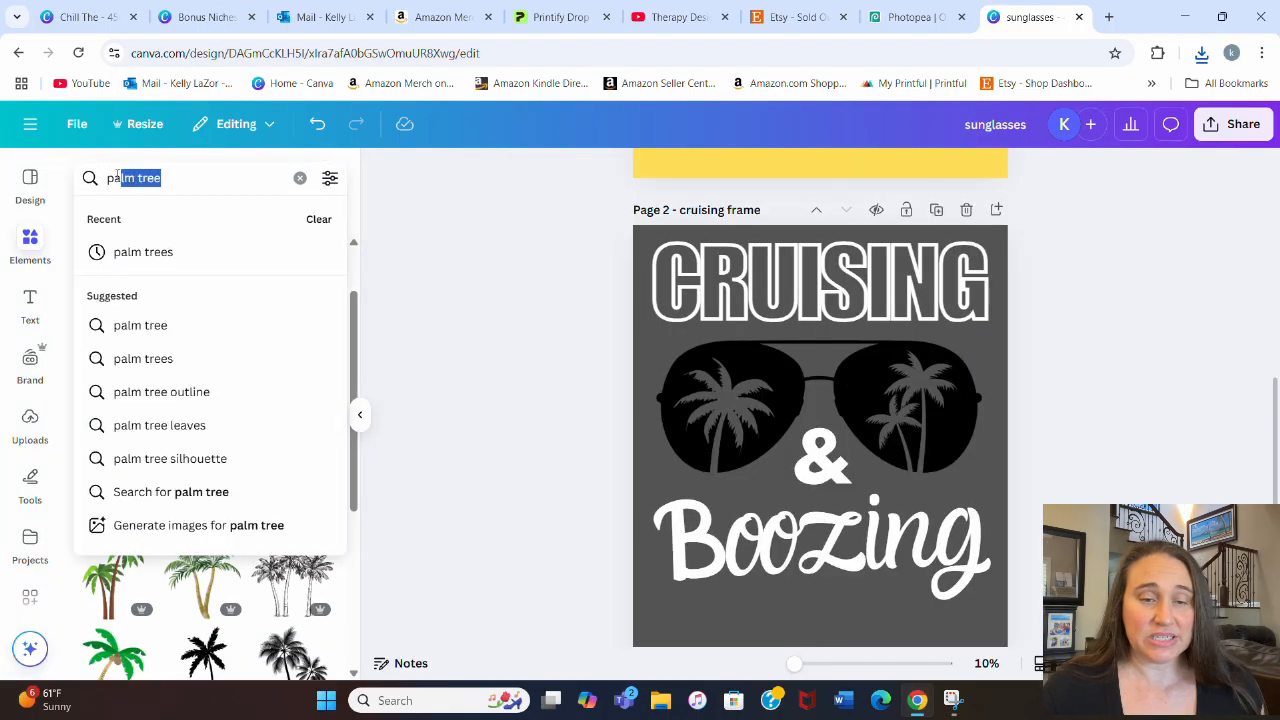
text(bright)
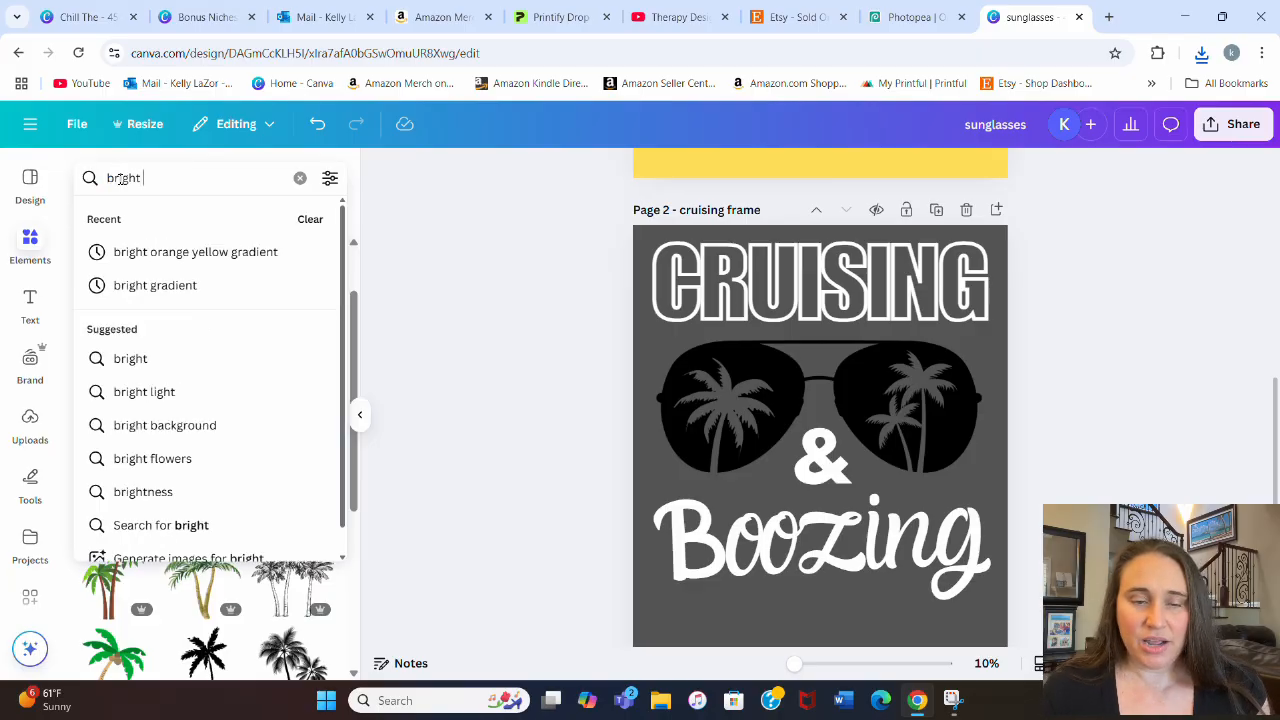
click(157, 252)
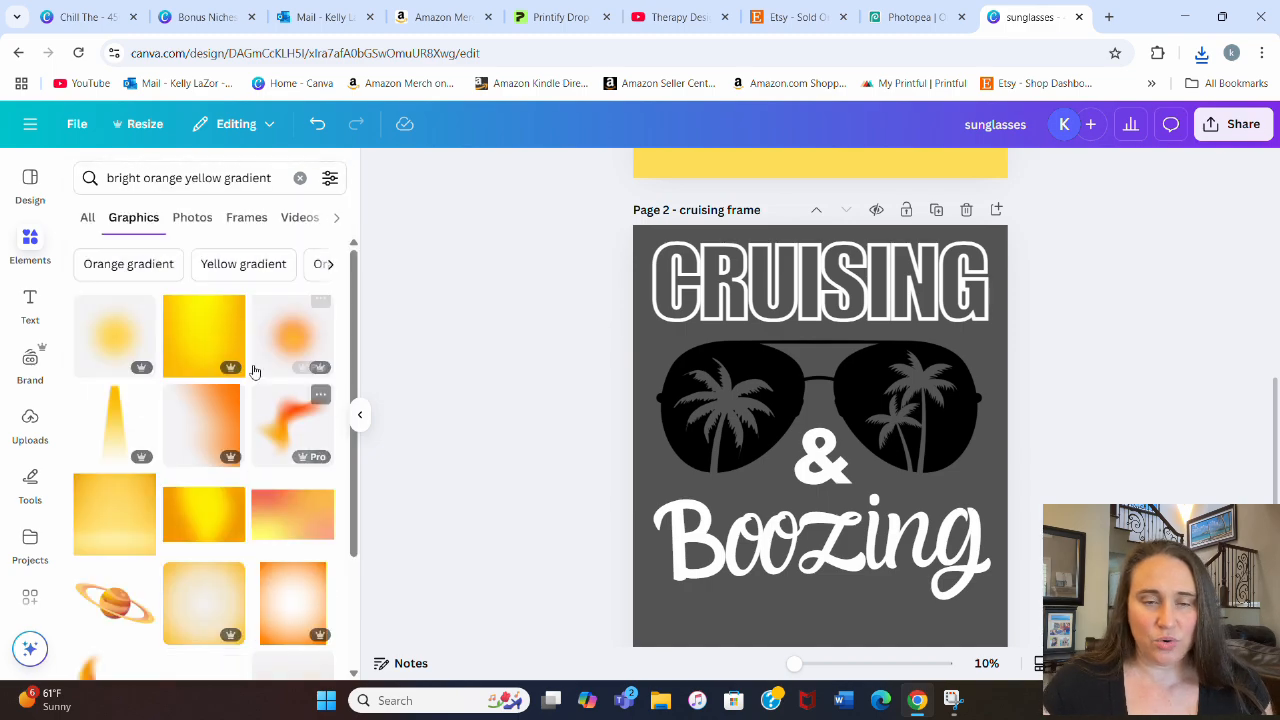
Step: Add the grainy coral-to-yellow gradient photo from the search results to page 2 and position it over the sunglasses
scroll(243, 337, down, 3)
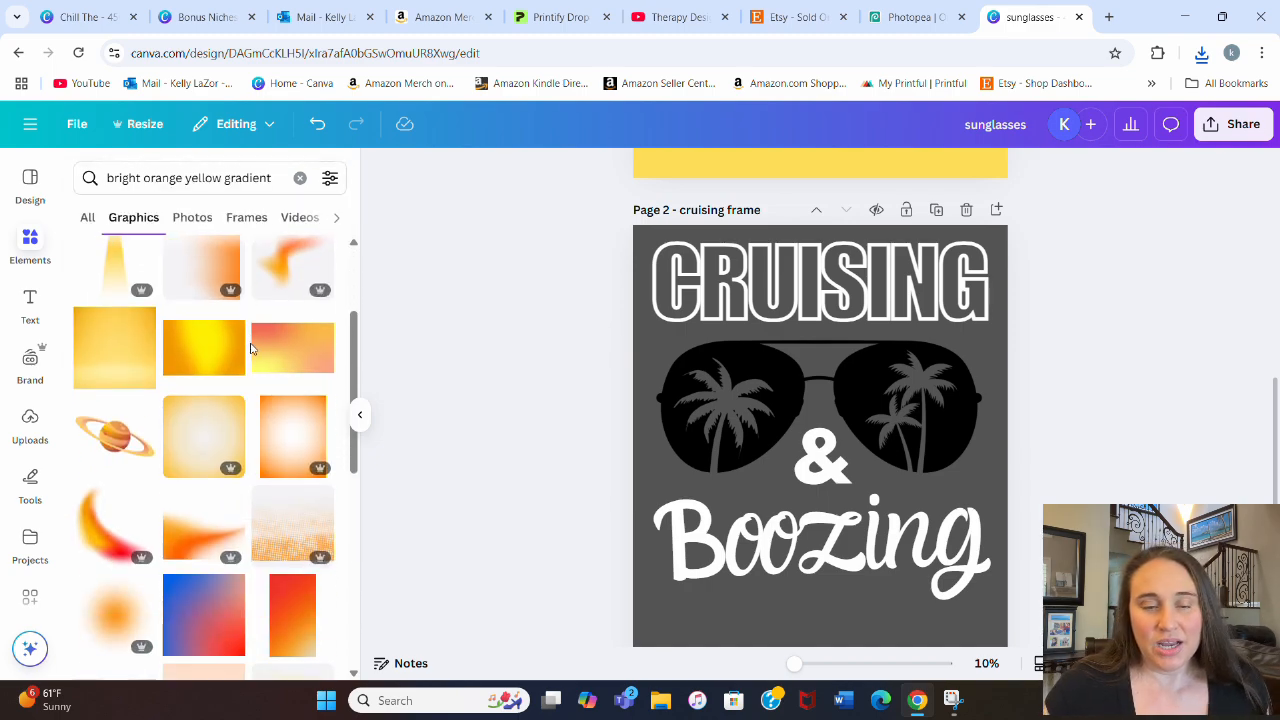
scroll(250, 347, down, 4)
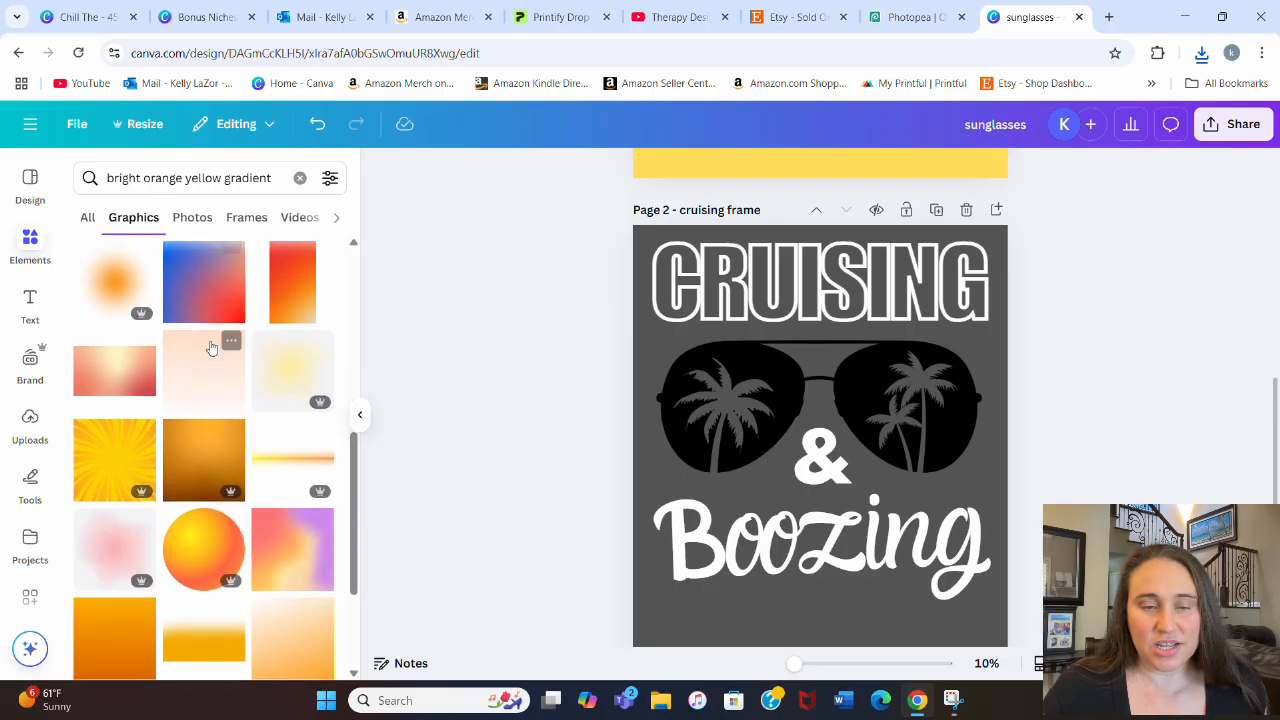
scroll(211, 347, down, 1)
click(193, 217)
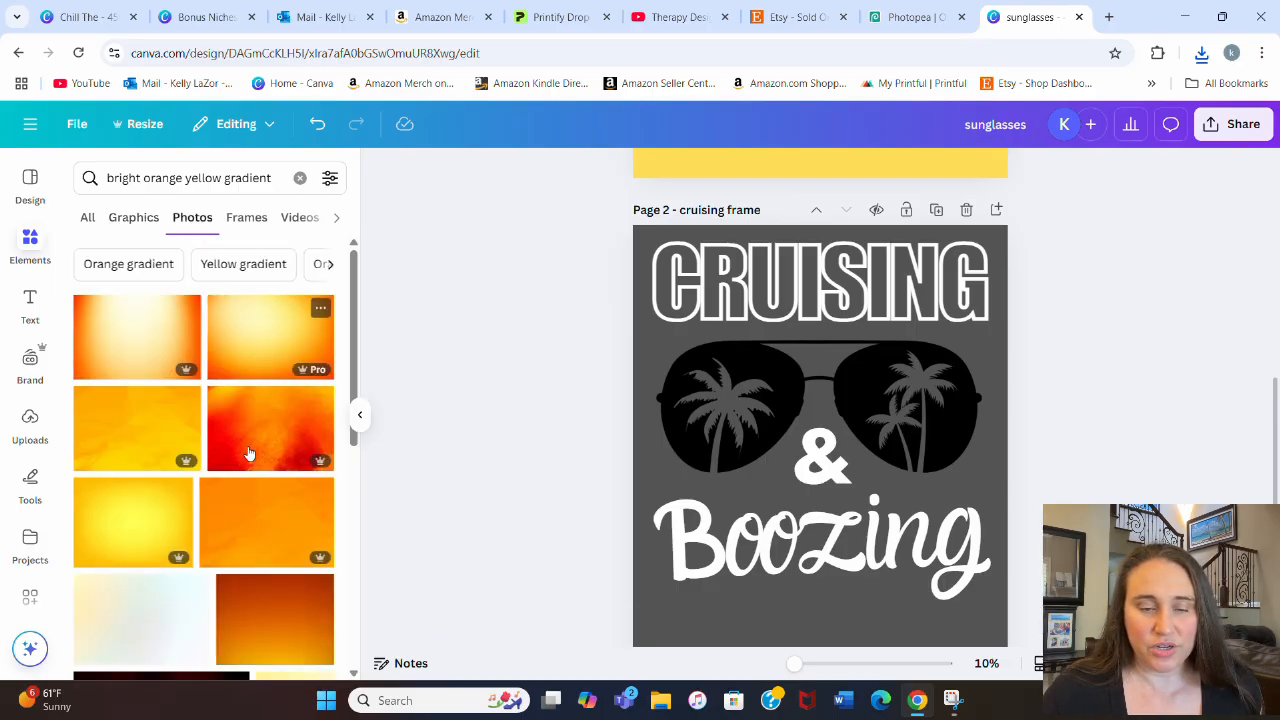
scroll(258, 372, down, 4)
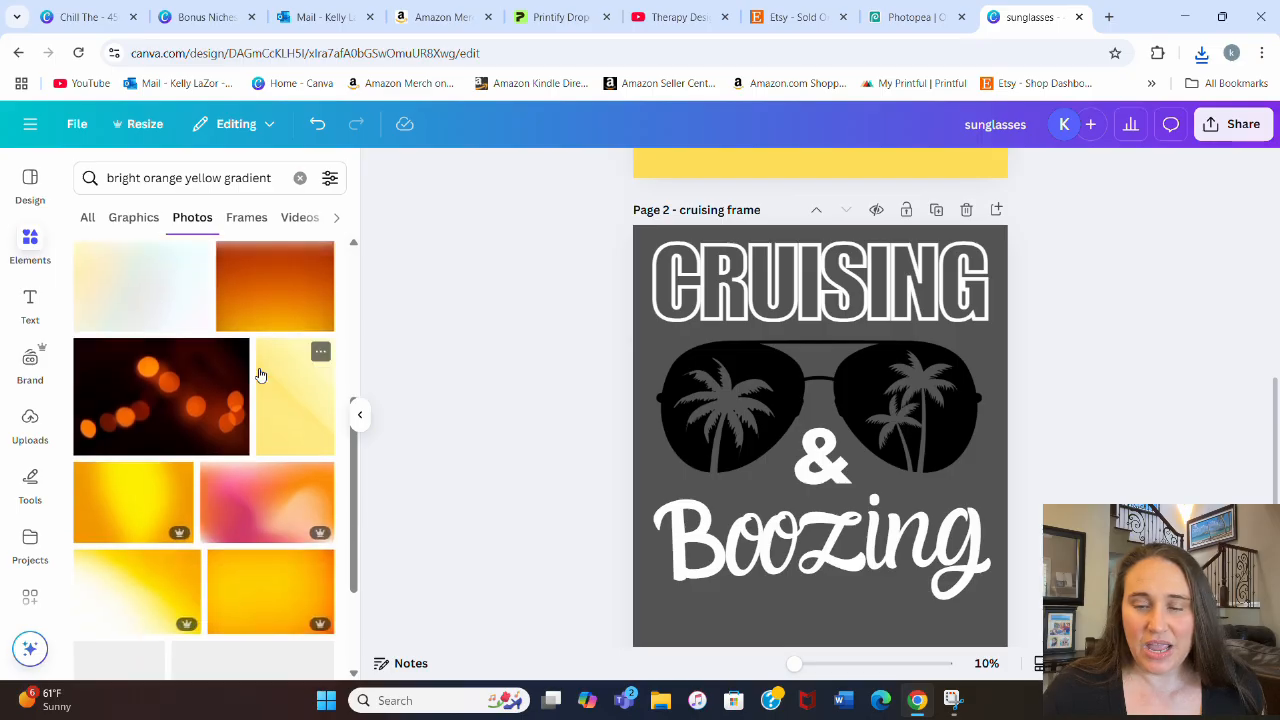
scroll(260, 374, down, 5)
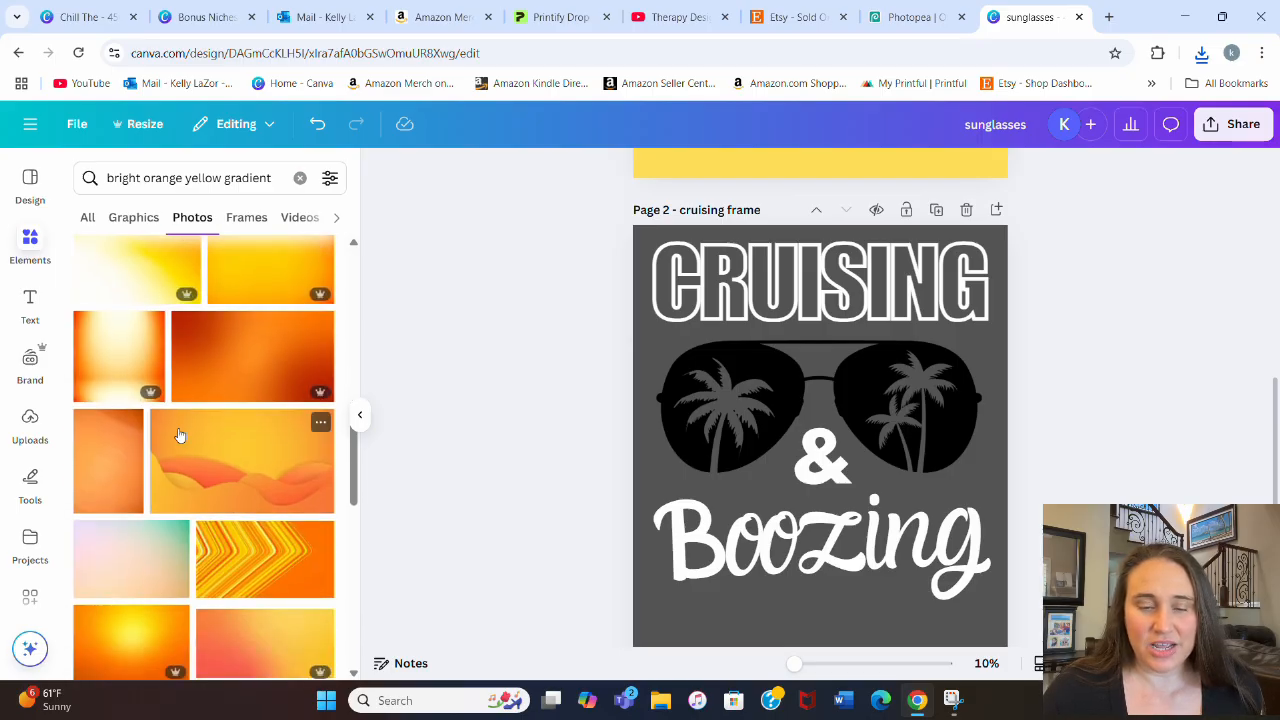
scroll(179, 434, down, 2)
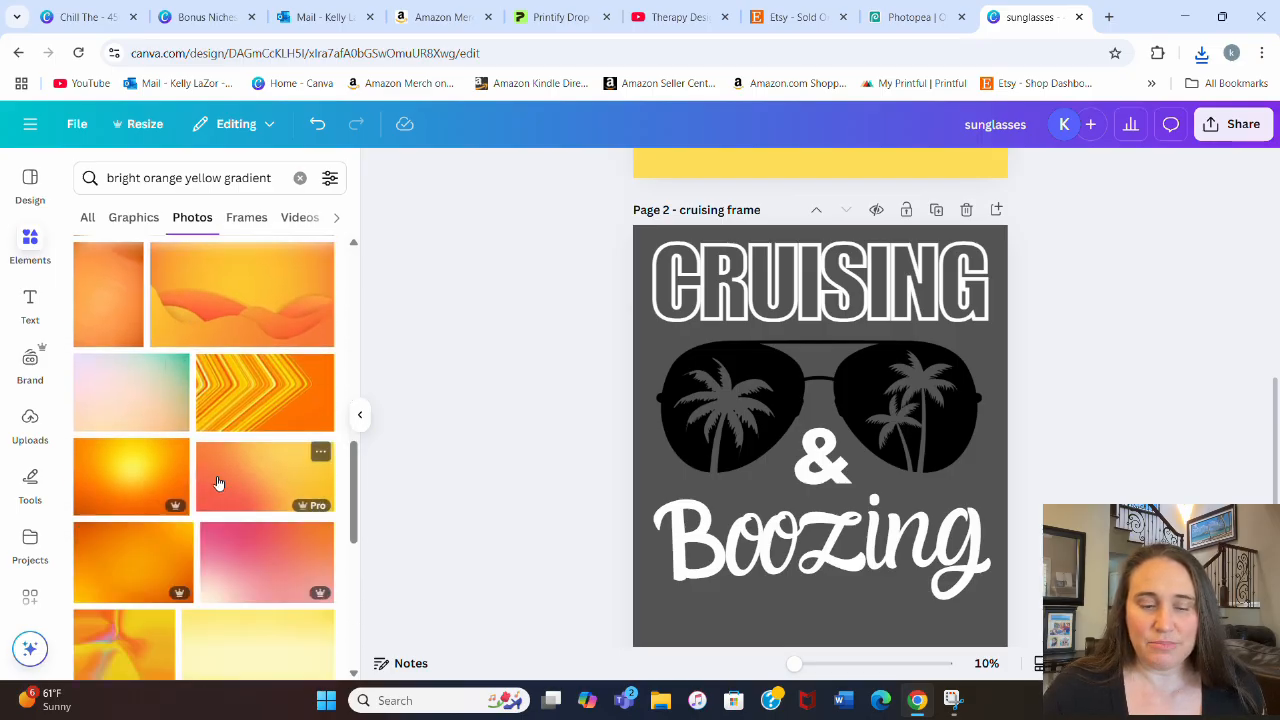
click(267, 481)
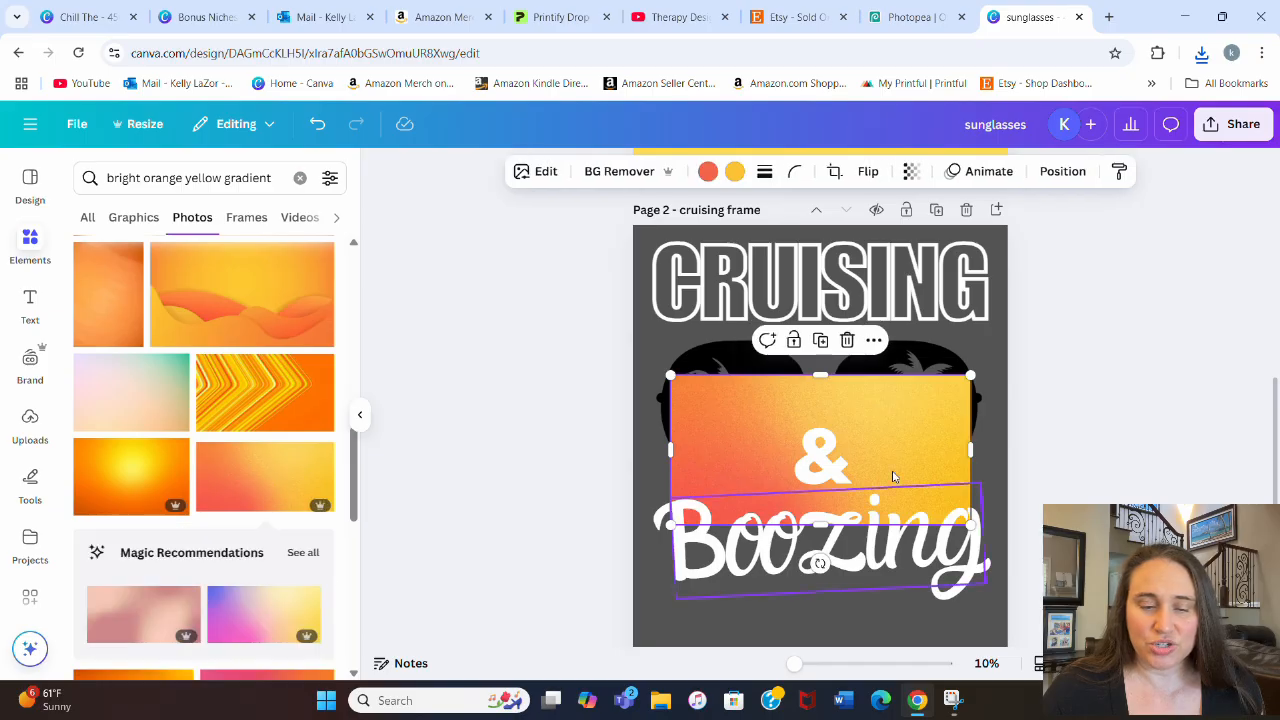
drag(914, 414, 920, 366)
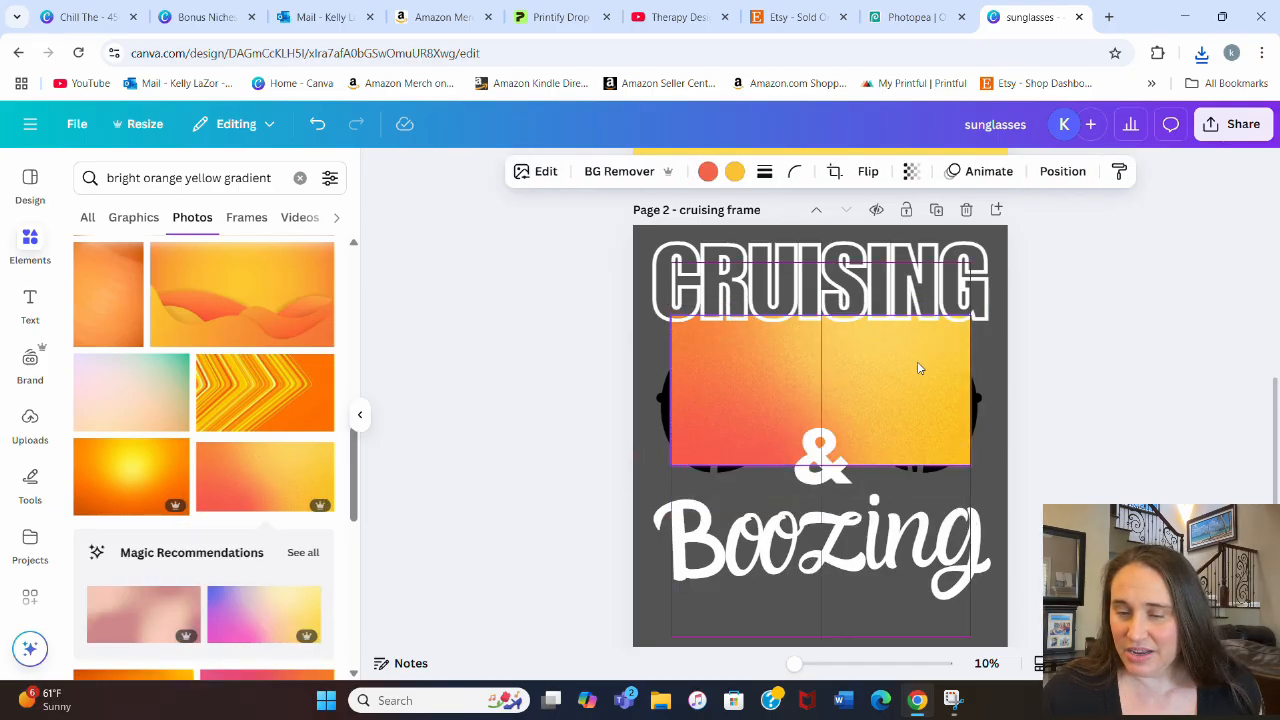
Step: Try the textured yellow-to-orange gradient photo on page 2 and remove it, keeping the coral-to-yellow one
scroll(230, 395, down, 2)
scroll(230, 395, down, 6)
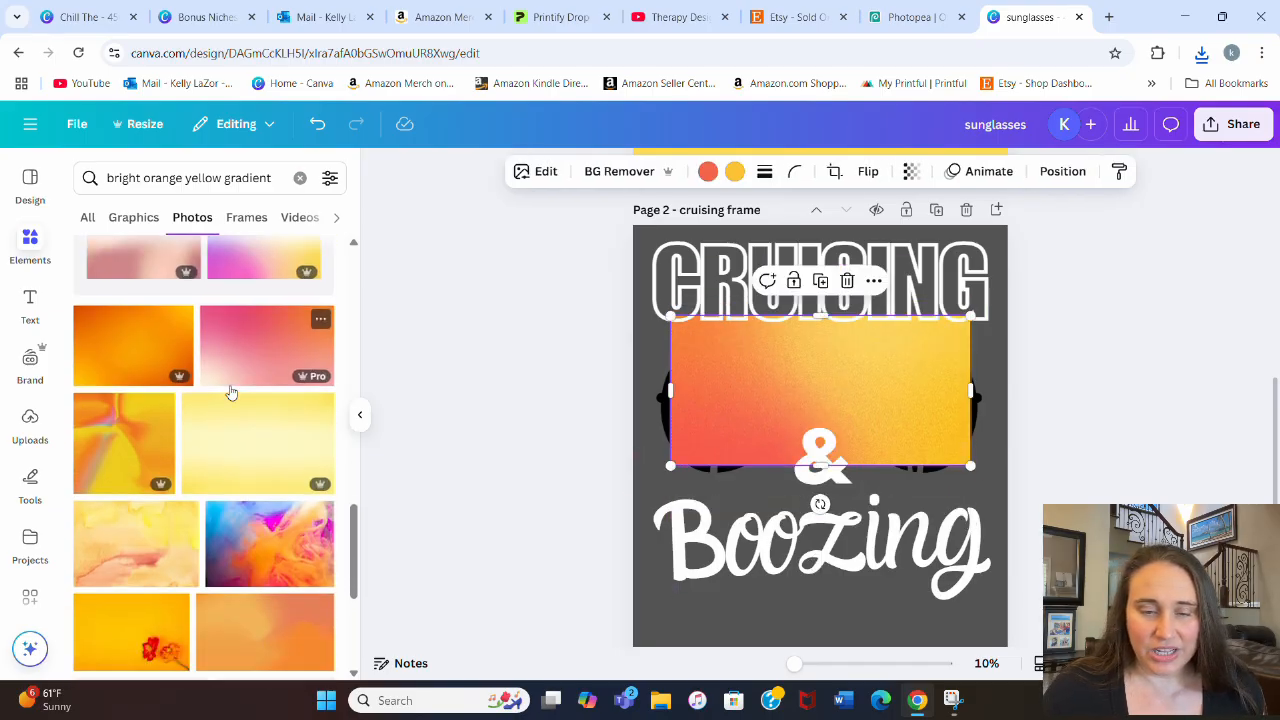
scroll(228, 401, down, 4)
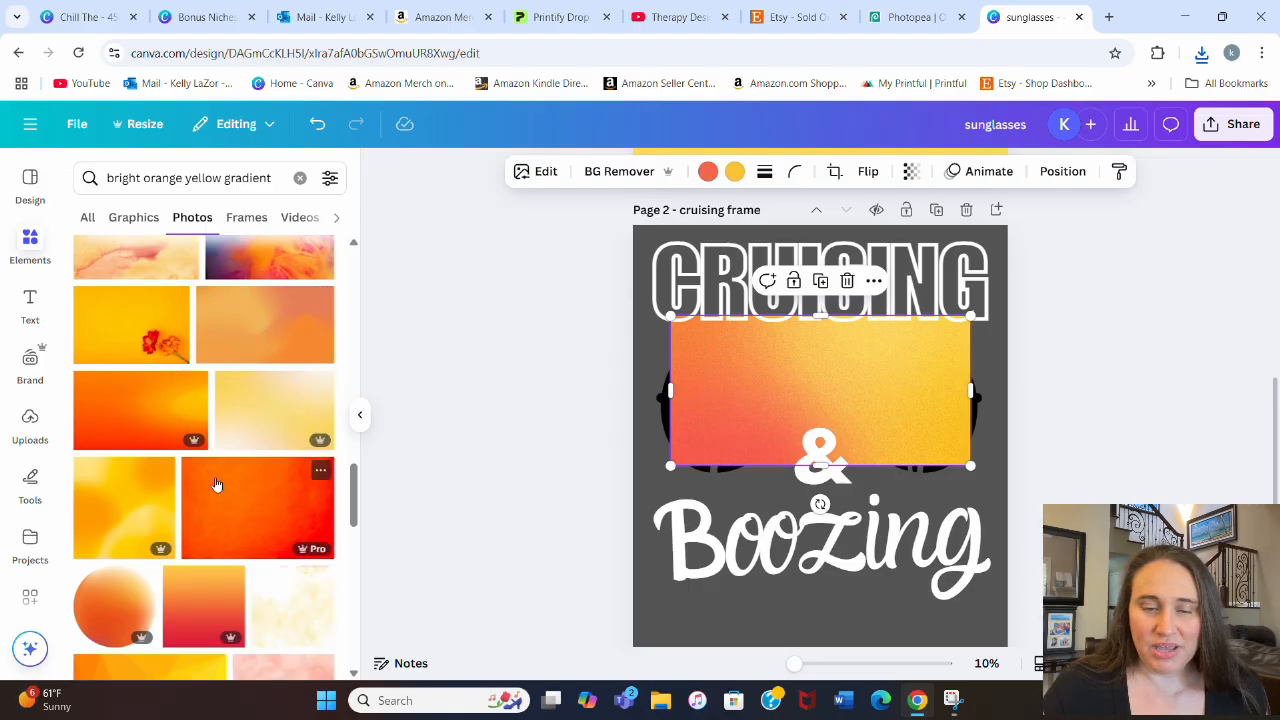
scroll(220, 464, down, 3)
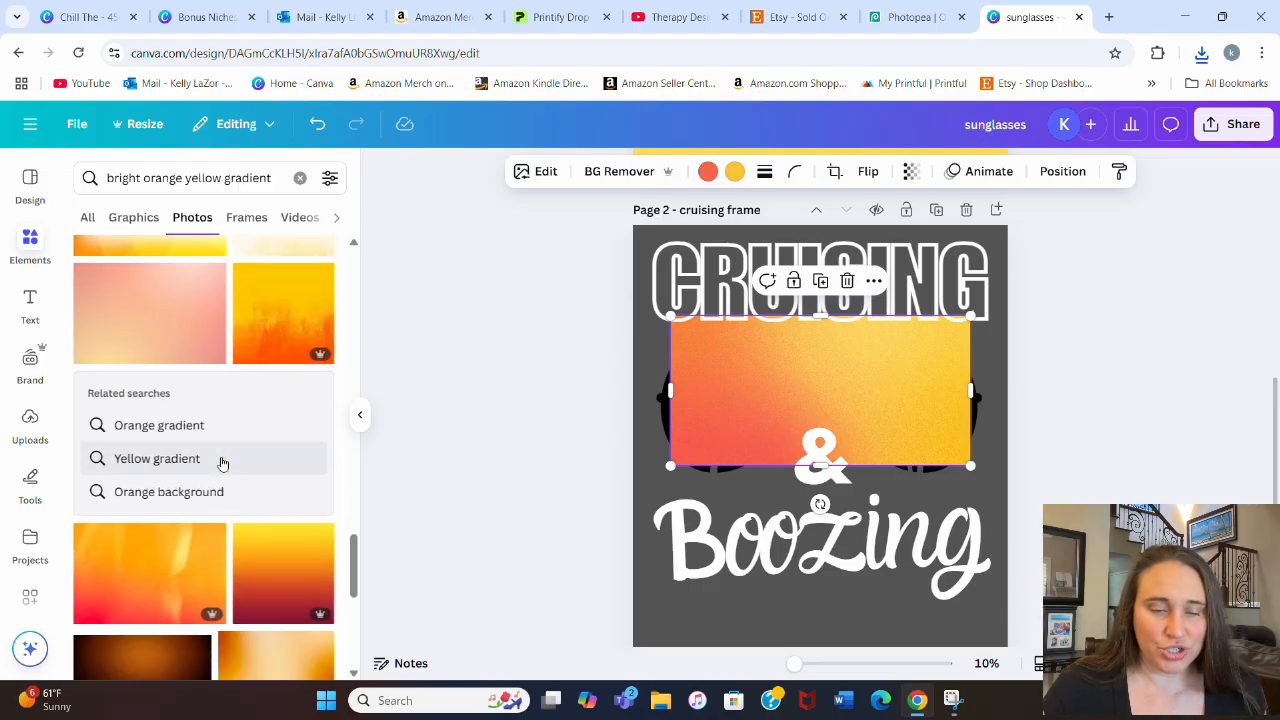
drag(286, 334, 874, 334)
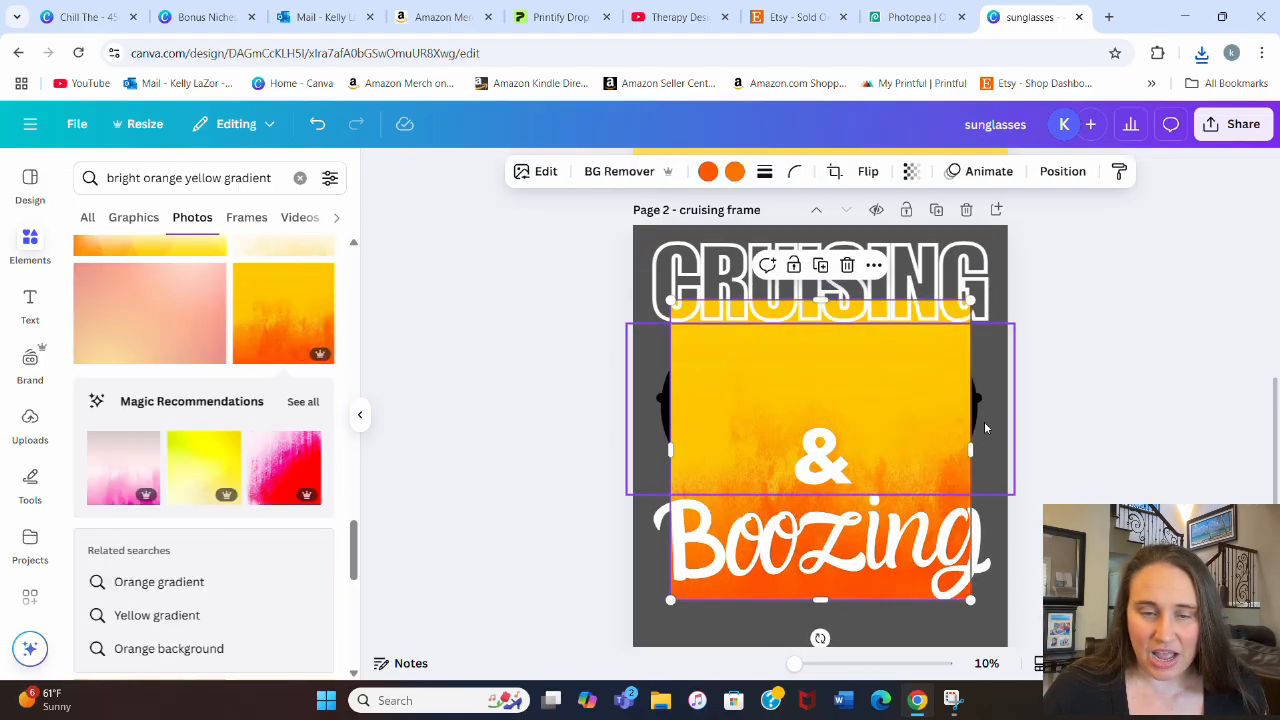
drag(934, 409, 180, 377)
Step: Look through more orange and yellow gradient photos for an alternative to the one on page 2
scroll(180, 400, down, 10)
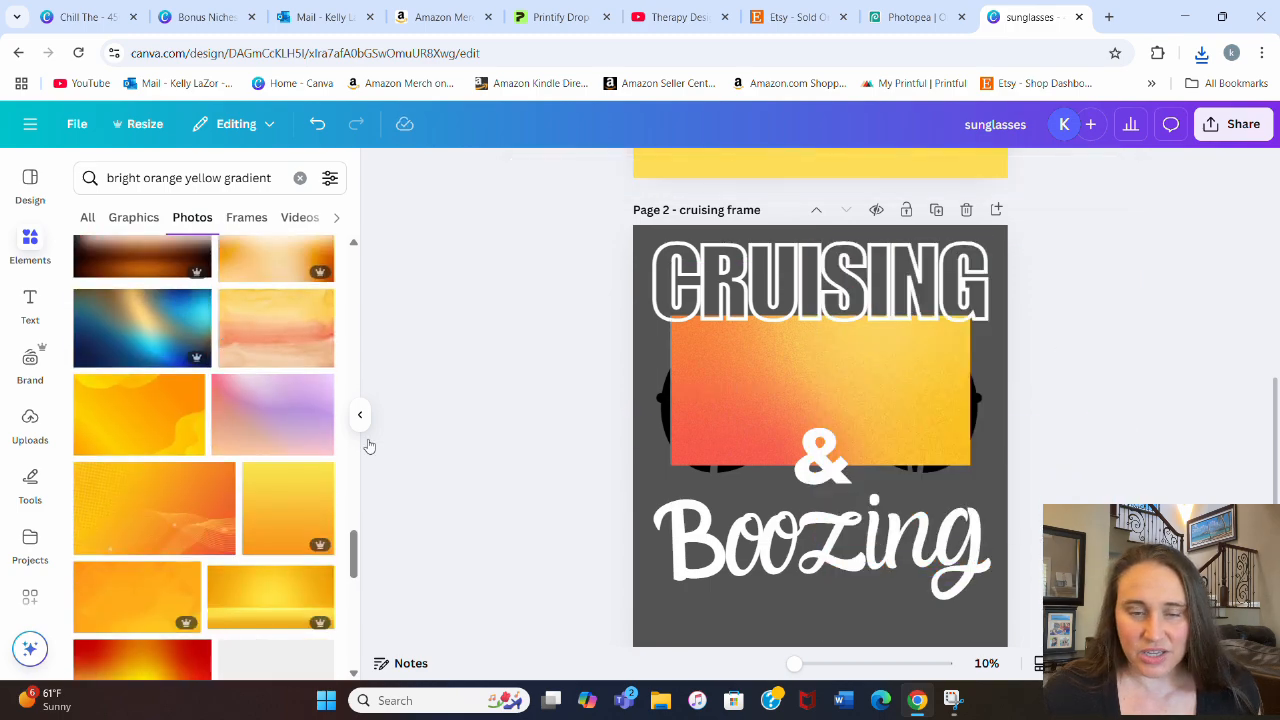
scroll(489, 506, down, 1)
scroll(134, 517, down, 10)
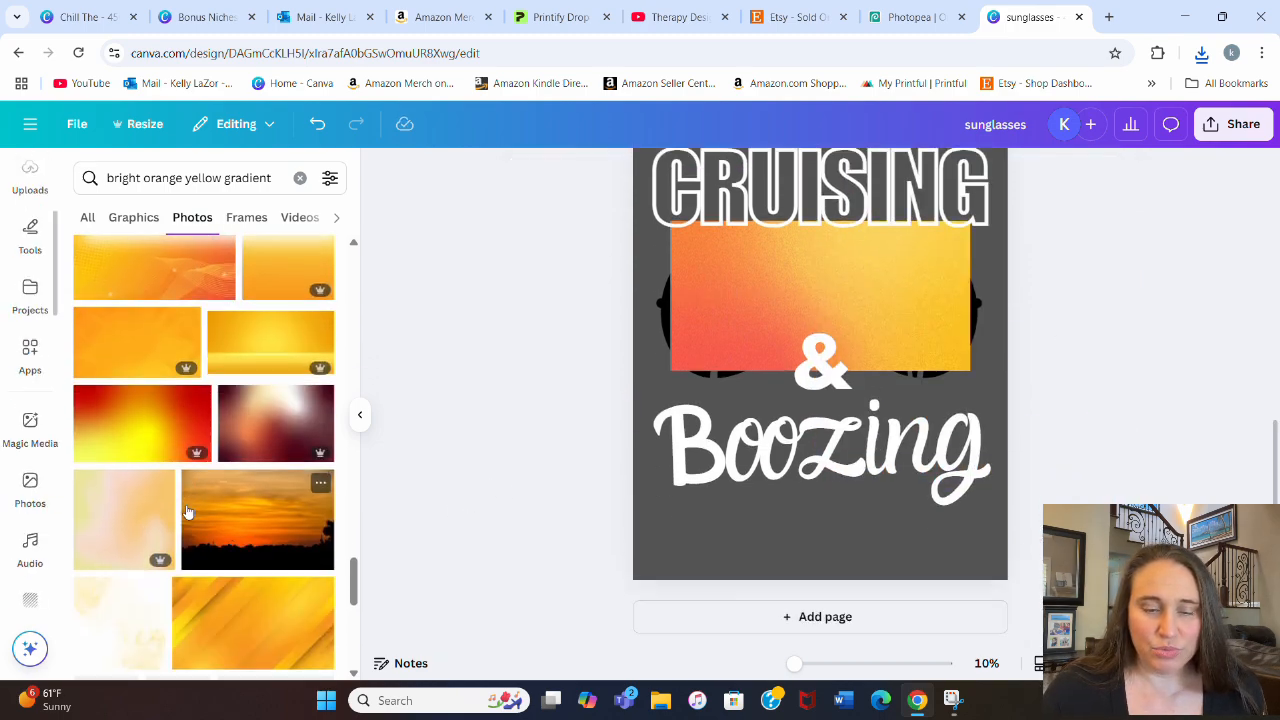
scroll(205, 495, down, 3)
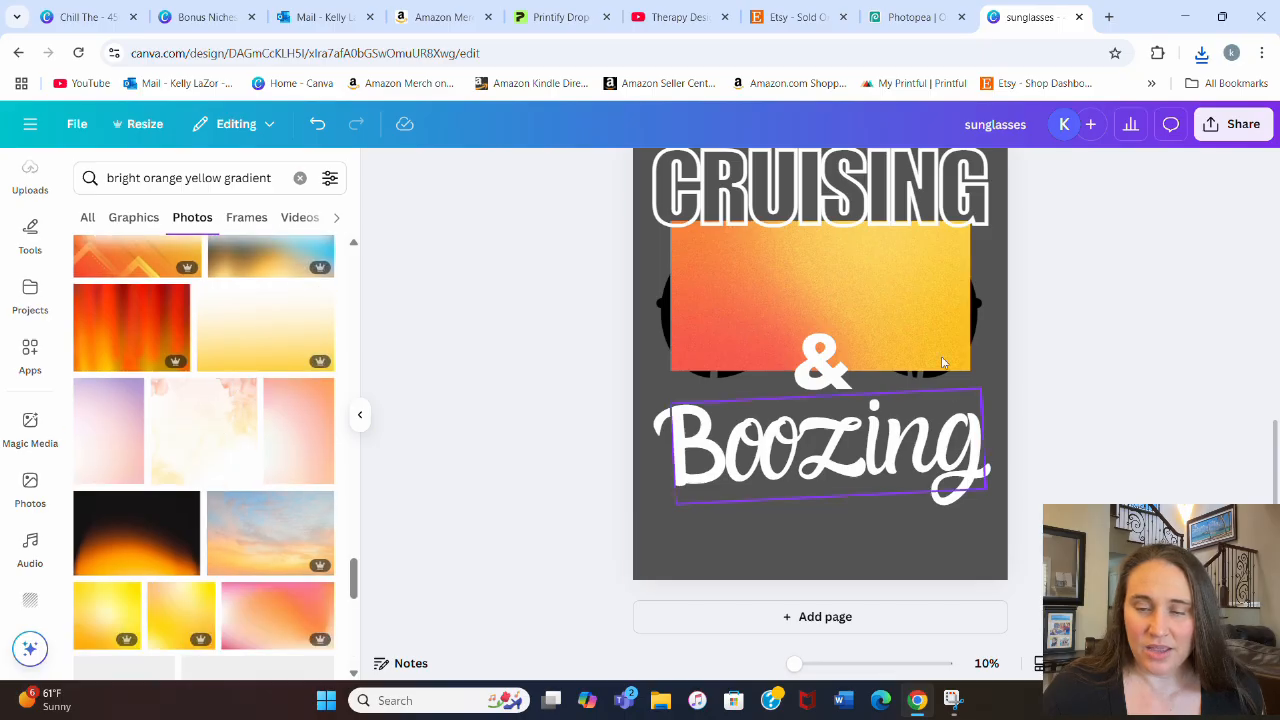
scroll(200, 478, down, 3)
scroll(213, 478, down, 3)
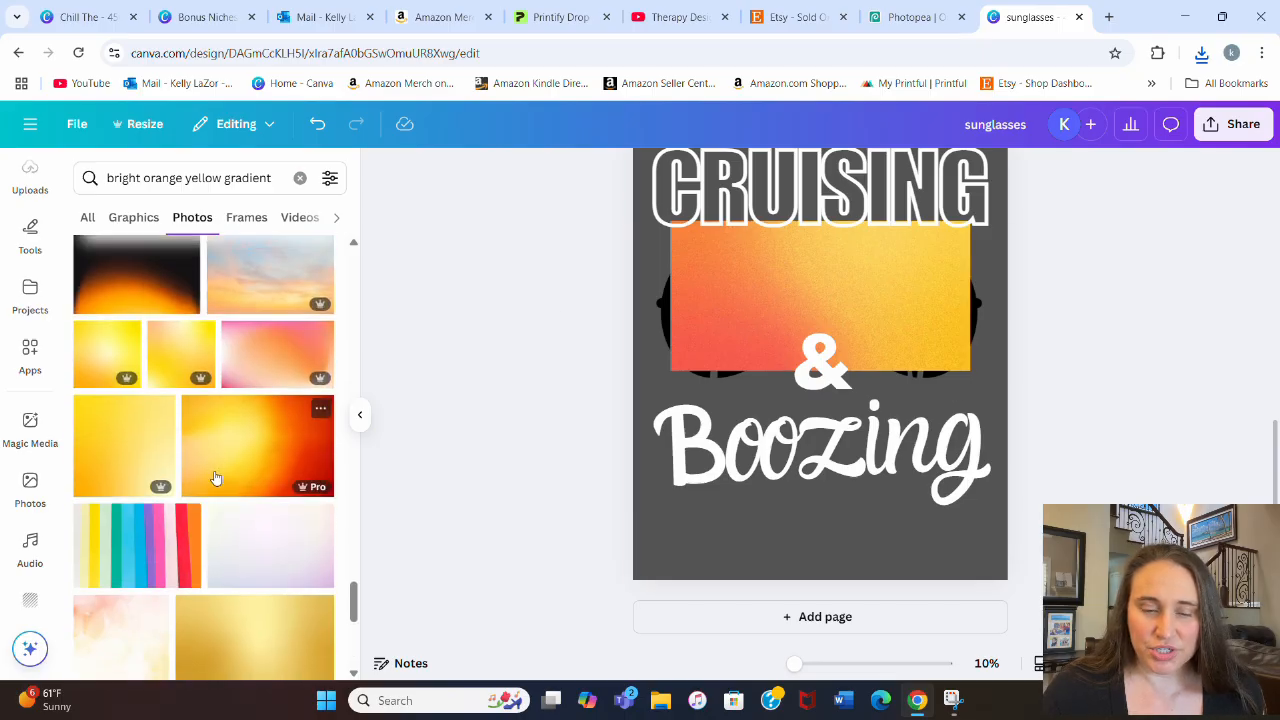
scroll(215, 476, down, 6)
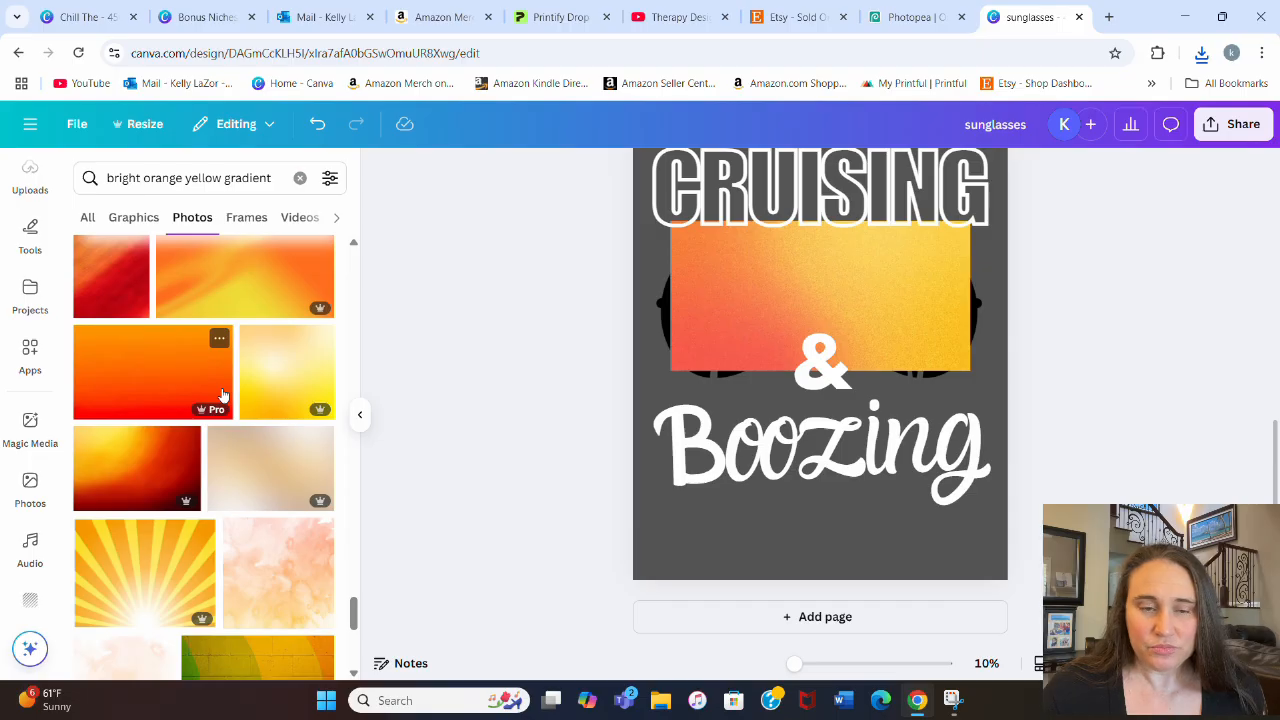
scroll(222, 400, down, 5)
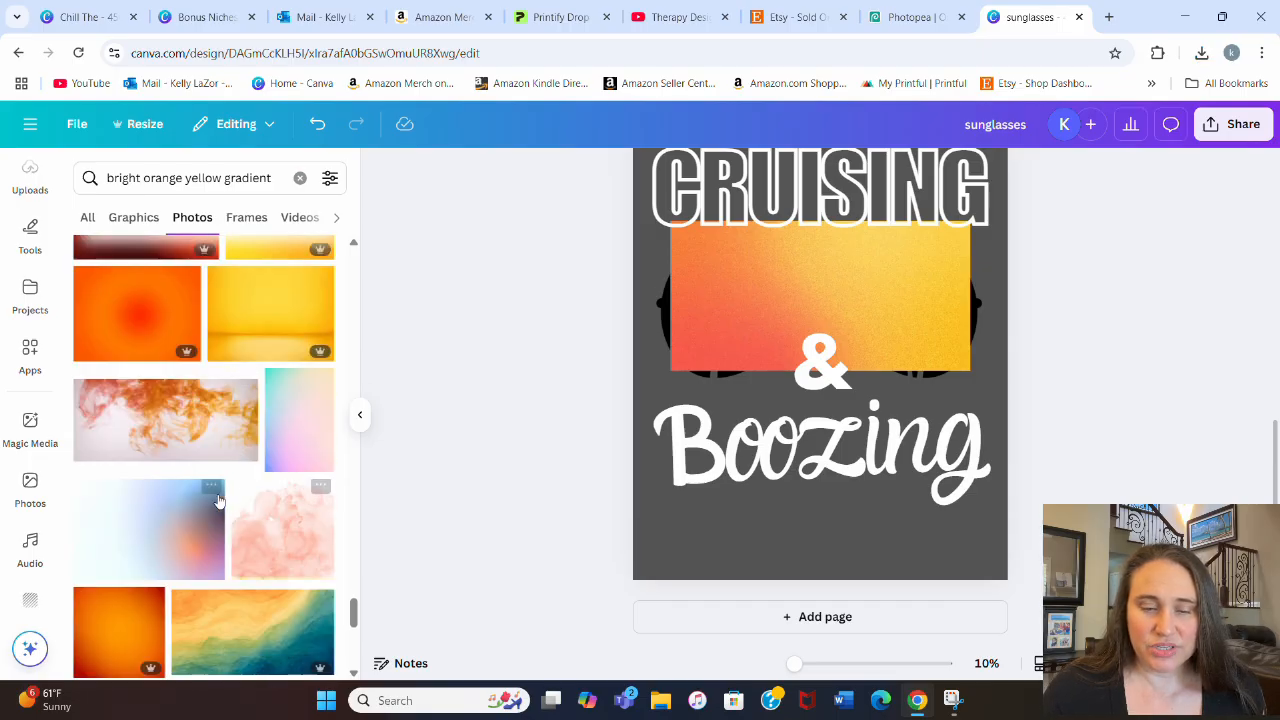
scroll(210, 490, down, 4)
Step: Compare a round red-to-yellow gradient graphic with the gradient photo on page 2, and delete the circle
click(134, 218)
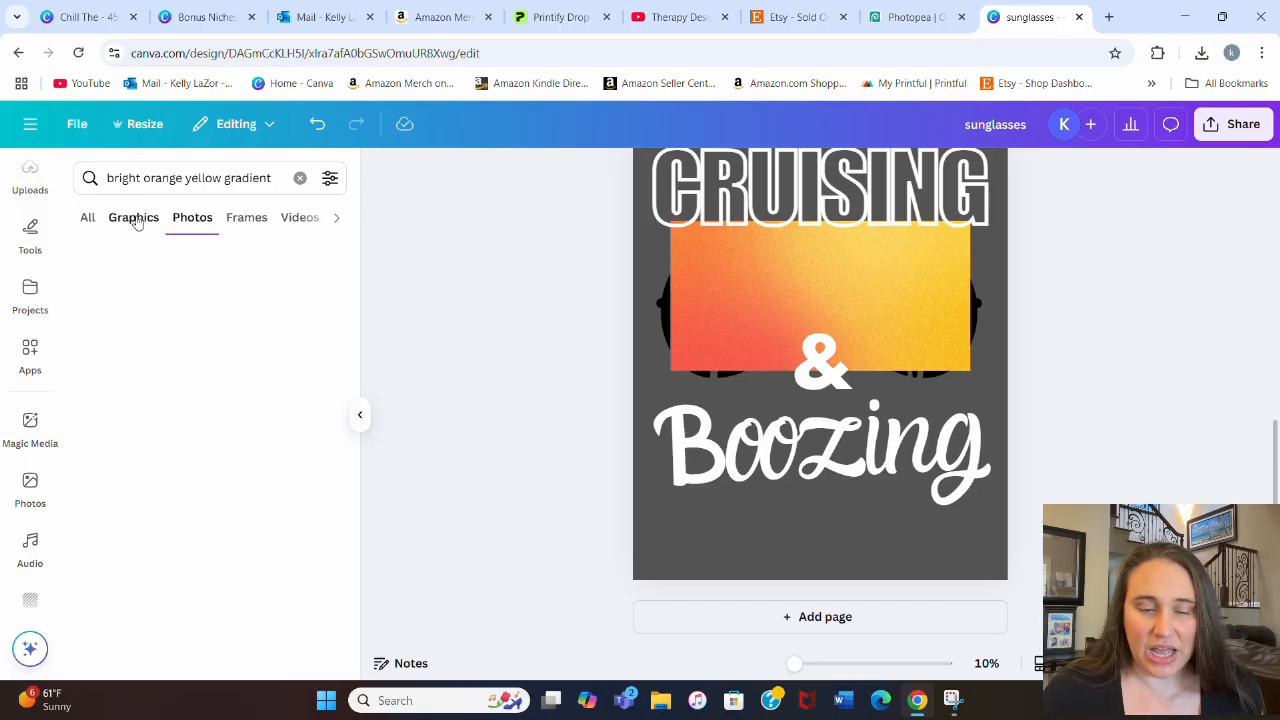
scroll(263, 490, down, 5)
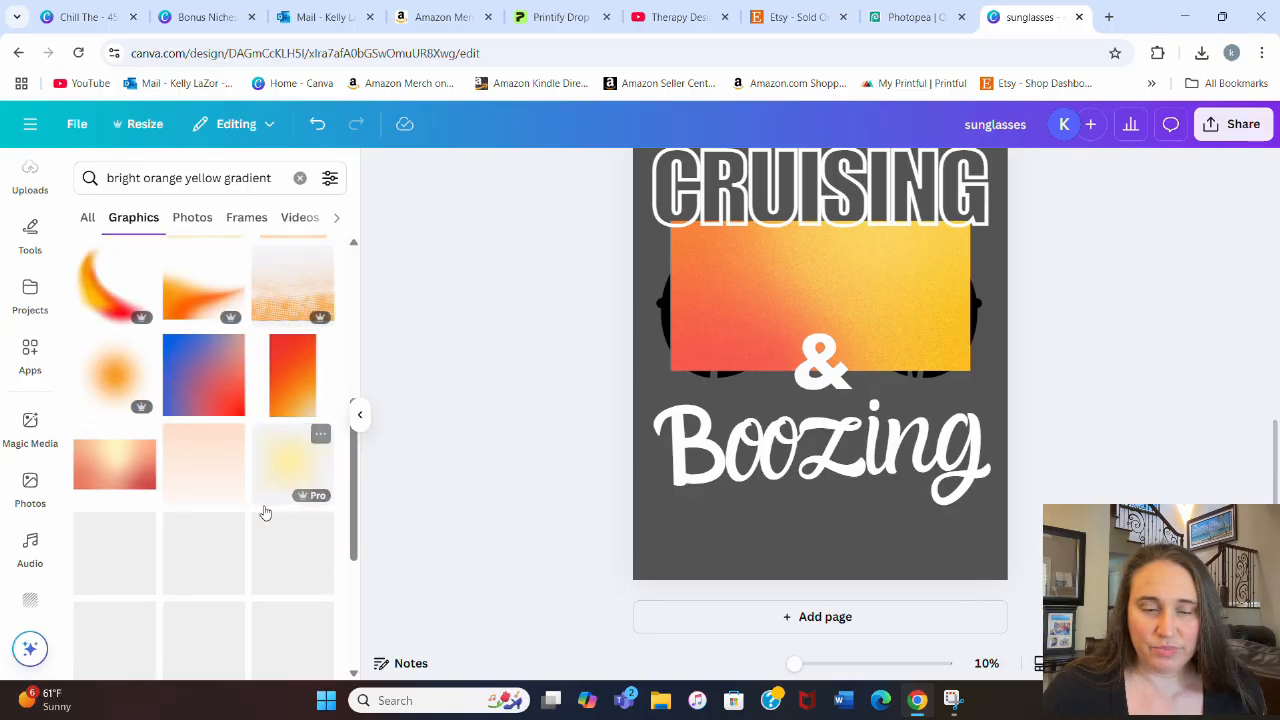
scroll(264, 480, down, 5)
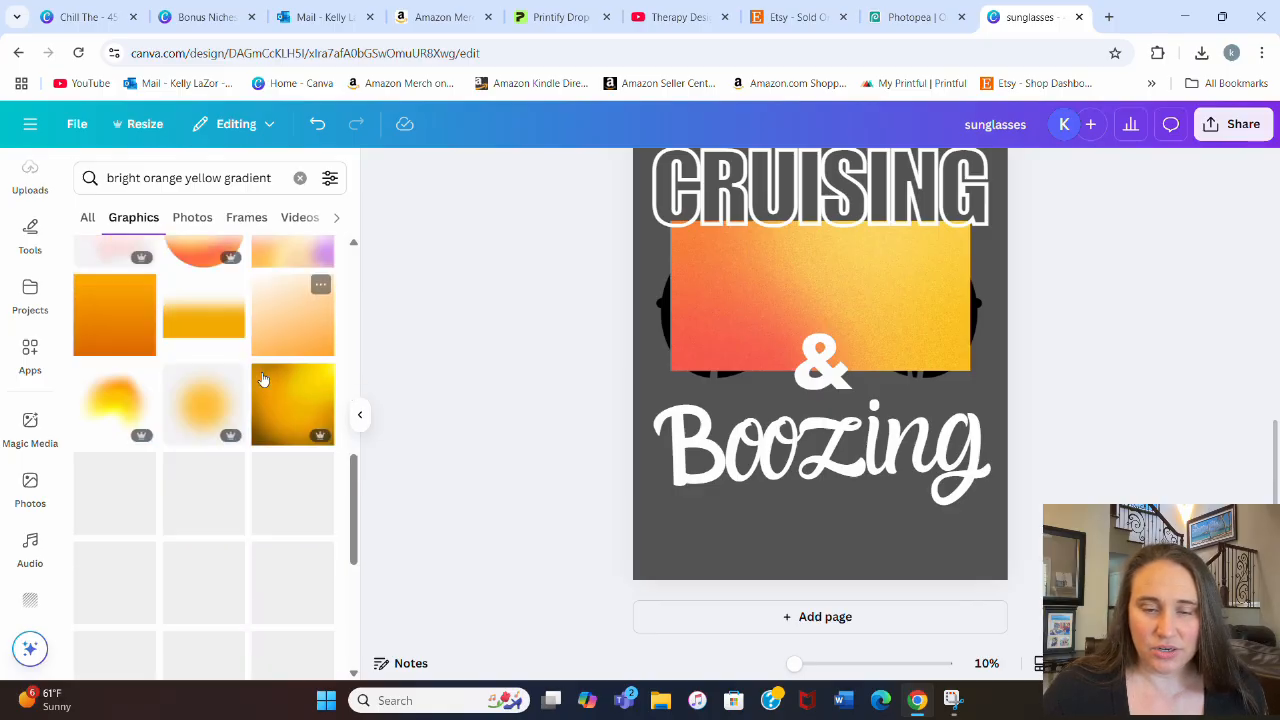
scroll(181, 379, down, 5)
scroll(181, 379, down, 5)
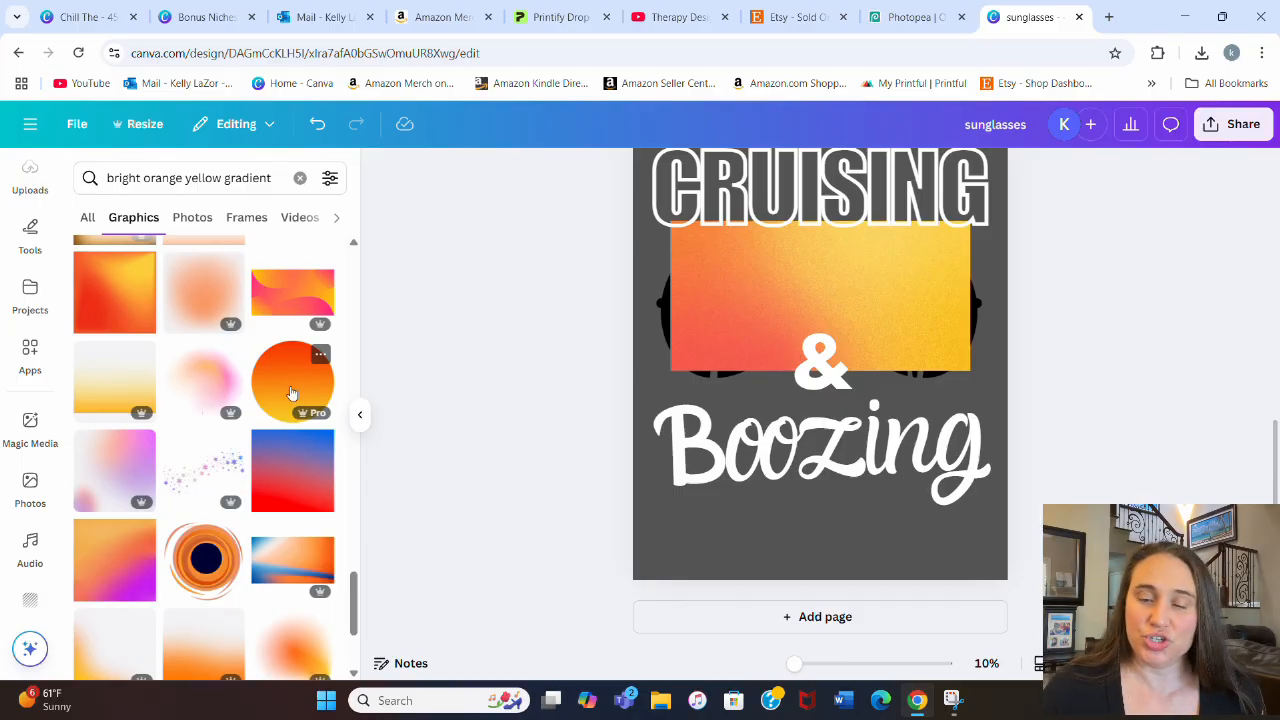
click(301, 390)
drag(886, 320, 754, 303)
drag(913, 340, 952, 344)
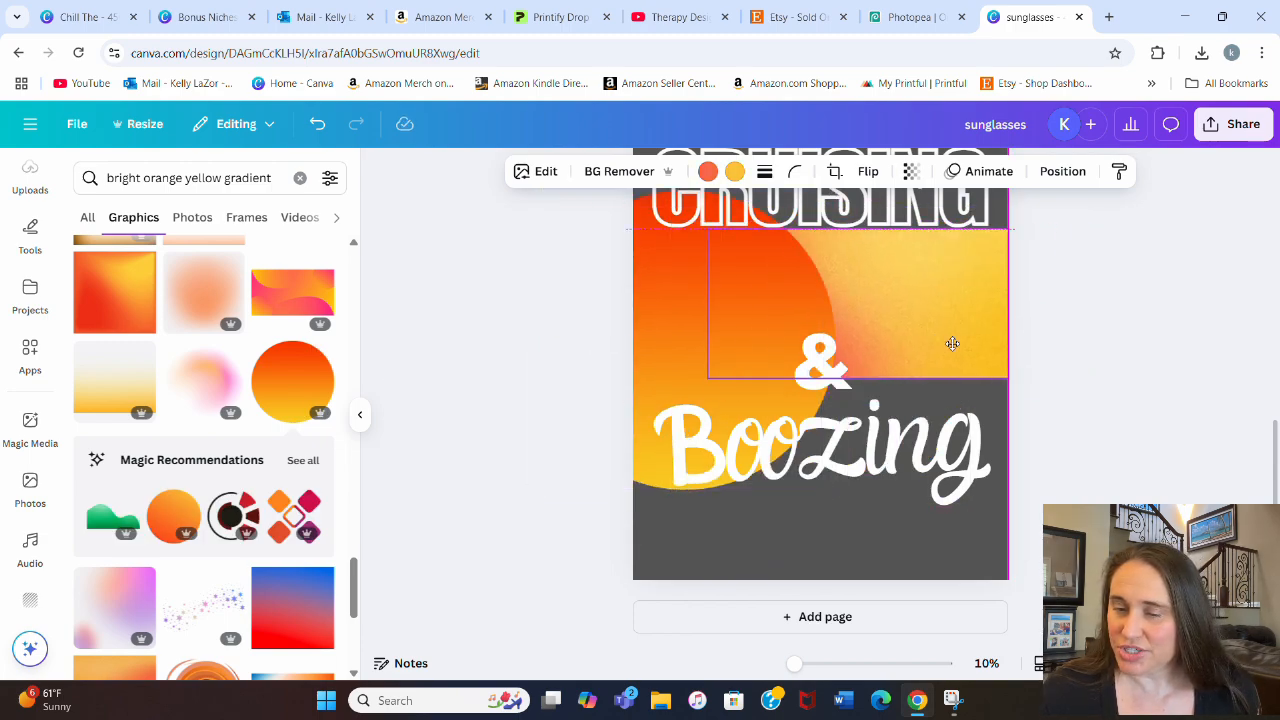
click(674, 339)
key(Delete)
Step: Rotate the gradient photo 90° clockwise so coral is at the top, and bring it in front of the text and sunglasses
click(961, 322)
drag(961, 322, 938, 321)
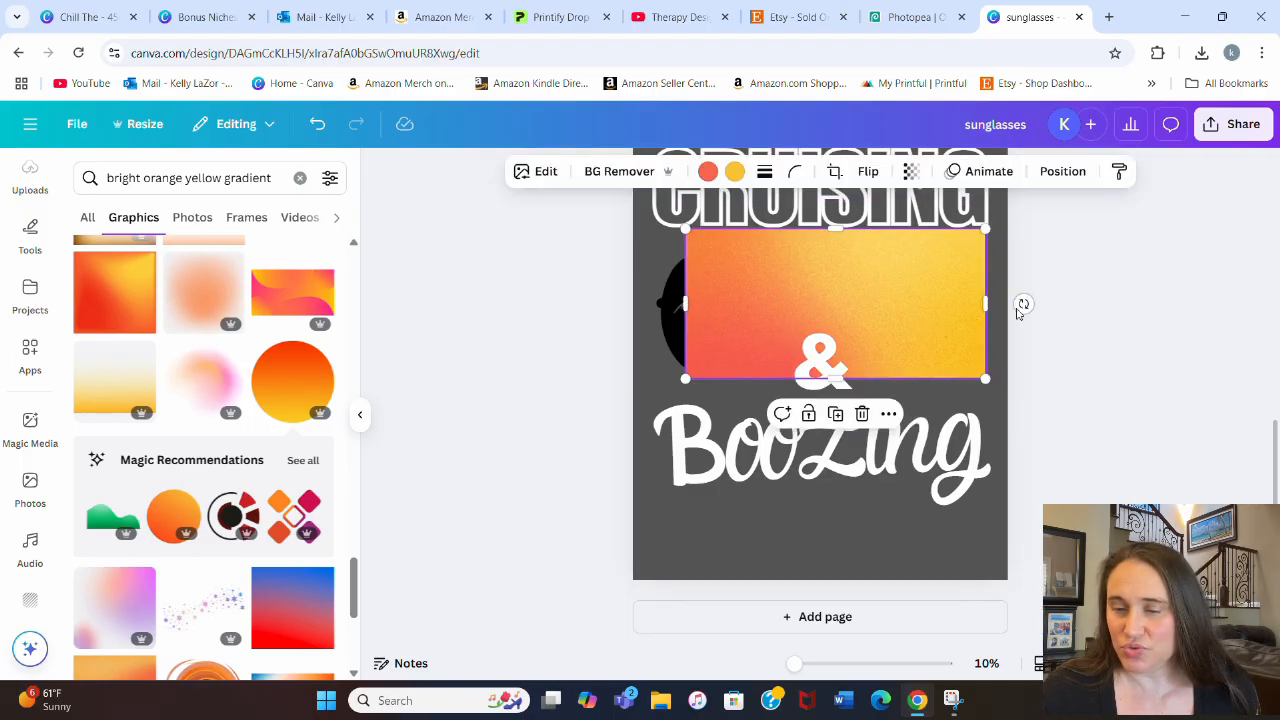
drag(1023, 304, 834, 466)
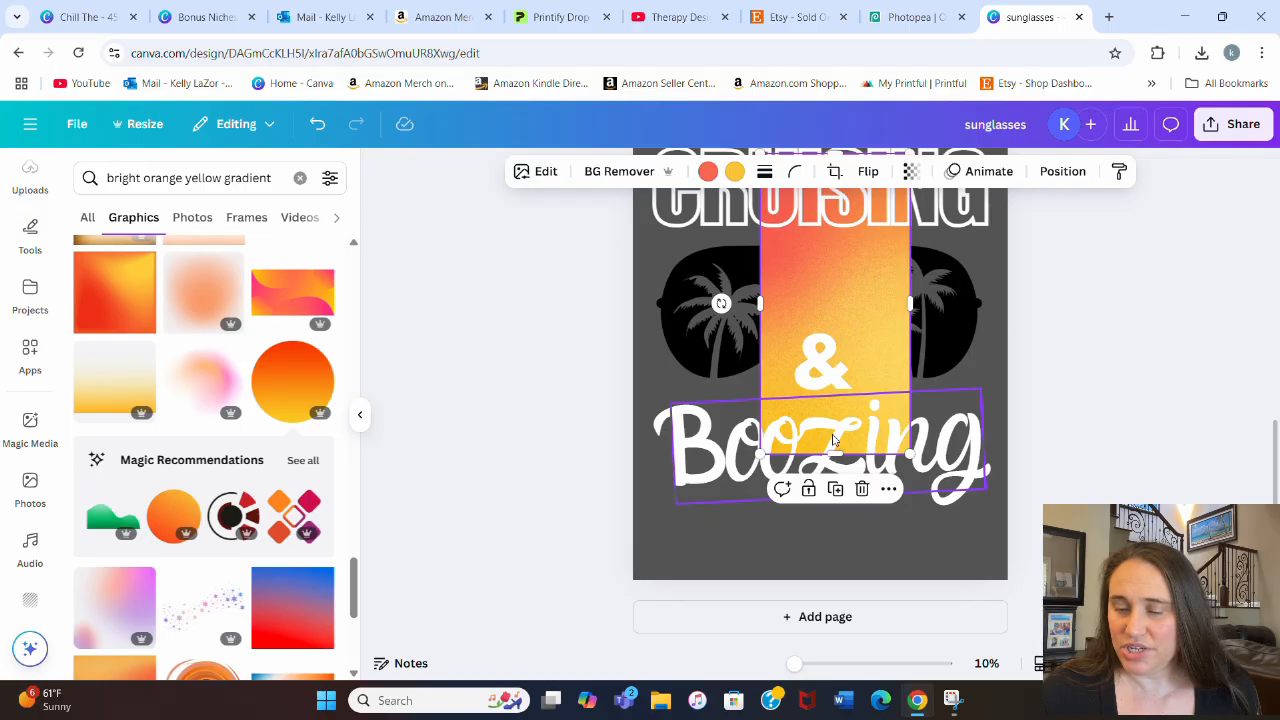
key(ctrl+bracketright)
key(ctrl+bracketright)
key(ctrl+bracketright)
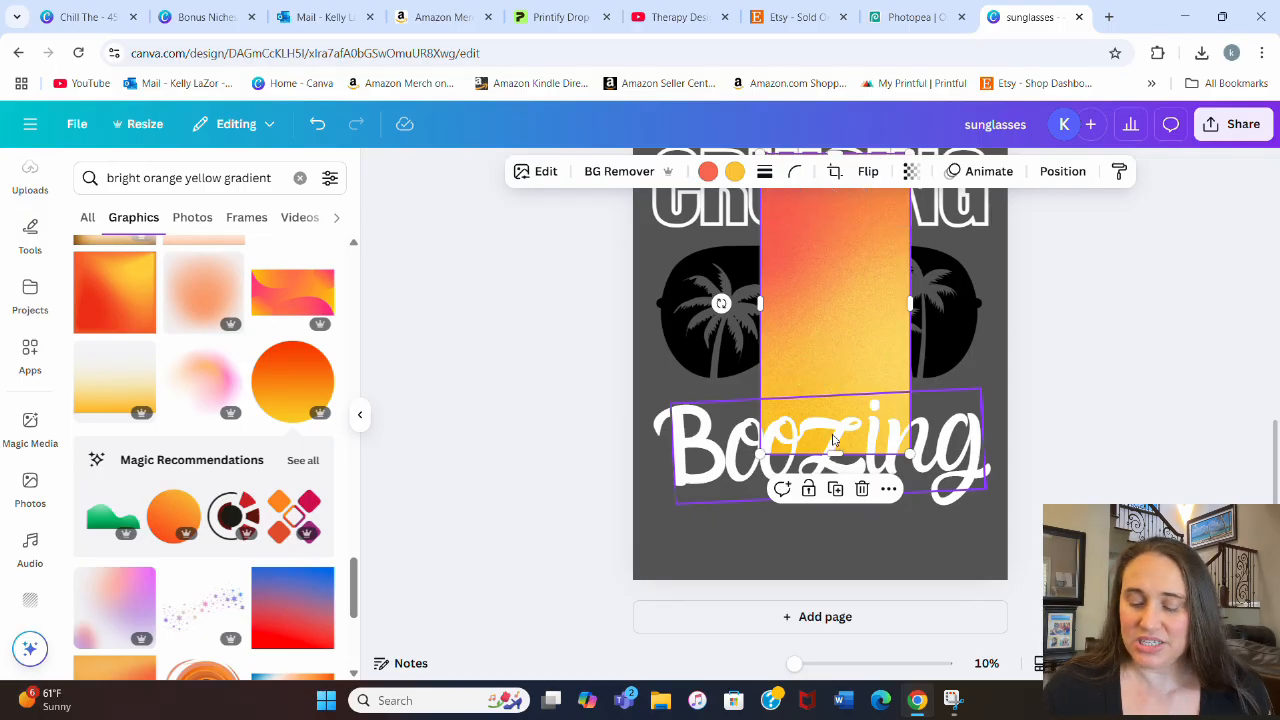
Step: Enlarge the gradient photo on page 2 and position it to cover the text and sunglasses
scroll(822, 437, up, 2)
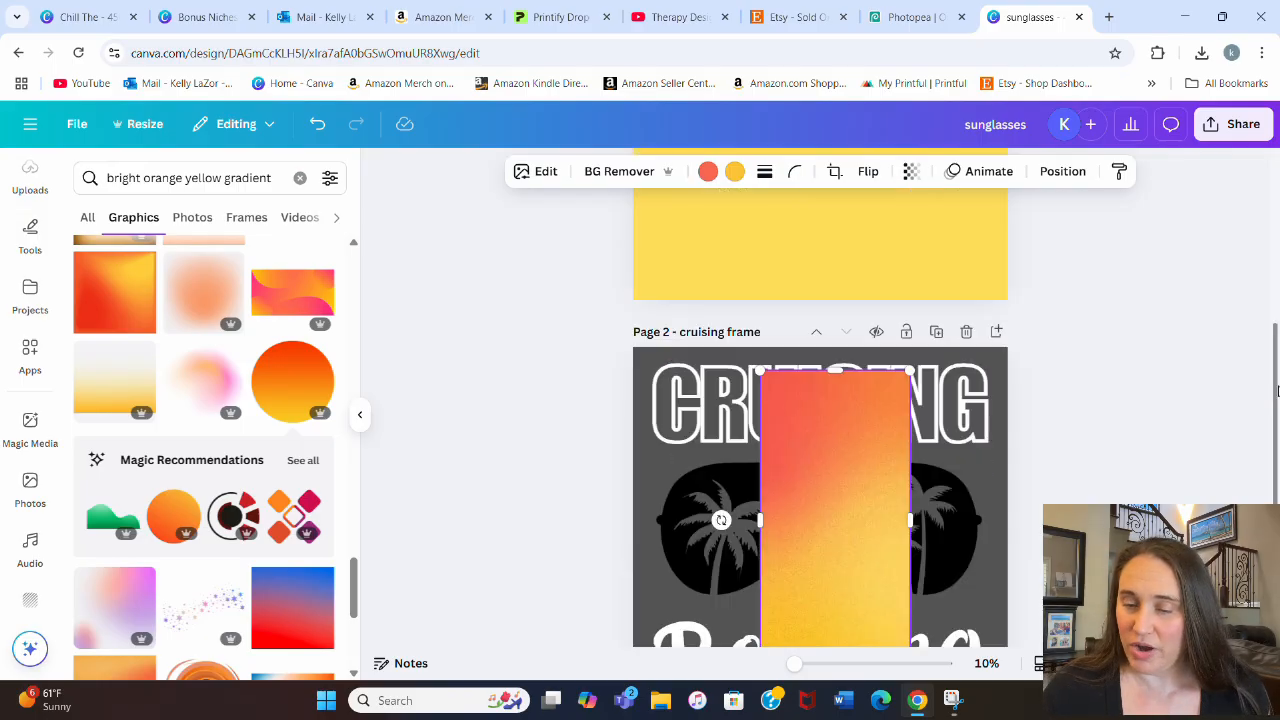
scroll(925, 478, down, 1)
drag(897, 473, 1135, 688)
scroll(790, 435, down, 2)
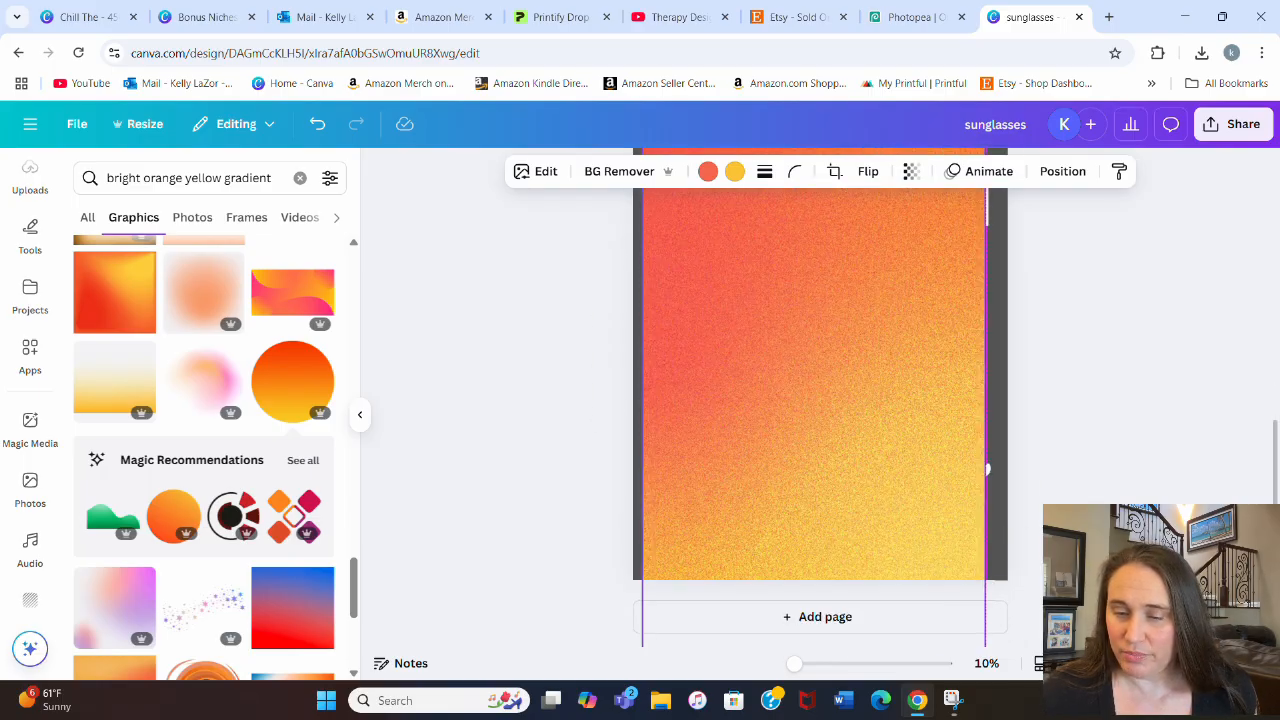
scroll(1074, 289, down, 2)
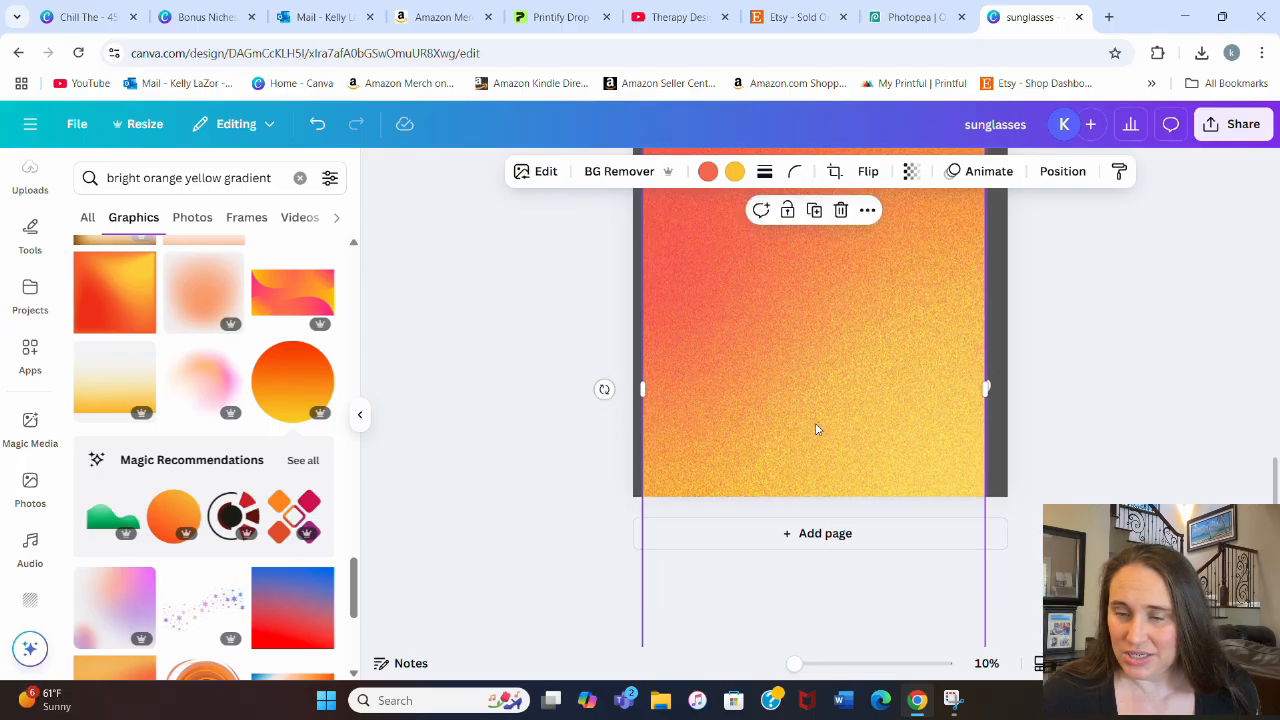
scroll(912, 381, up, 3)
drag(985, 213, 1030, 186)
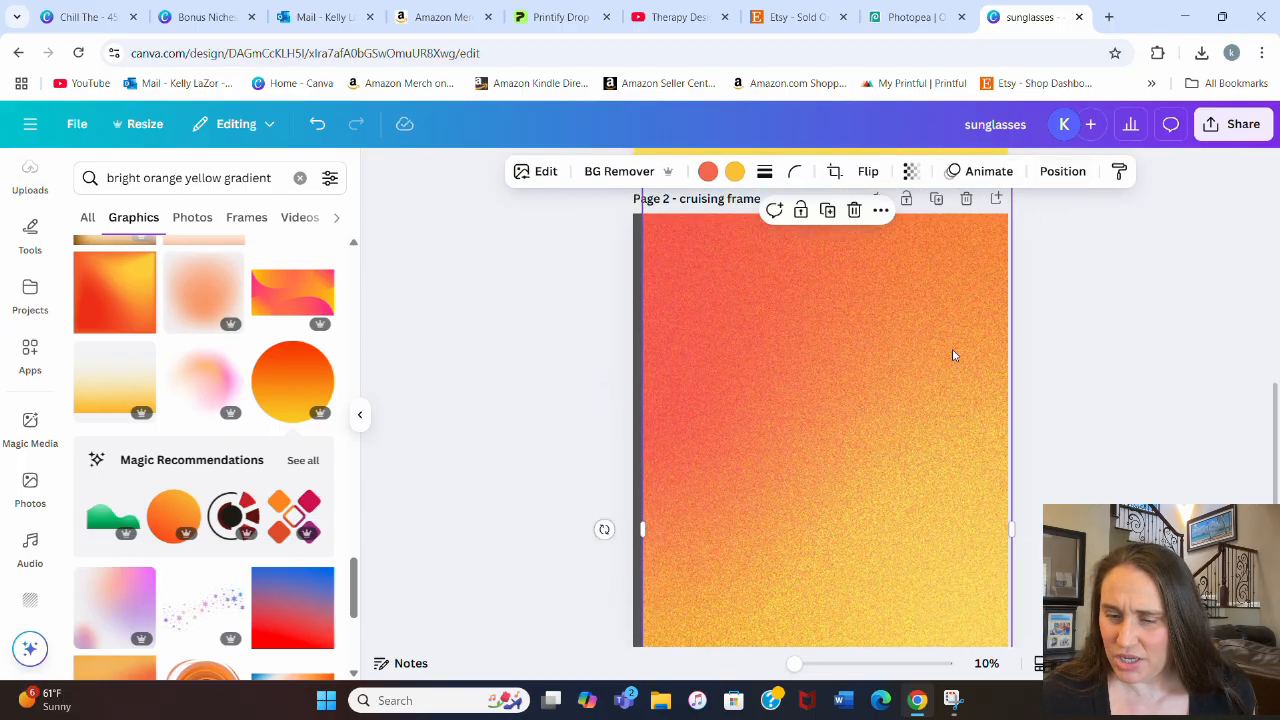
scroll(951, 364, down, 2)
click(1054, 380)
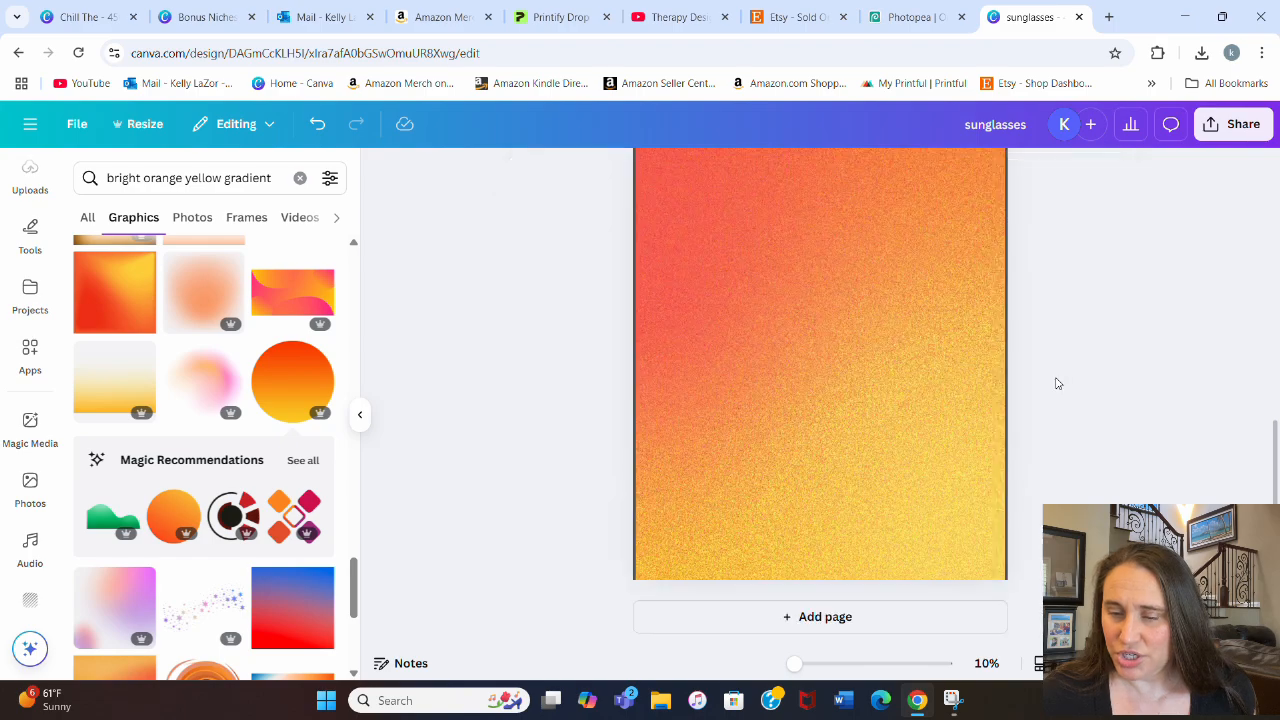
scroll(907, 397, up, 1)
scroll(907, 397, up, 1)
Step: Reduce the gradient photo's transparency value to 80 and shift the photo slightly upward over the text and sunglasses
click(891, 398)
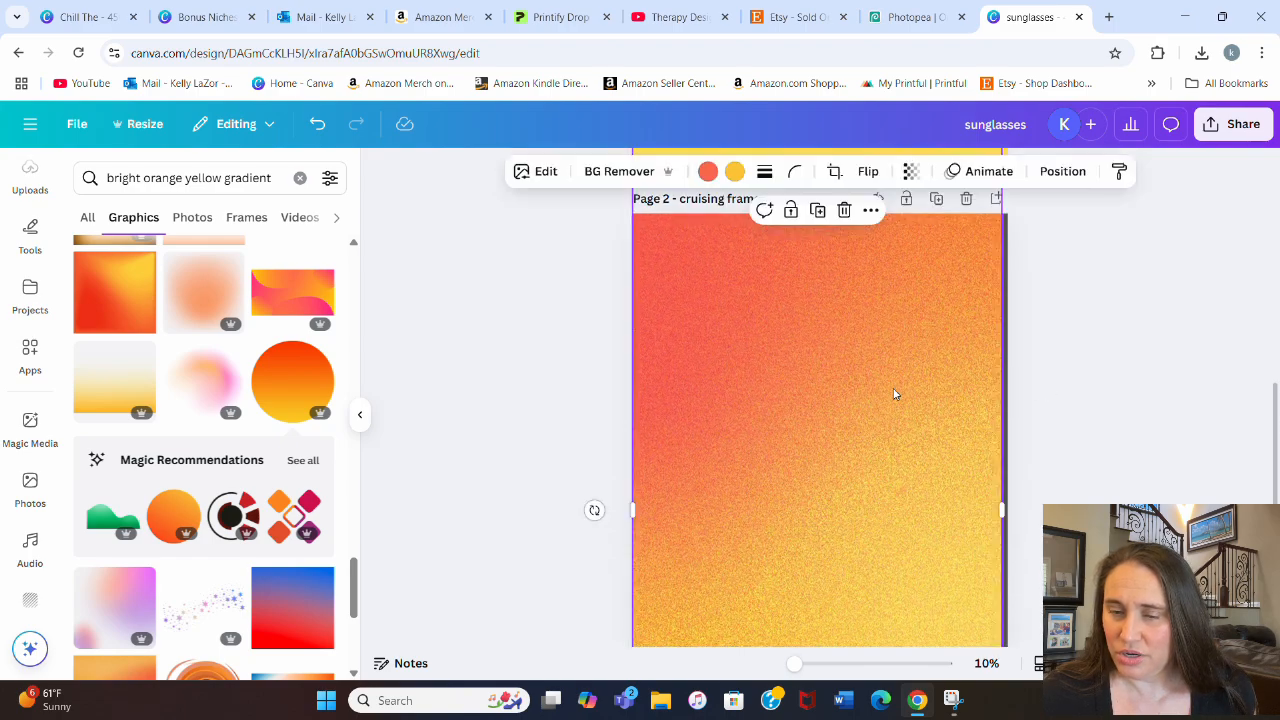
click(910, 175)
drag(955, 240, 927, 247)
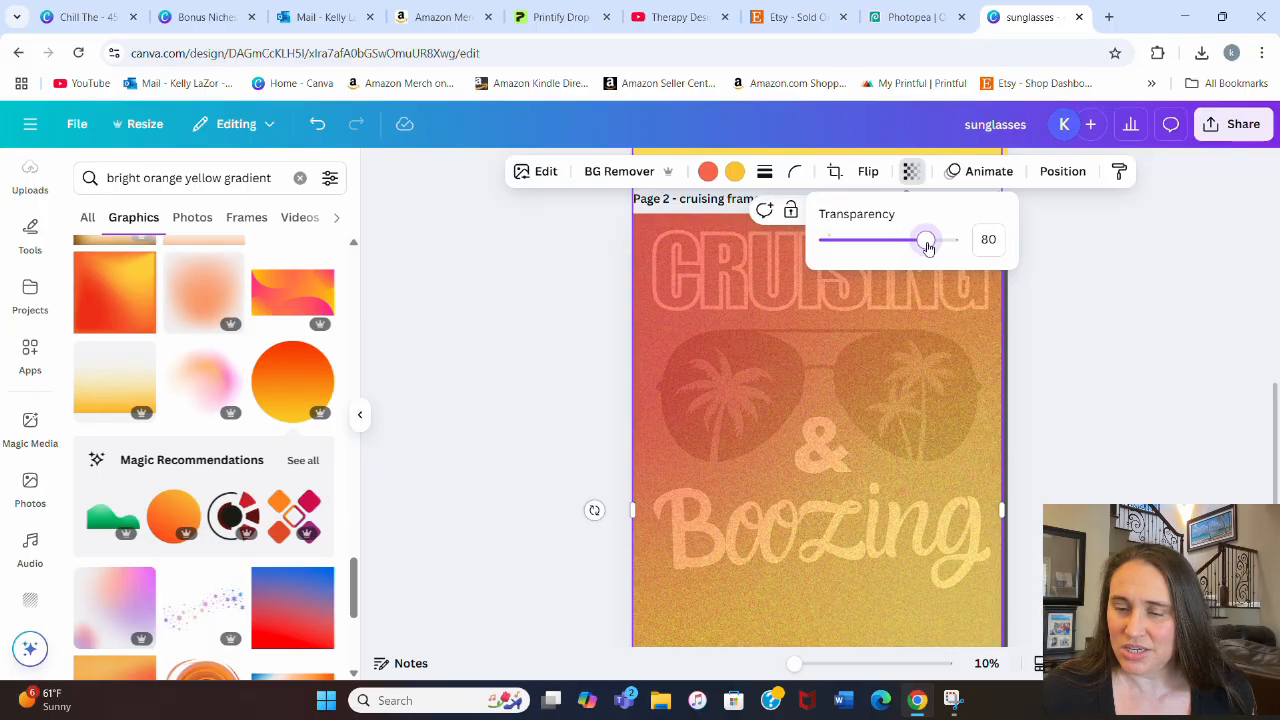
scroll(1140, 480, down, 2)
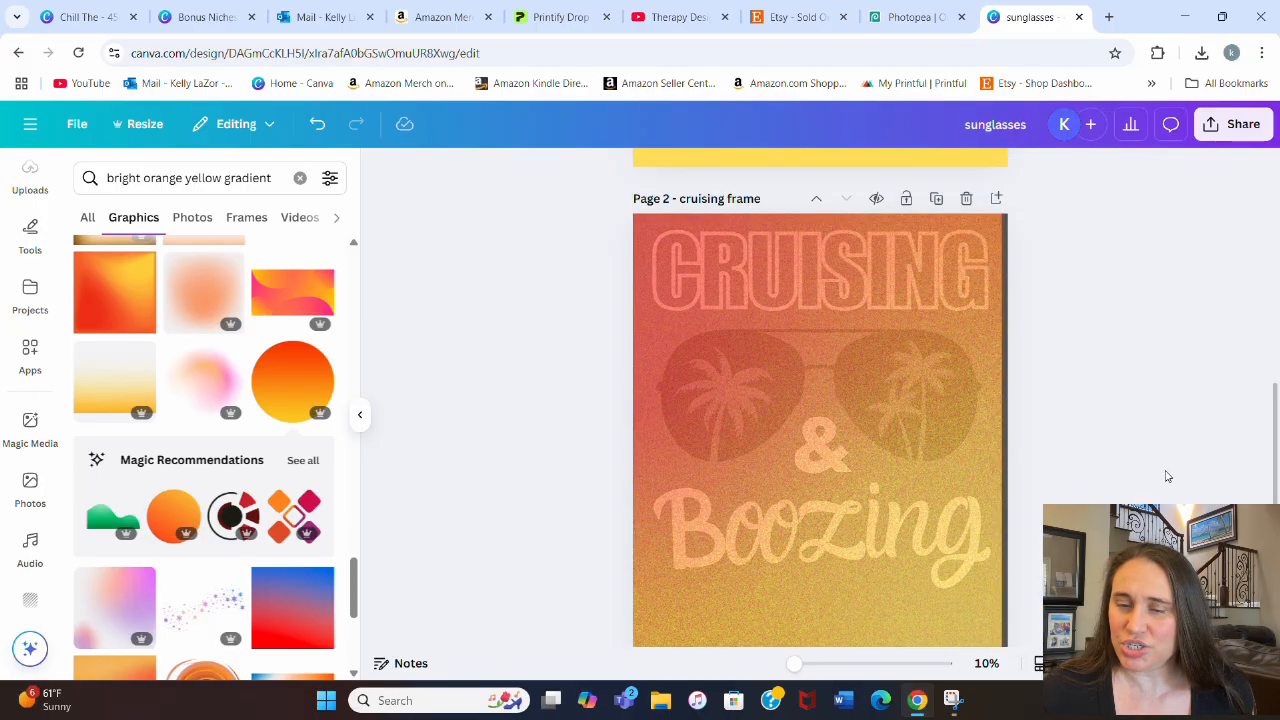
mouse_move(921, 496)
mouse_down()
mouse_move(909, 506)
mouse_move(900, 486)
mouse_up()
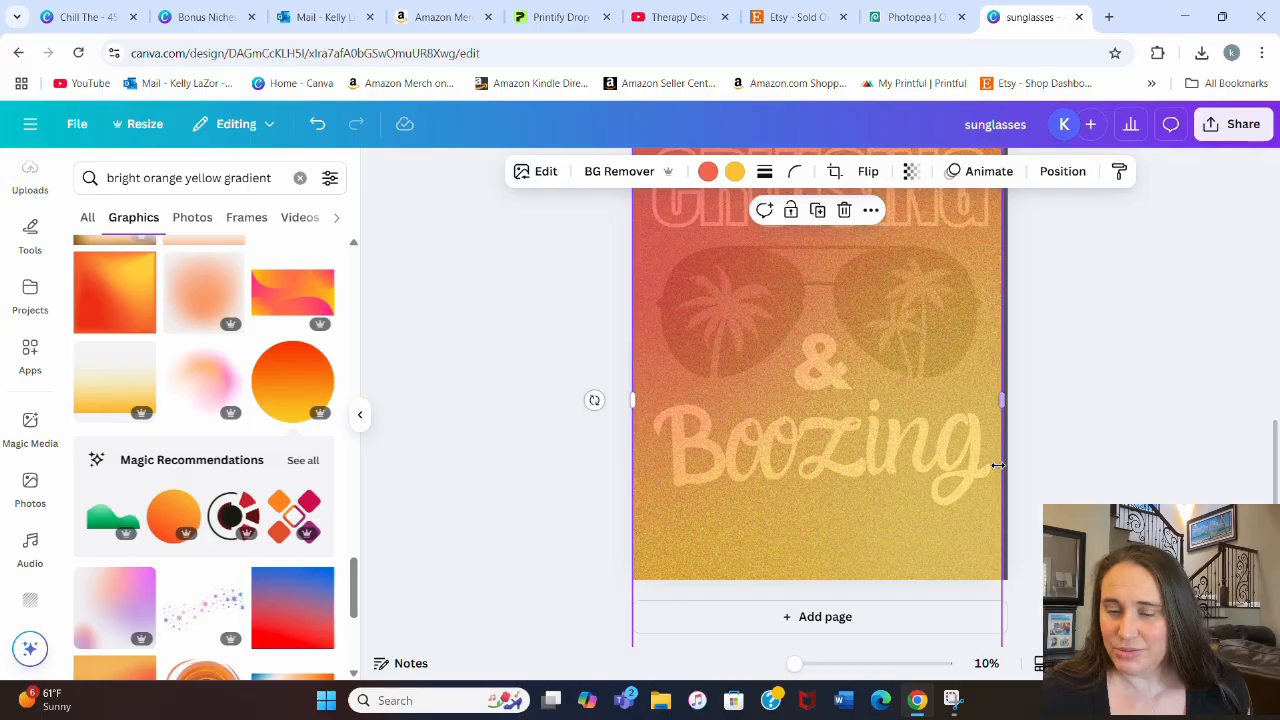
scroll(864, 405, up, 3)
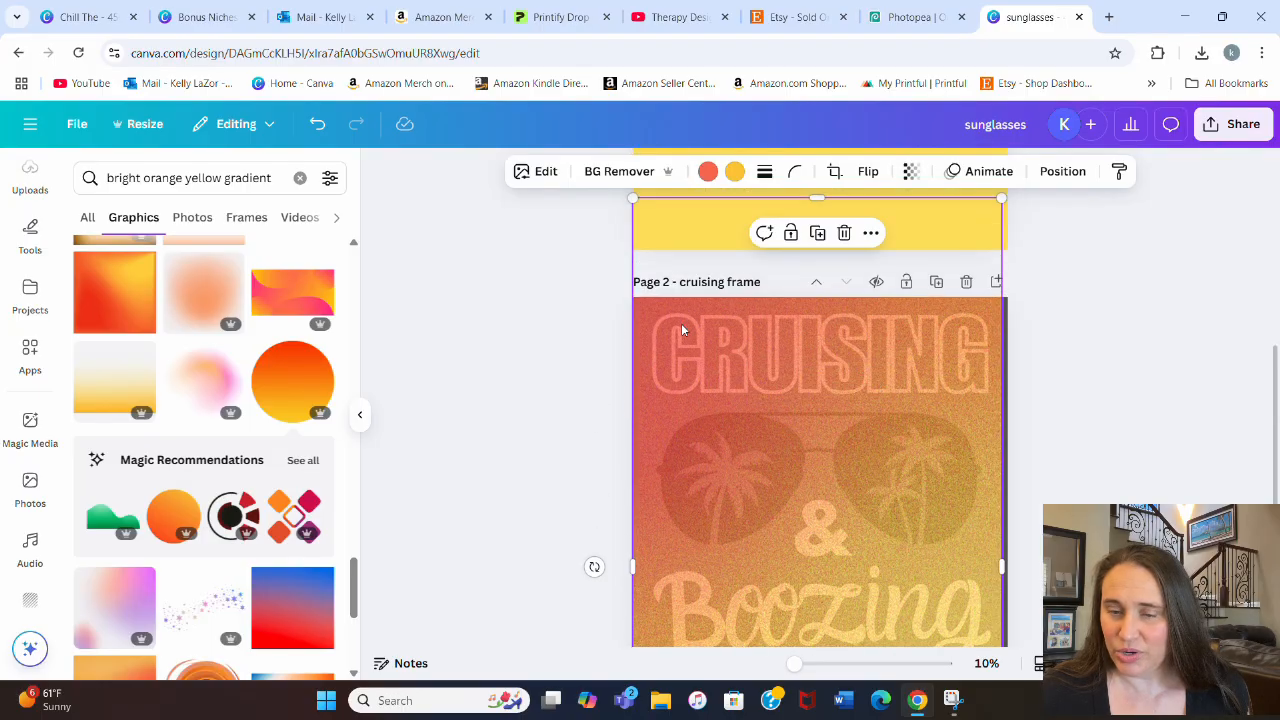
scroll(917, 354, down, 2)
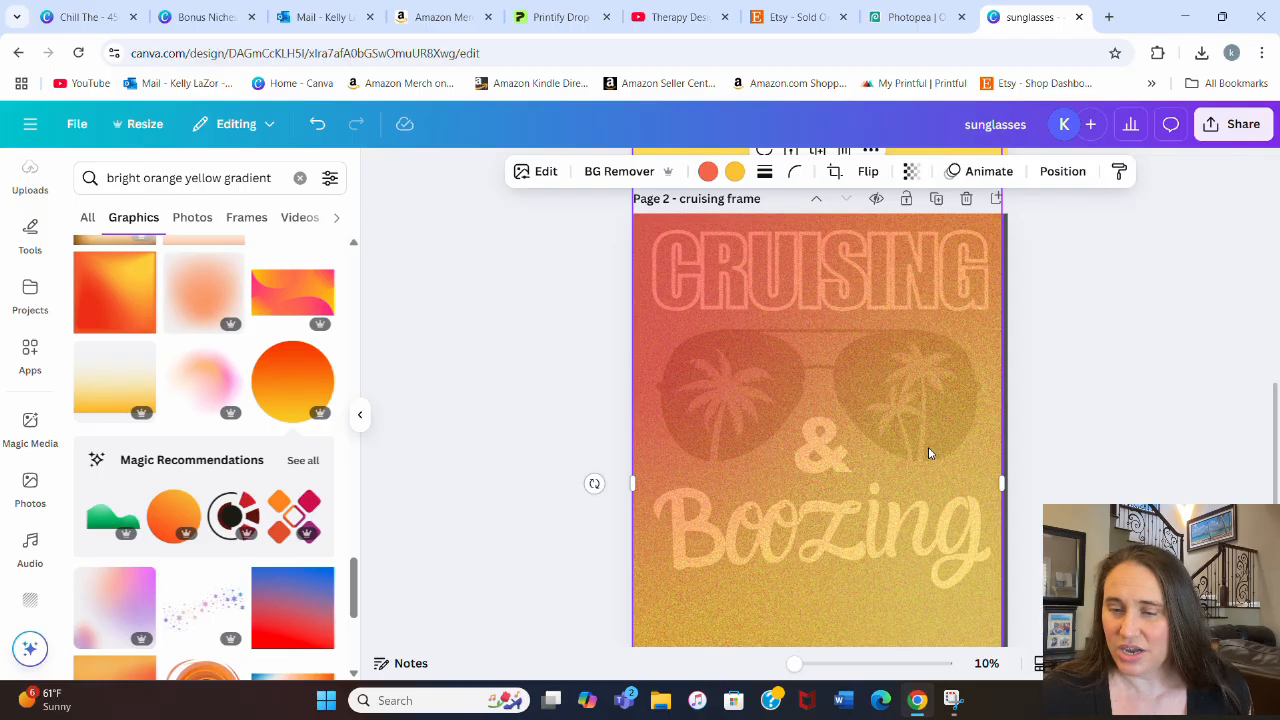
Step: Make the gradient photo on page 2 fully opaque again
click(910, 172)
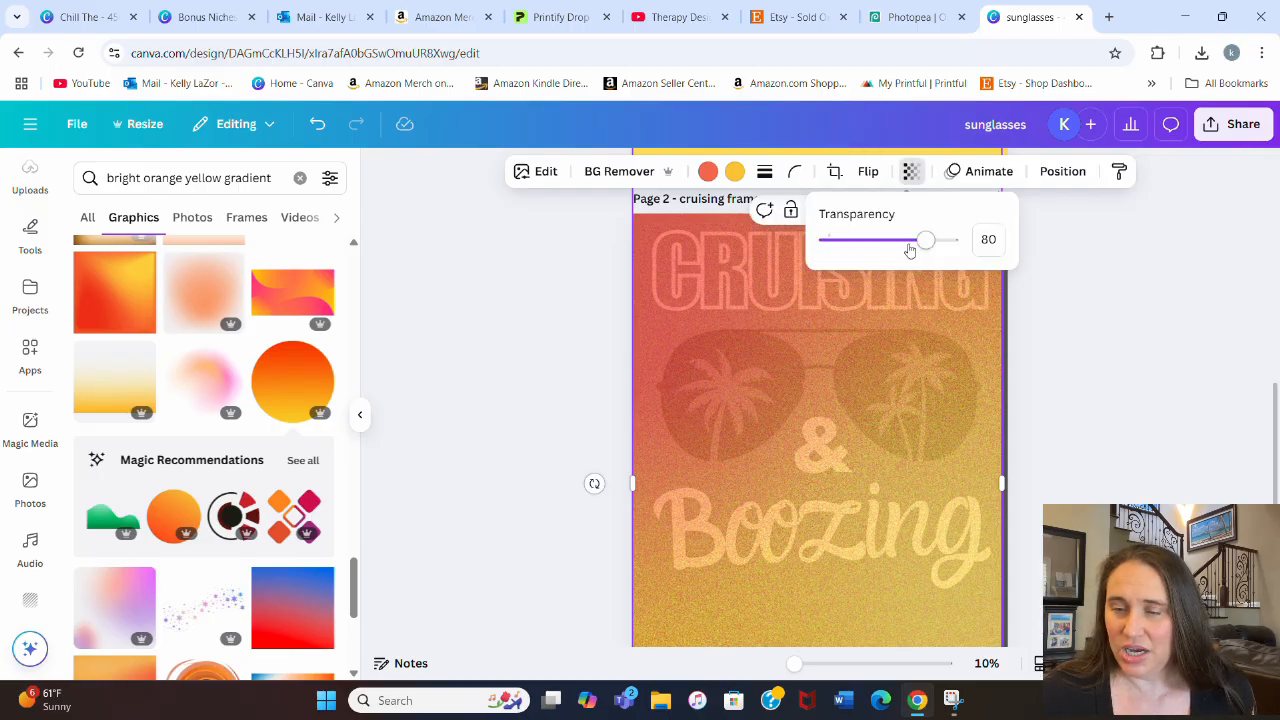
drag(926, 250, 967, 248)
click(1131, 317)
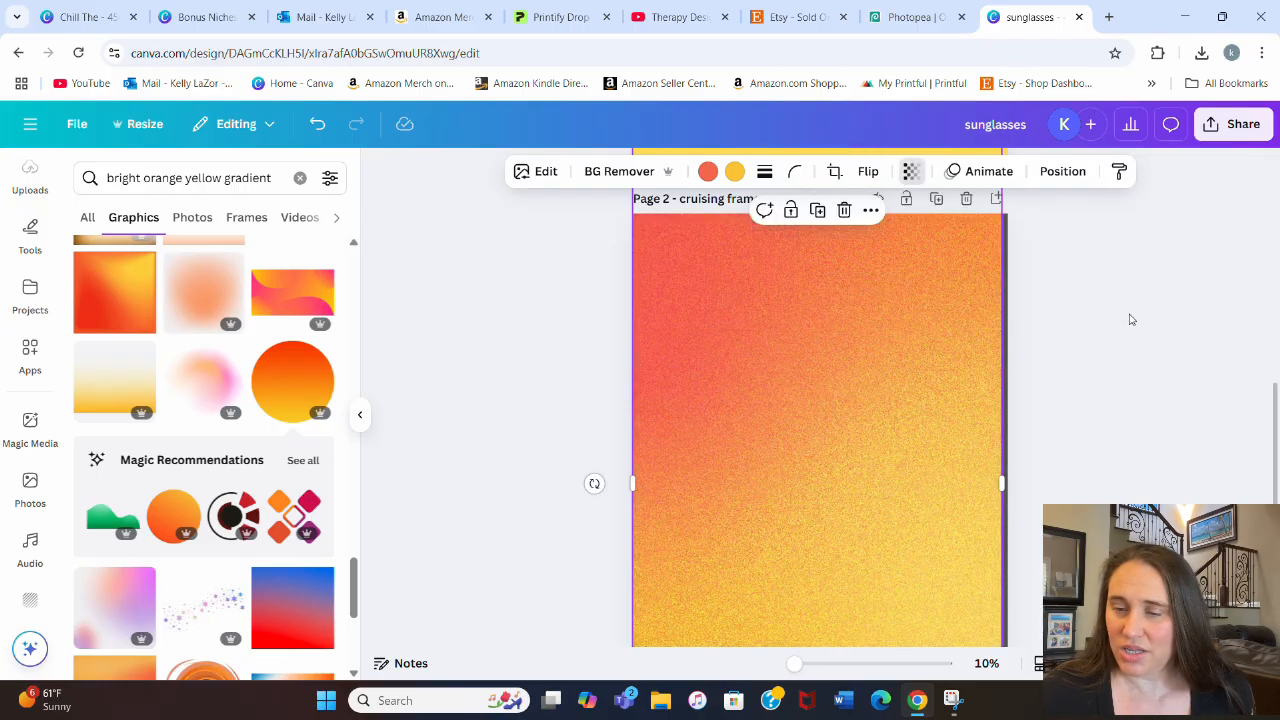
click(1131, 317)
Step: Adjust the gradient photo's contrast to 22, vibrance to 63 and saturation to 33
click(898, 390)
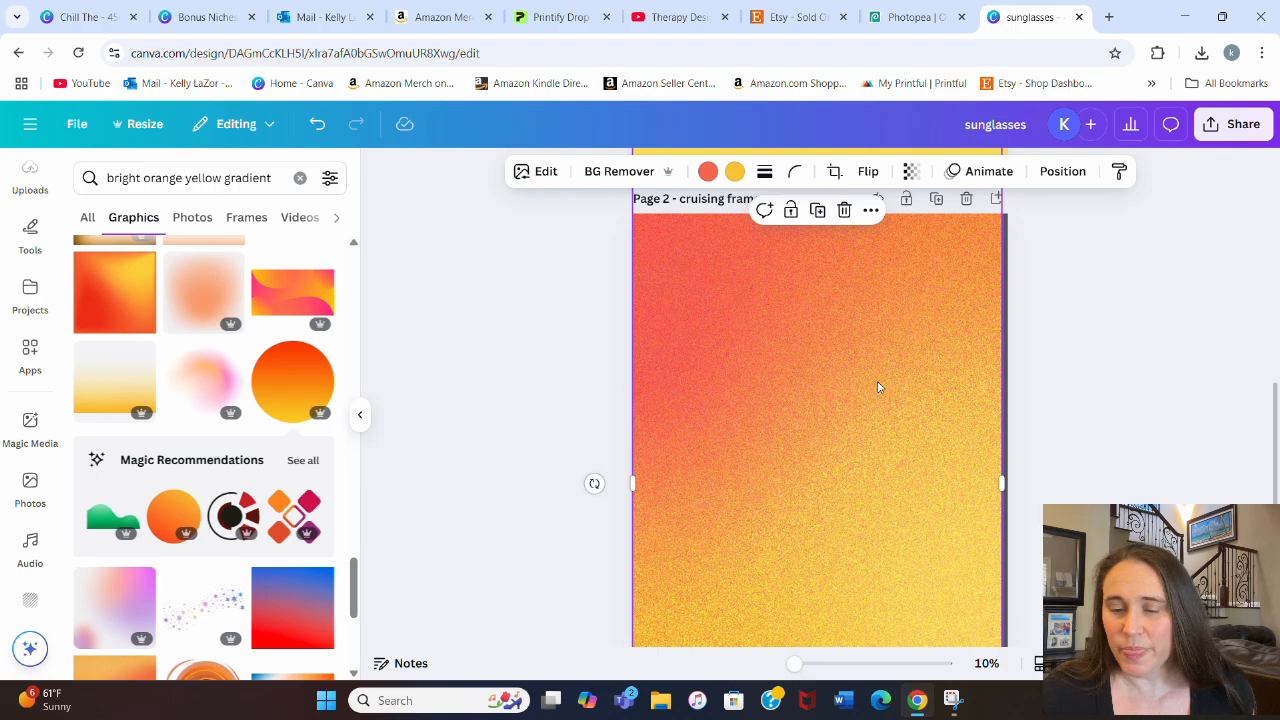
click(545, 172)
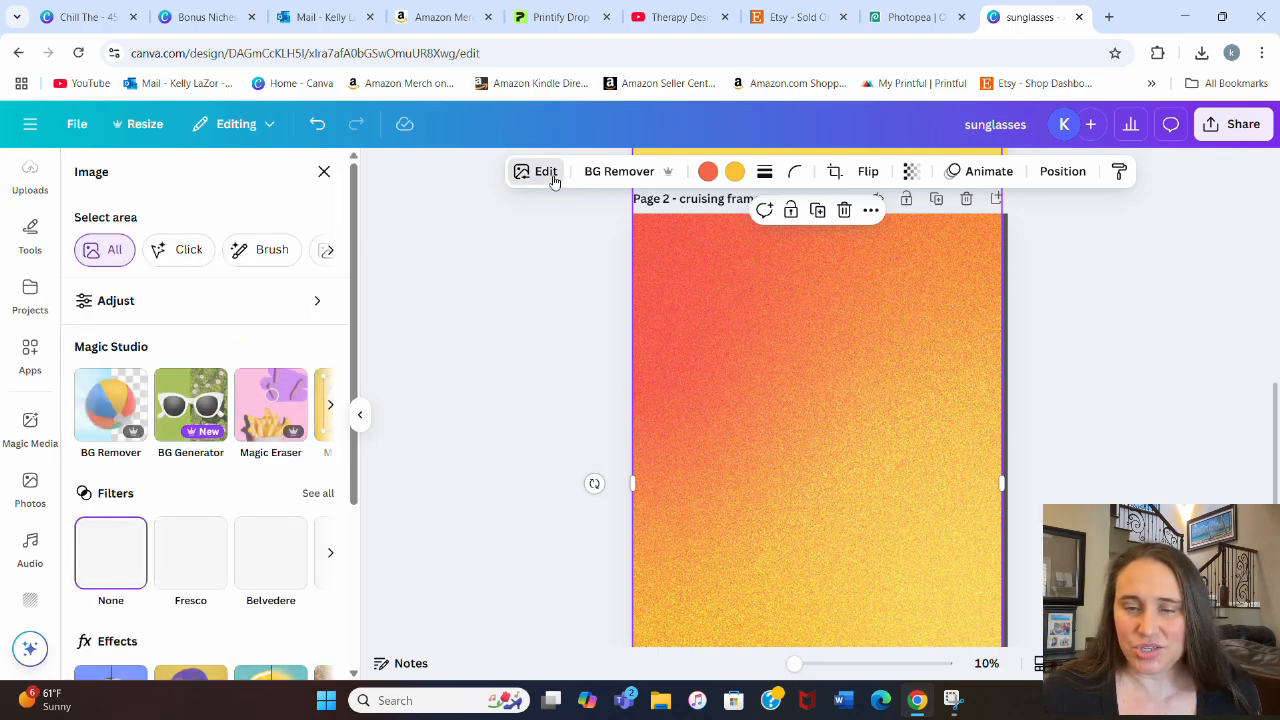
click(322, 308)
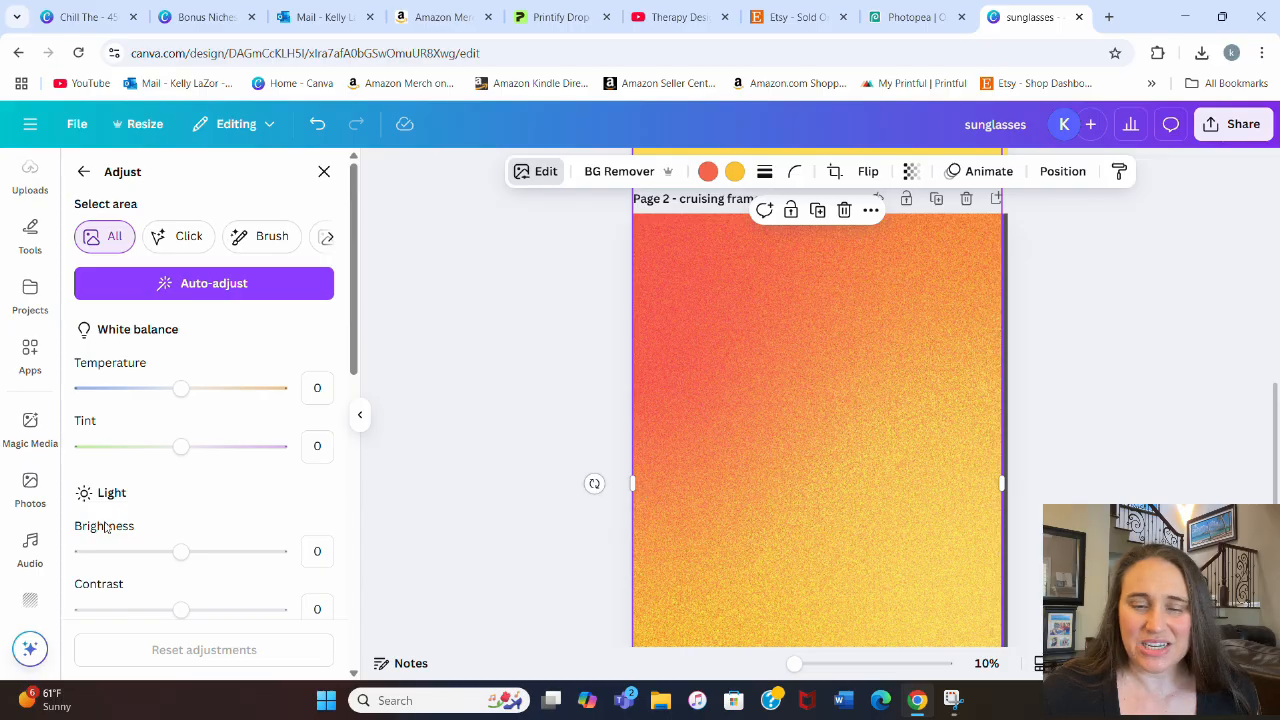
scroll(150, 497, down, 5)
drag(193, 372, 202, 369)
scroll(166, 437, down, 3)
drag(210, 537, 215, 508)
scroll(197, 513, down, 2)
scroll(208, 470, down, 3)
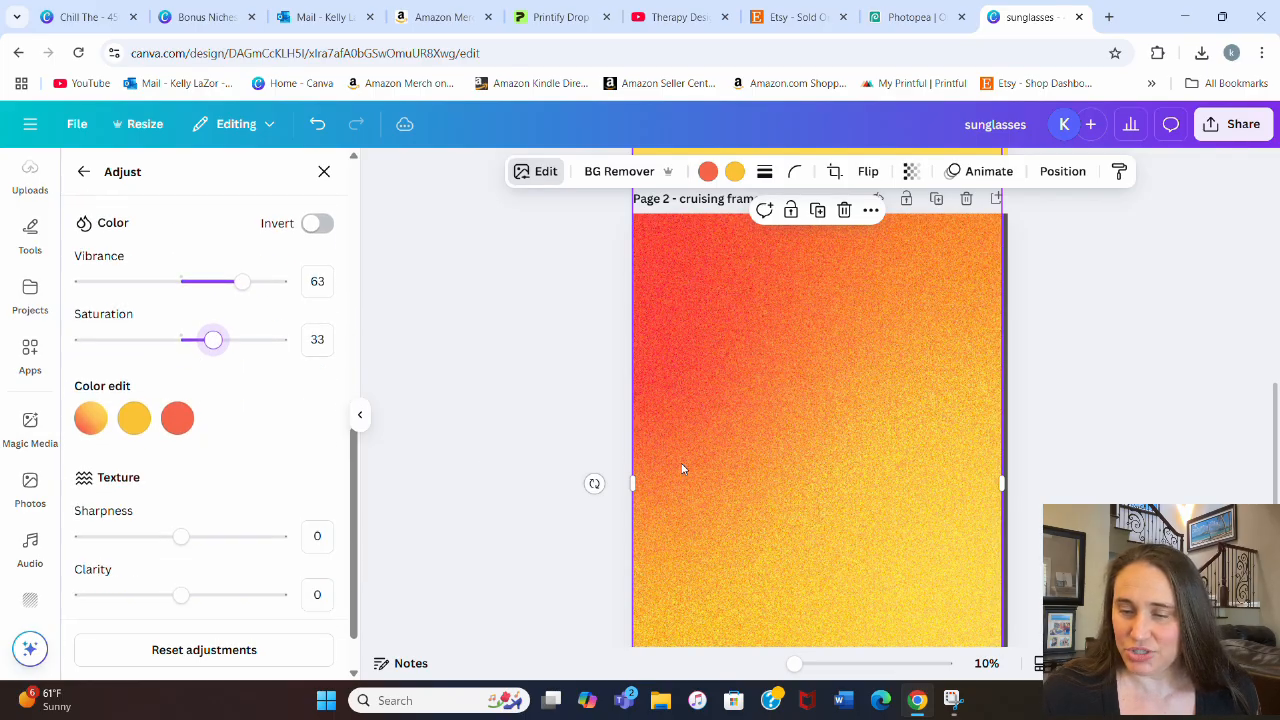
Step: Set both the sharpness and the clarity of the gradient photo to -100
scroll(224, 498, down, 1)
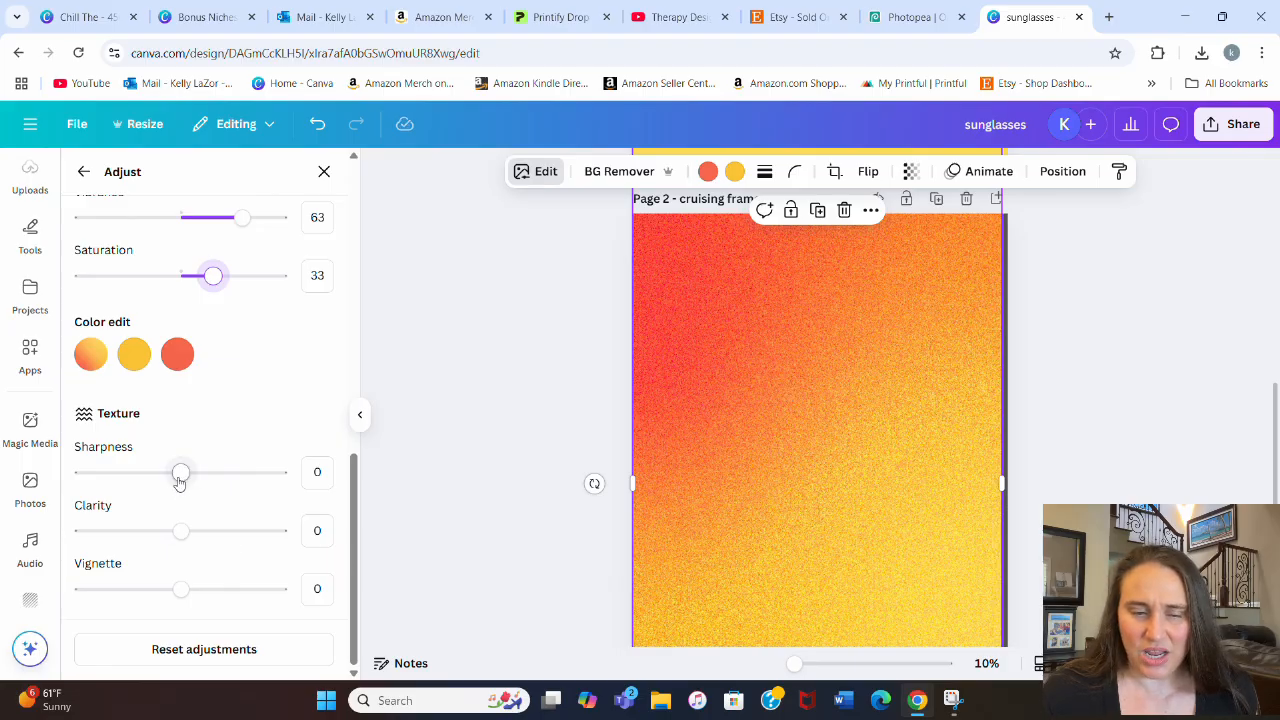
drag(178, 477, 80, 476)
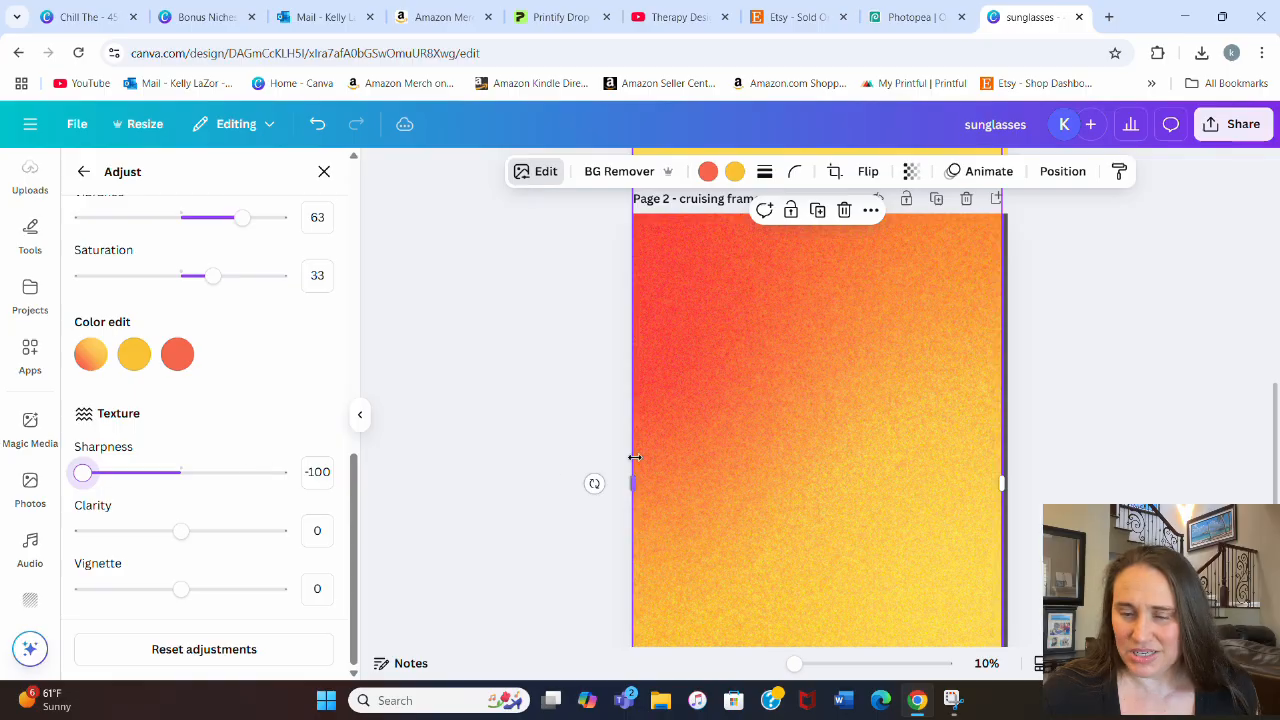
scroll(636, 457, down, 1)
drag(181, 531, 45, 522)
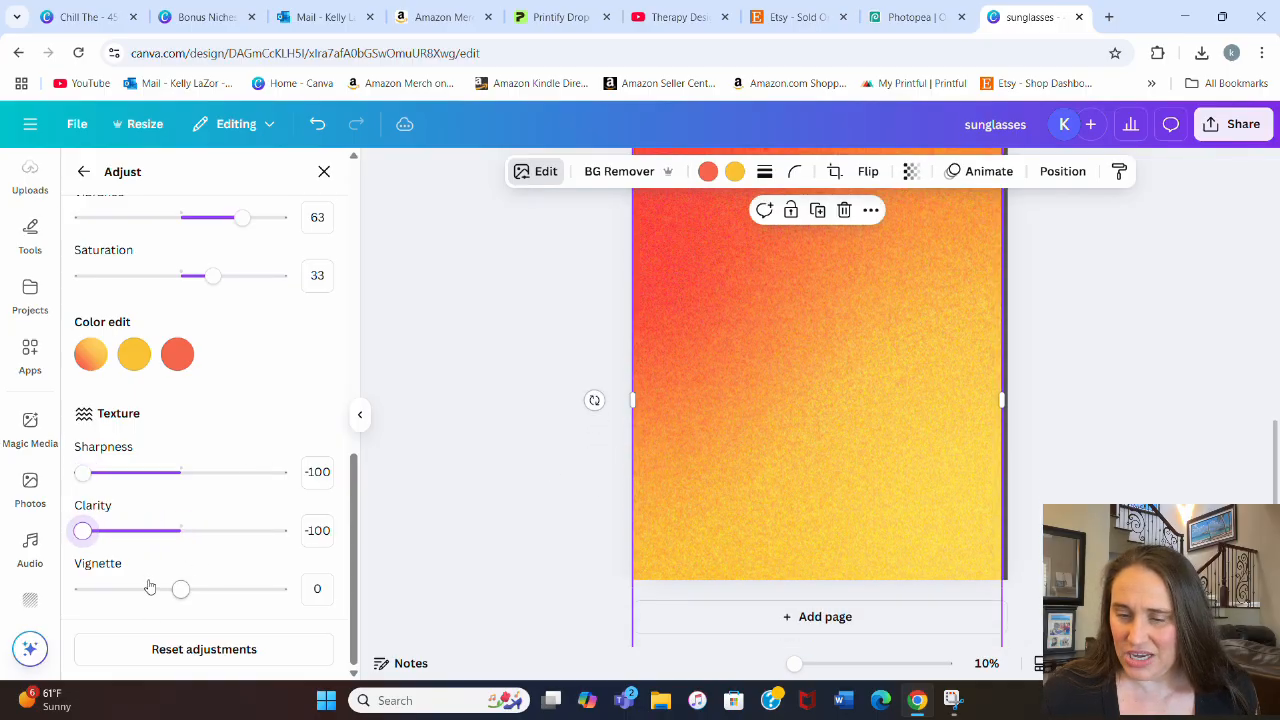
Step: Check the softened gradient across page 2, and set the photo's contrast to 24
scroll(777, 473, down, 1)
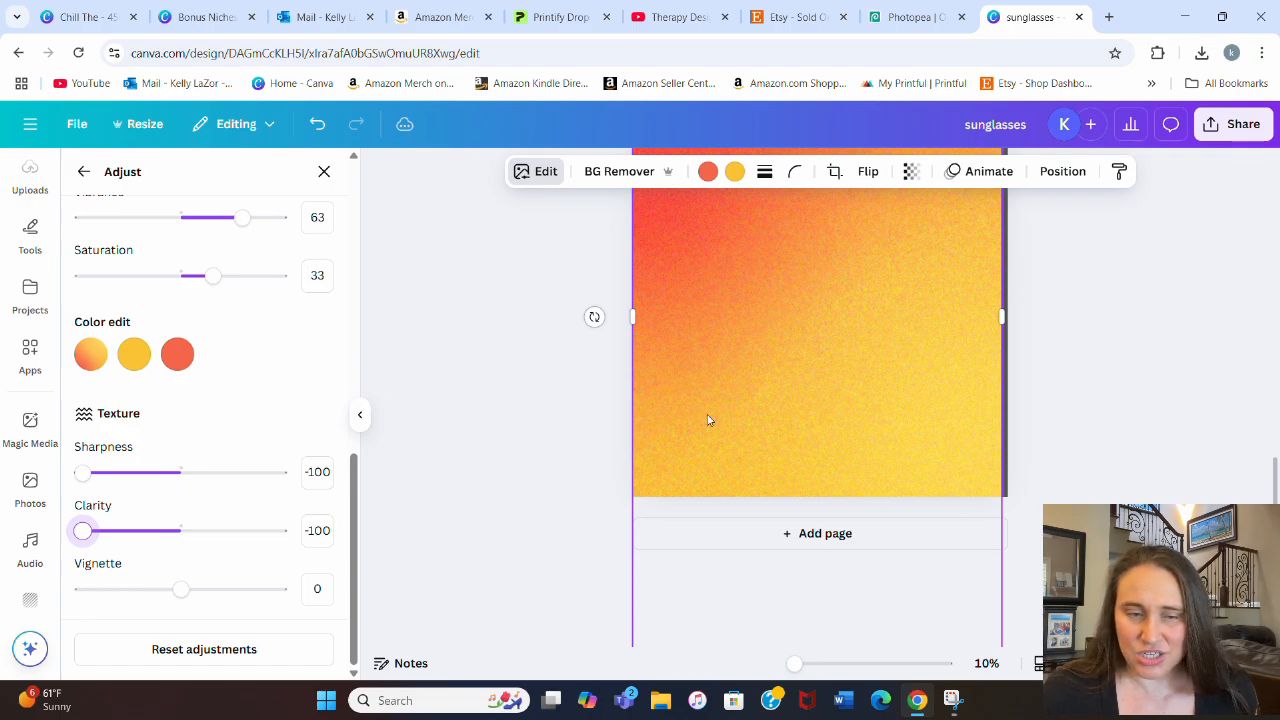
scroll(740, 400, up, 1)
scroll(900, 410, down, 4)
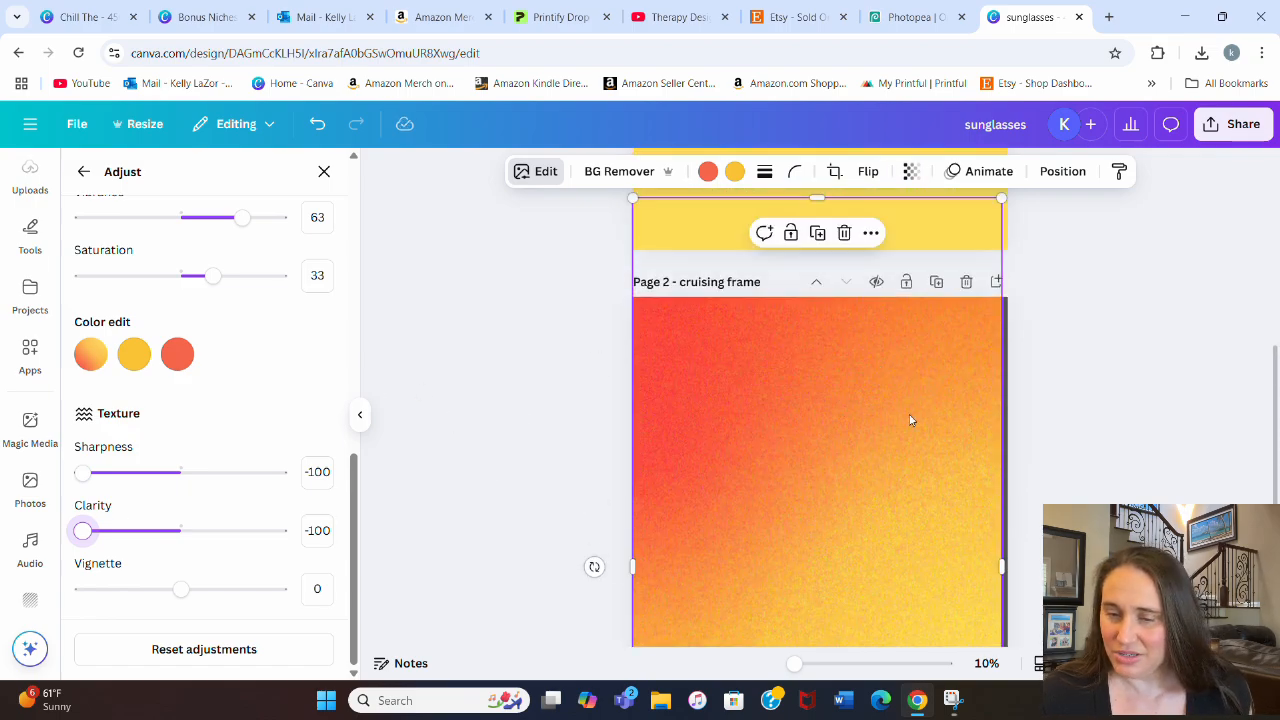
scroll(738, 376, down, 1)
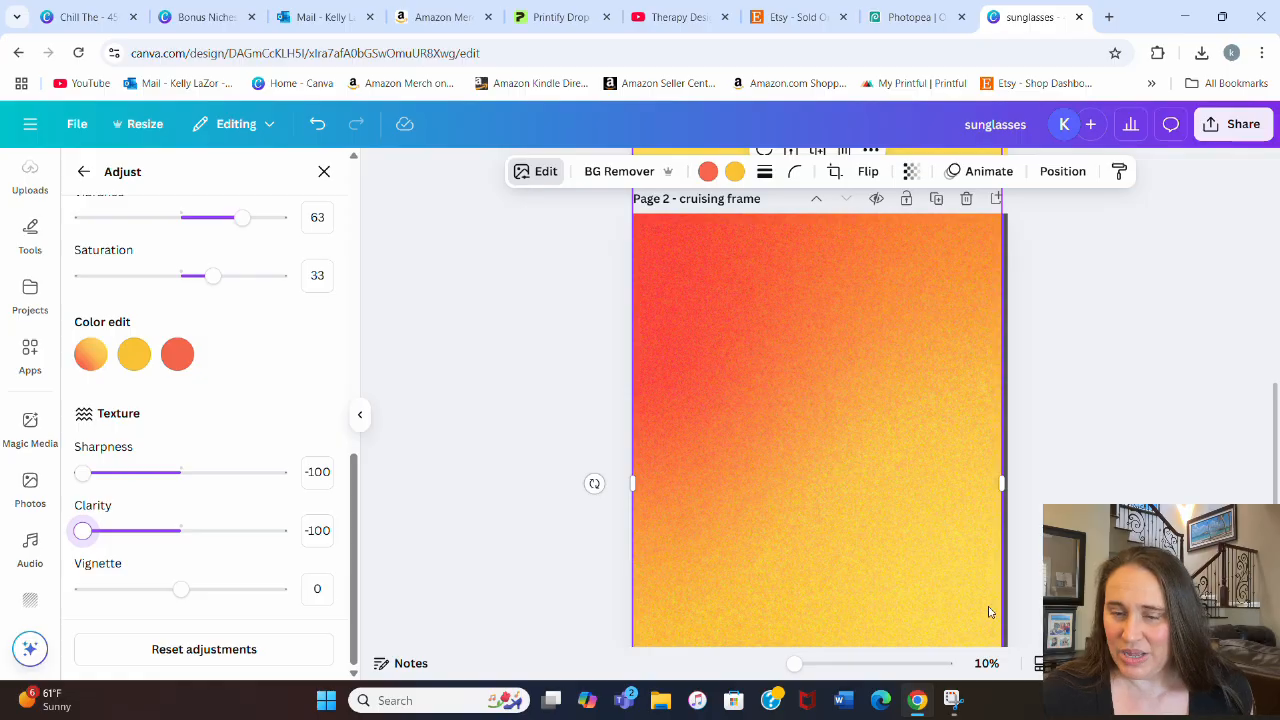
scroll(897, 554, up, 2)
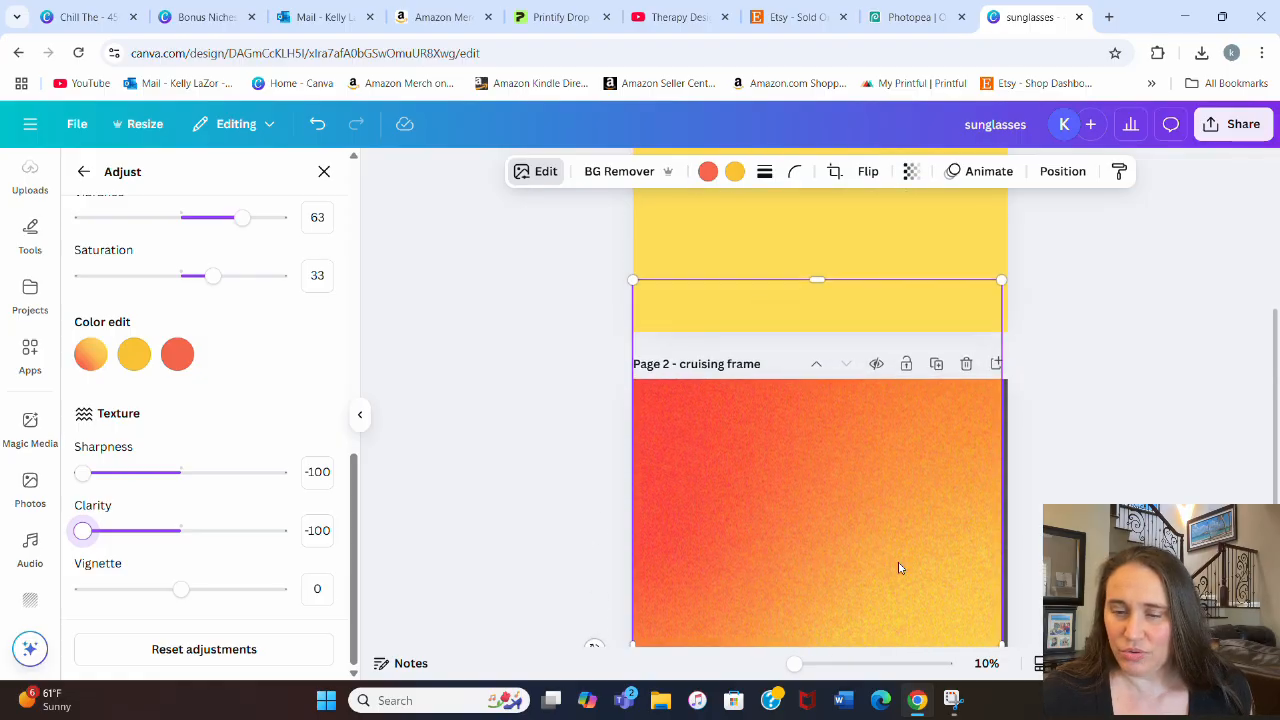
scroll(898, 568, down, 2)
scroll(757, 474, down, 1)
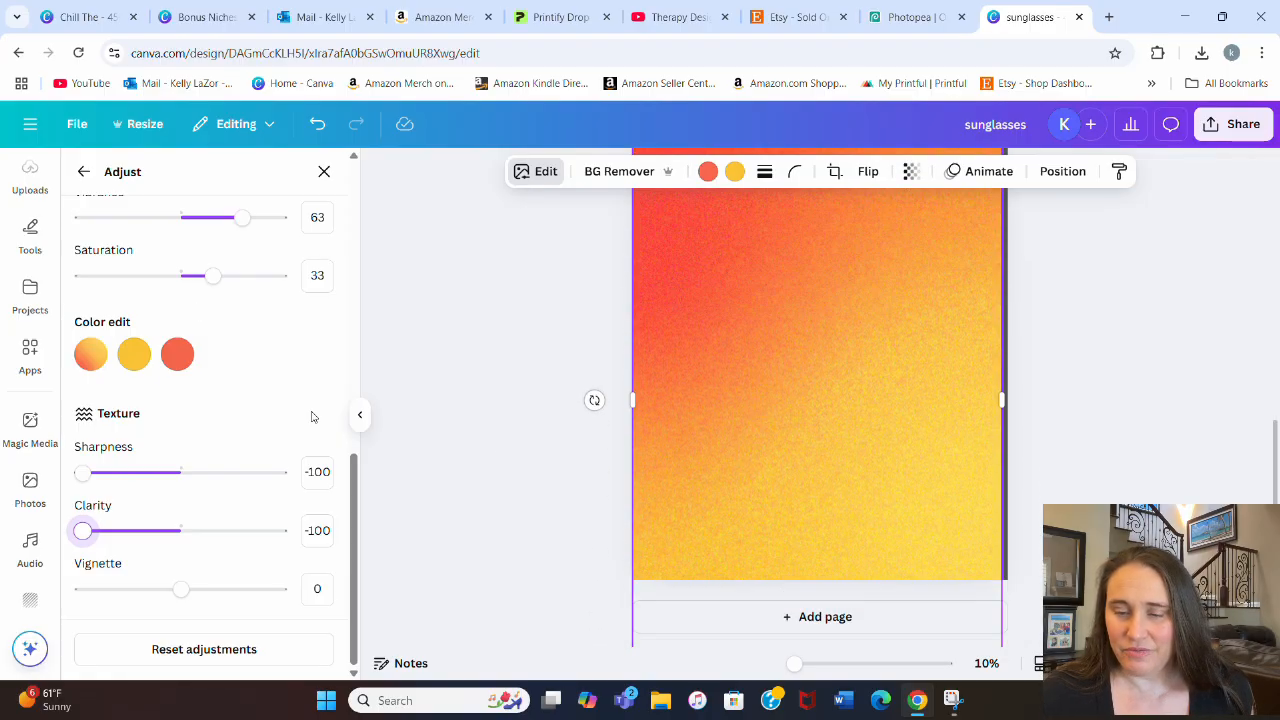
scroll(185, 370, up, 6)
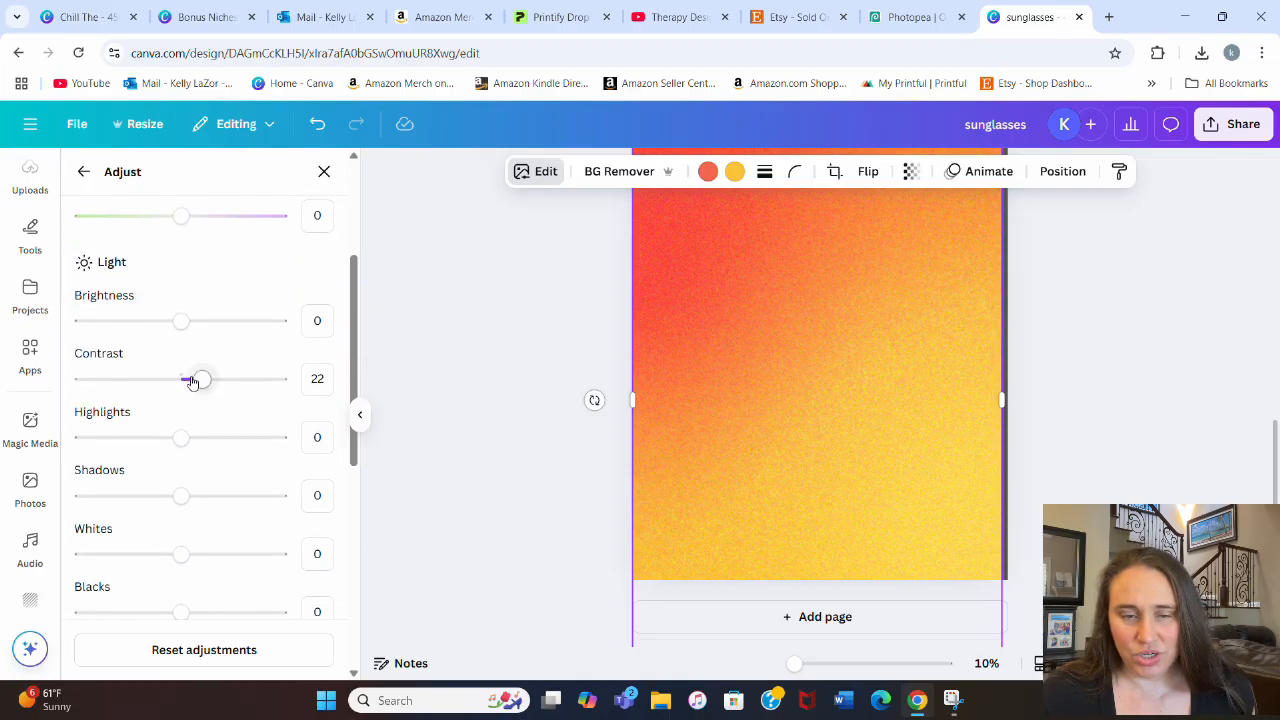
mouse_move(203, 385)
mouse_down()
mouse_move(224, 385)
mouse_move(205, 385)
mouse_up()
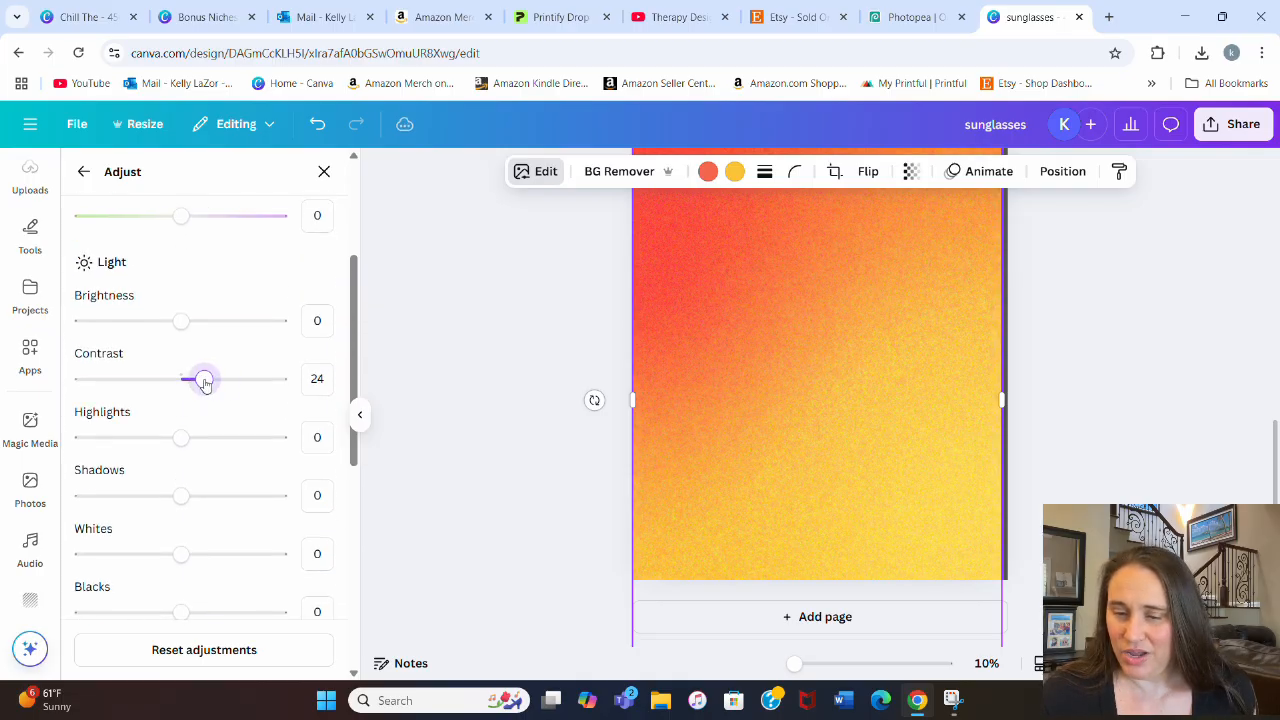
click(1086, 420)
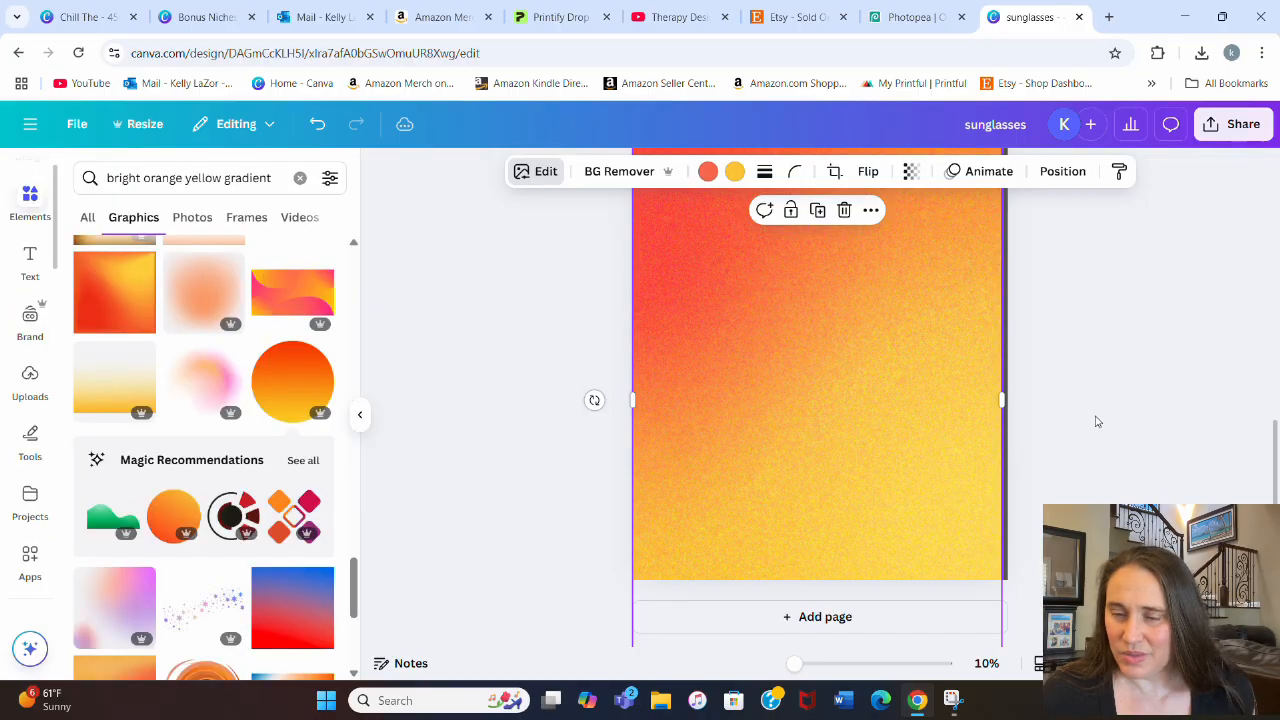
Step: Rename page 2 as "cruising mask"
scroll(1094, 421, up, 3)
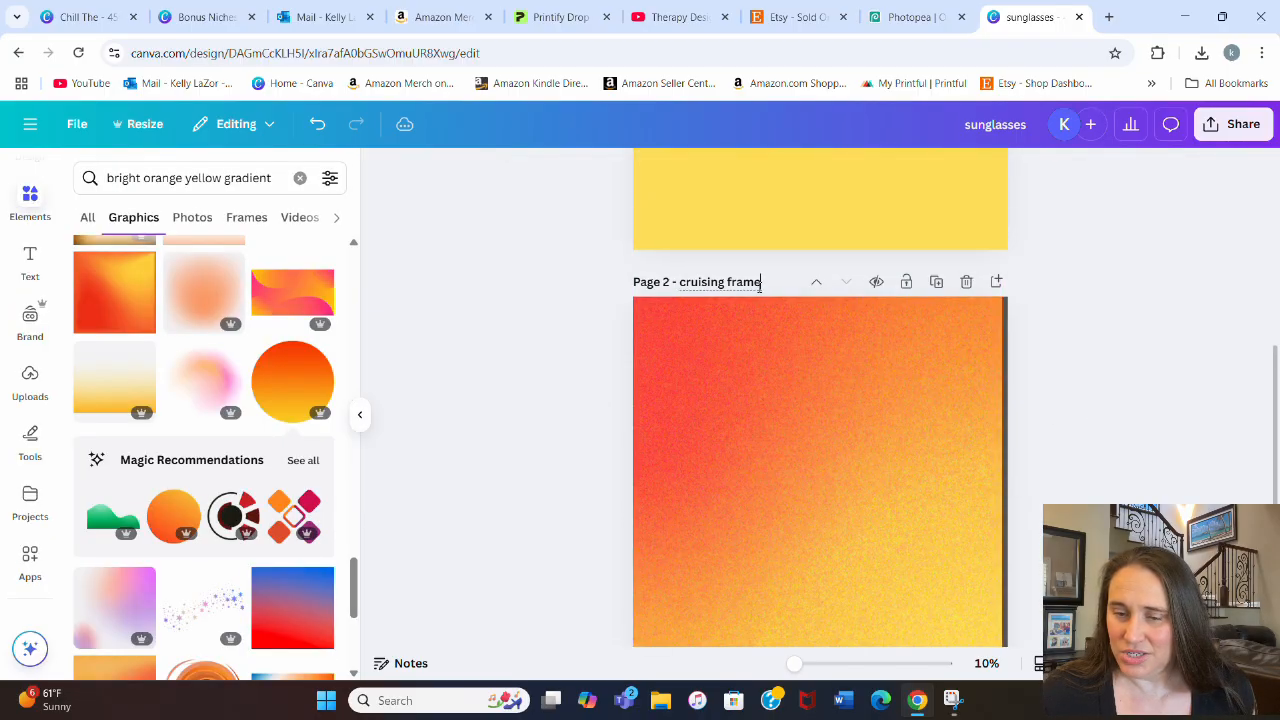
text(mask)
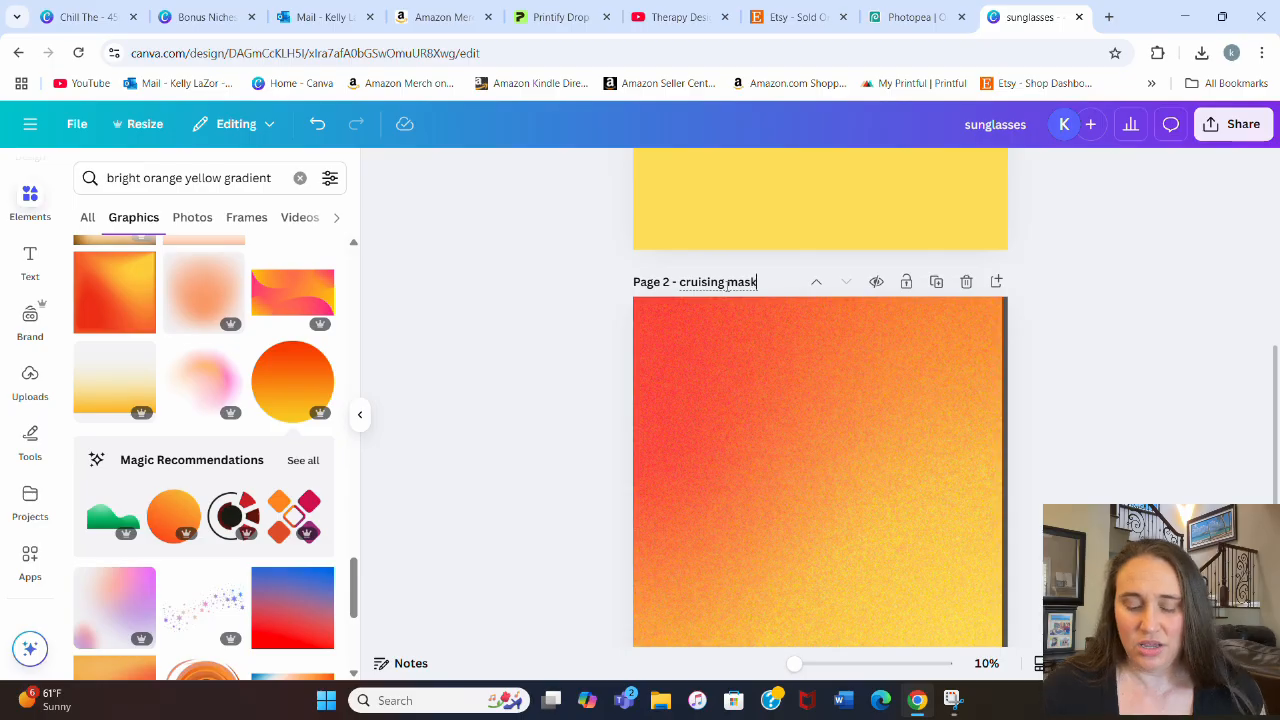
scroll(1130, 332, down, 2)
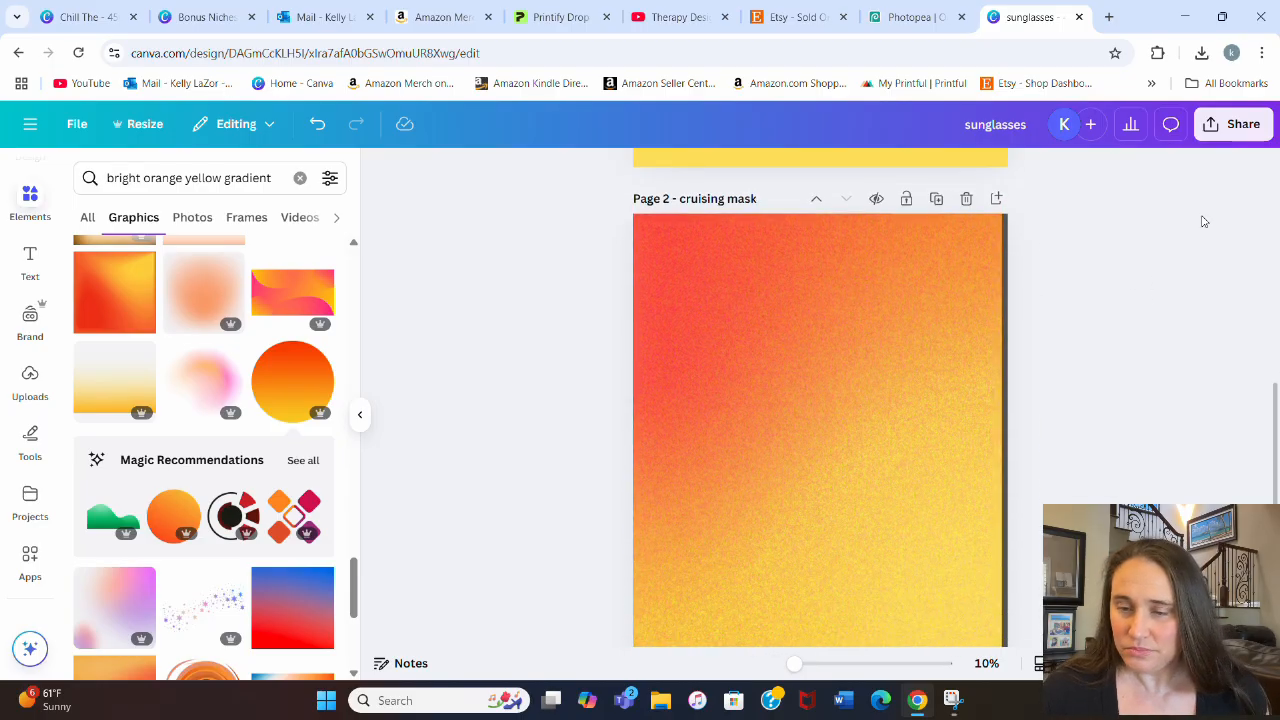
Step: Download only the current page, page 2 "cruising mask", as a PNG at 4,500 × 5,400 px
click(1260, 136)
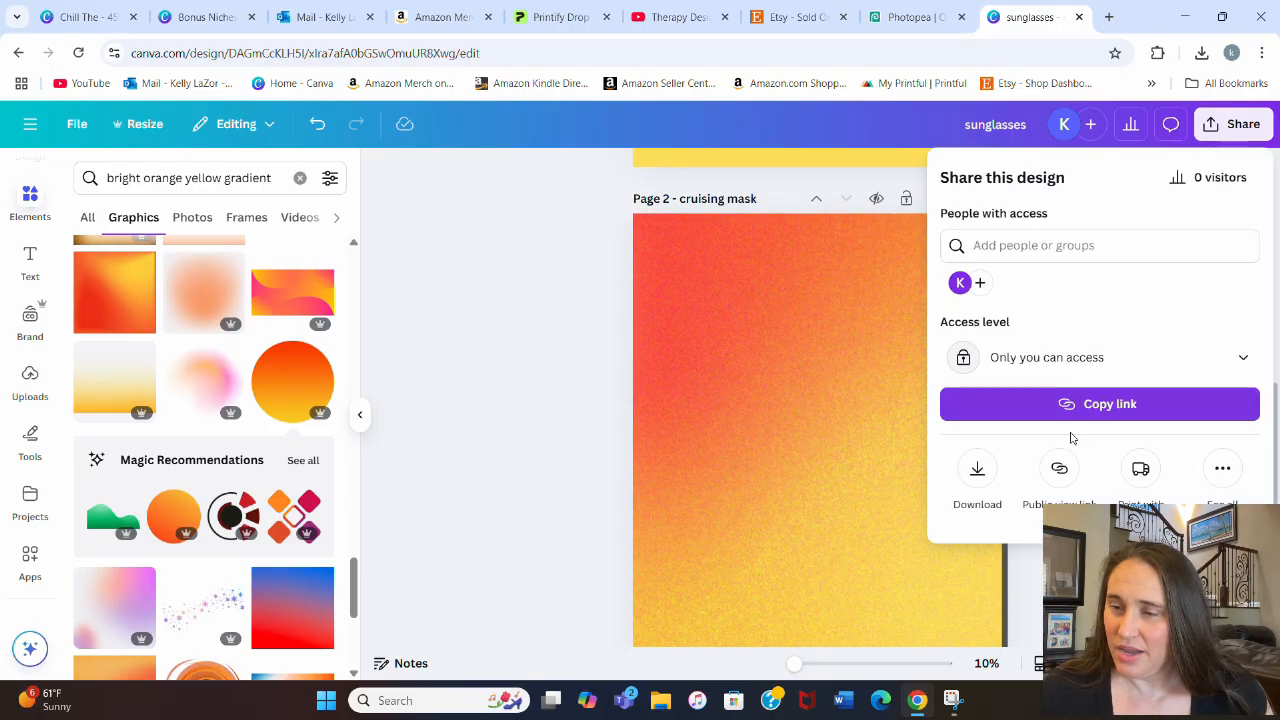
click(988, 472)
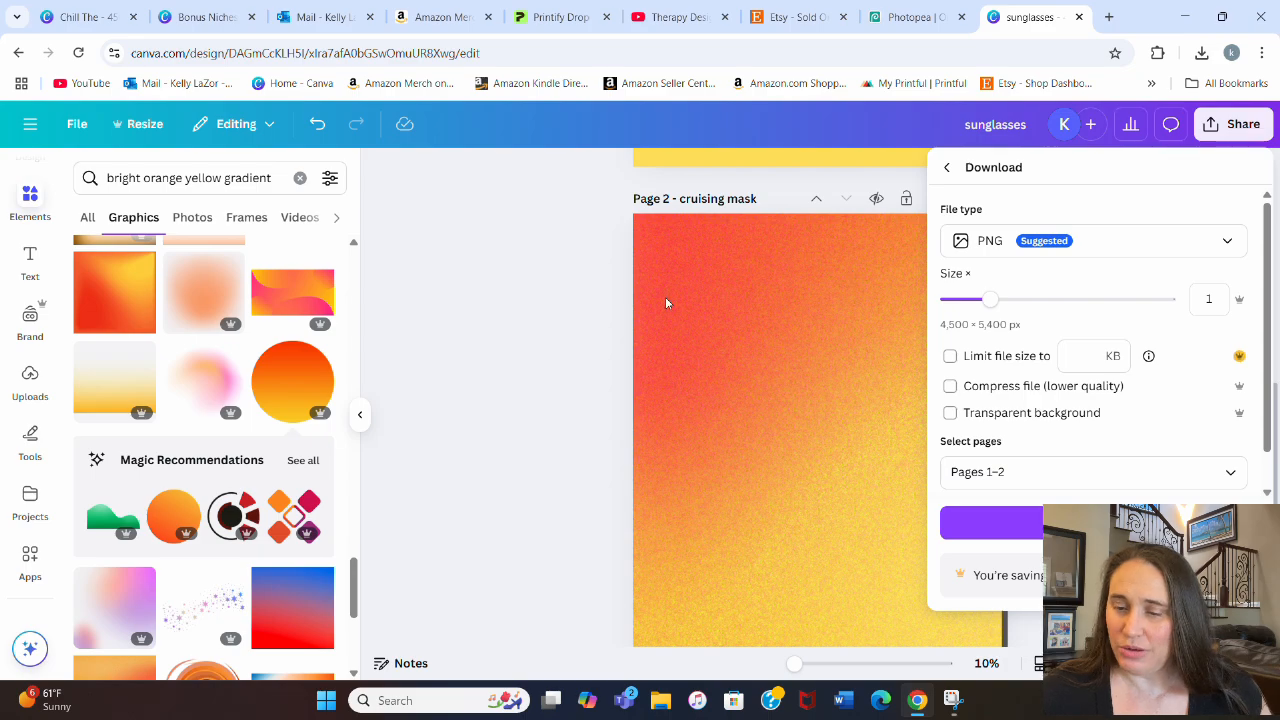
click(1238, 481)
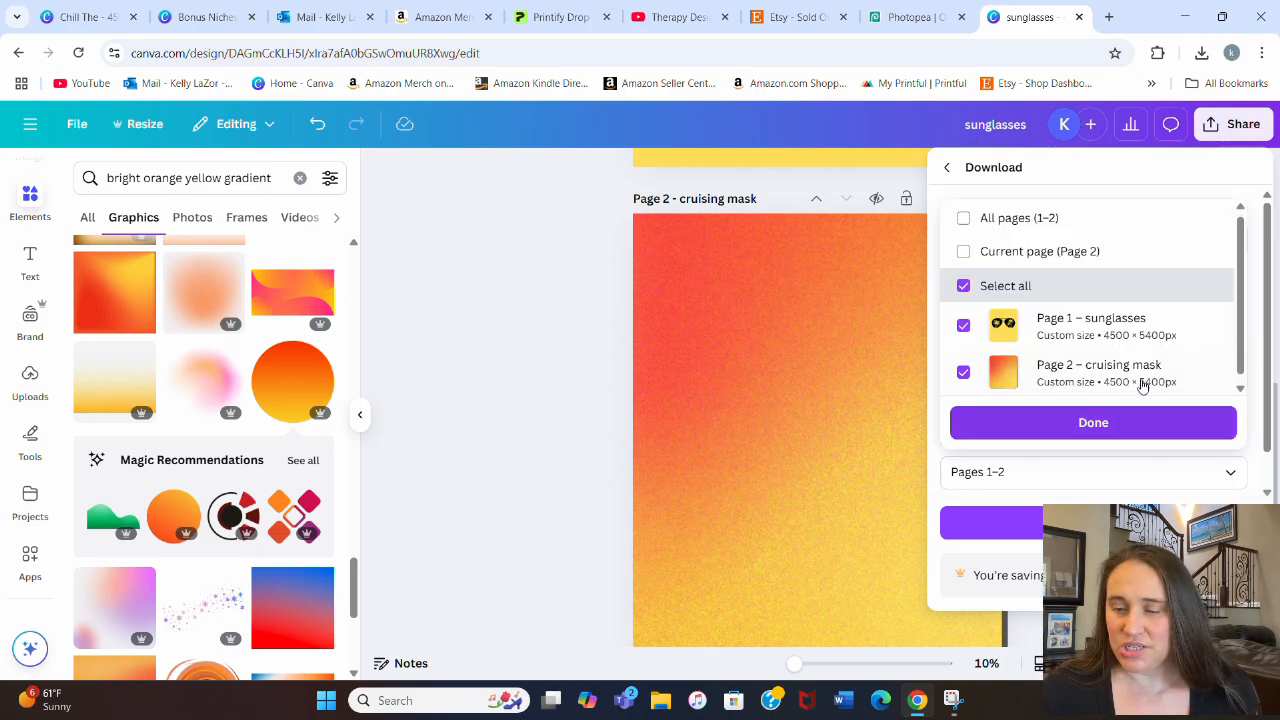
click(1062, 254)
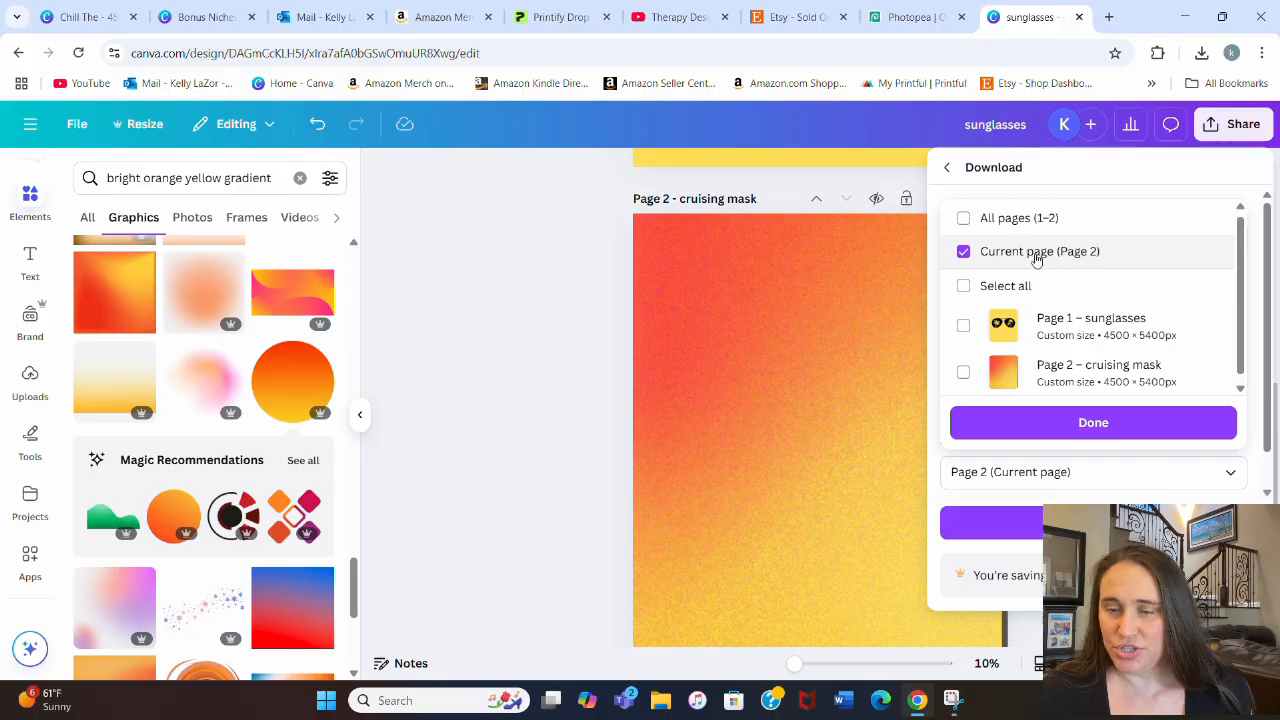
click(1092, 426)
click(990, 522)
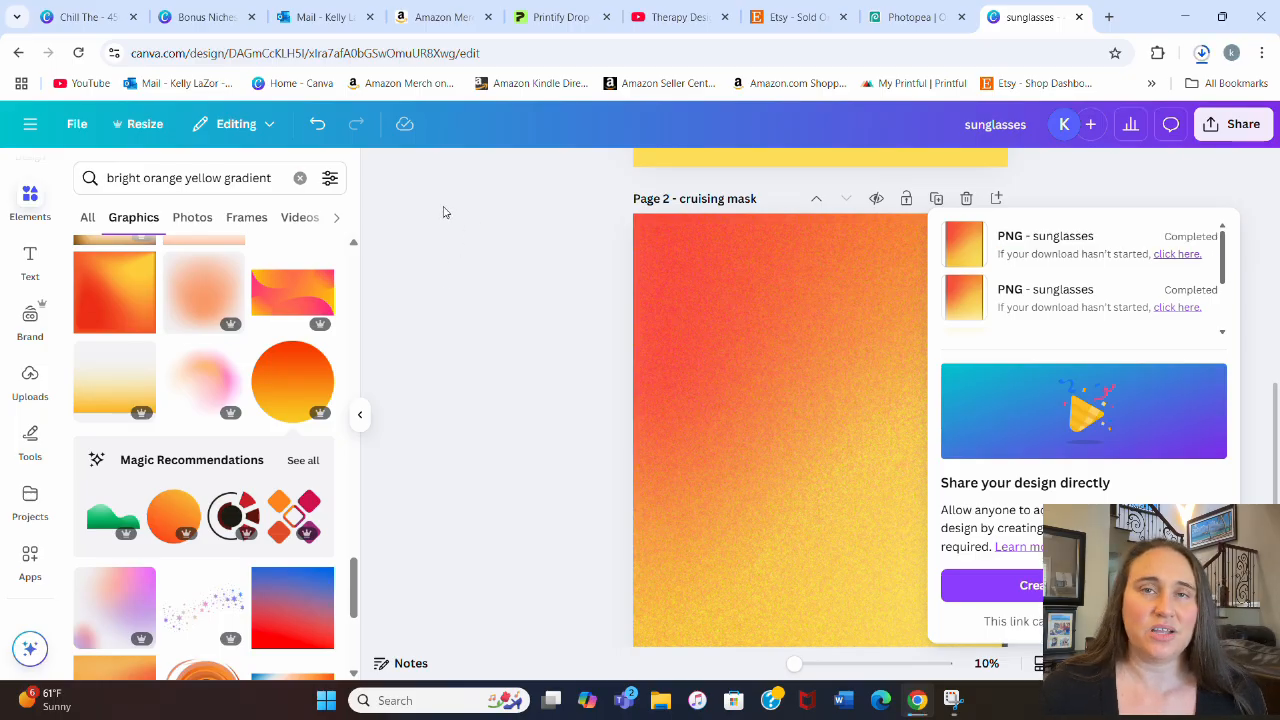
click(438, 316)
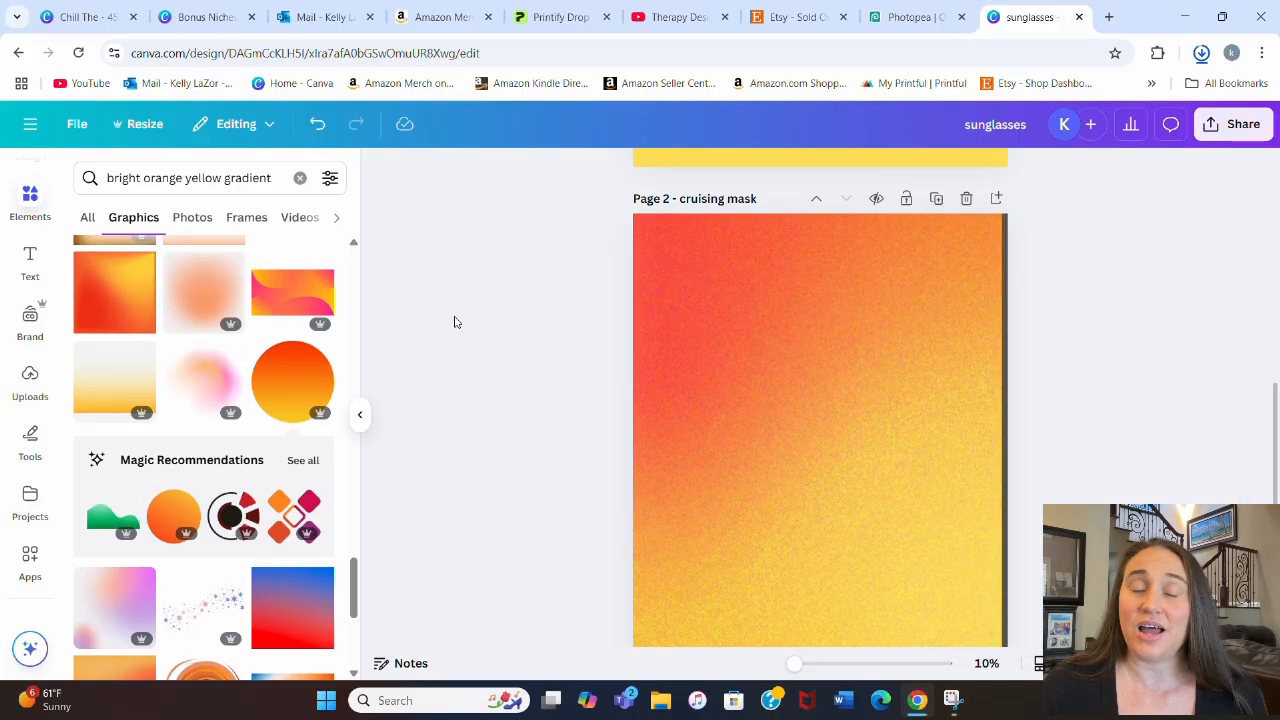
Step: Switch to Photopea and open cruising frame.png from the Downloads folder
click(908, 20)
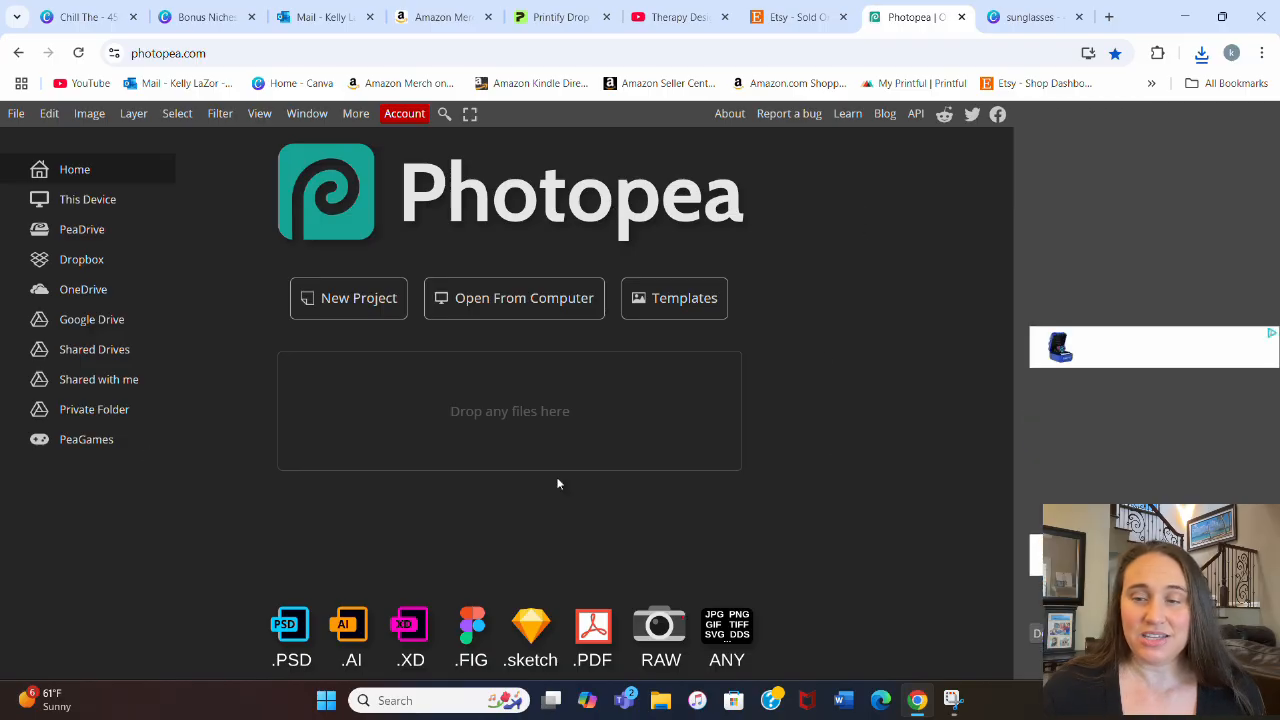
click(543, 306)
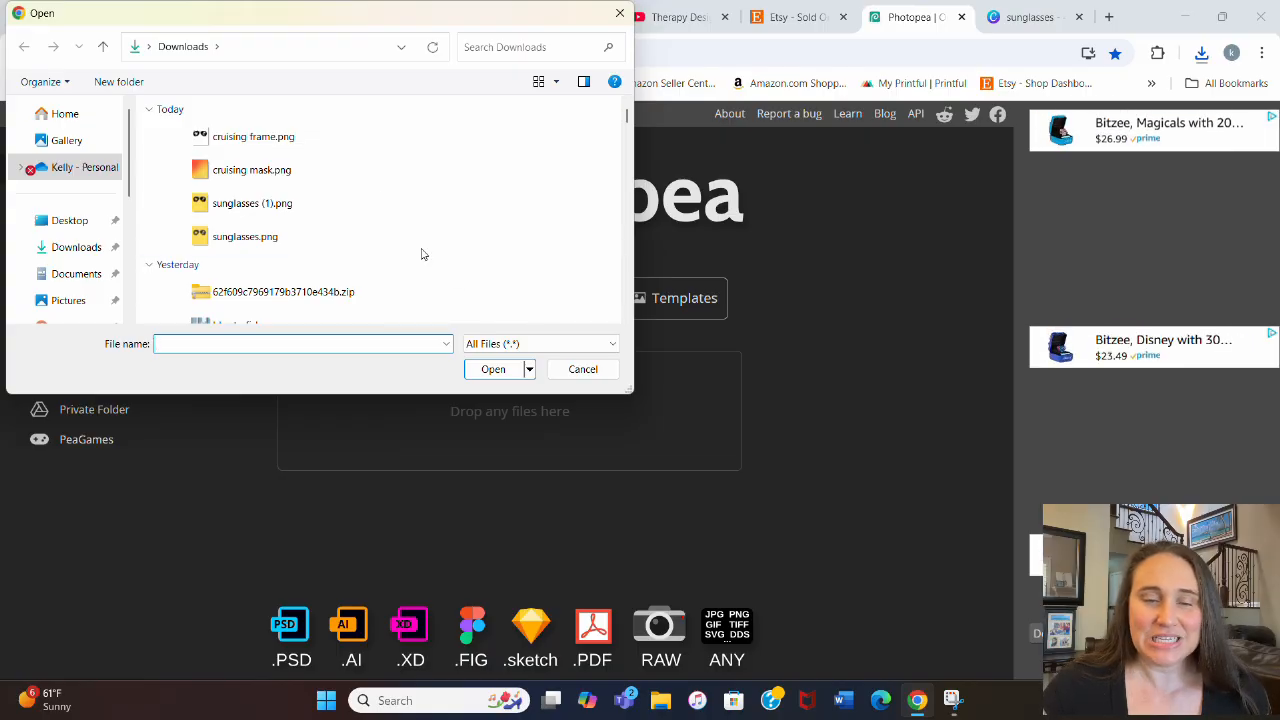
click(265, 145)
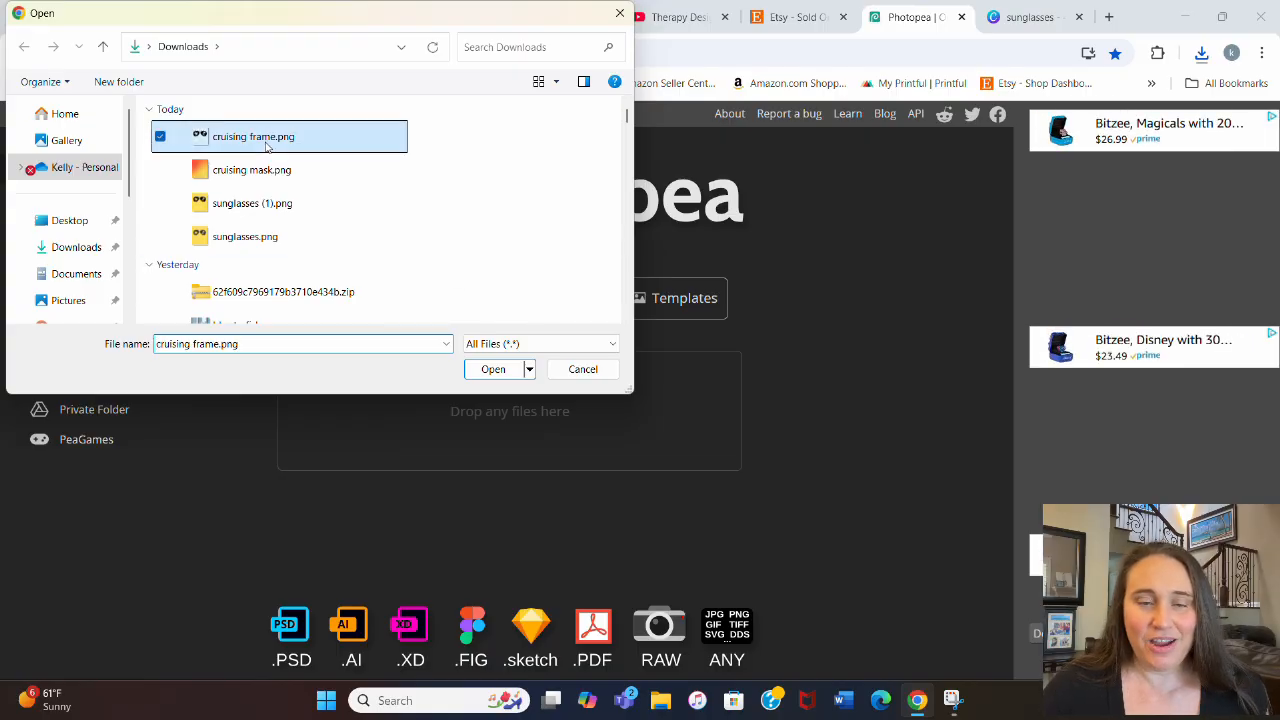
click(486, 371)
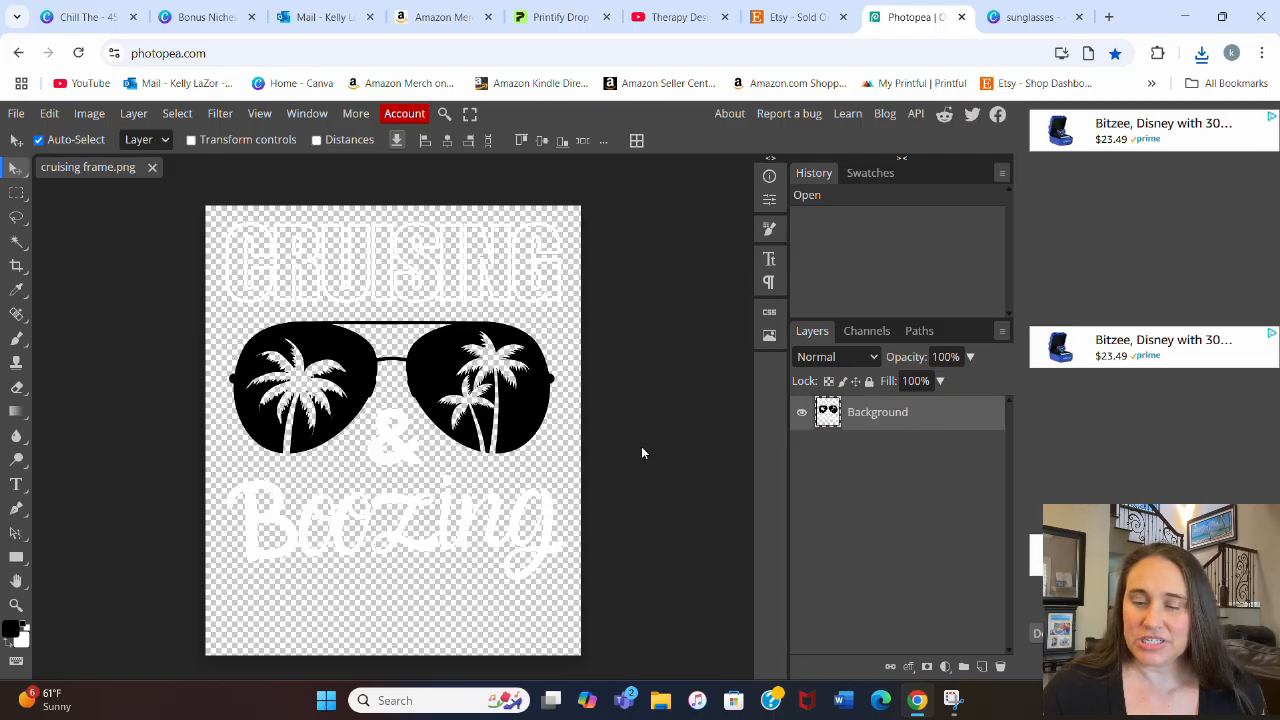
Step: Place cruising mask.png above the artwork and make it a clipping mask on the Background layer
click(16, 118)
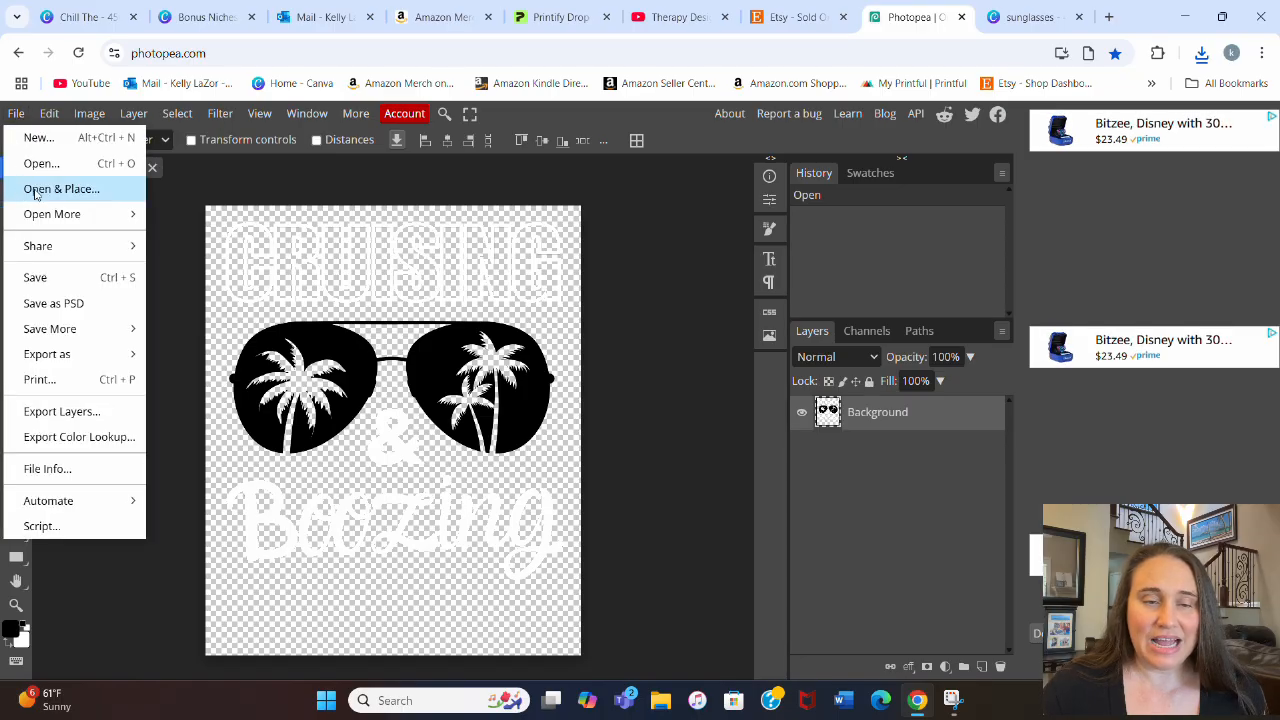
click(86, 190)
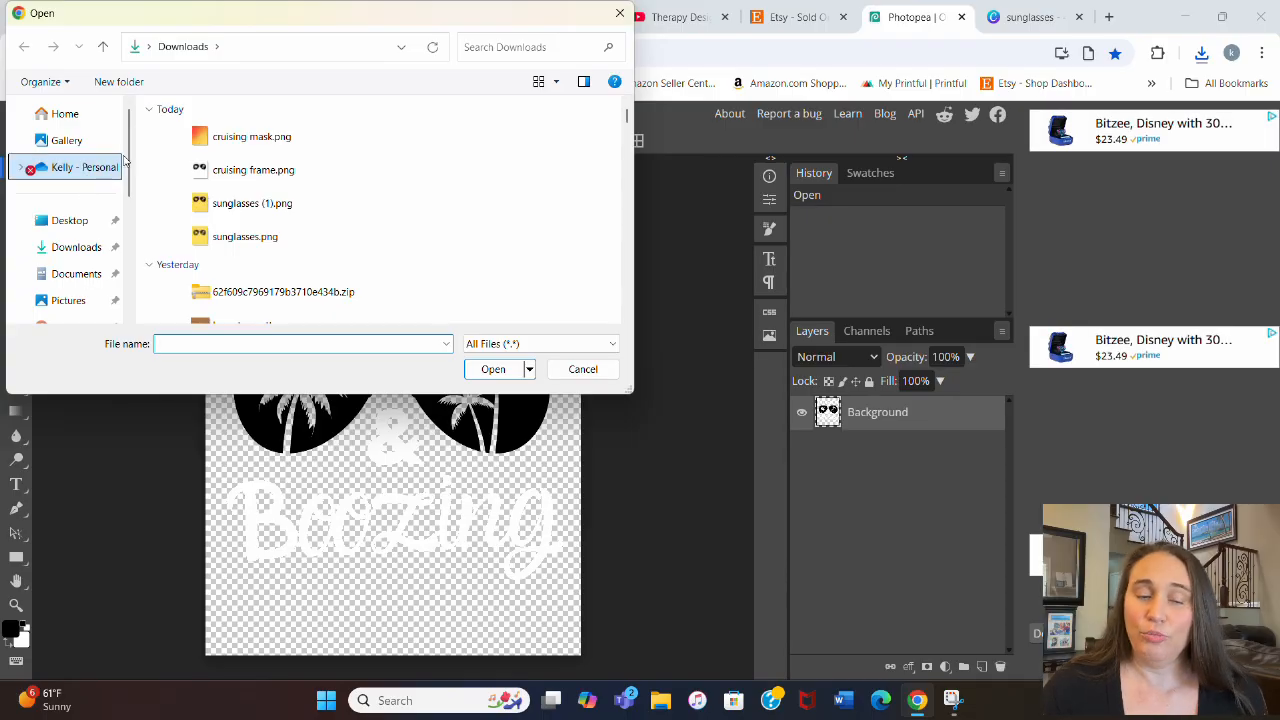
click(230, 142)
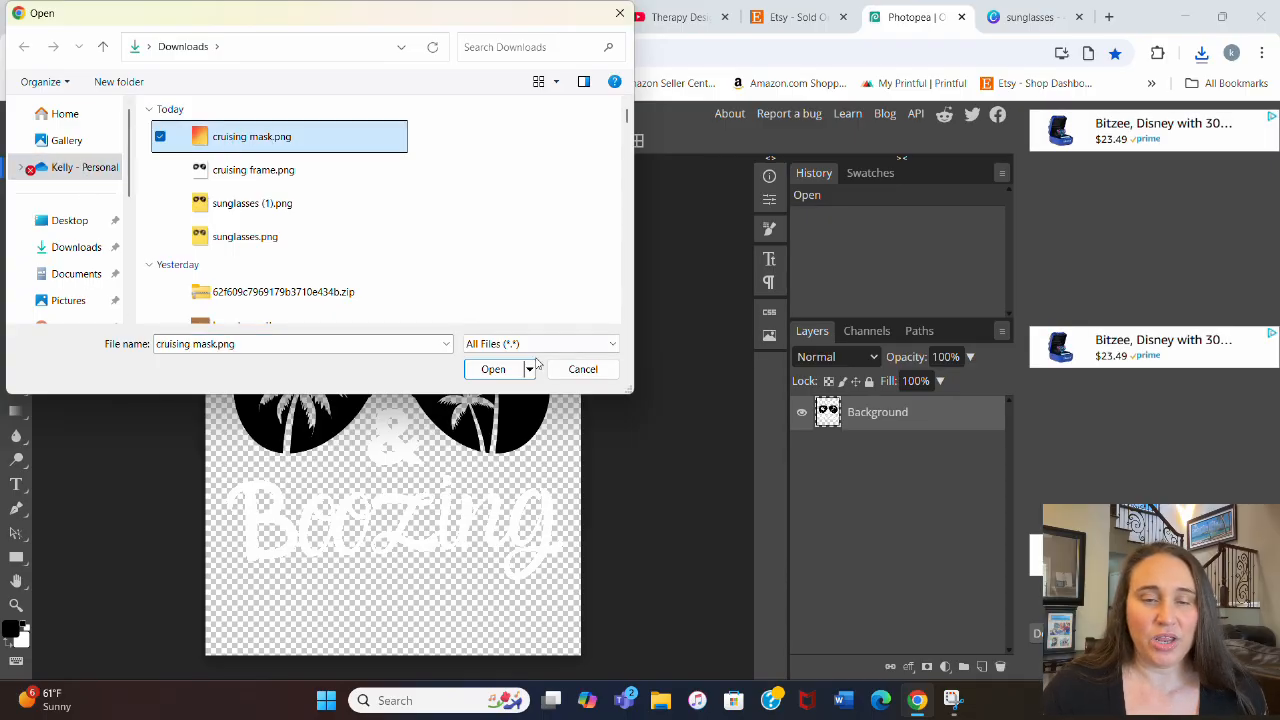
click(505, 370)
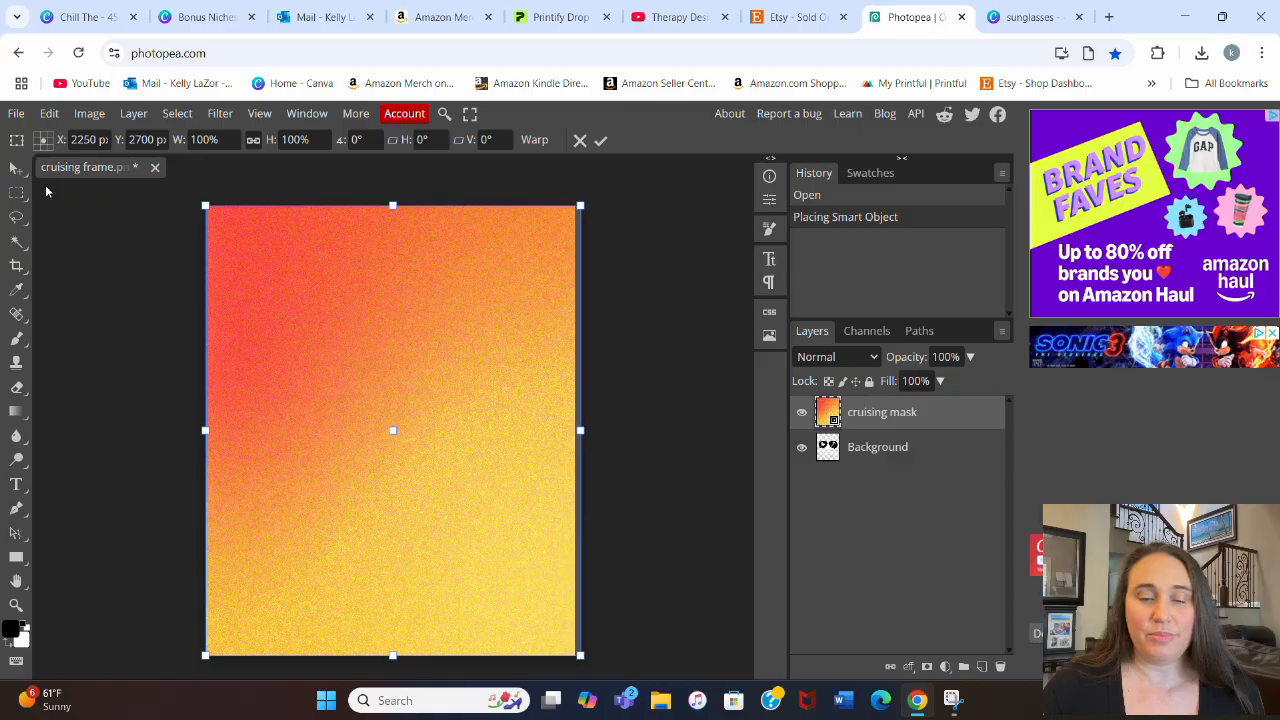
click(133, 114)
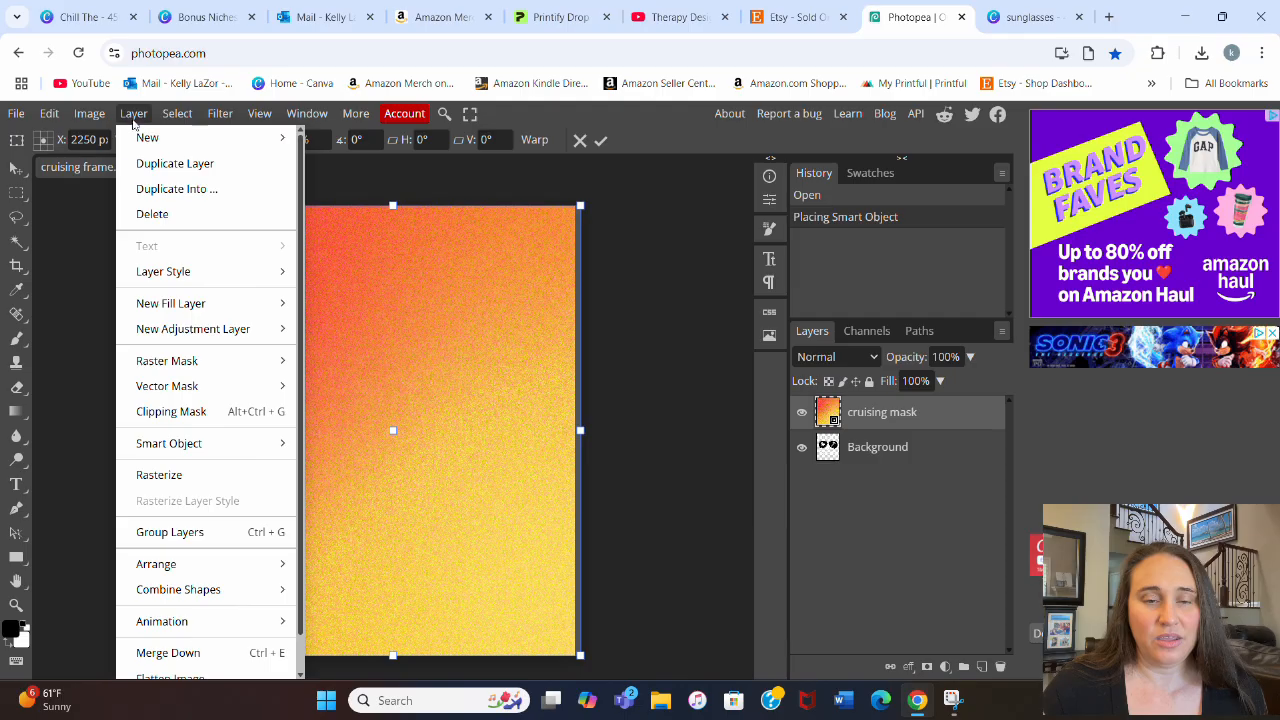
click(171, 412)
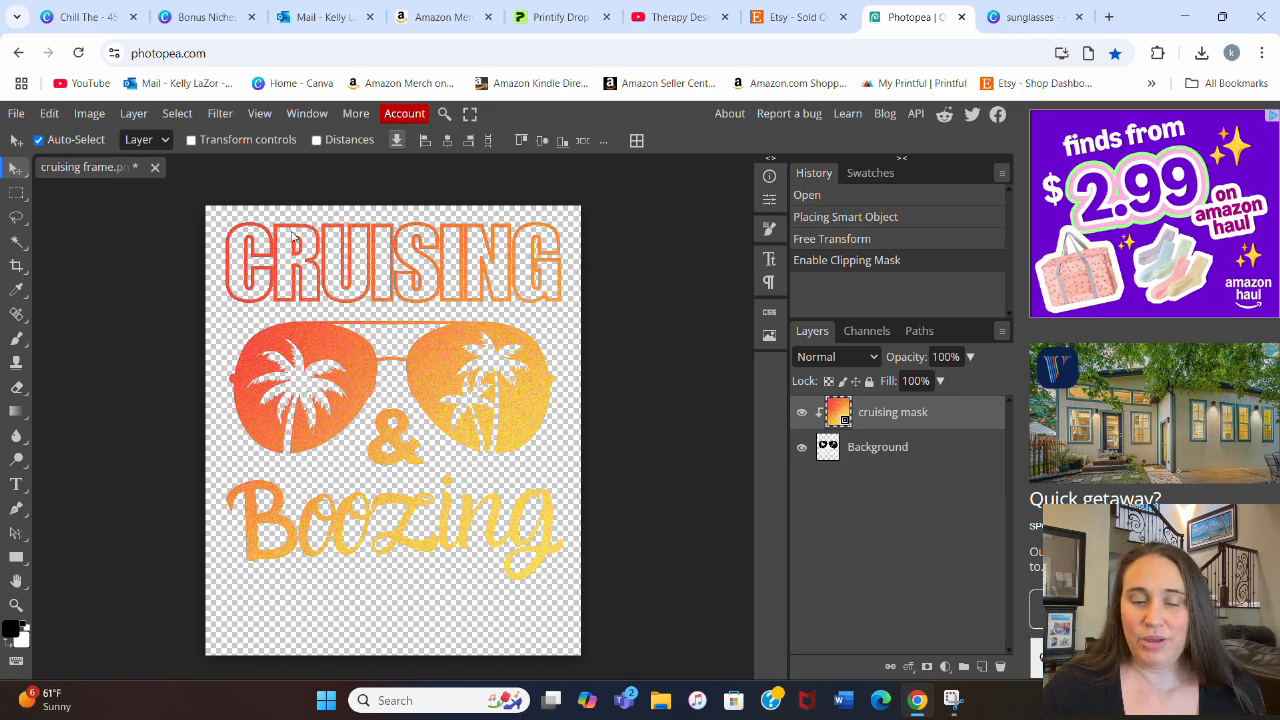
Step: Export the masked artwork as a 4500 × 5400 px PNG named "cruising gradient"
click(19, 118)
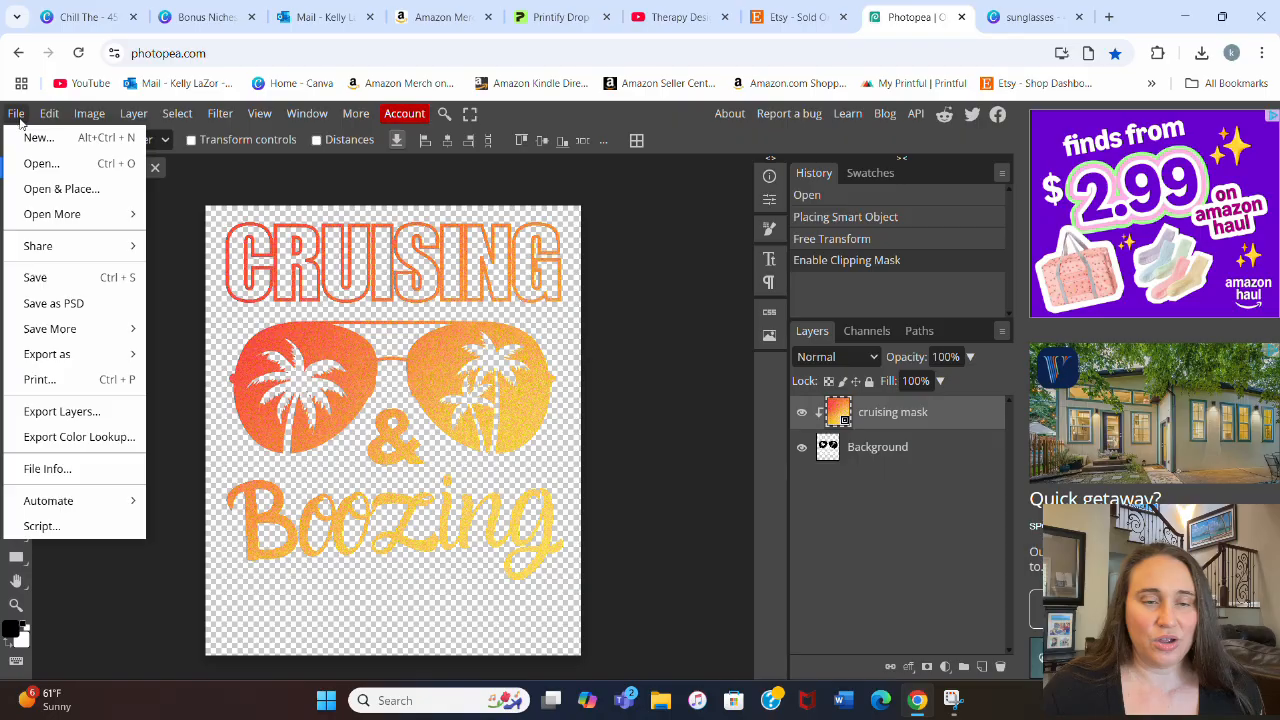
mouse_move(26, 361)
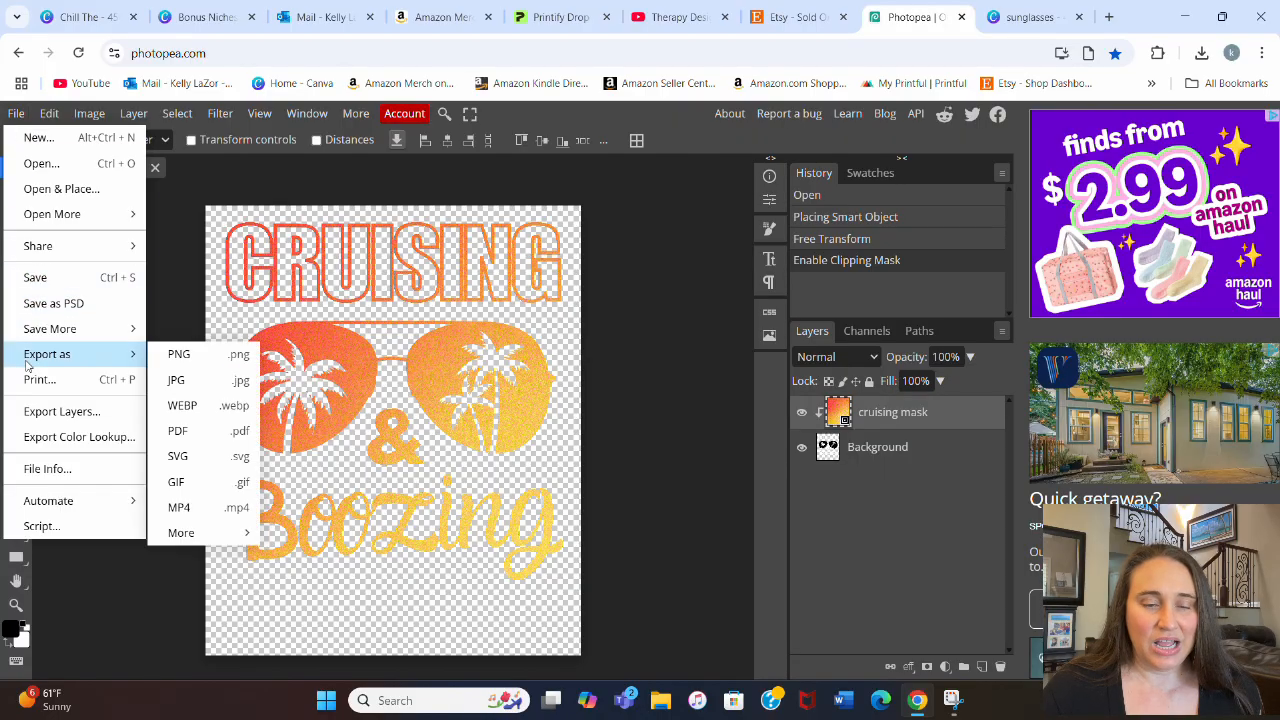
click(180, 356)
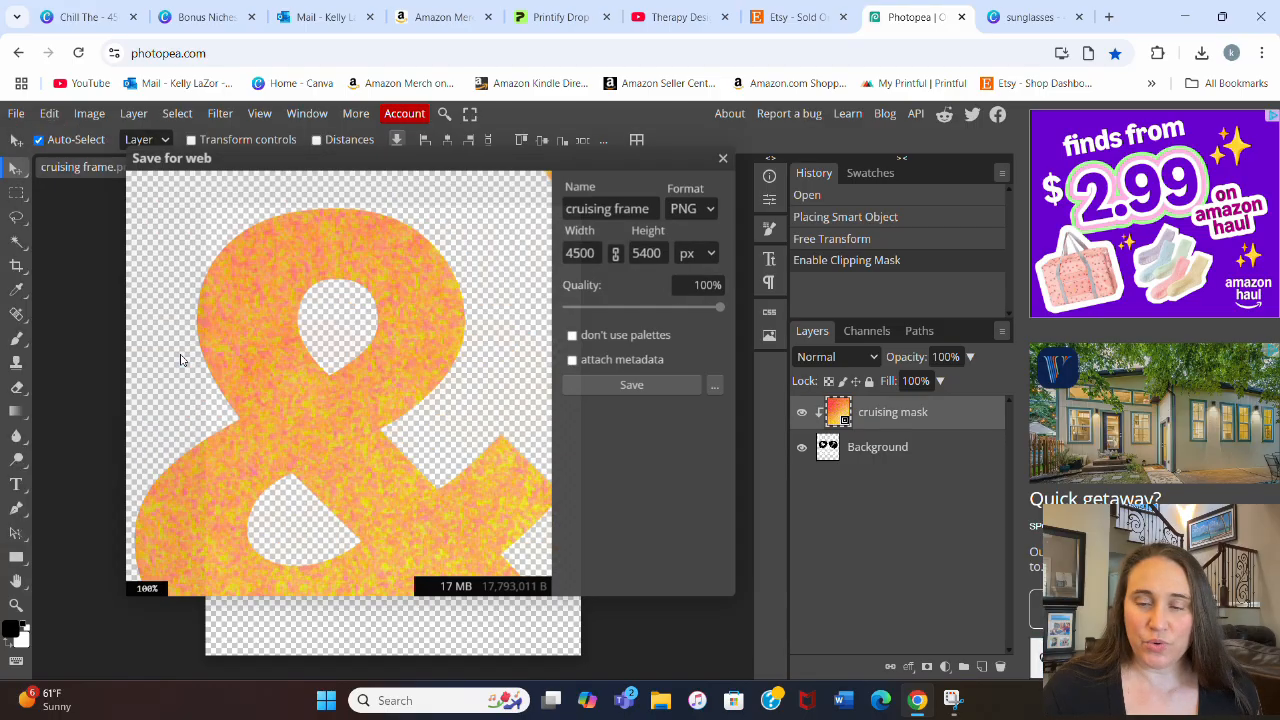
click(638, 207)
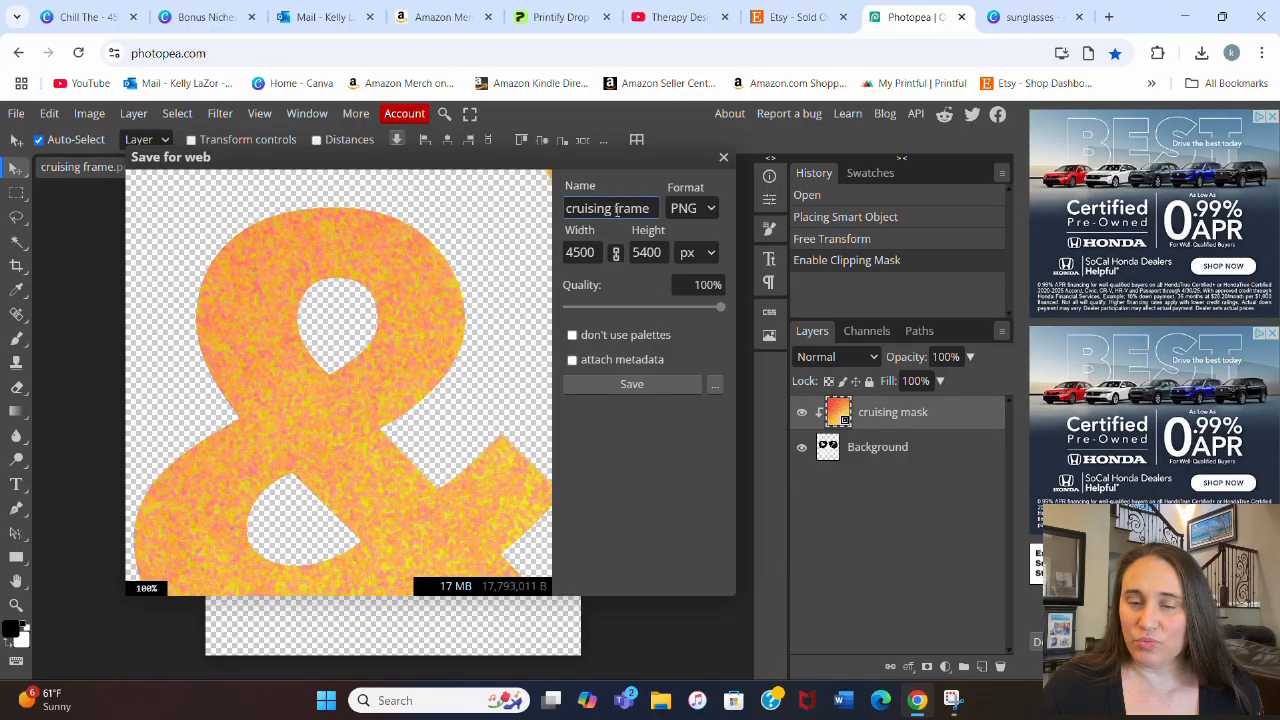
double_click(620, 208)
text(gradient)
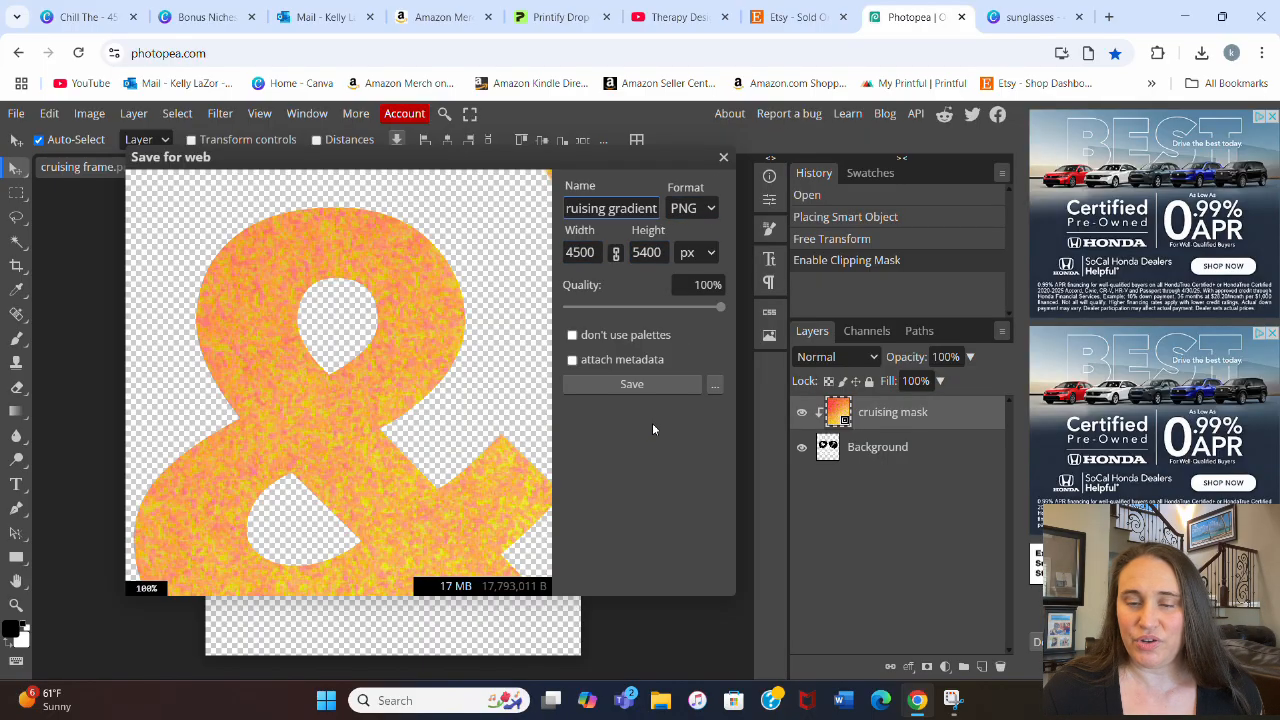
click(646, 387)
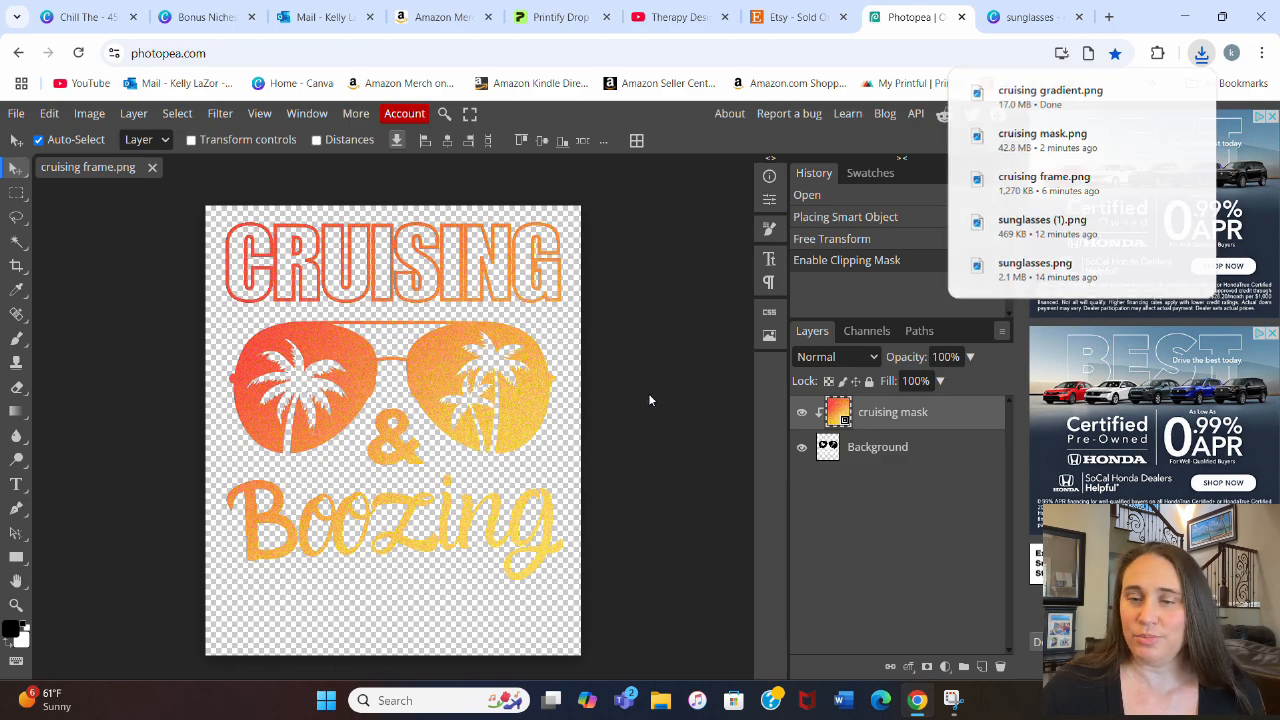
Step: Switch to the Canva sunglasses design and add a new page after page 2
click(1036, 9)
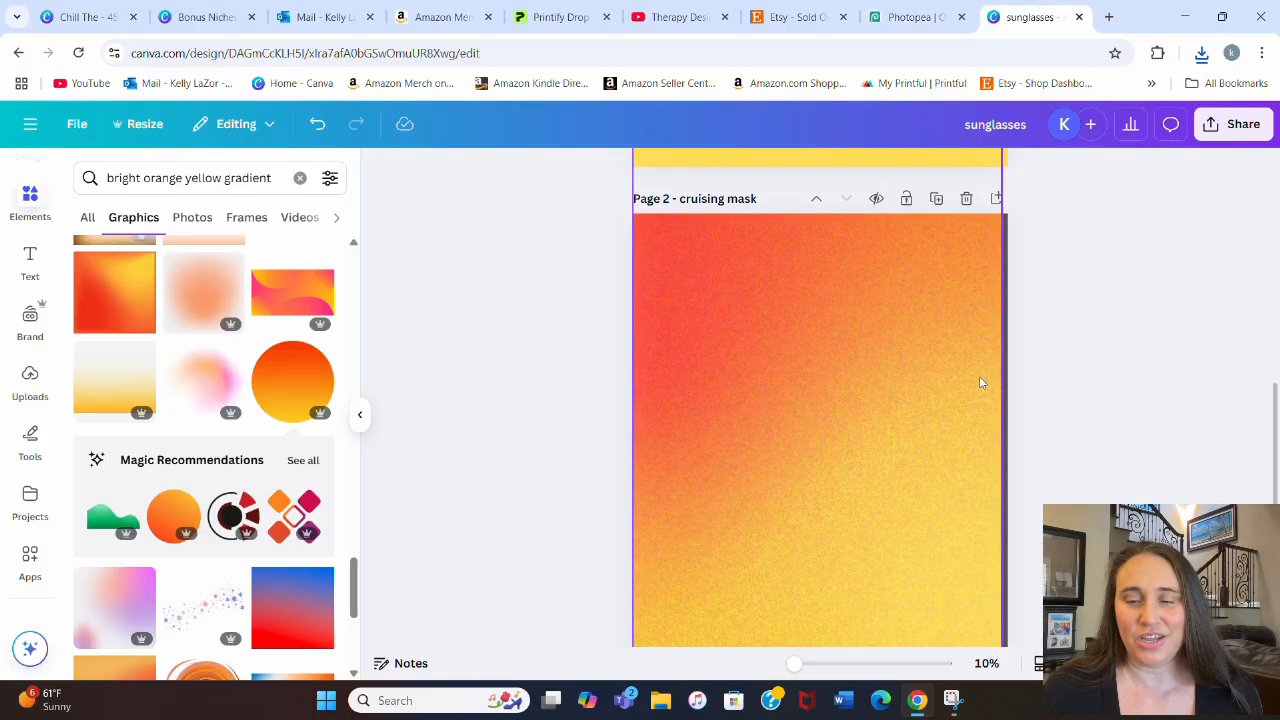
scroll(1000, 370, down, 2)
click(801, 613)
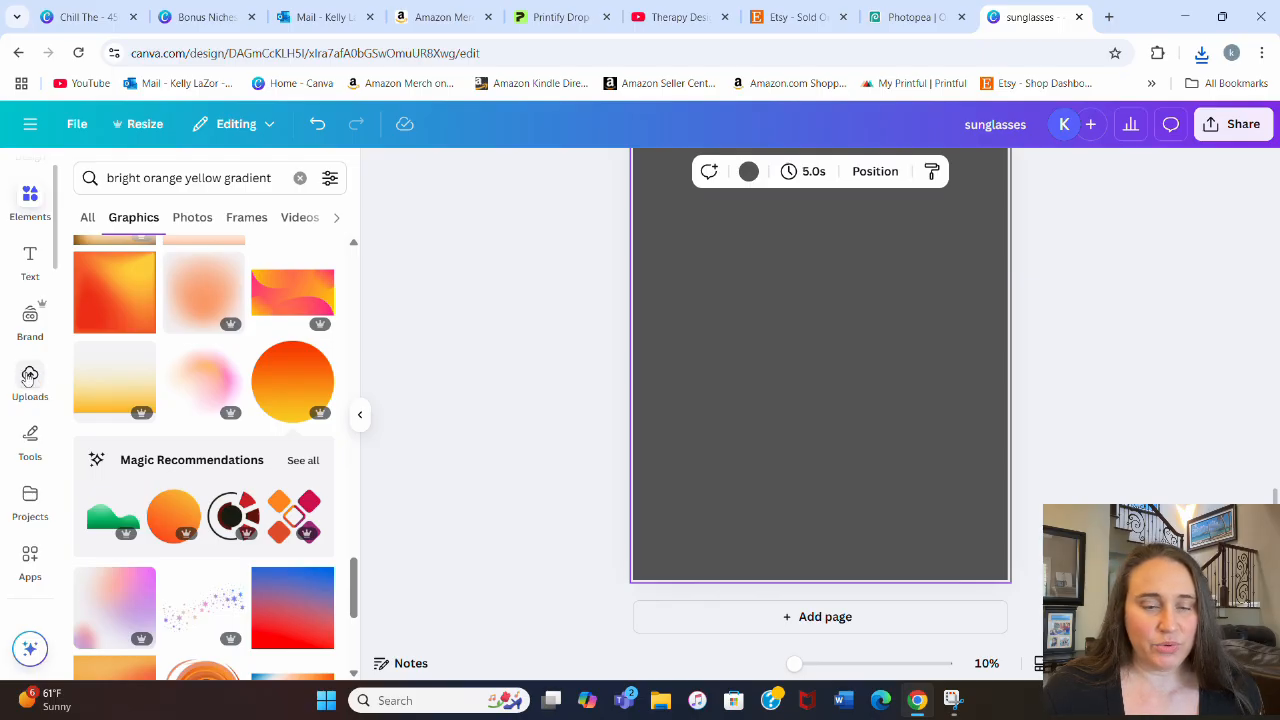
Step: Upload cruising gradient.png from the Downloads folder and place it on the new page
click(29, 375)
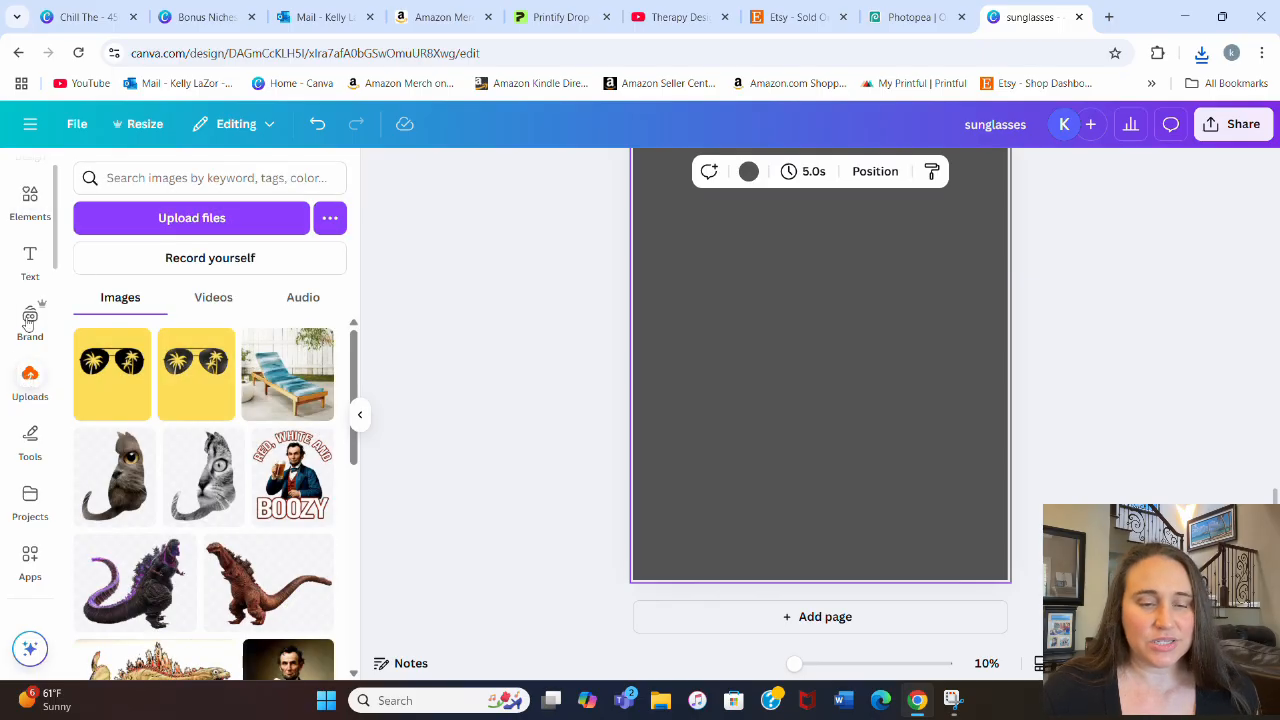
click(189, 218)
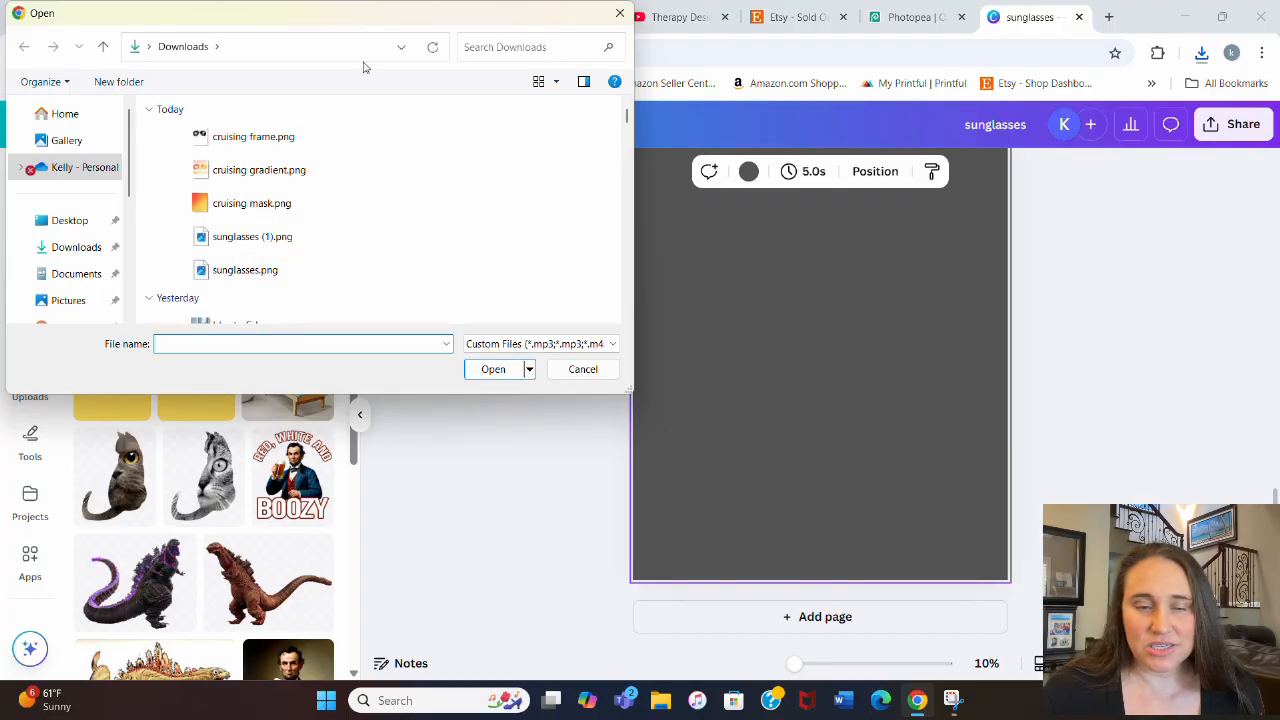
click(223, 136)
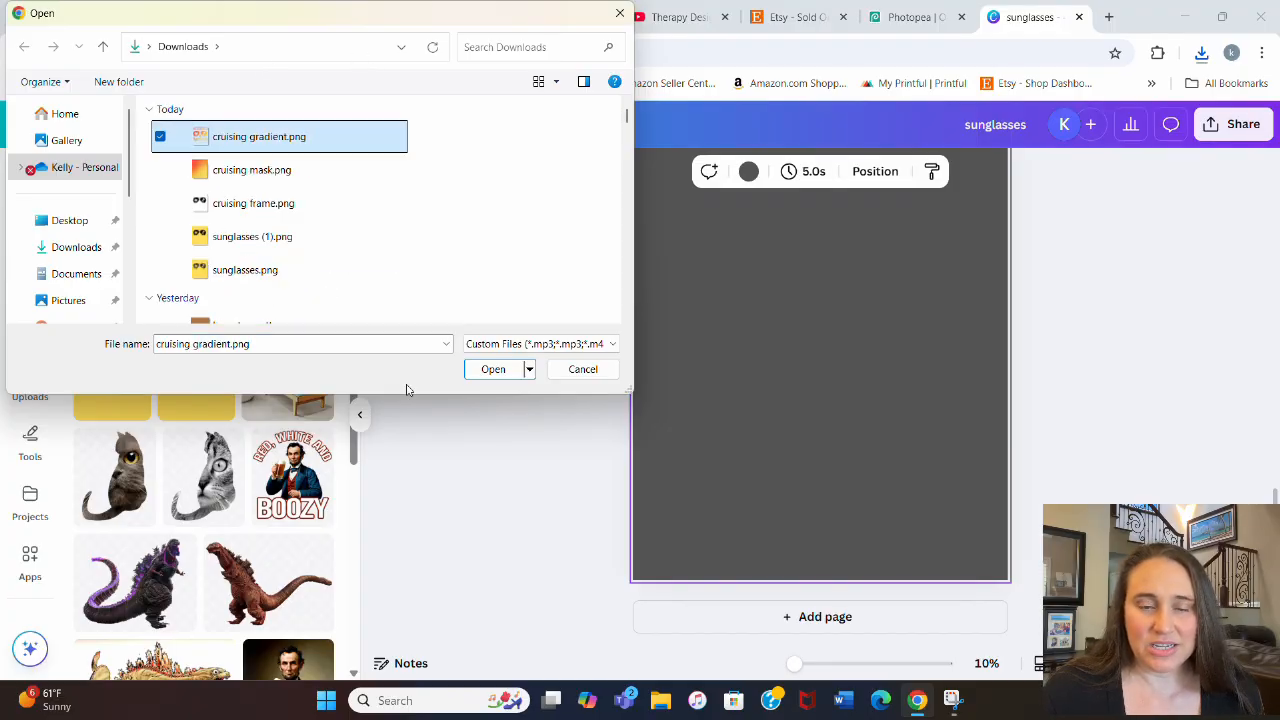
click(493, 369)
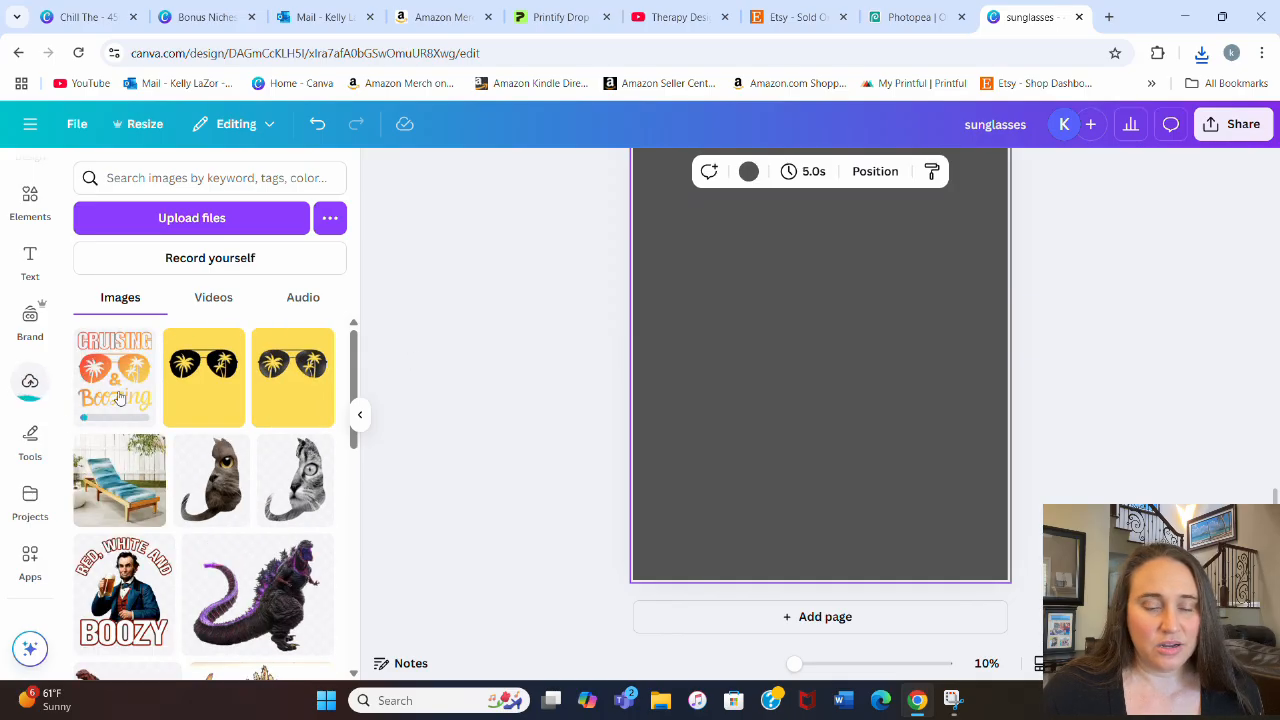
click(135, 387)
click(359, 414)
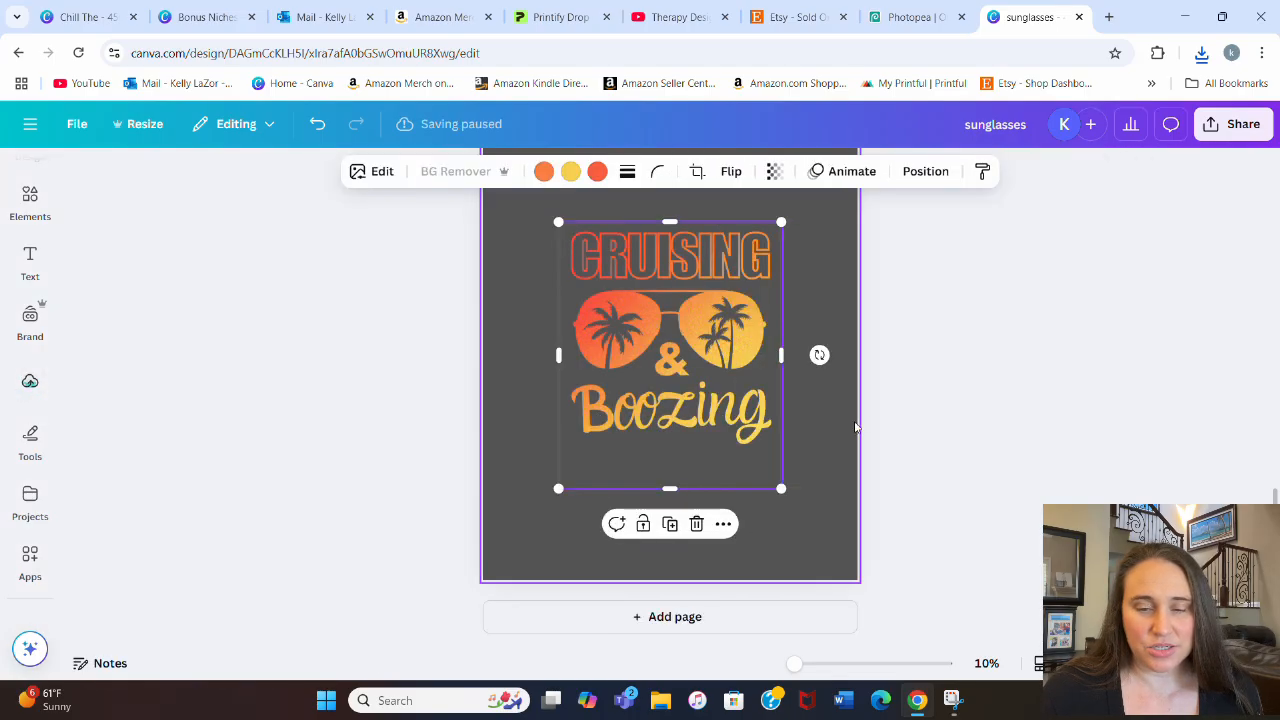
Step: Set the new page's background colour to black
click(812, 440)
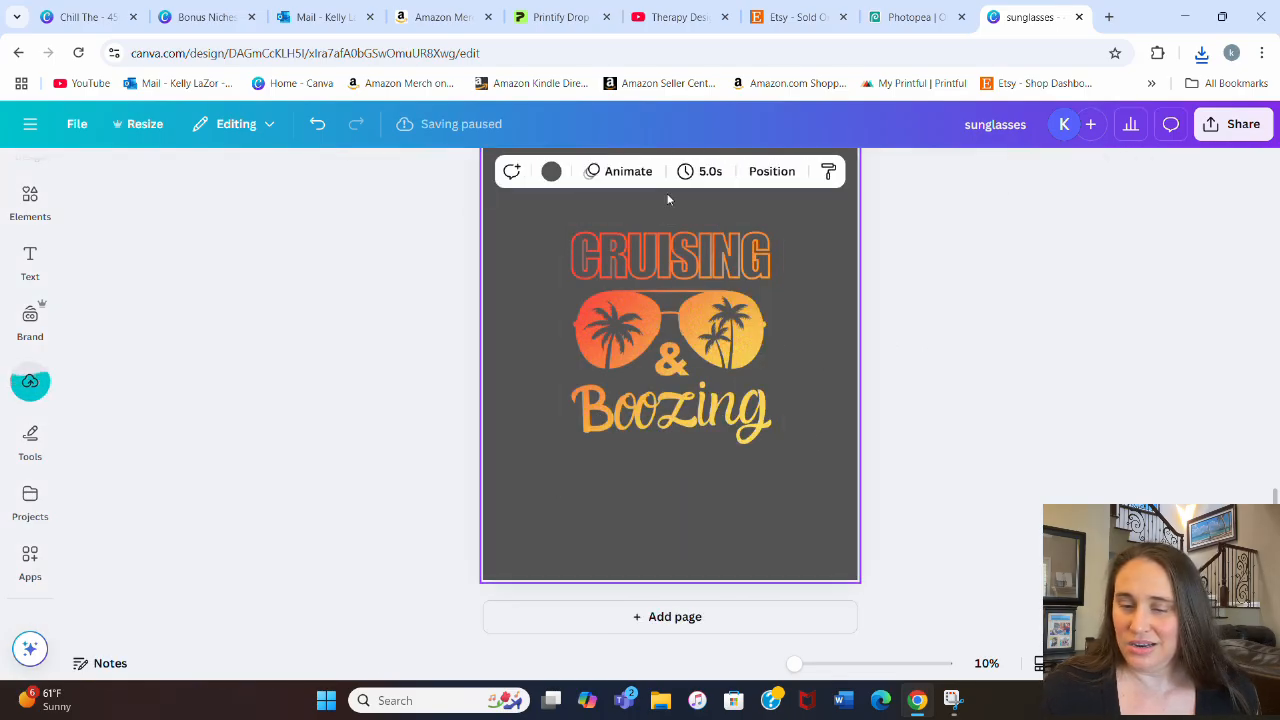
click(553, 173)
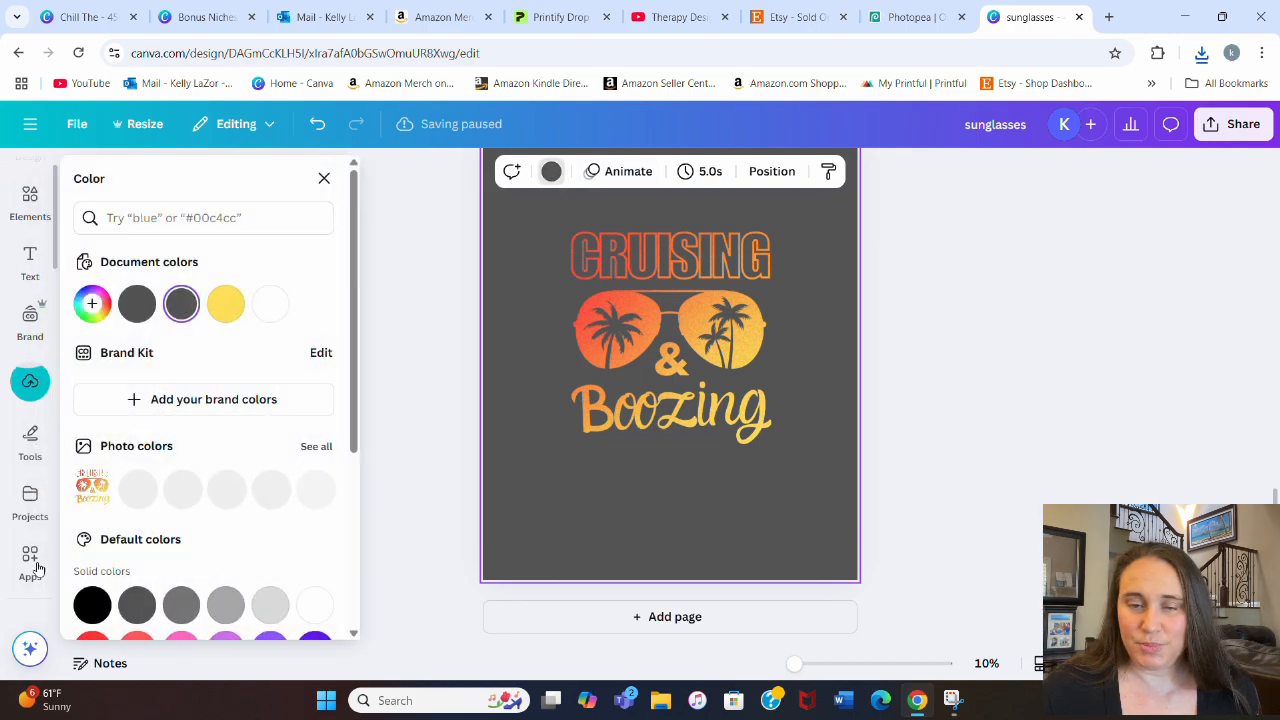
click(92, 601)
click(1049, 351)
Step: Move the gradient artwork to the page's upper-left corner and enlarge it to span the full page width
drag(735, 345, 690, 271)
drag(623, 391, 633, 354)
drag(737, 354, 790, 535)
scroll(820, 462, up, 1)
drag(764, 440, 731, 447)
scroll(815, 465, down, 1)
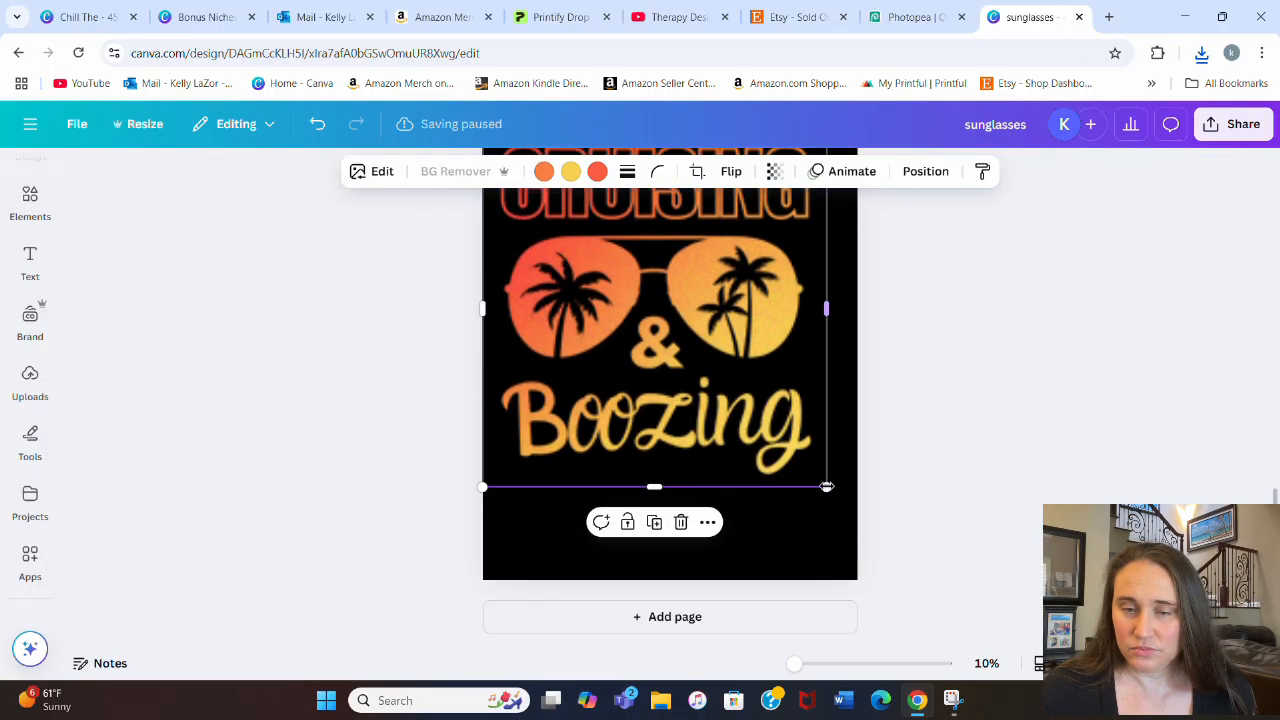
drag(831, 502, 846, 534)
click(1023, 434)
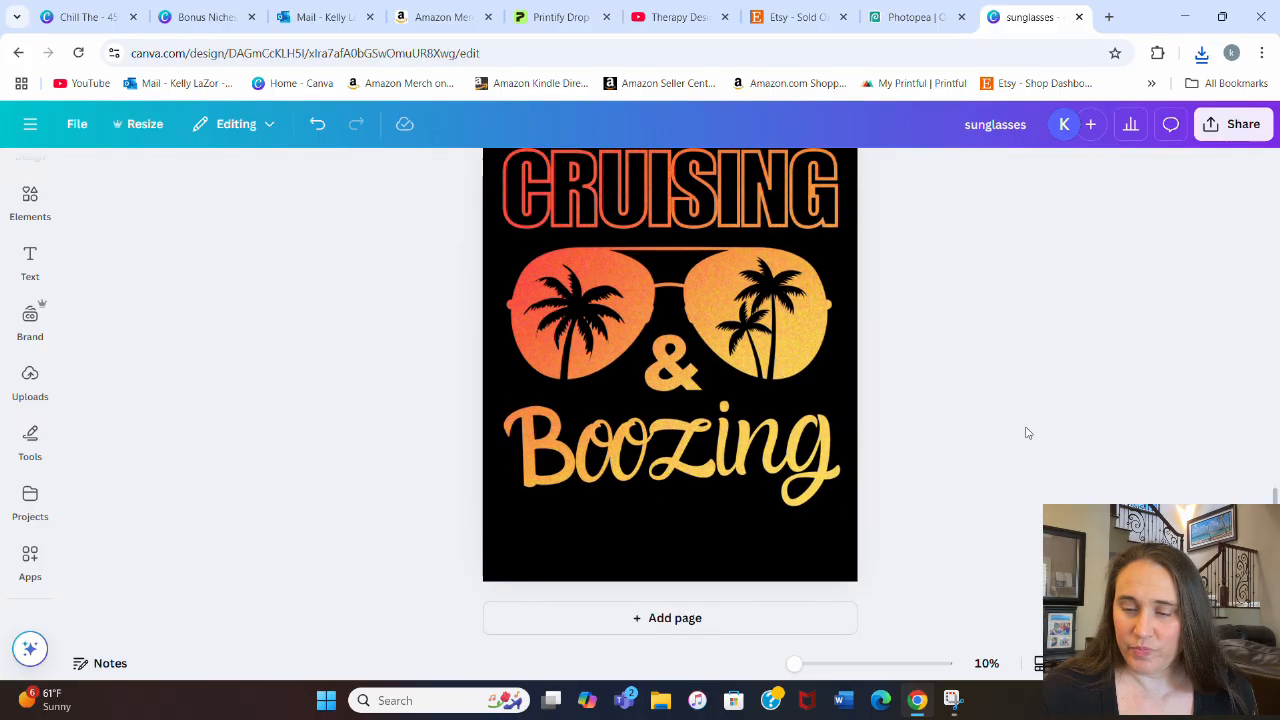
scroll(1027, 432, up, 1)
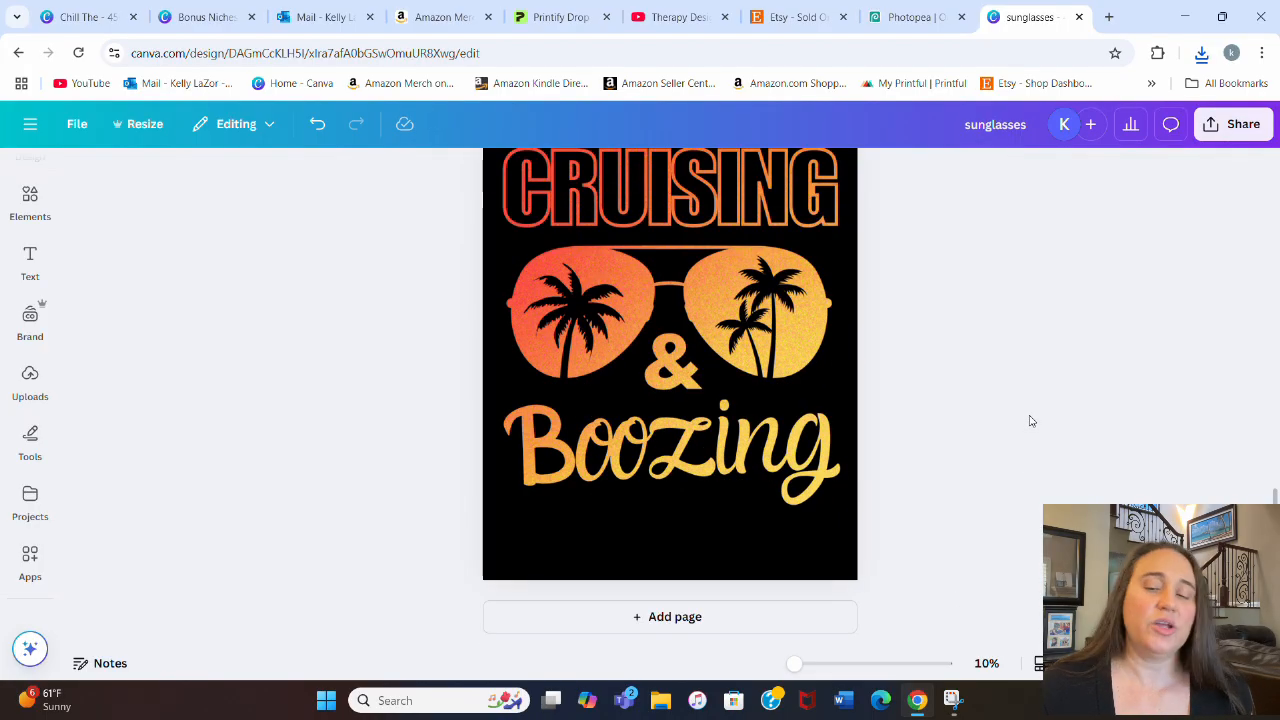
scroll(1034, 405, up, 1)
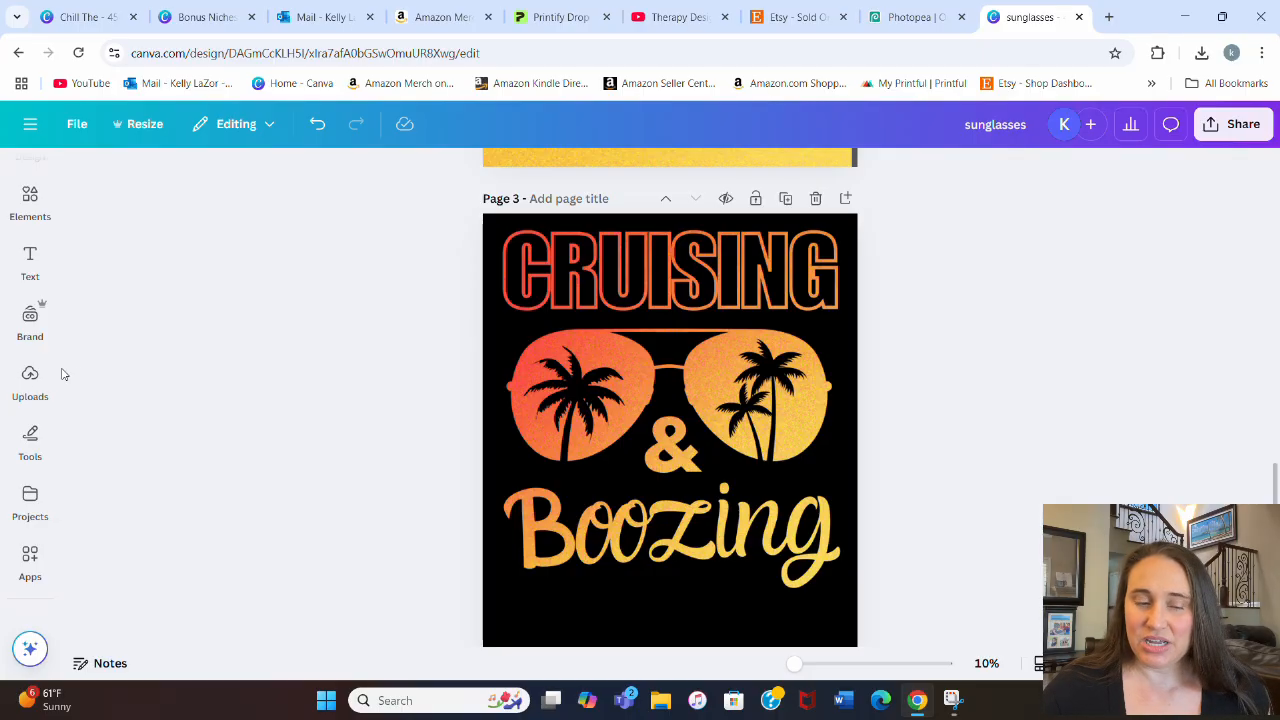
Step: Open the complete list of image filters for the Cruising & Boozing artwork on page 3
click(30, 380)
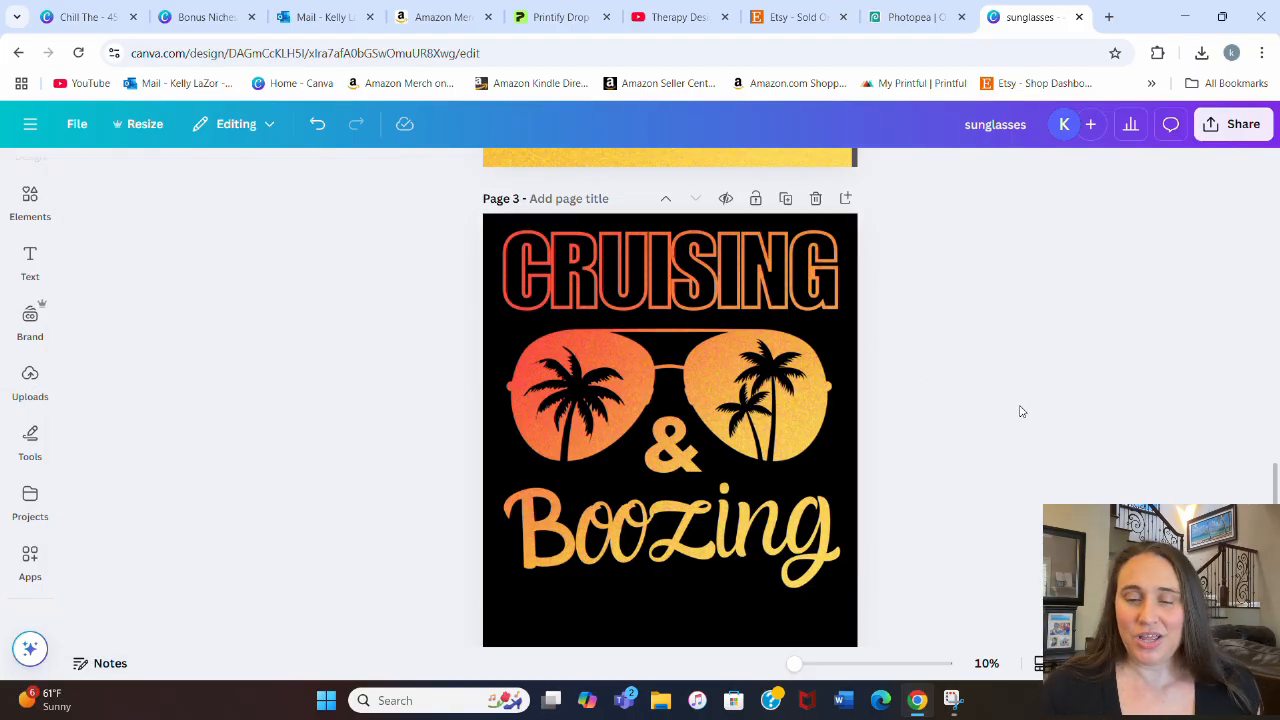
click(517, 473)
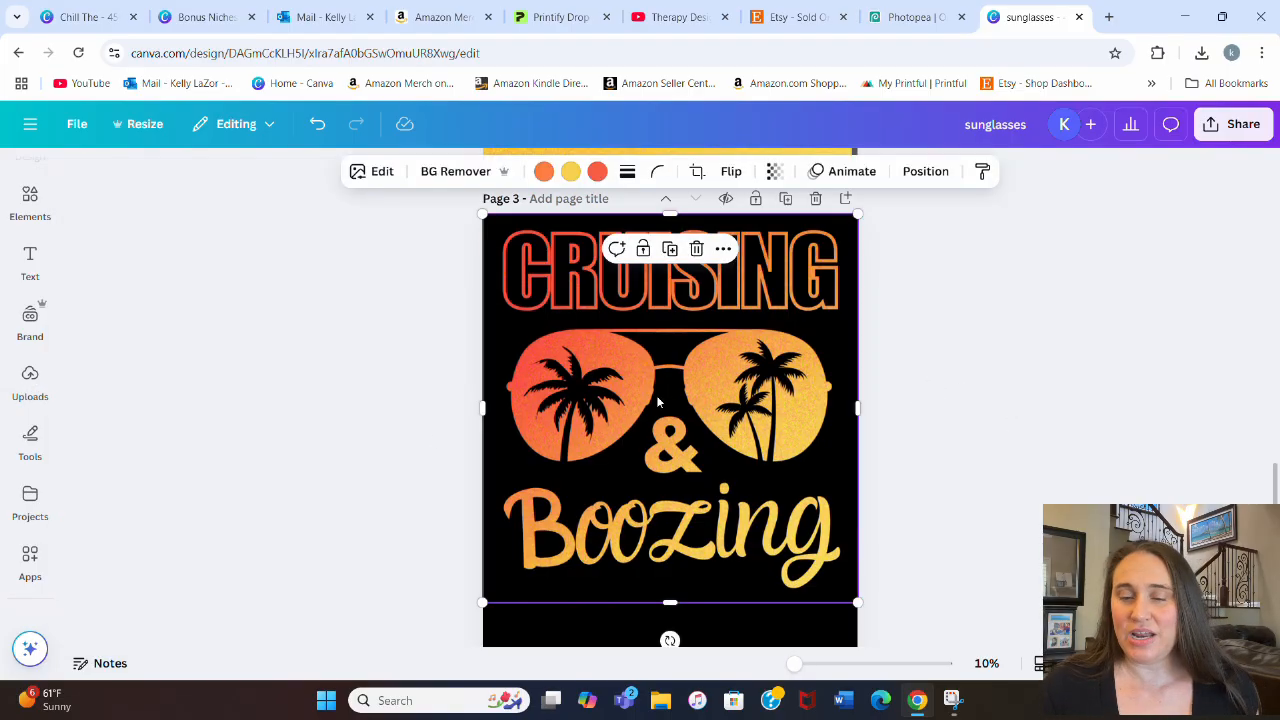
click(370, 171)
scroll(231, 420, down, 3)
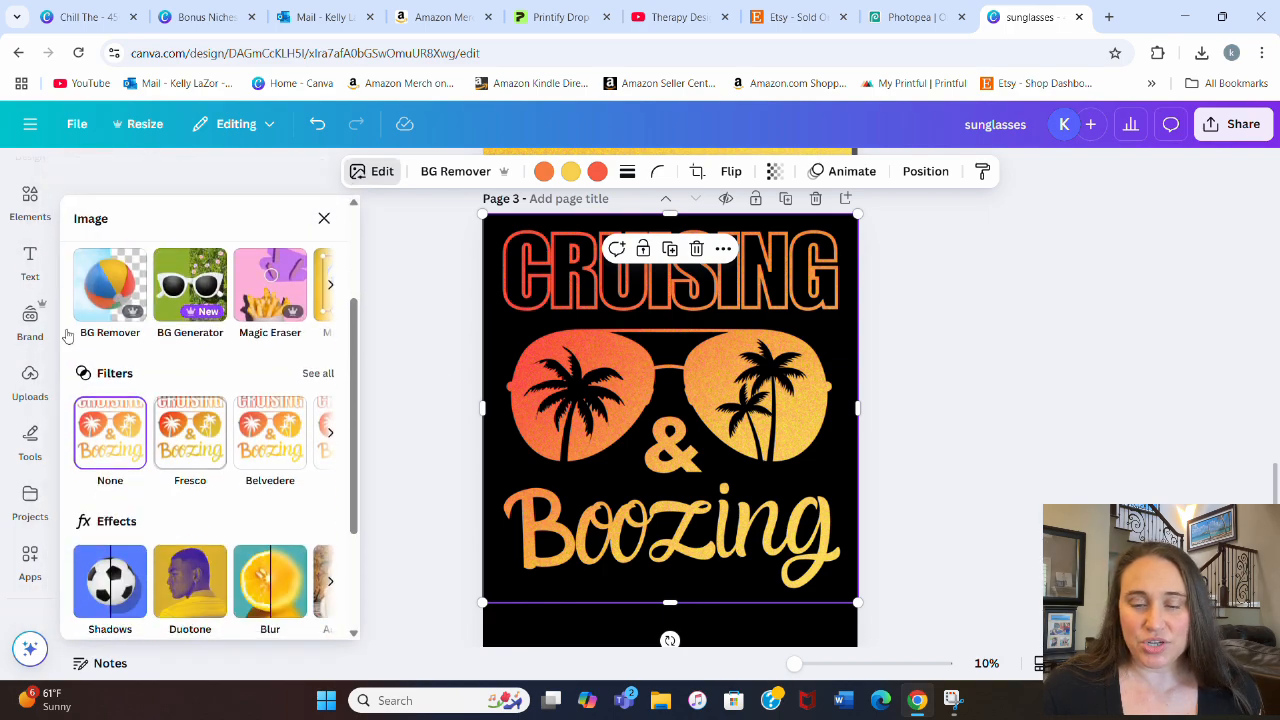
click(306, 382)
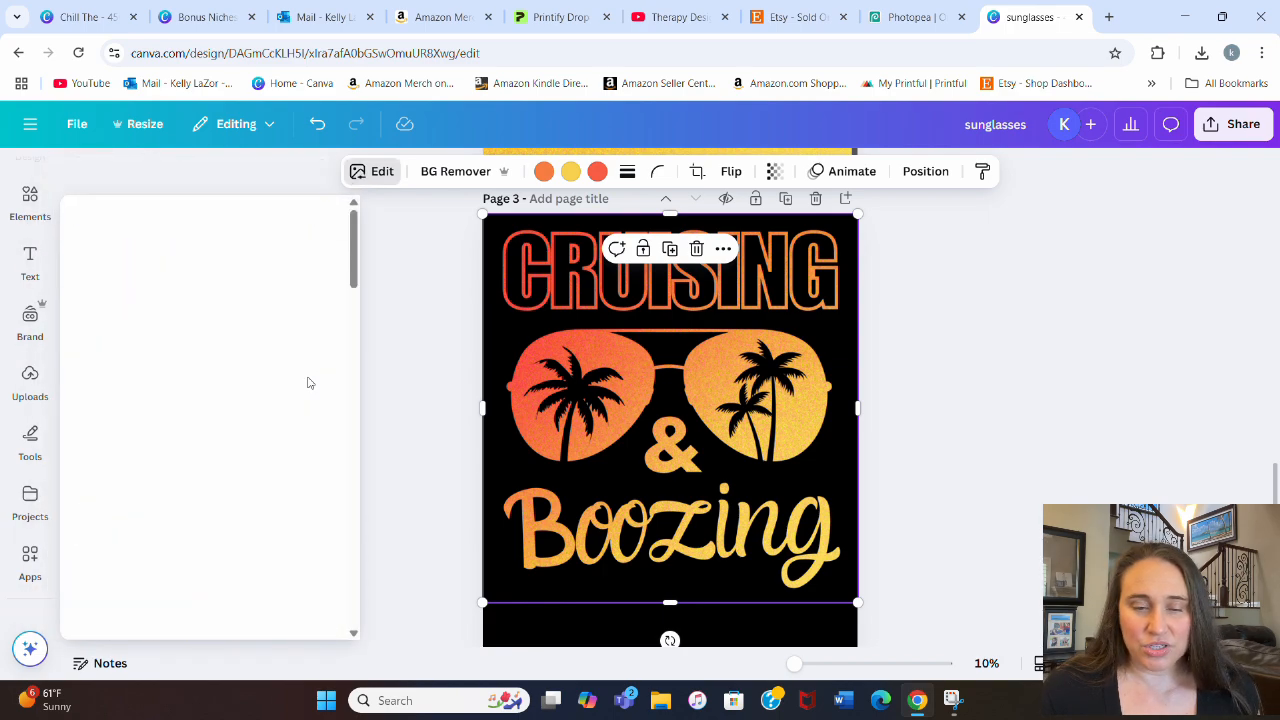
Step: Try the warm Capri and Sangri filters and the vivid Stark filter on the artwork
scroll(252, 350, down, 3)
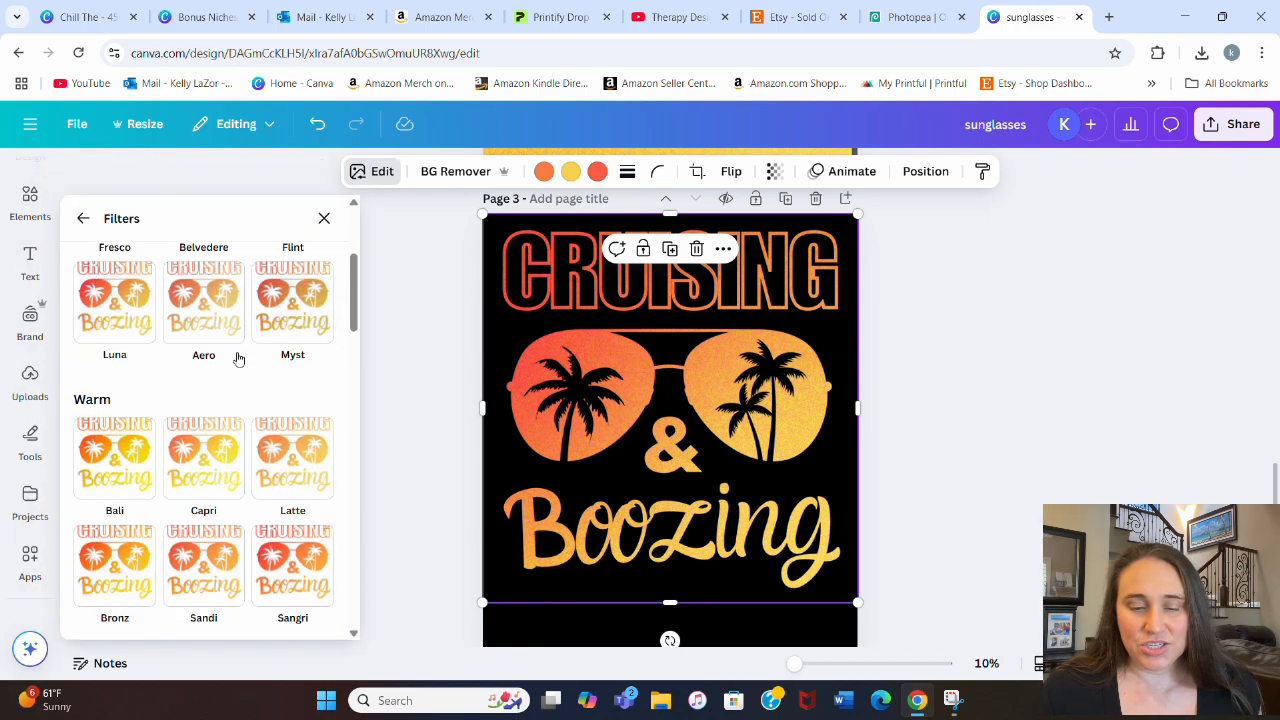
scroll(240, 350, down, 2)
click(216, 399)
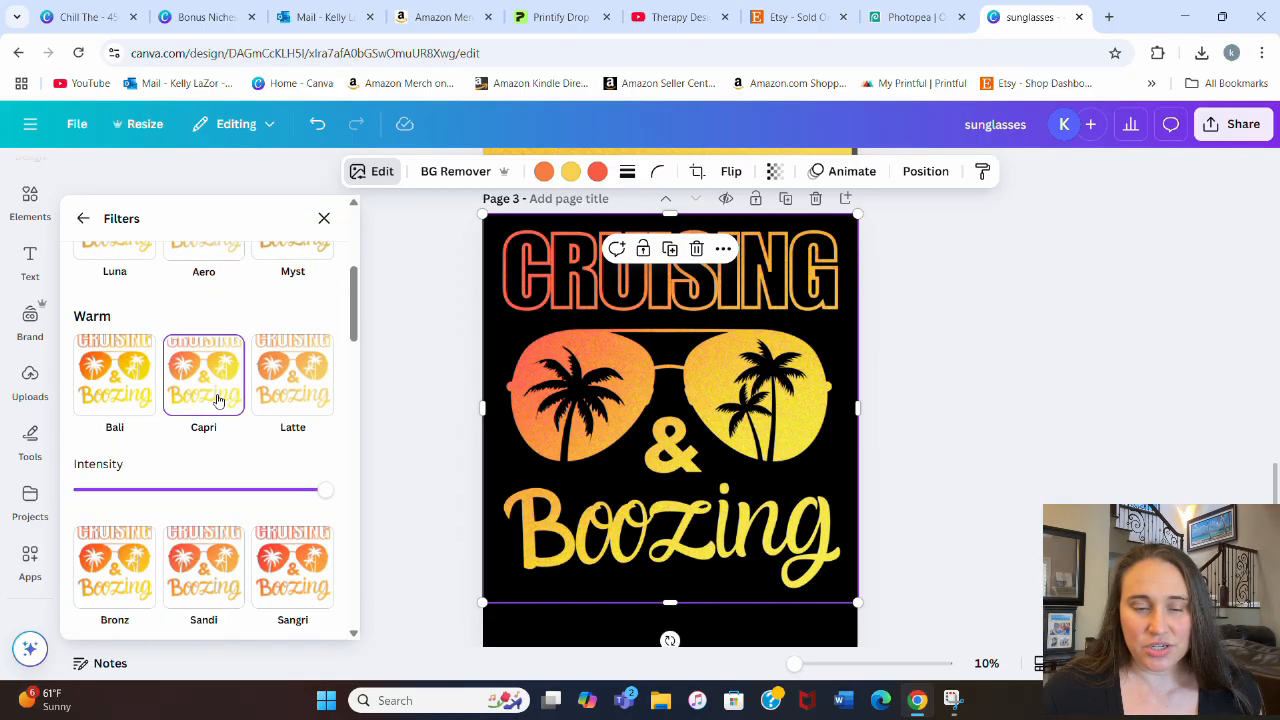
scroll(220, 400, down, 3)
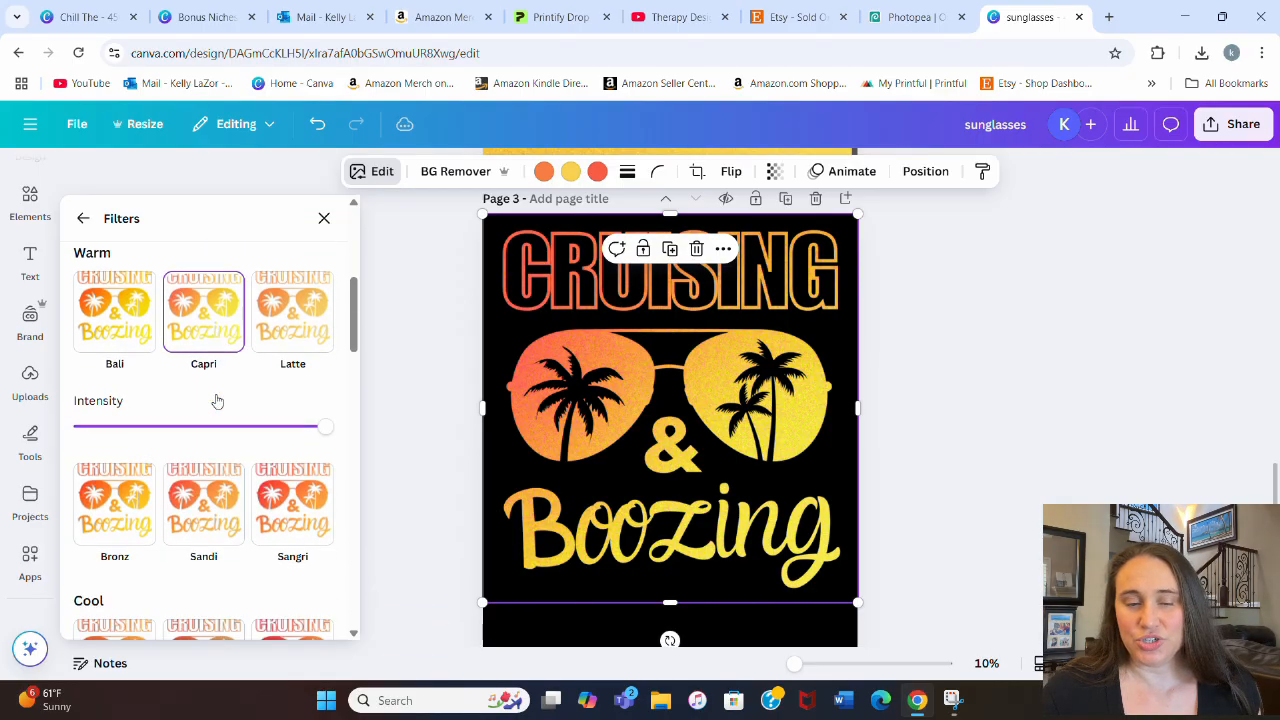
click(298, 415)
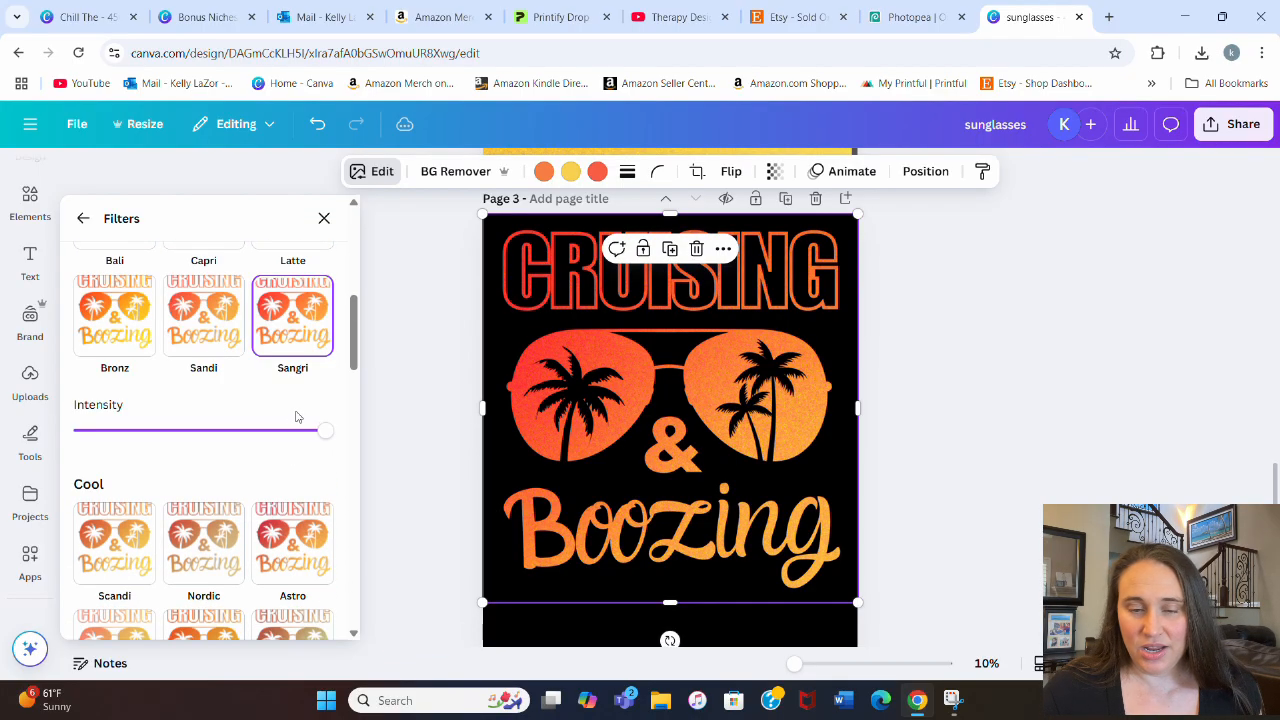
scroll(280, 405, down, 1)
scroll(278, 400, down, 4)
click(287, 433)
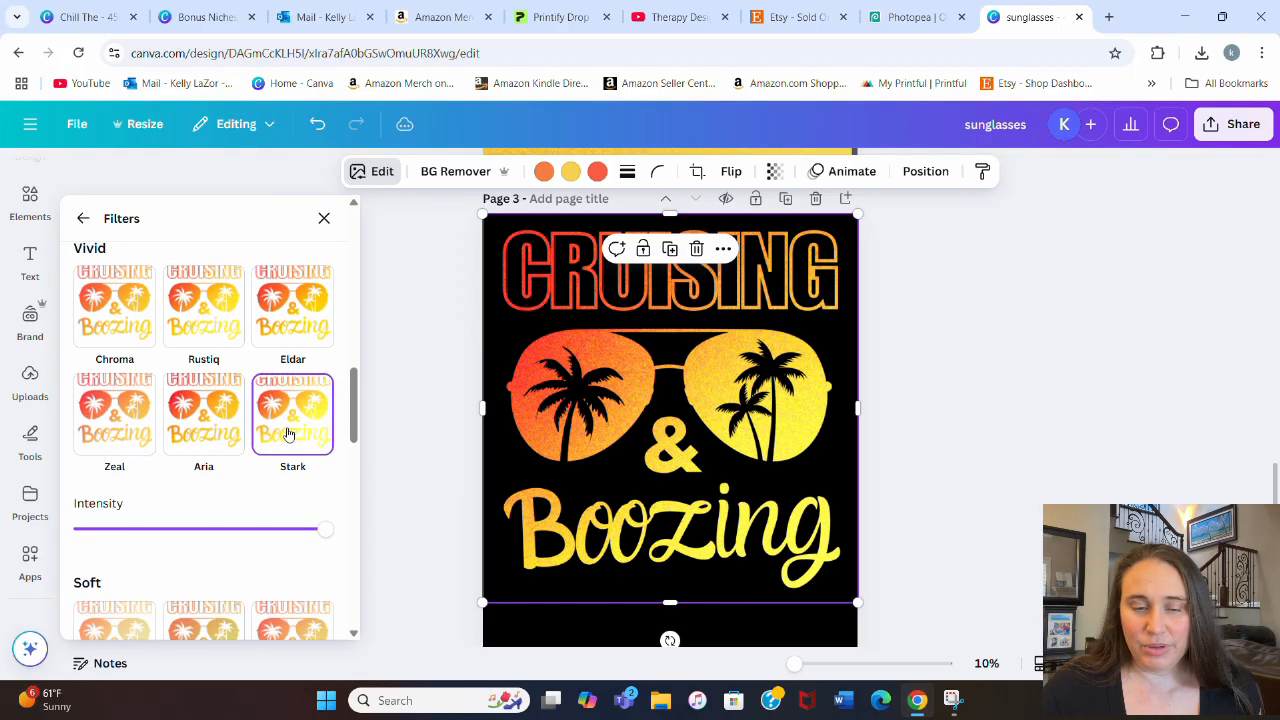
Step: Try the Color Pop filters Heatwave, Outrun and Hibiscus on the artwork
scroll(215, 400, down, 5)
scroll(217, 393, down, 5)
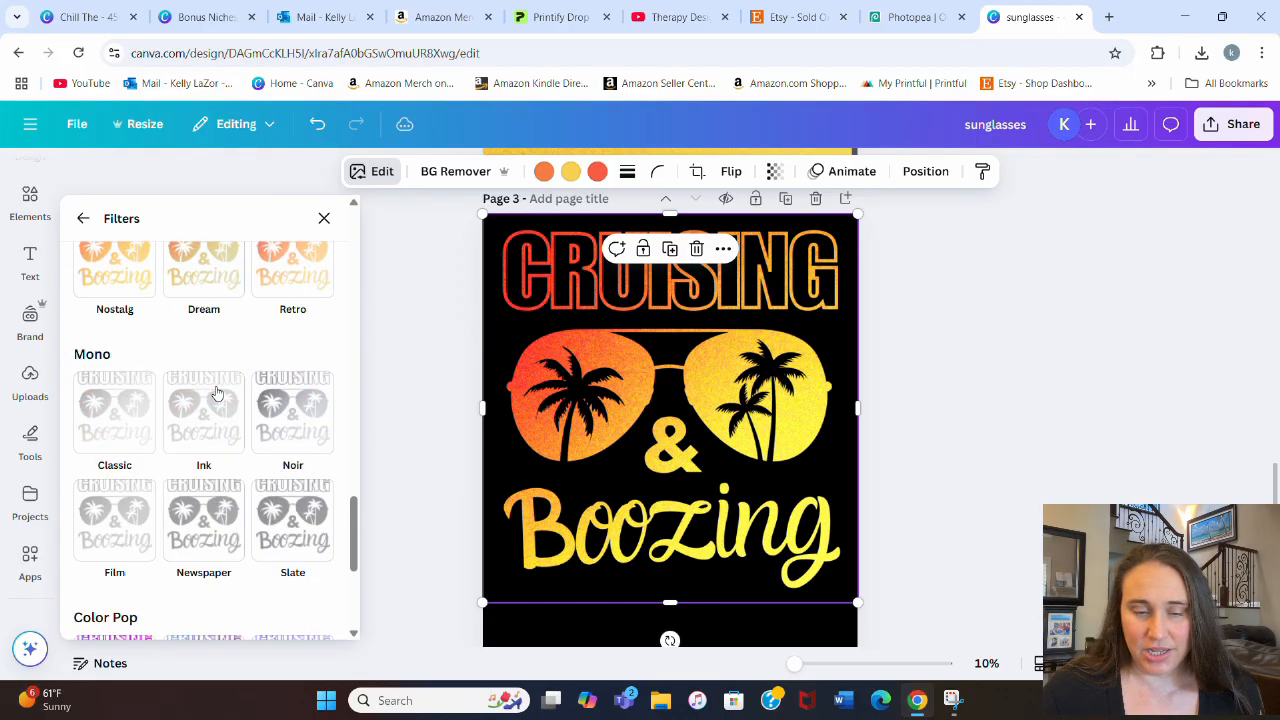
click(210, 380)
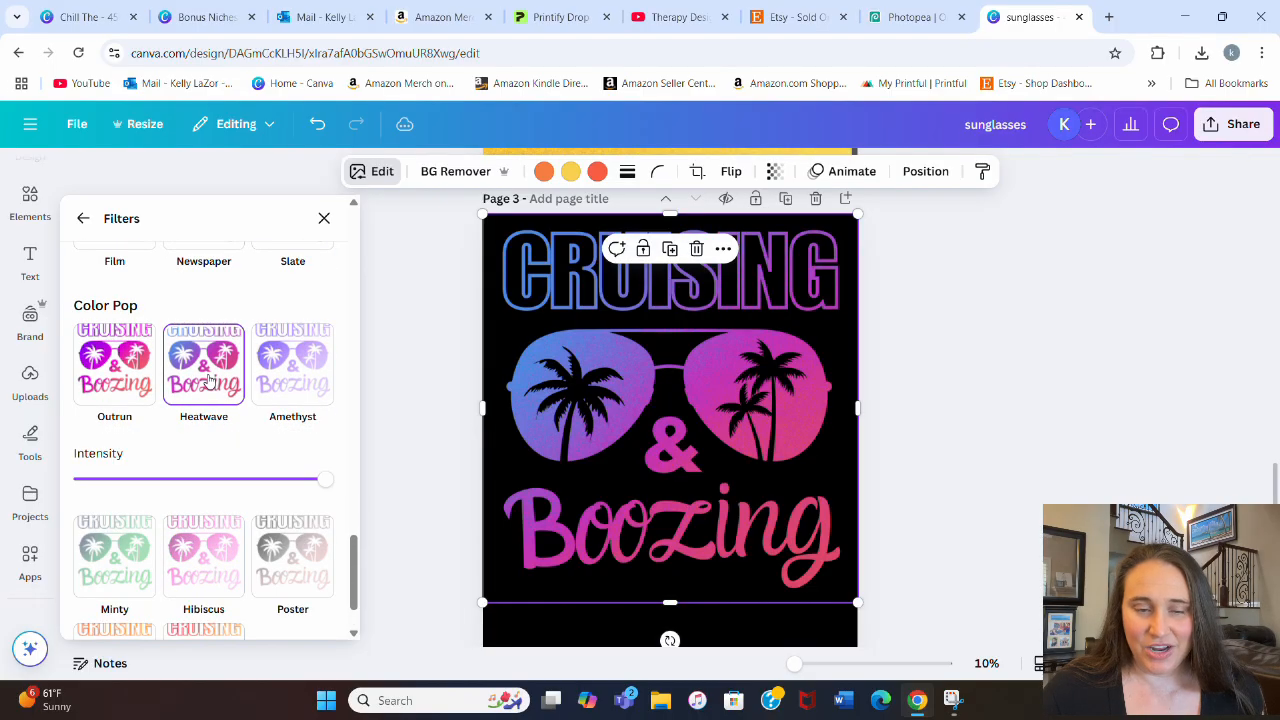
click(120, 372)
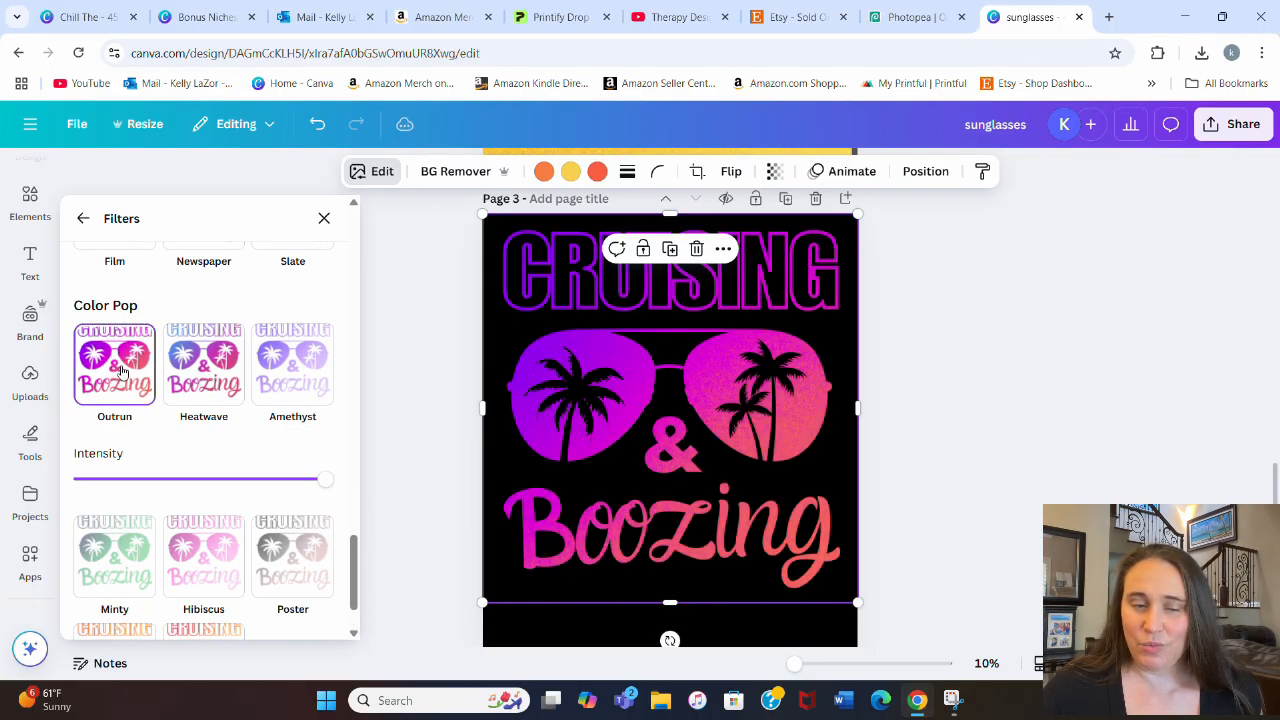
click(211, 543)
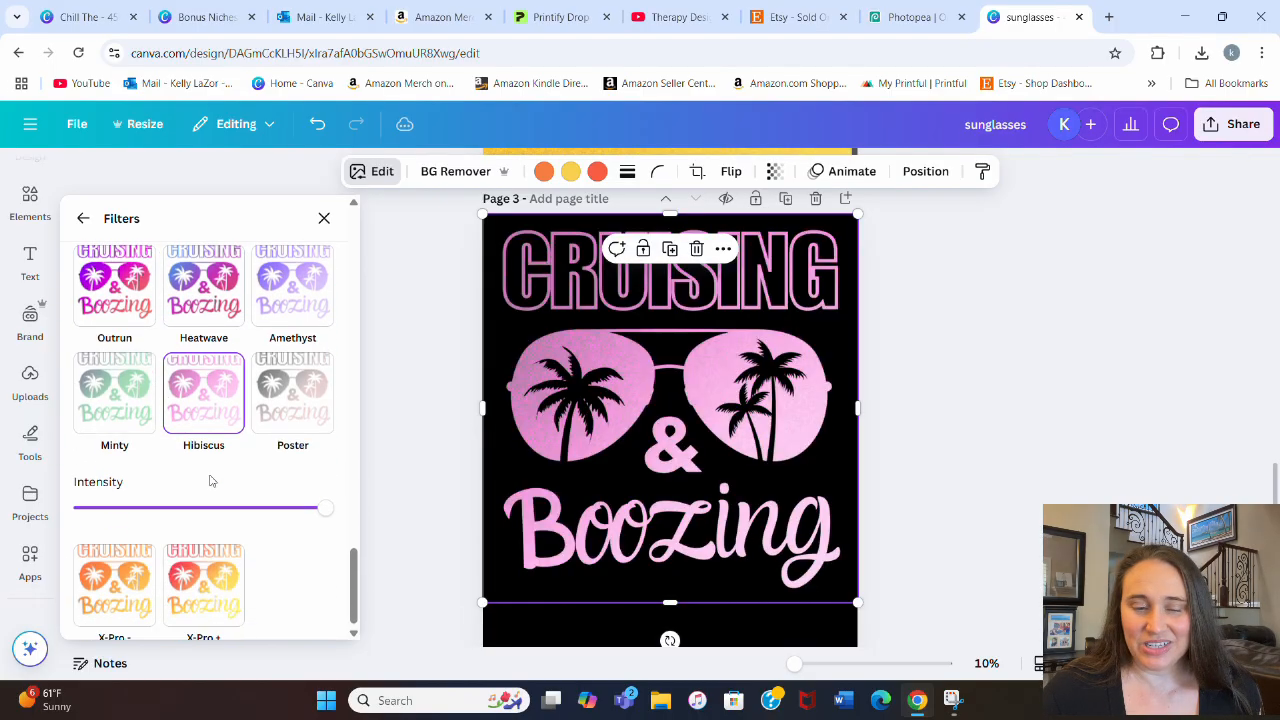
Step: Apply the X-Pro + filter to the artwork and close the image editing options
click(213, 580)
scroll(222, 520, up, 5)
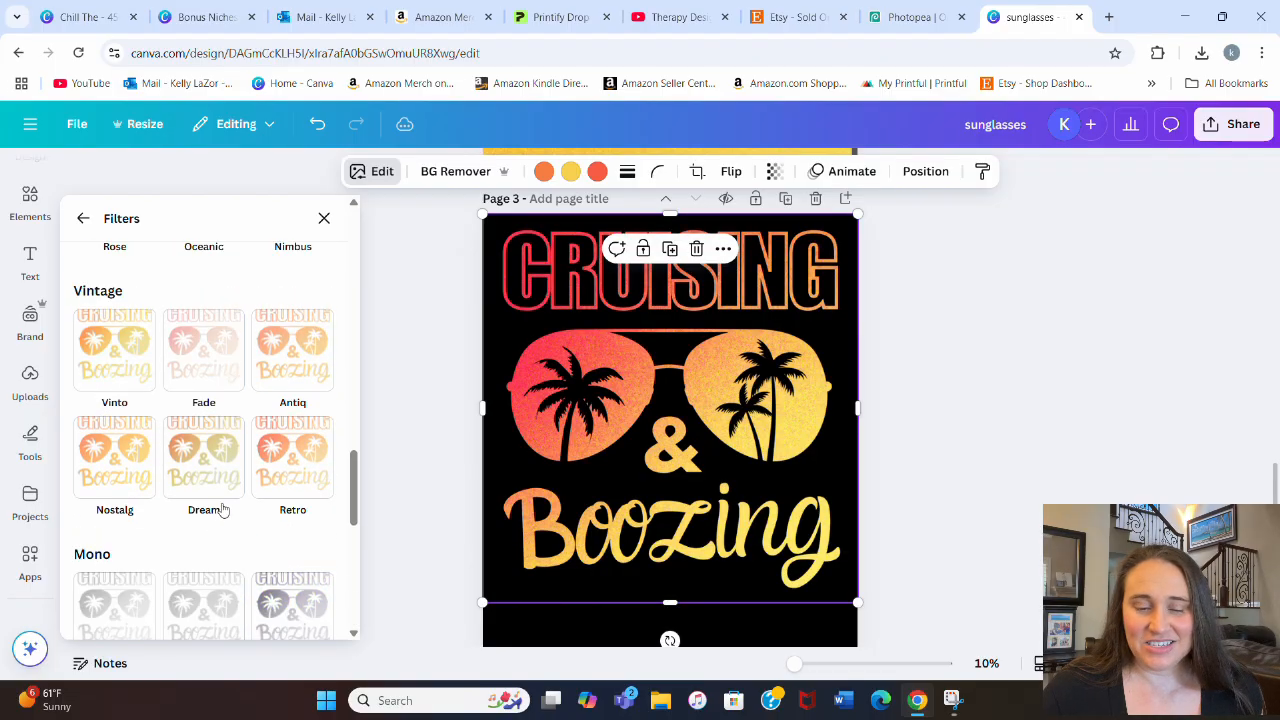
scroll(222, 505, up, 10)
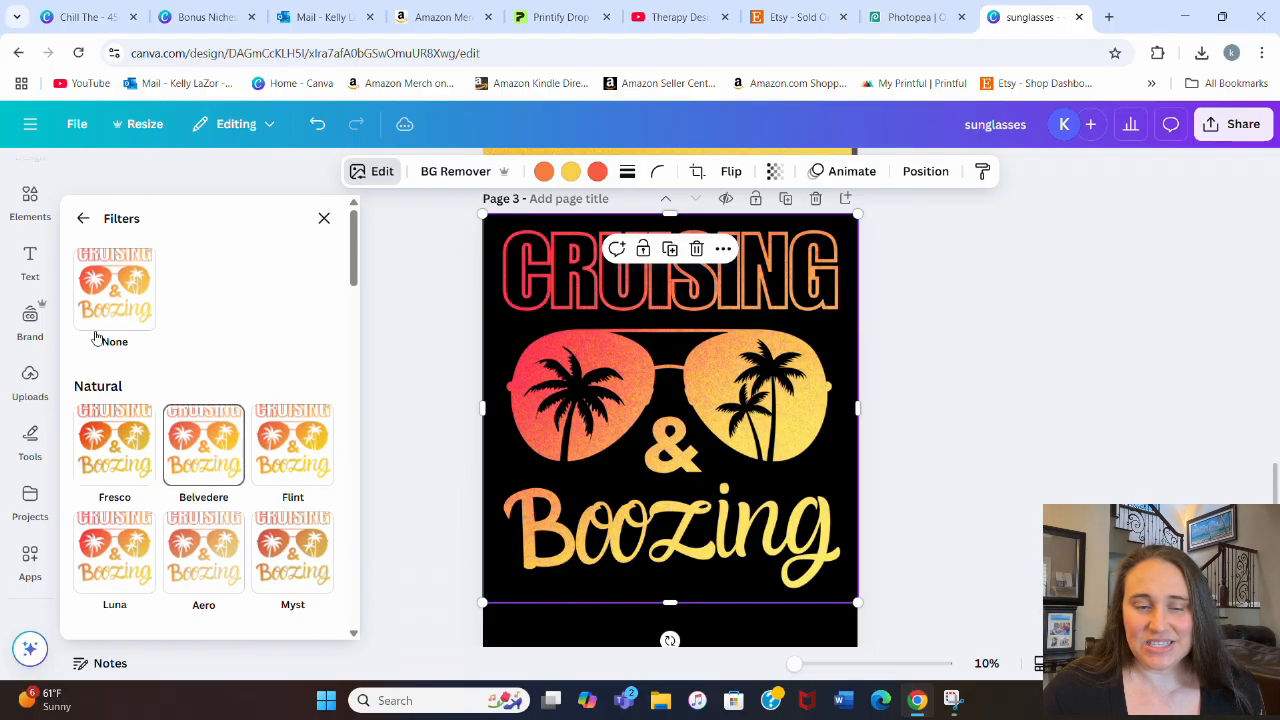
click(84, 218)
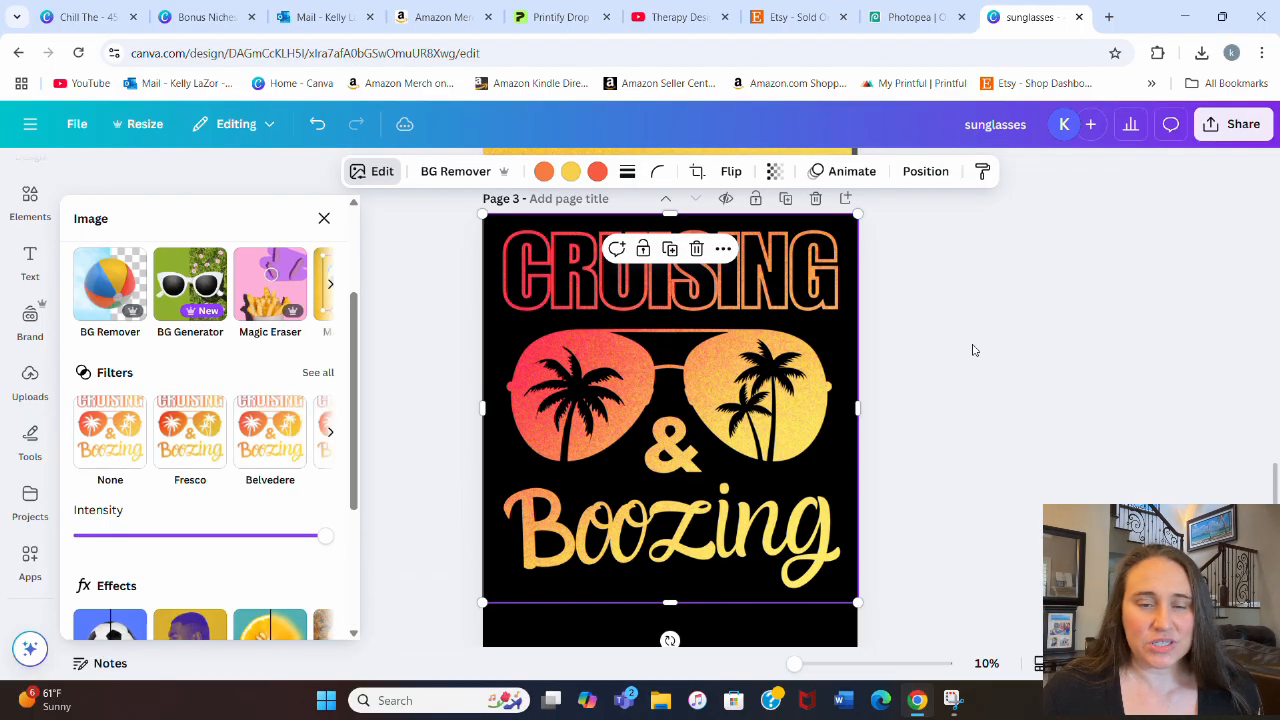
key(Escape)
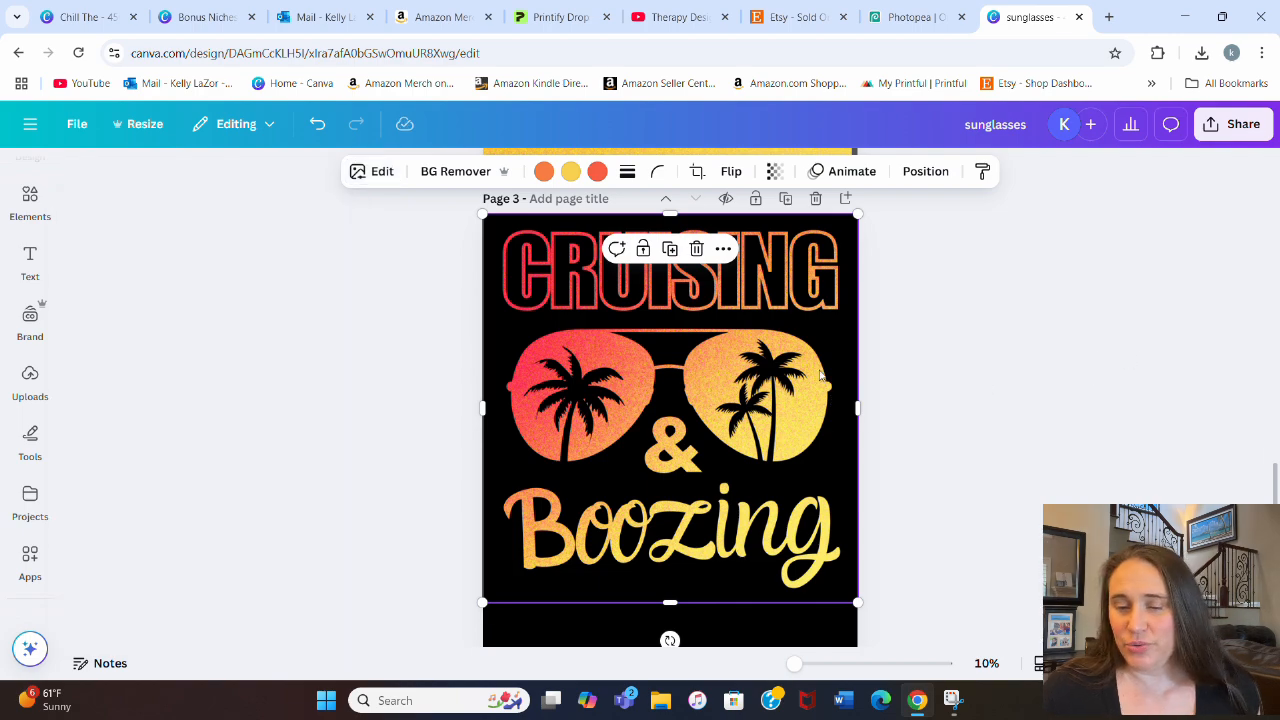